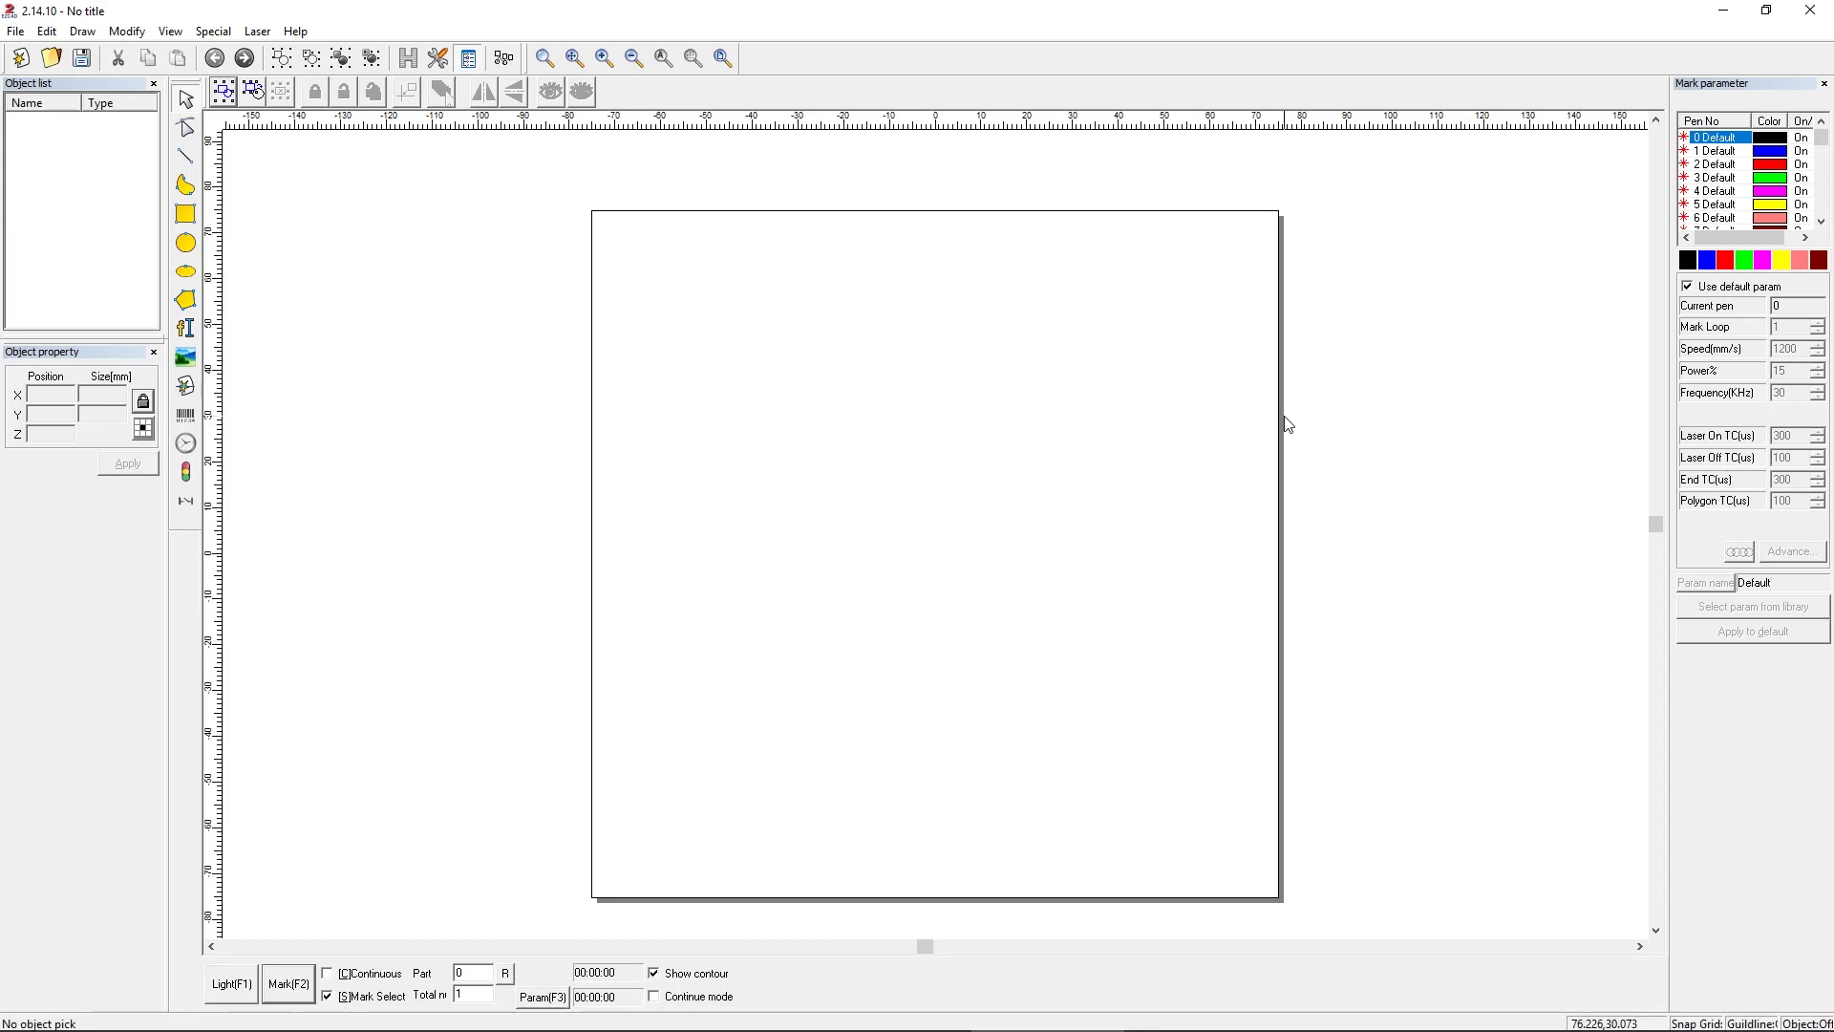
- Open the PowerRuler marking module
left_click(260, 34)
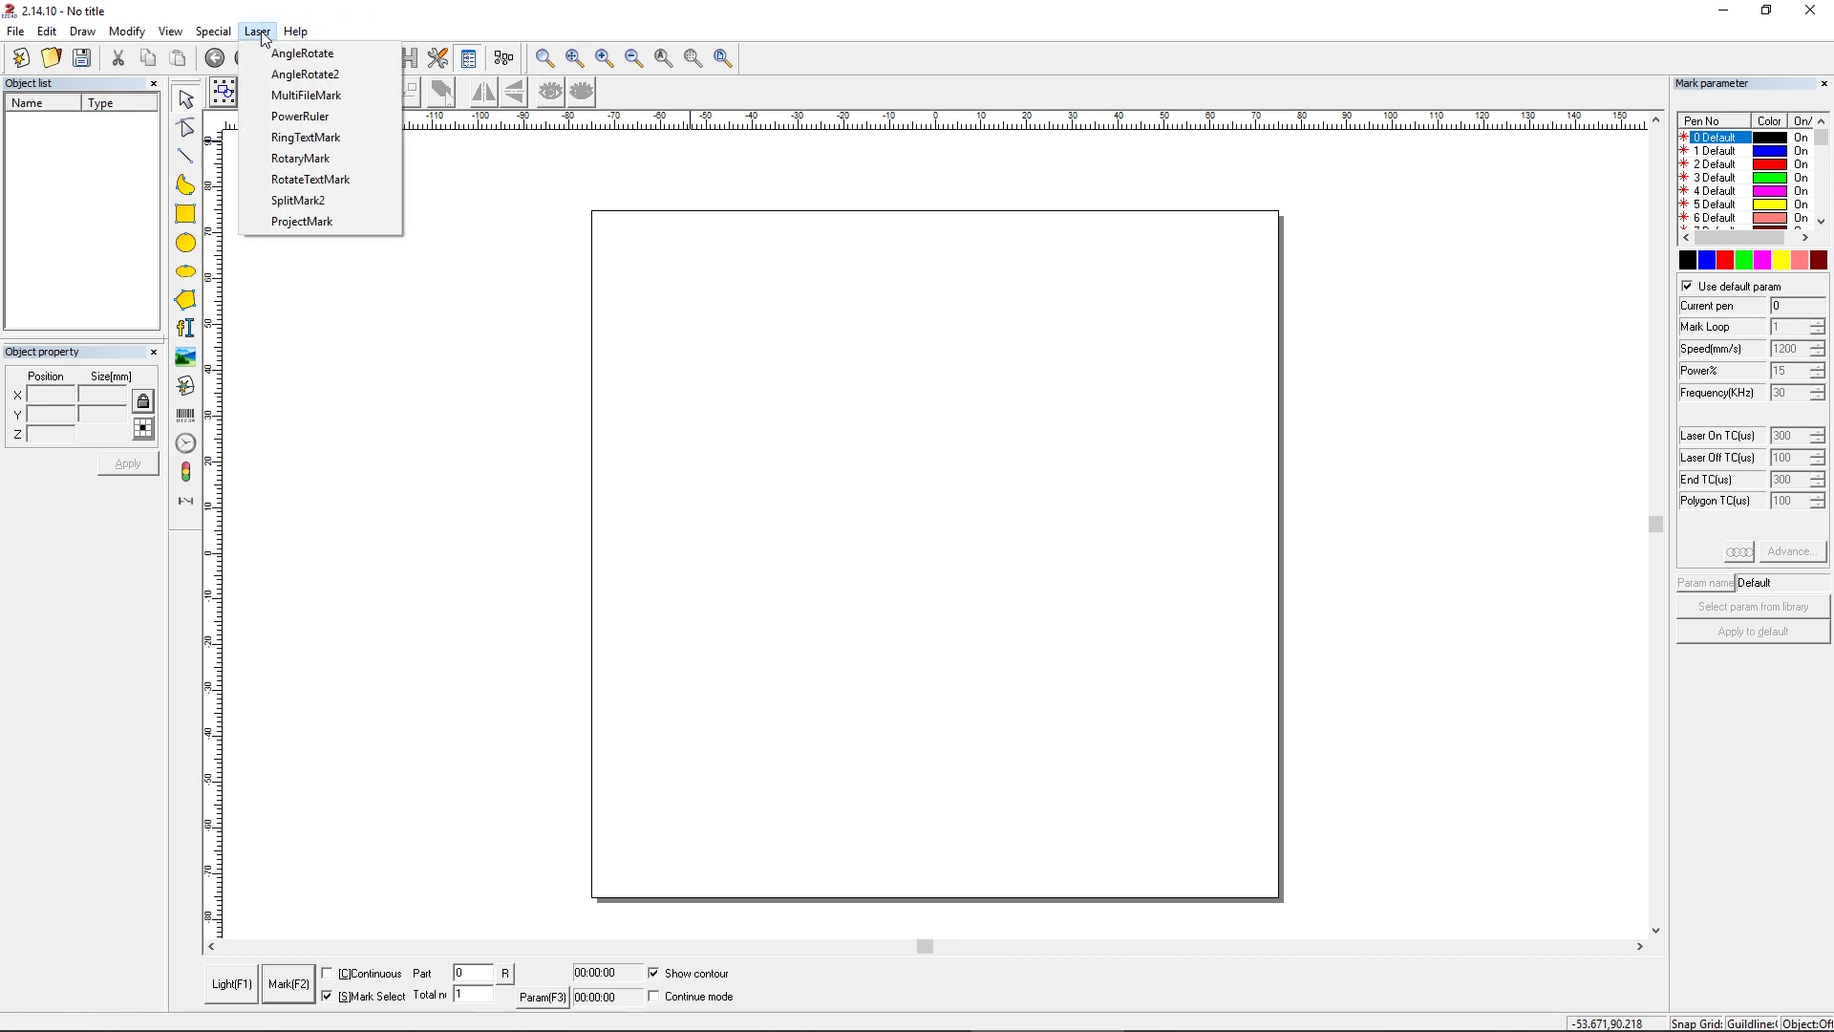
left_click(264, 34)
left_click(260, 33)
left_click(307, 118)
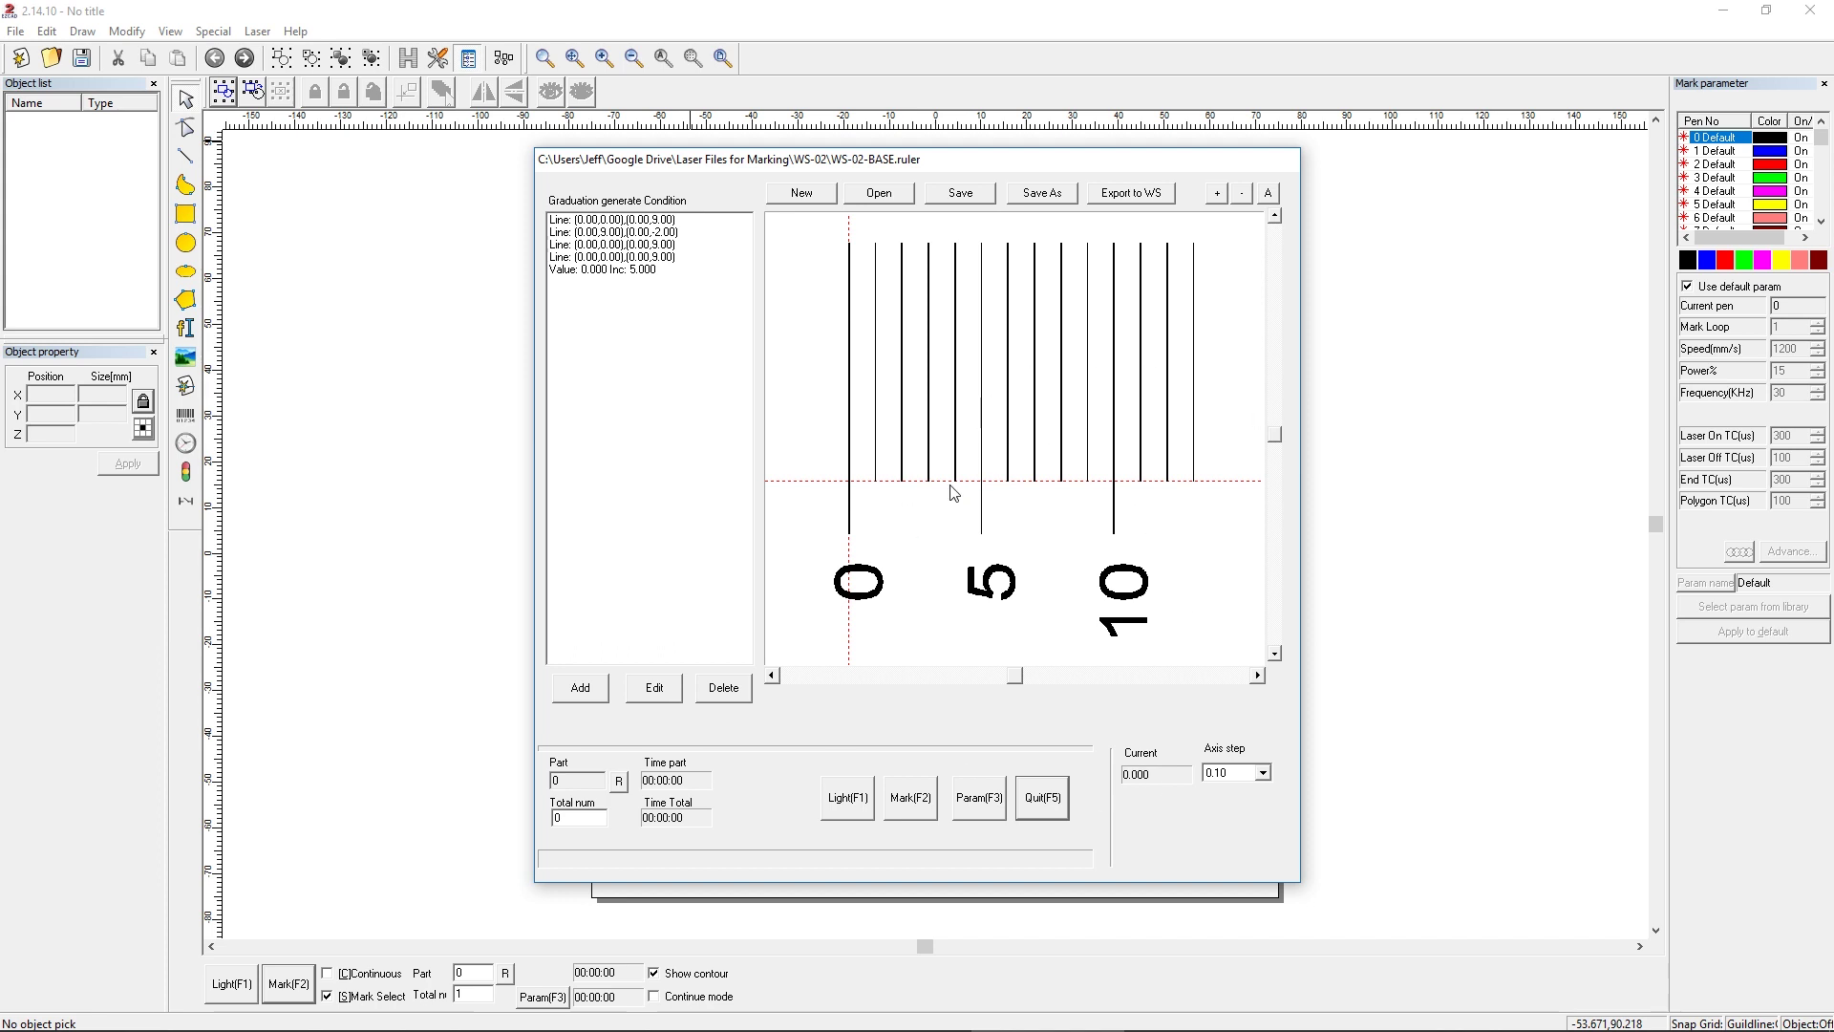
- Clear the loaded graduation conditions by starting a new ruler file
left_click(732, 695)
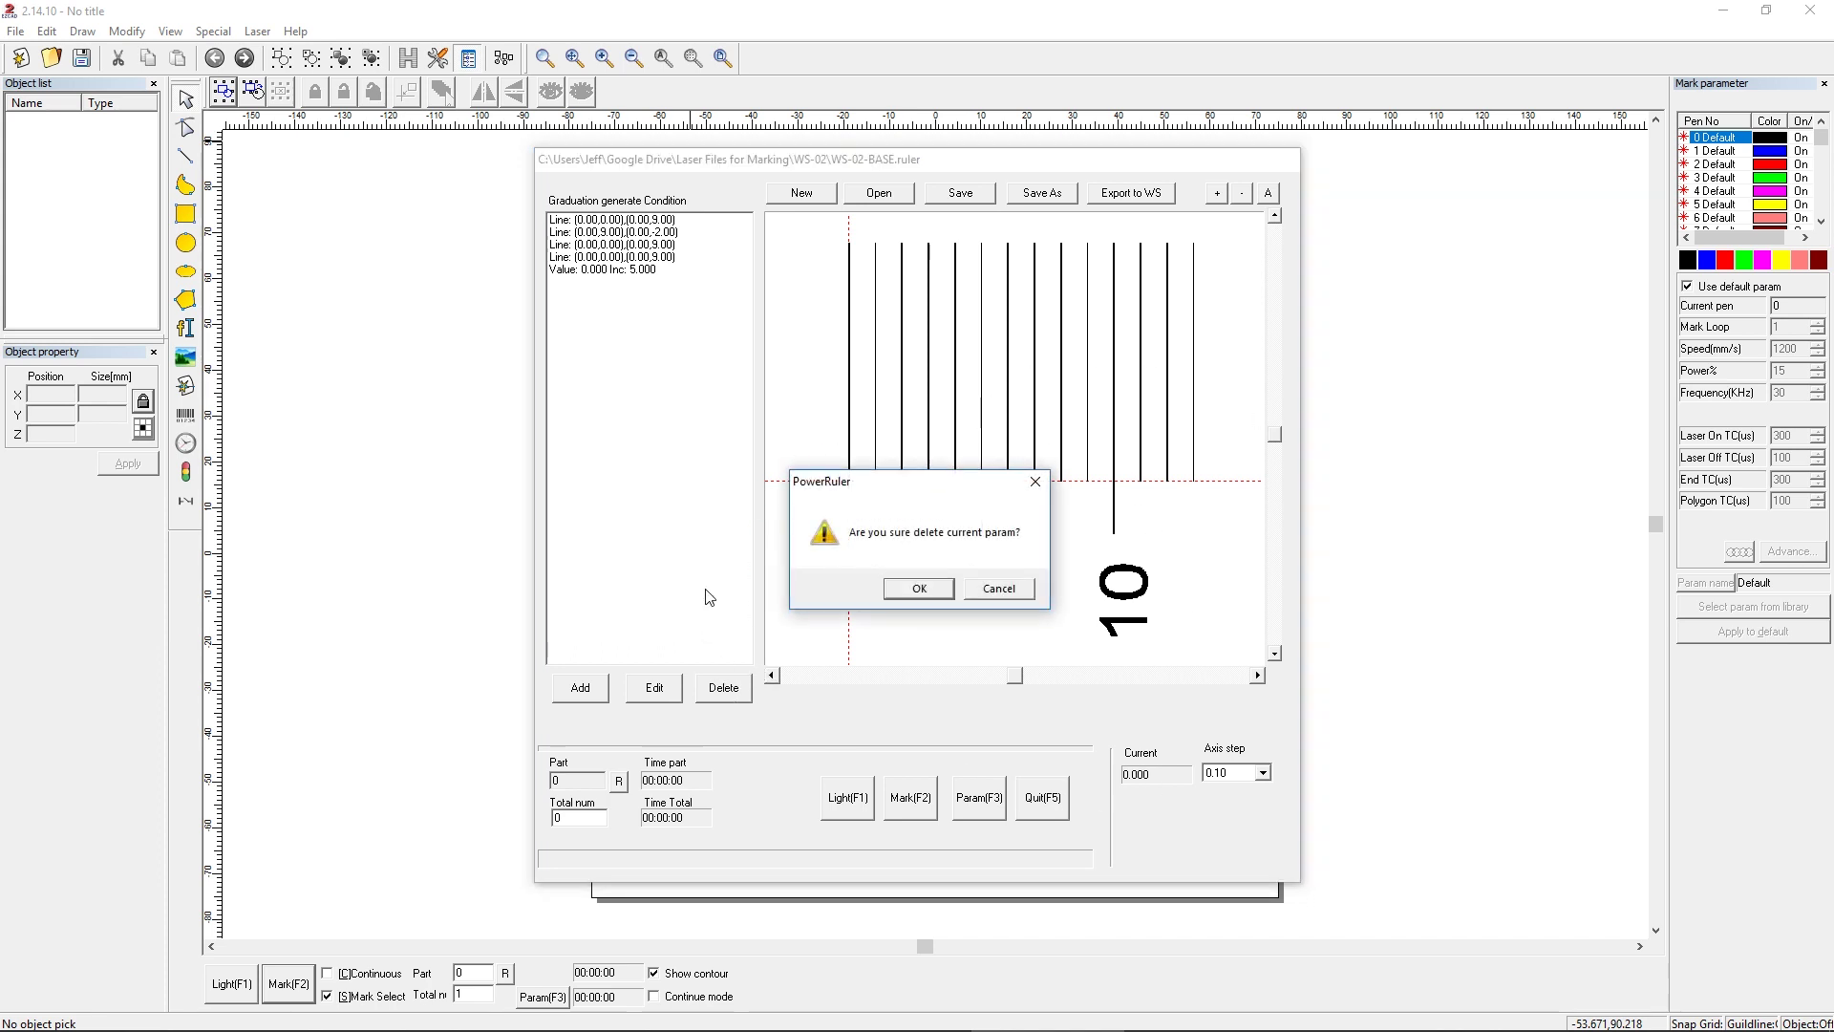
left_click(1014, 589)
left_click(818, 199)
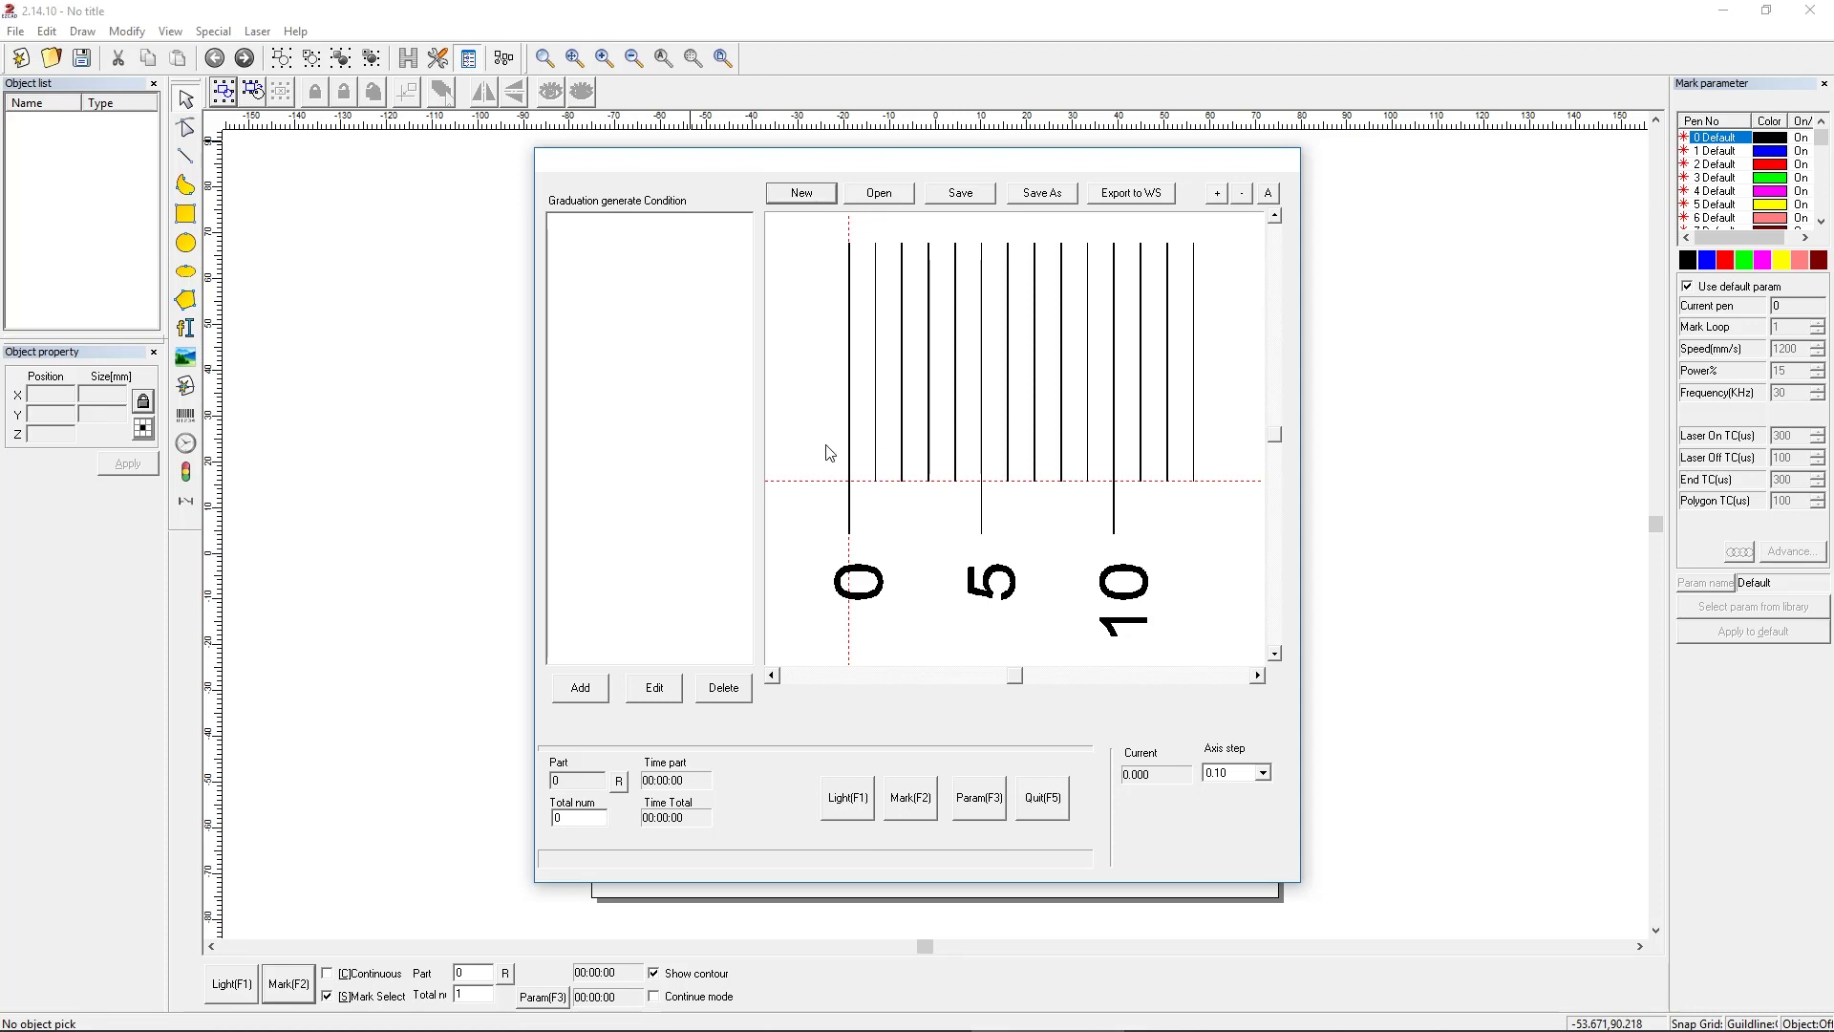
- Open a new graduation condition and examine the fields available for the Line, Value, Text and Vector File types
left_click(584, 694)
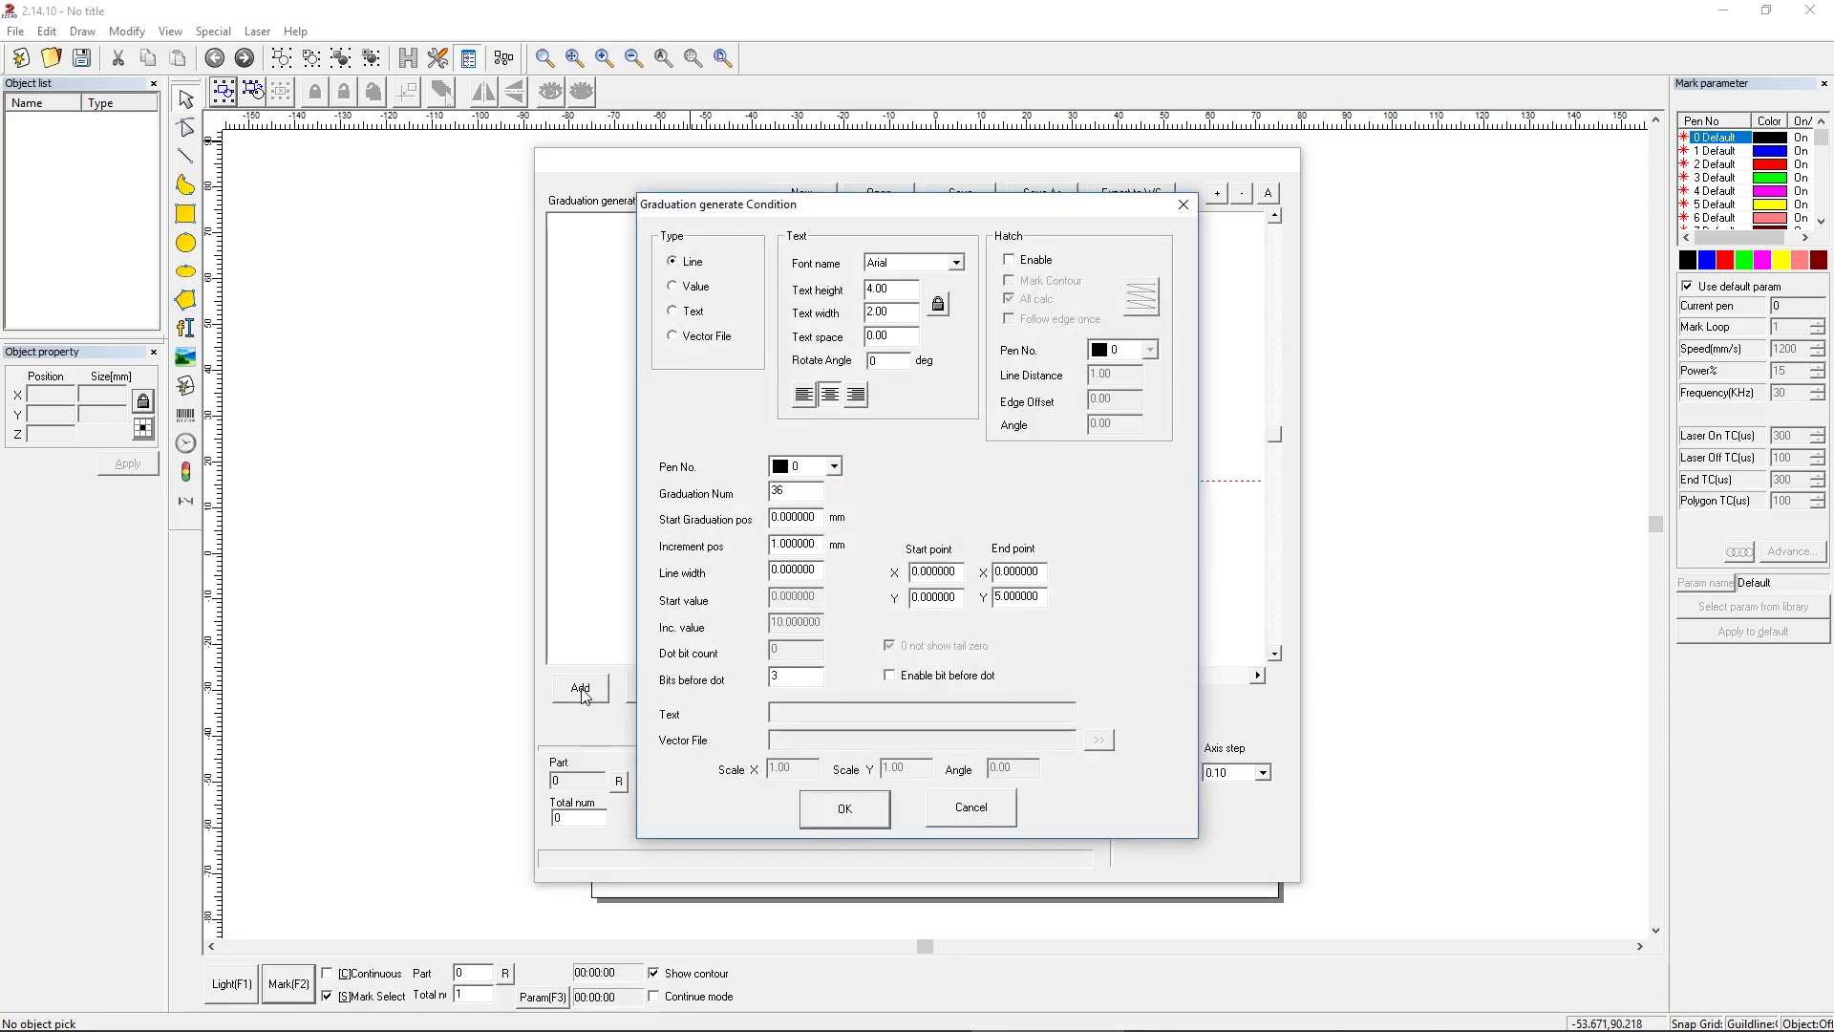
left_click(855, 808)
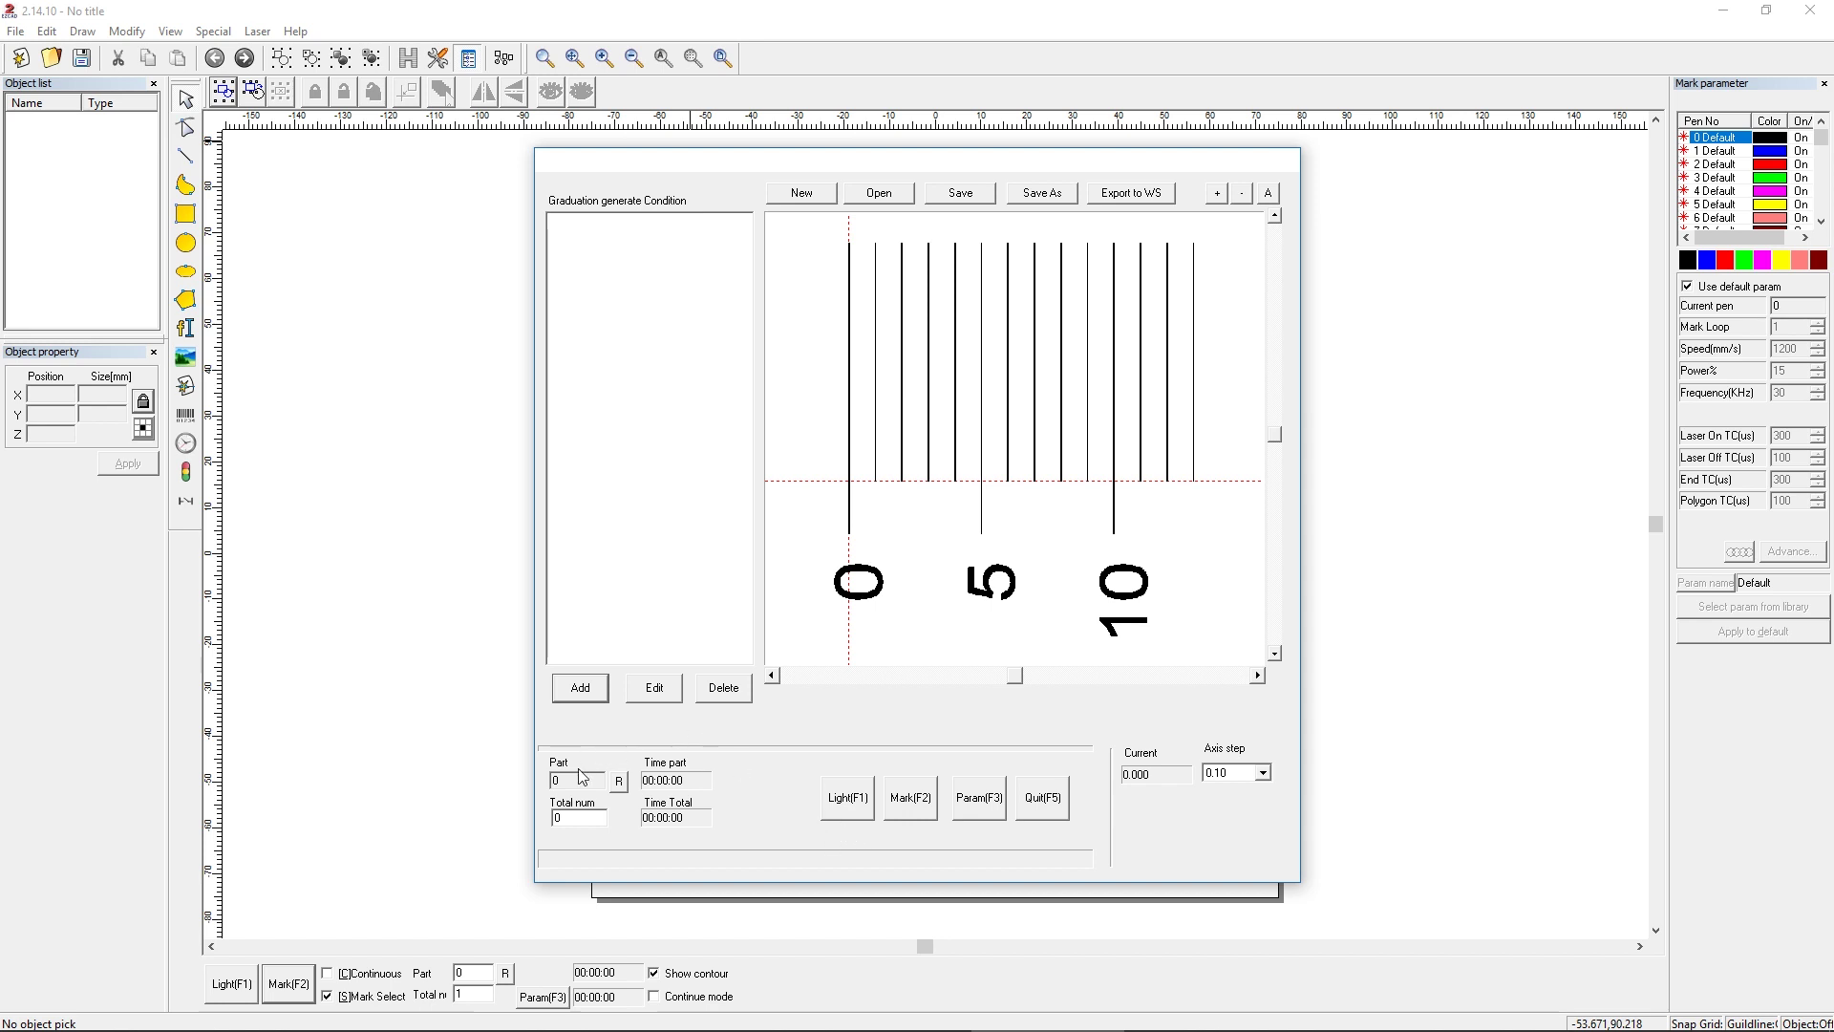
left_click(581, 688)
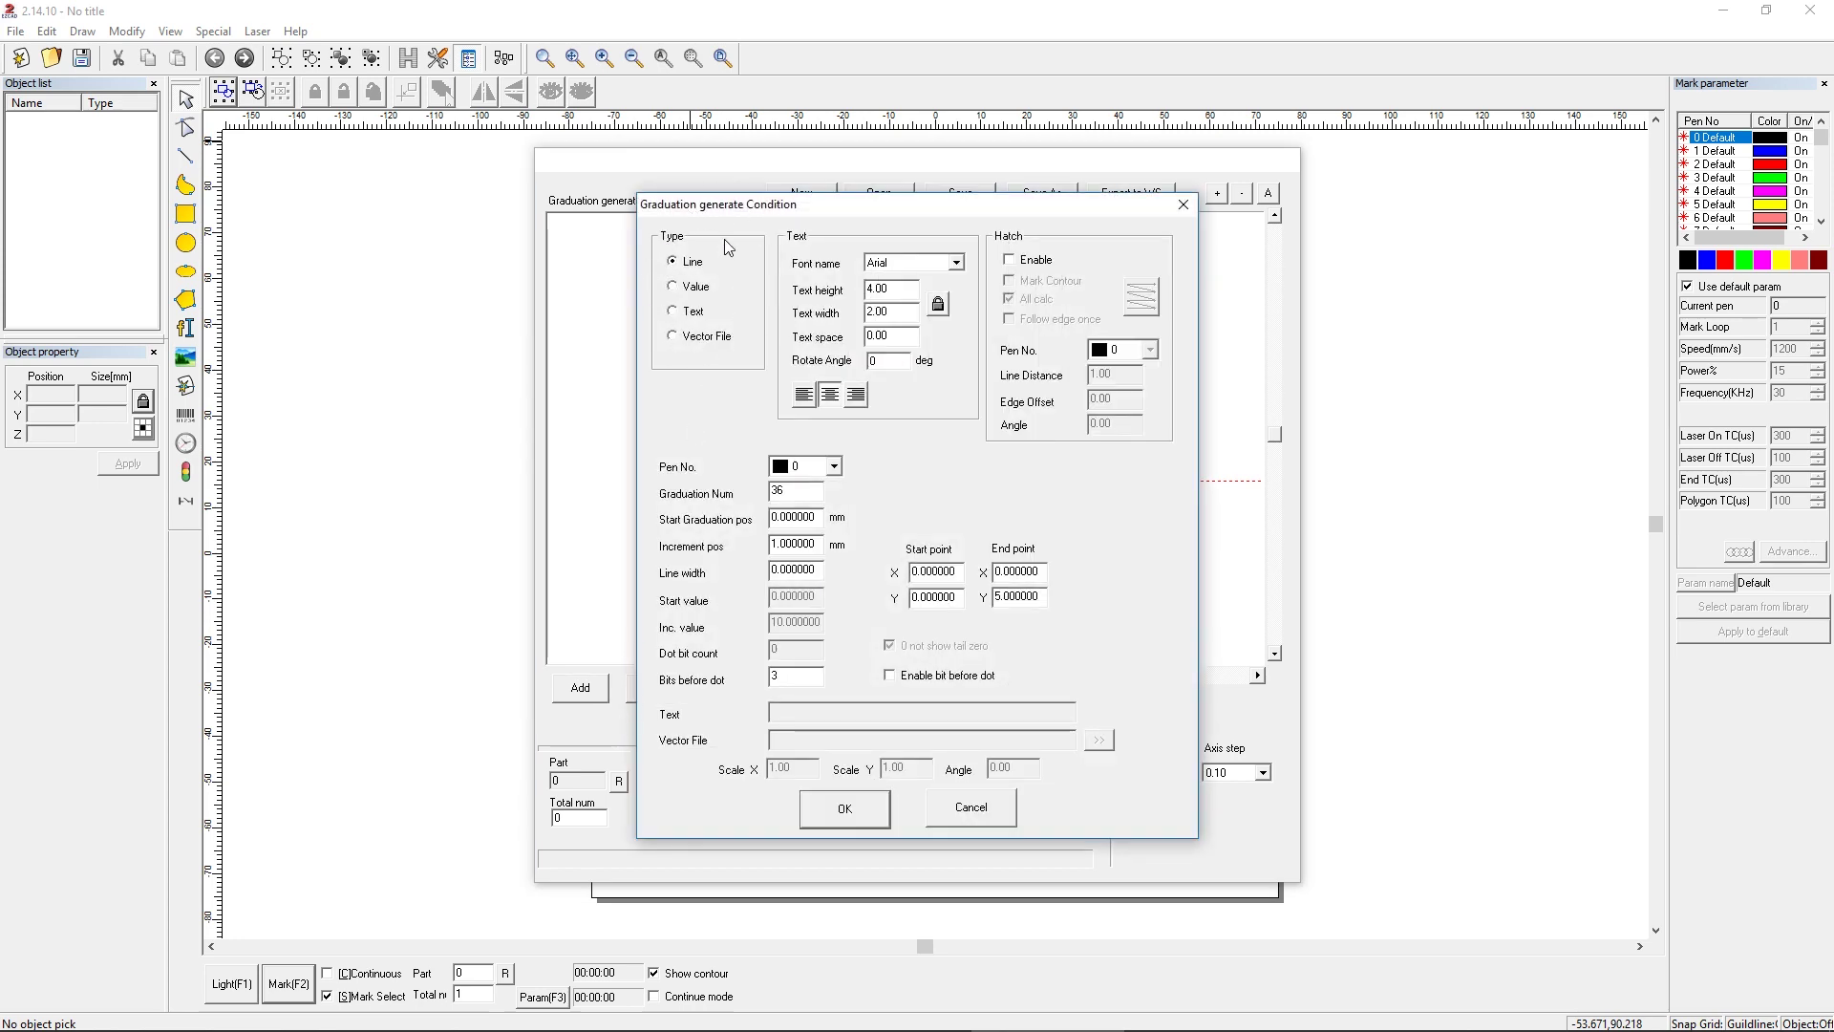
left_click(699, 297)
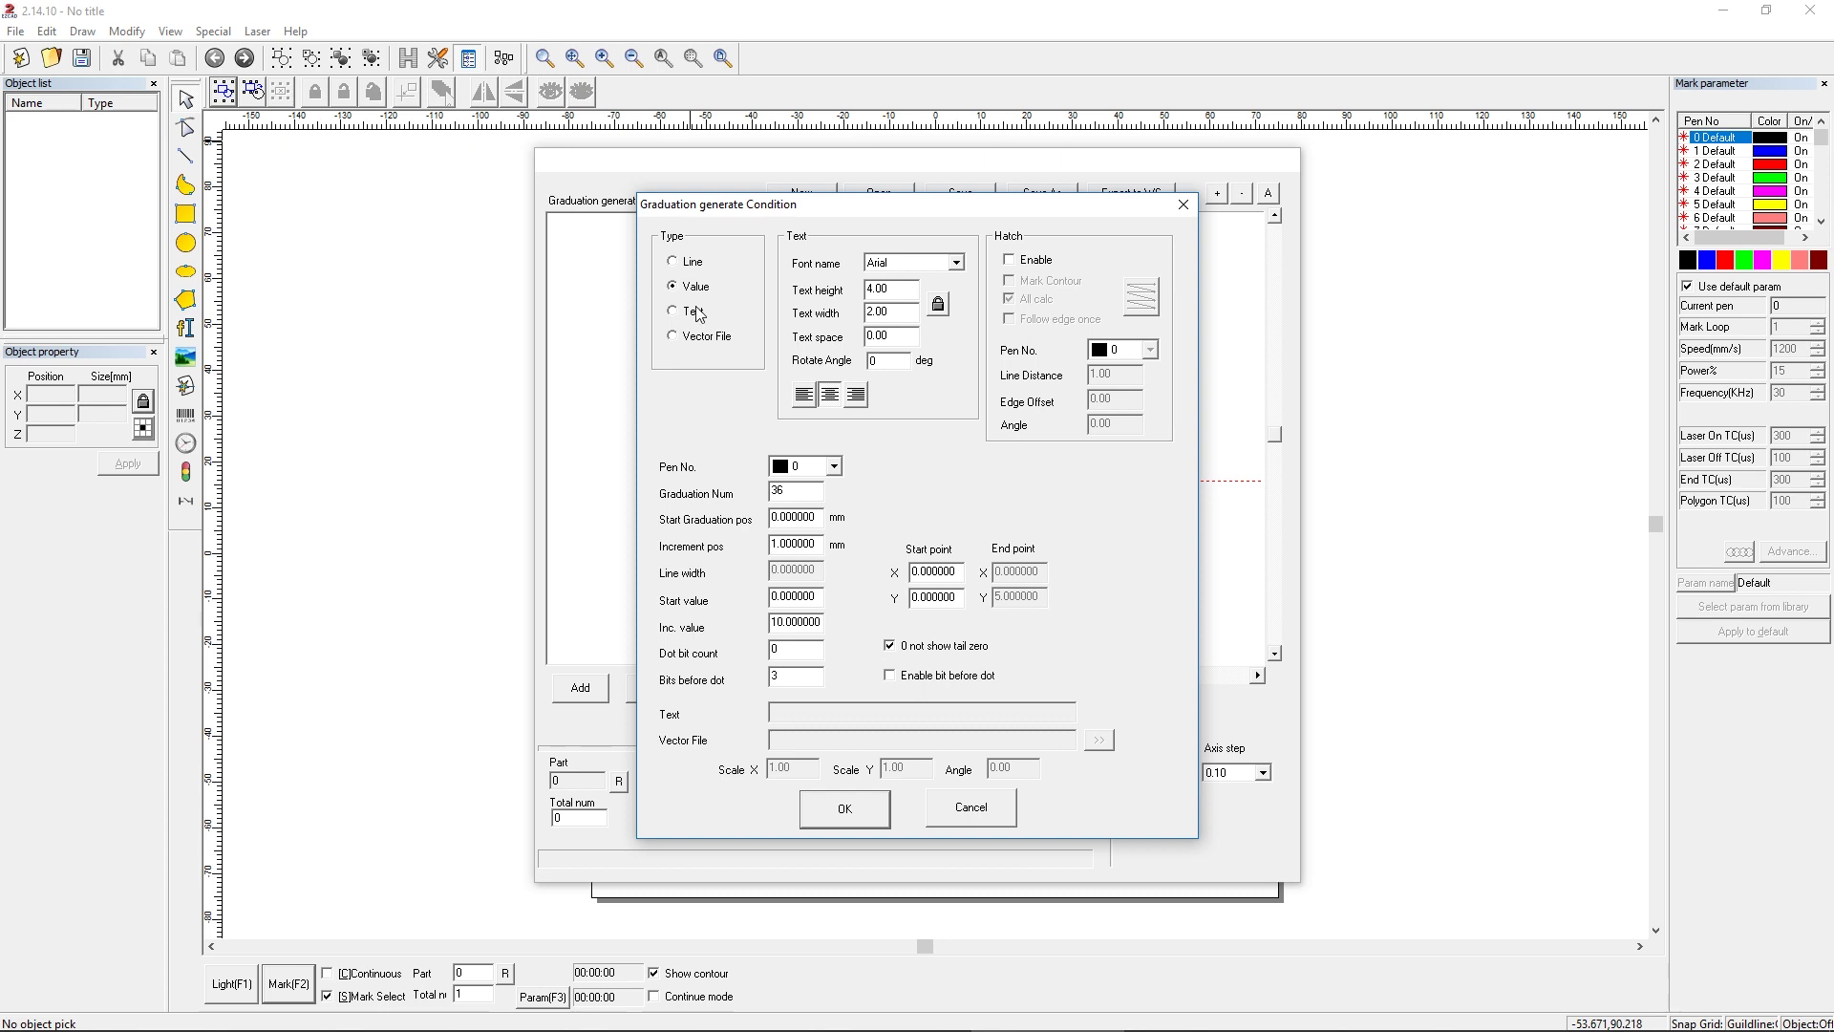
left_click(699, 315)
left_click(700, 345)
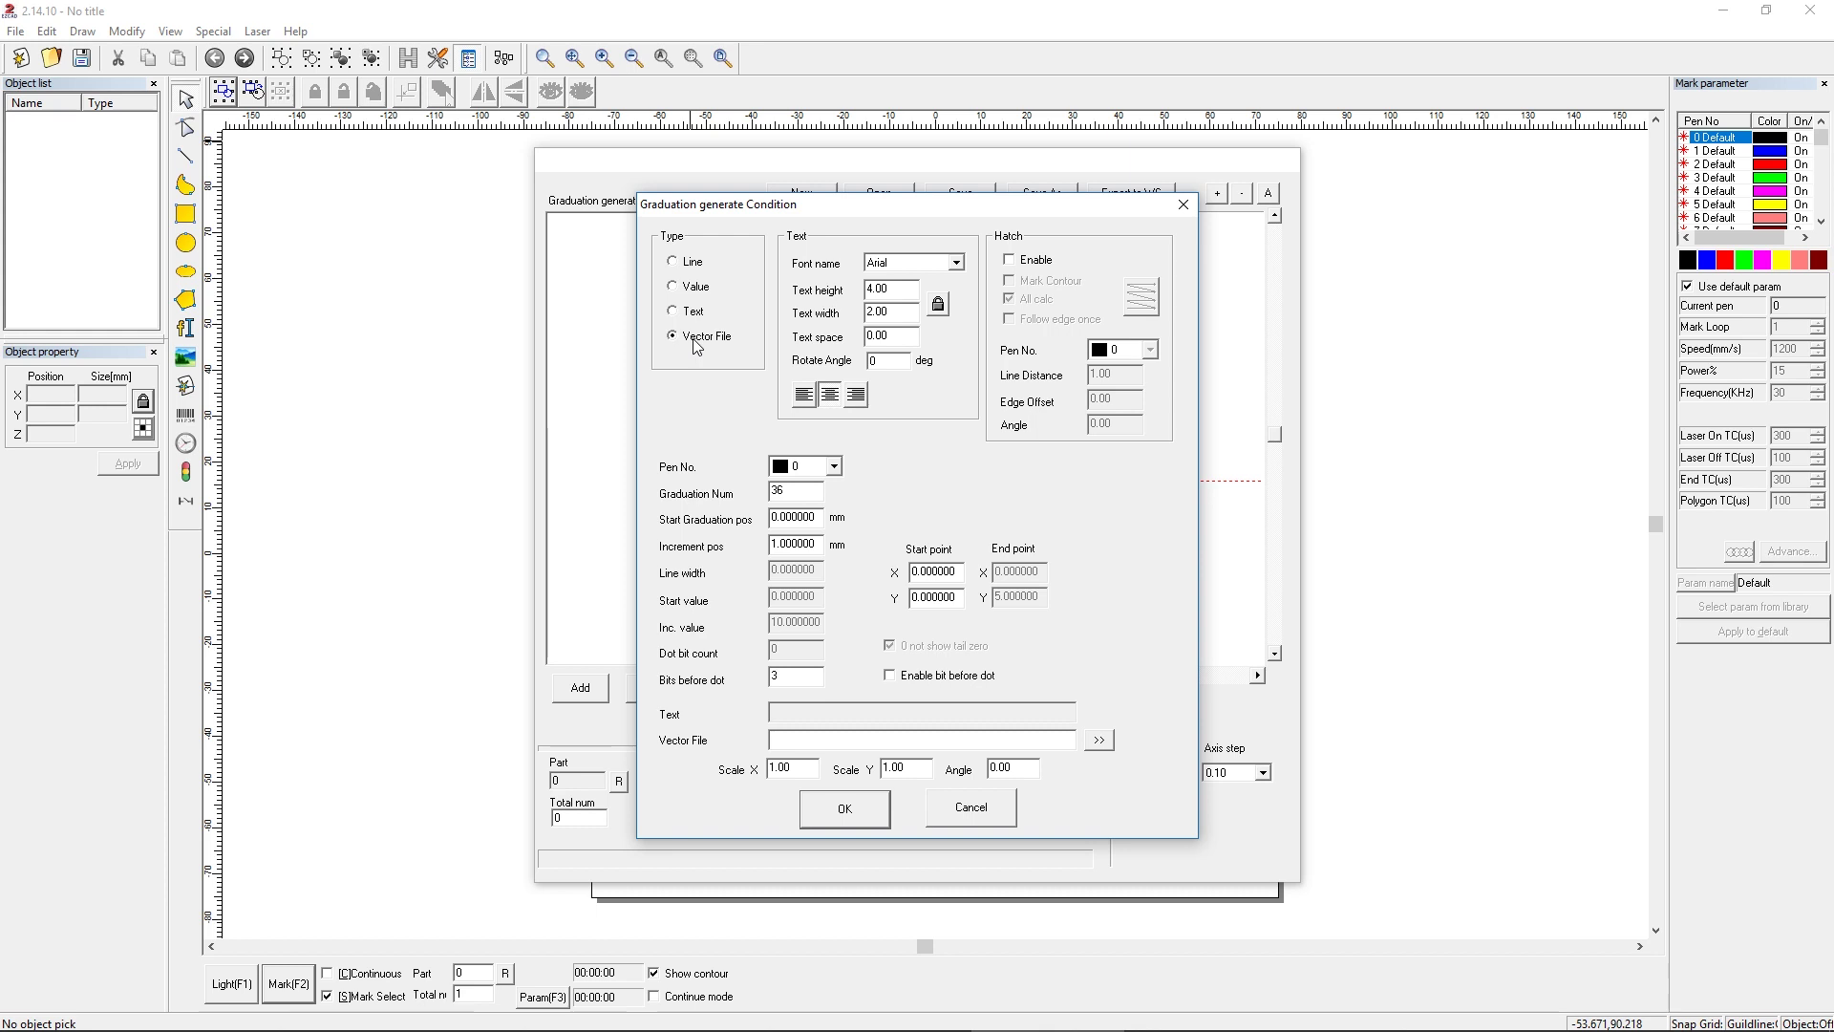
left_click(695, 268)
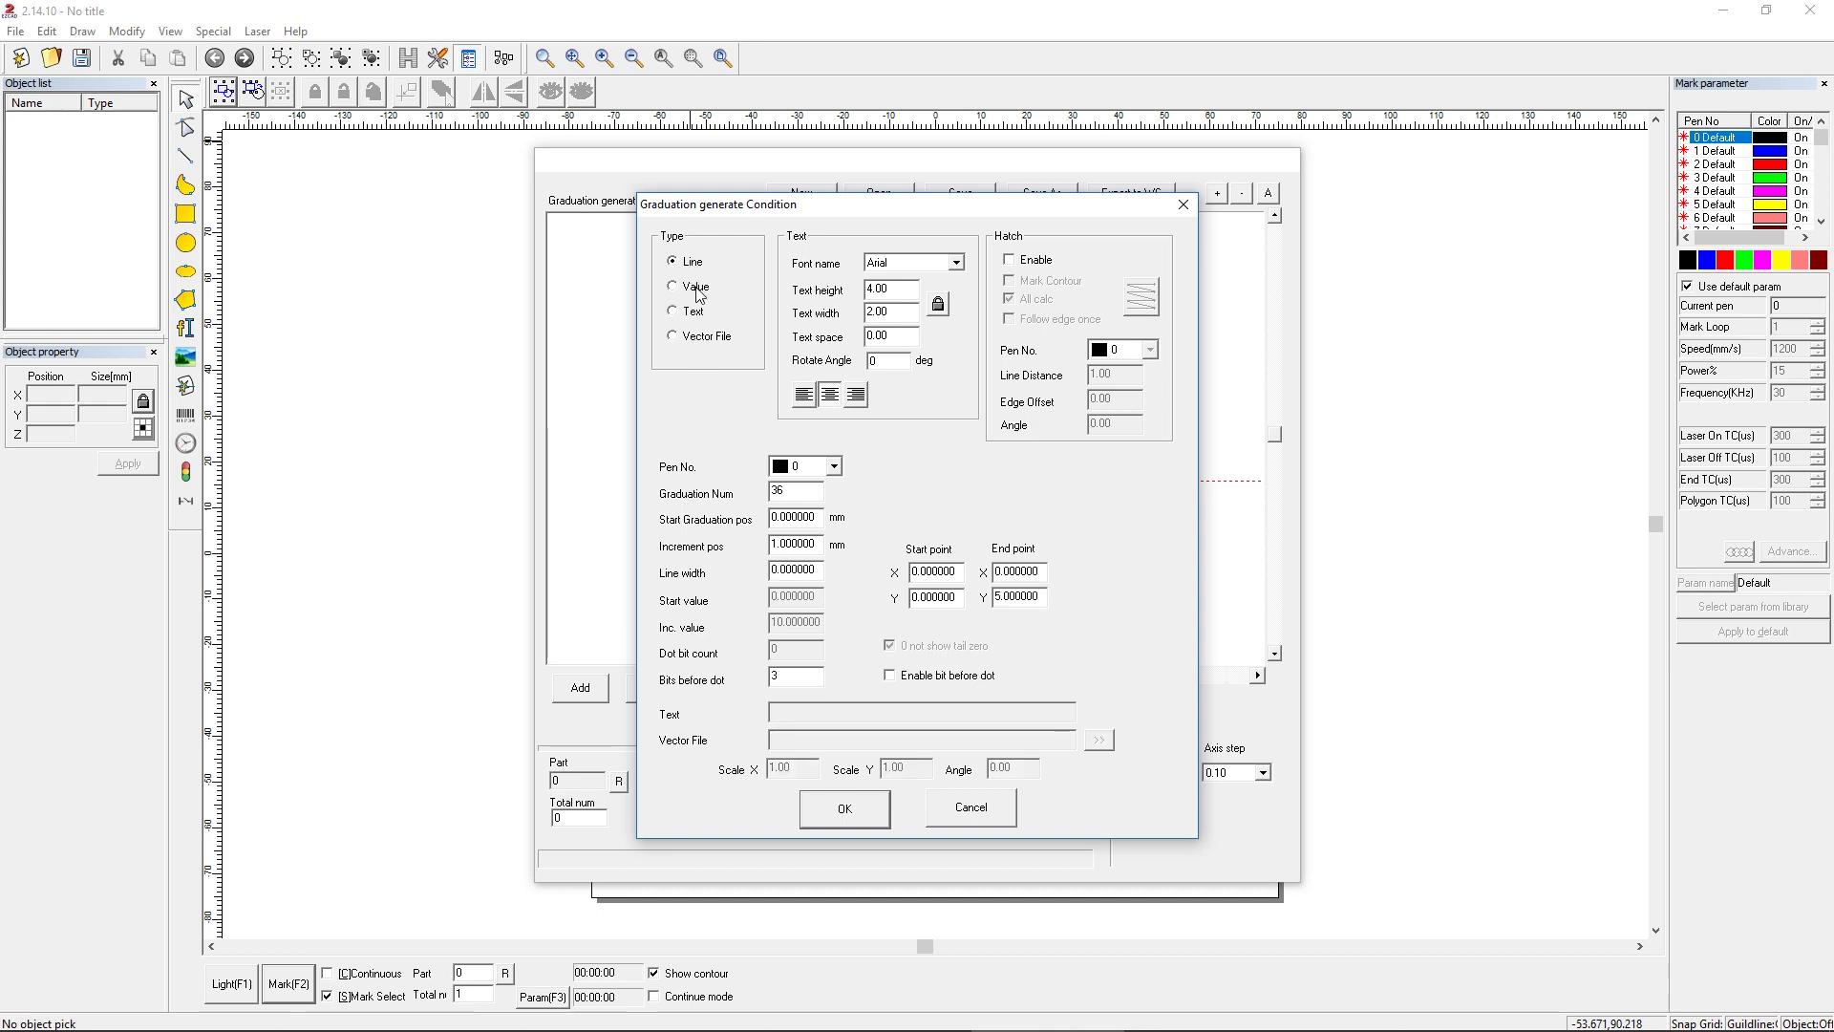
left_click(699, 290)
left_click(698, 315)
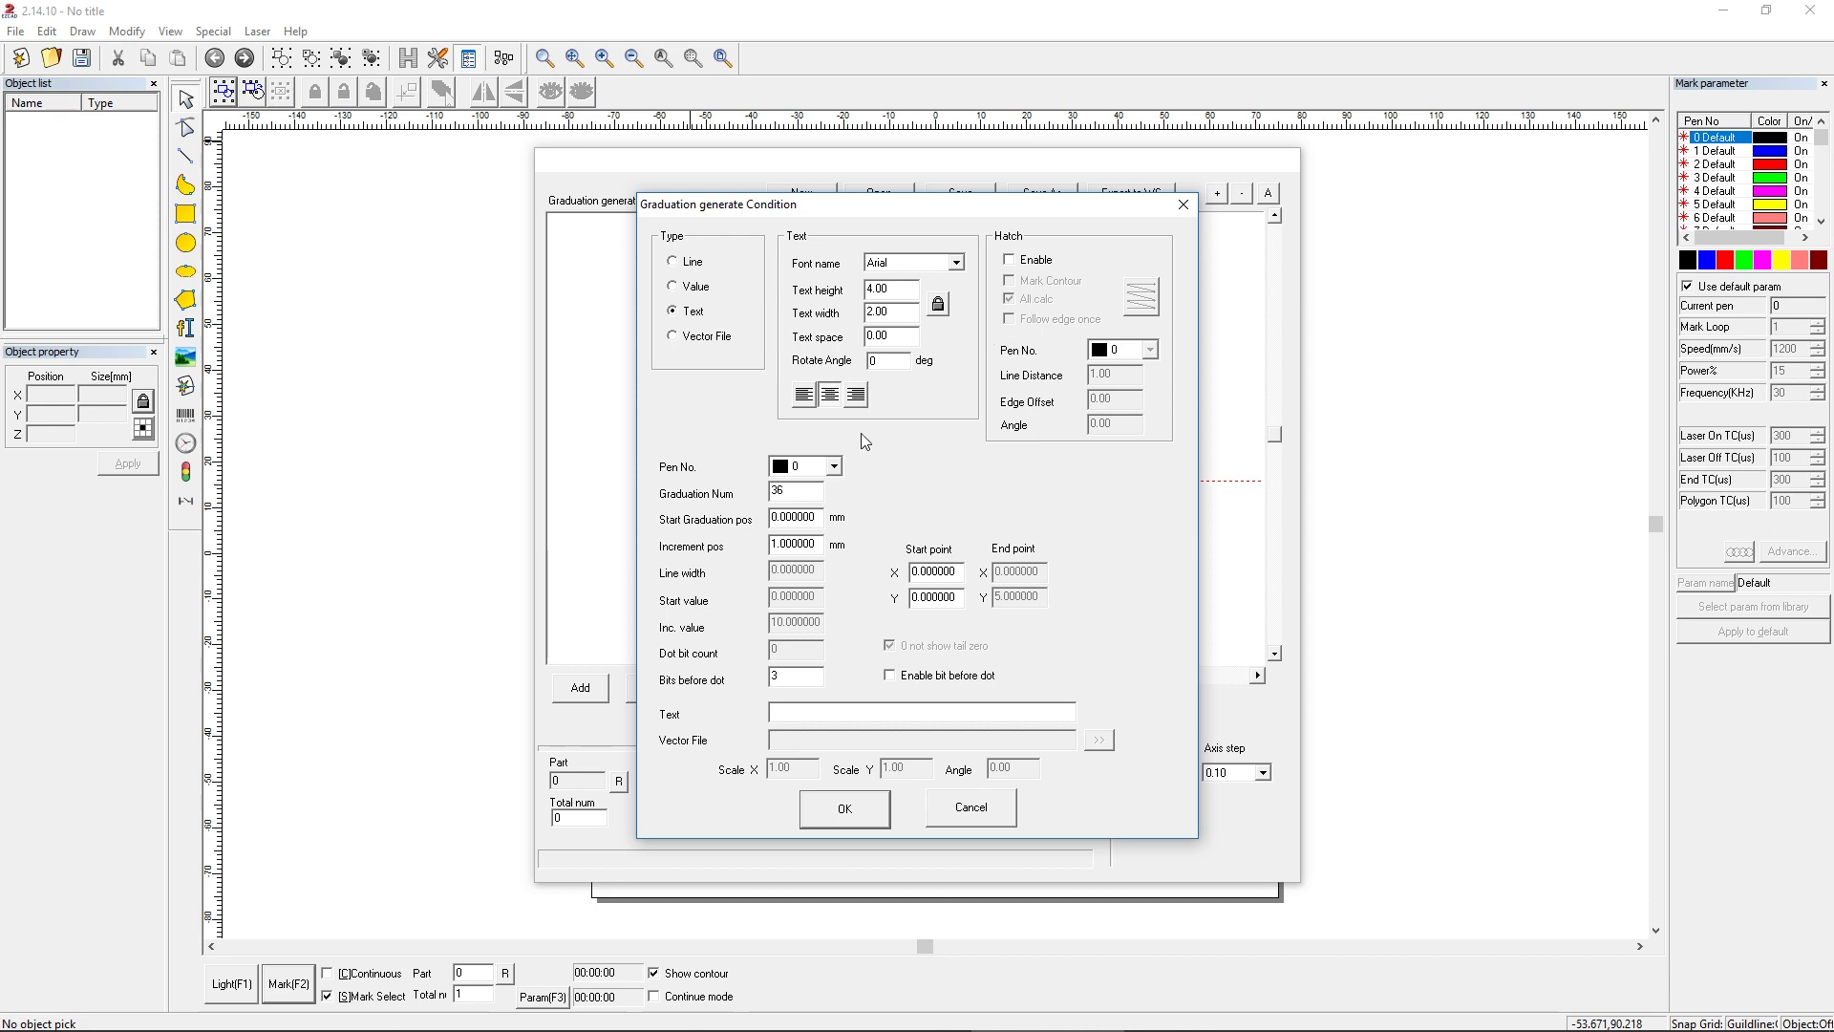
- Define a Line graduation with 11 marks, start position 0 mm, increment 10 mm and line width 0.05
left_click(676, 262)
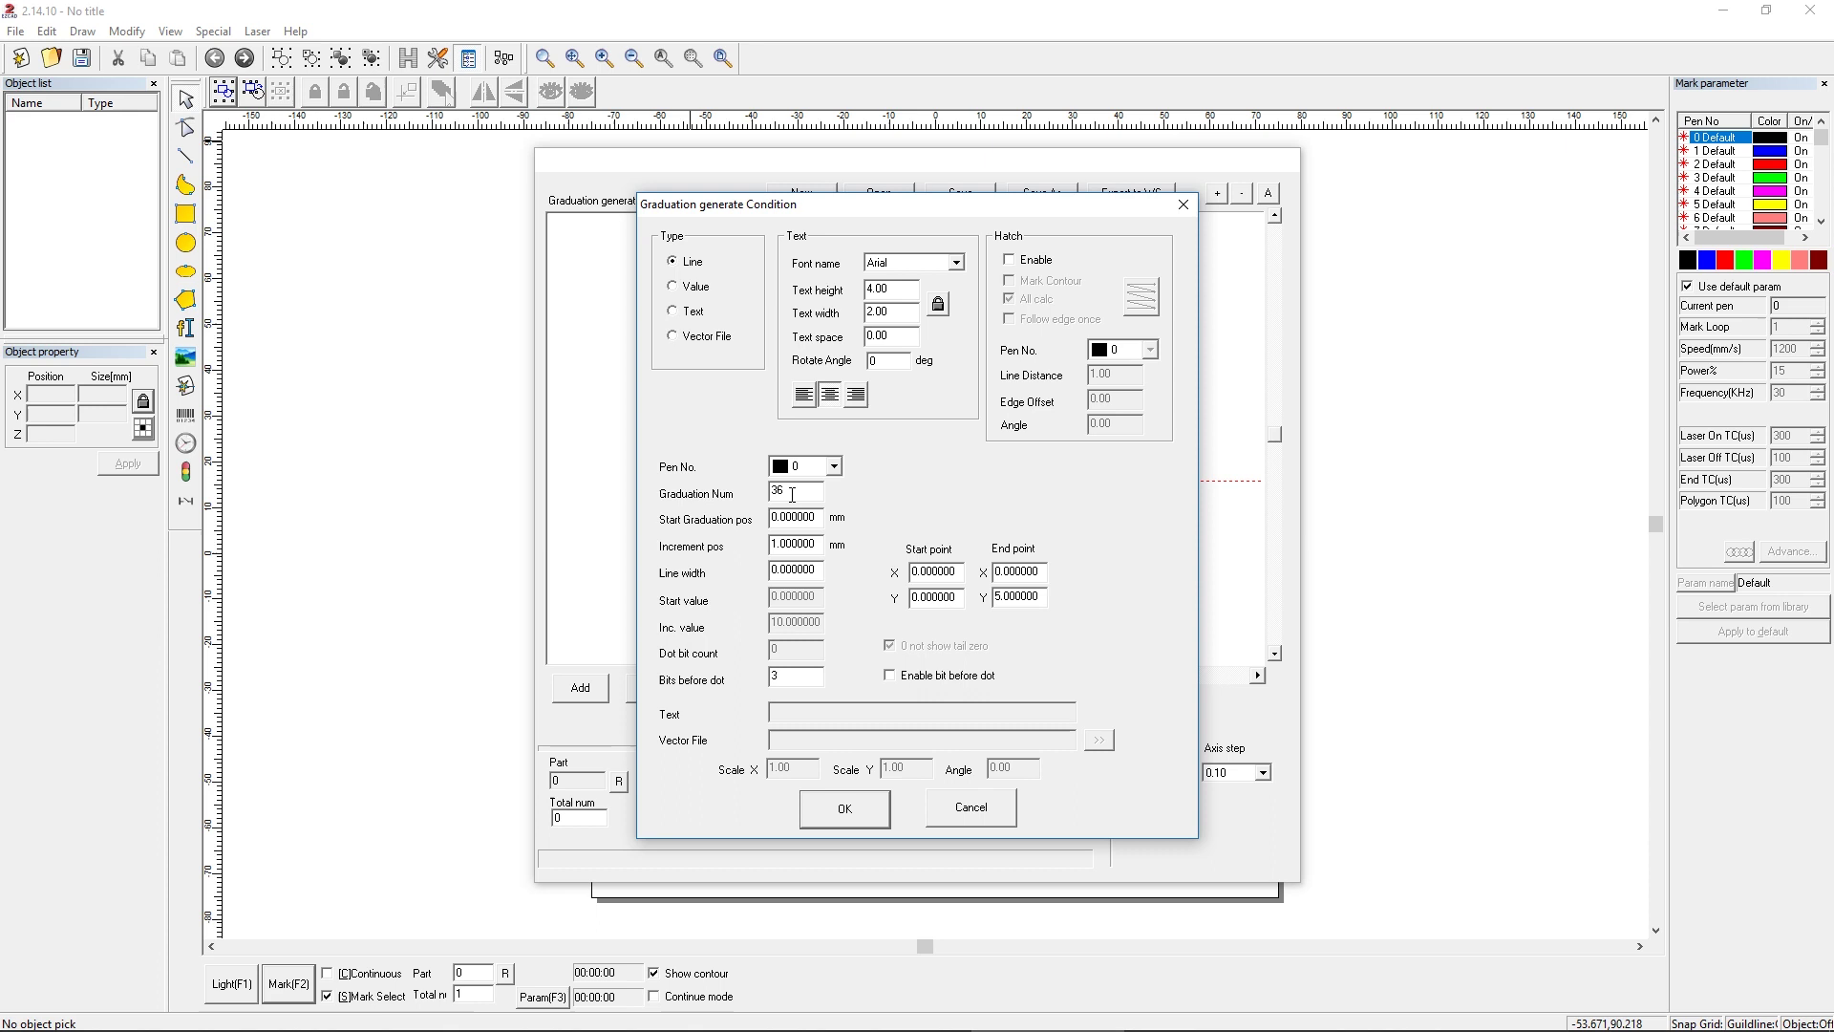
left_click_drag(797, 495, 692, 496)
type("11")
left_click_drag(820, 516, 560, 520)
type("0")
key("Tab")
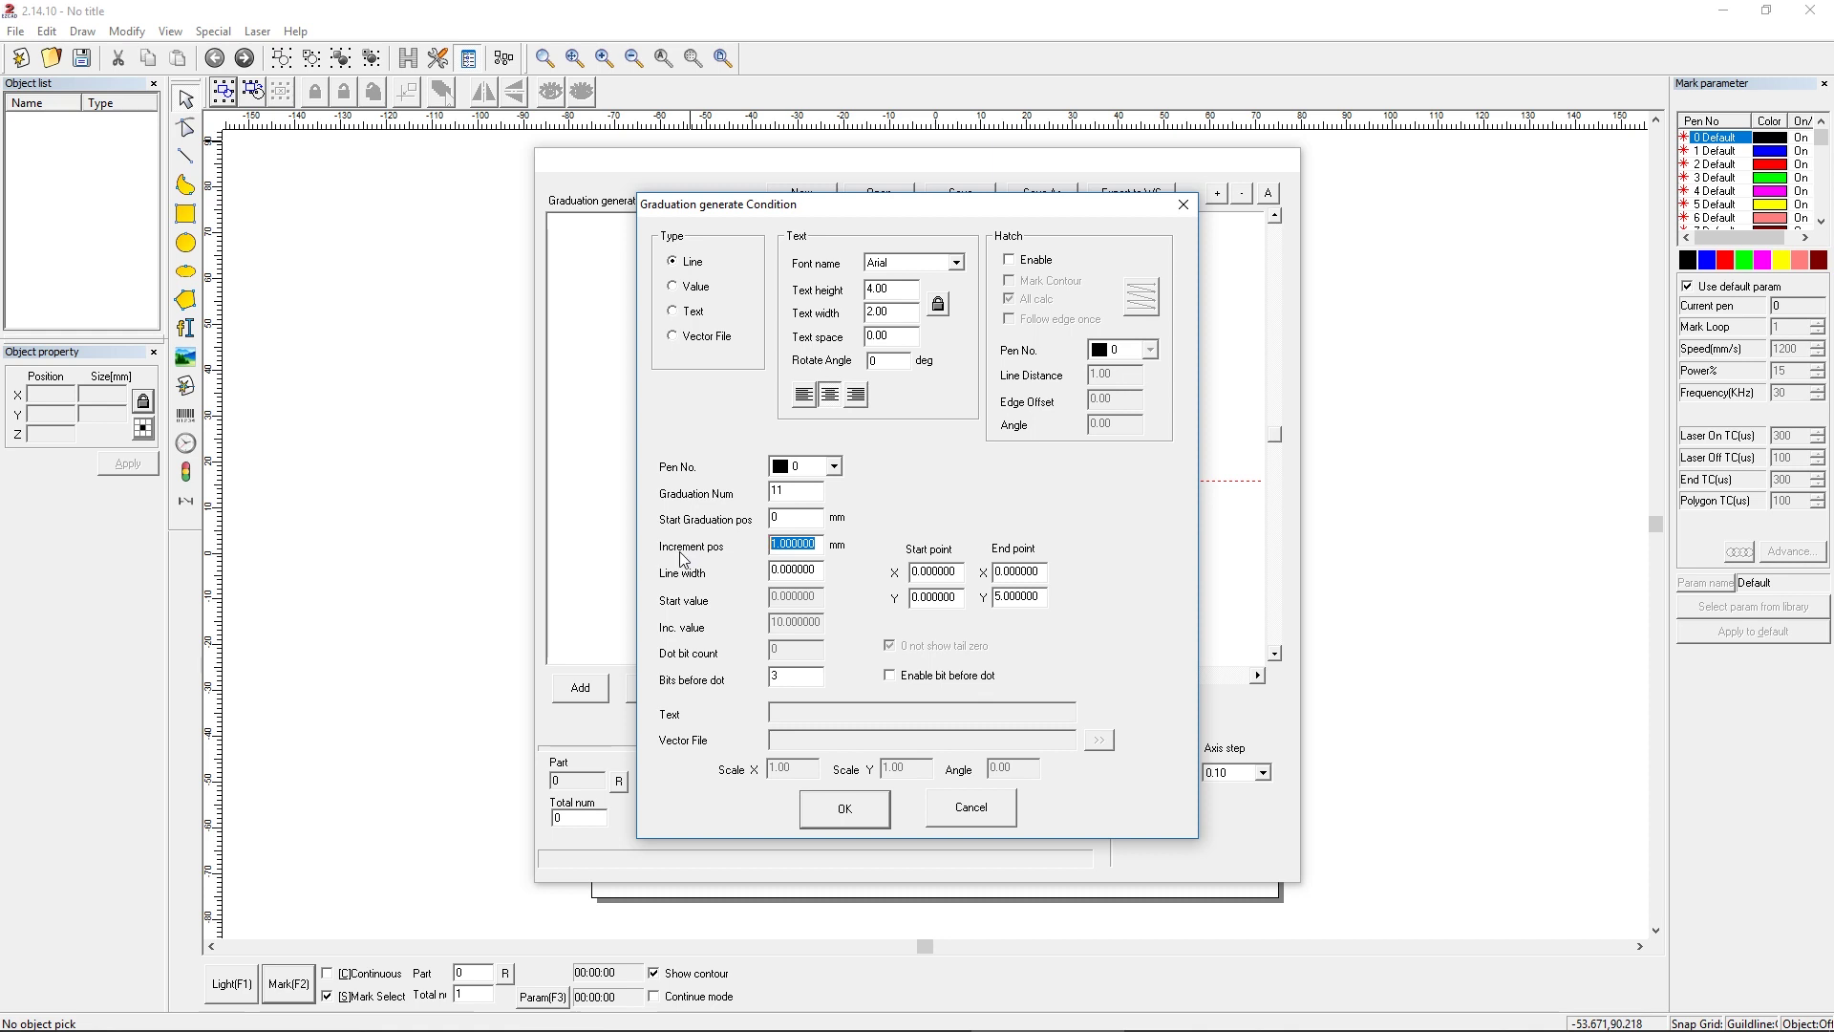
type("10")
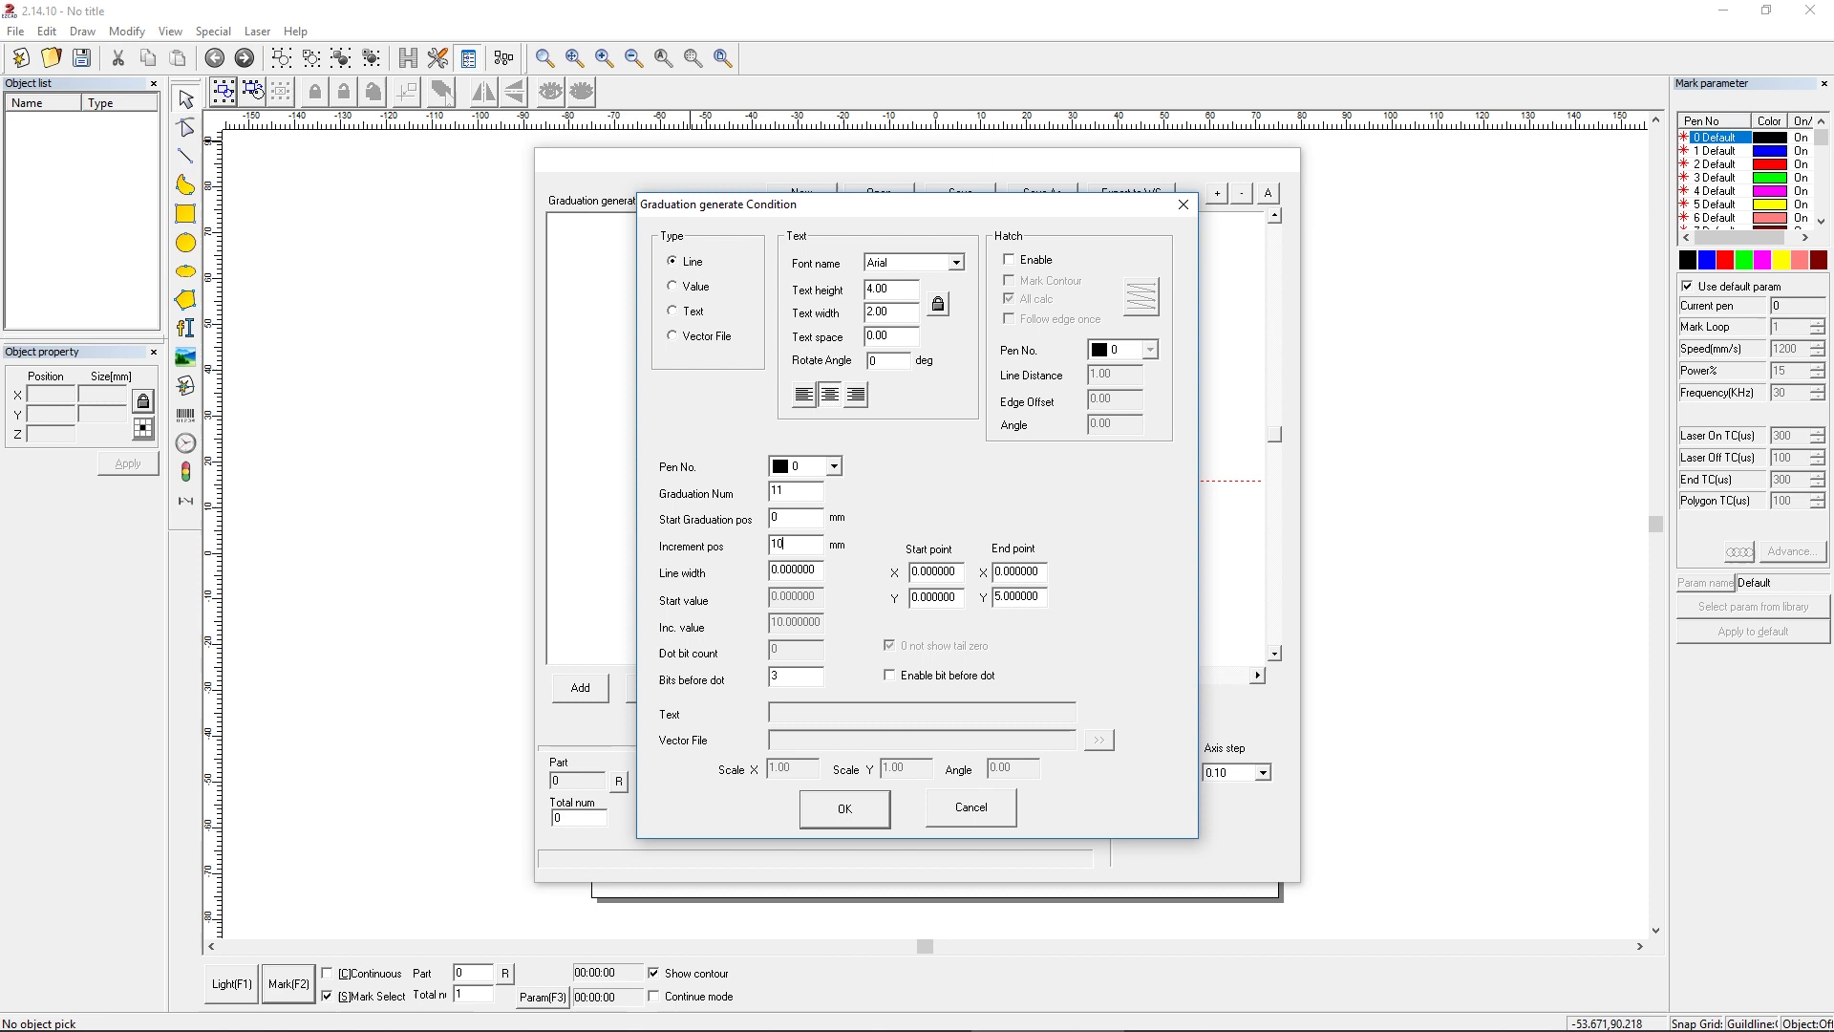
key("Tab")
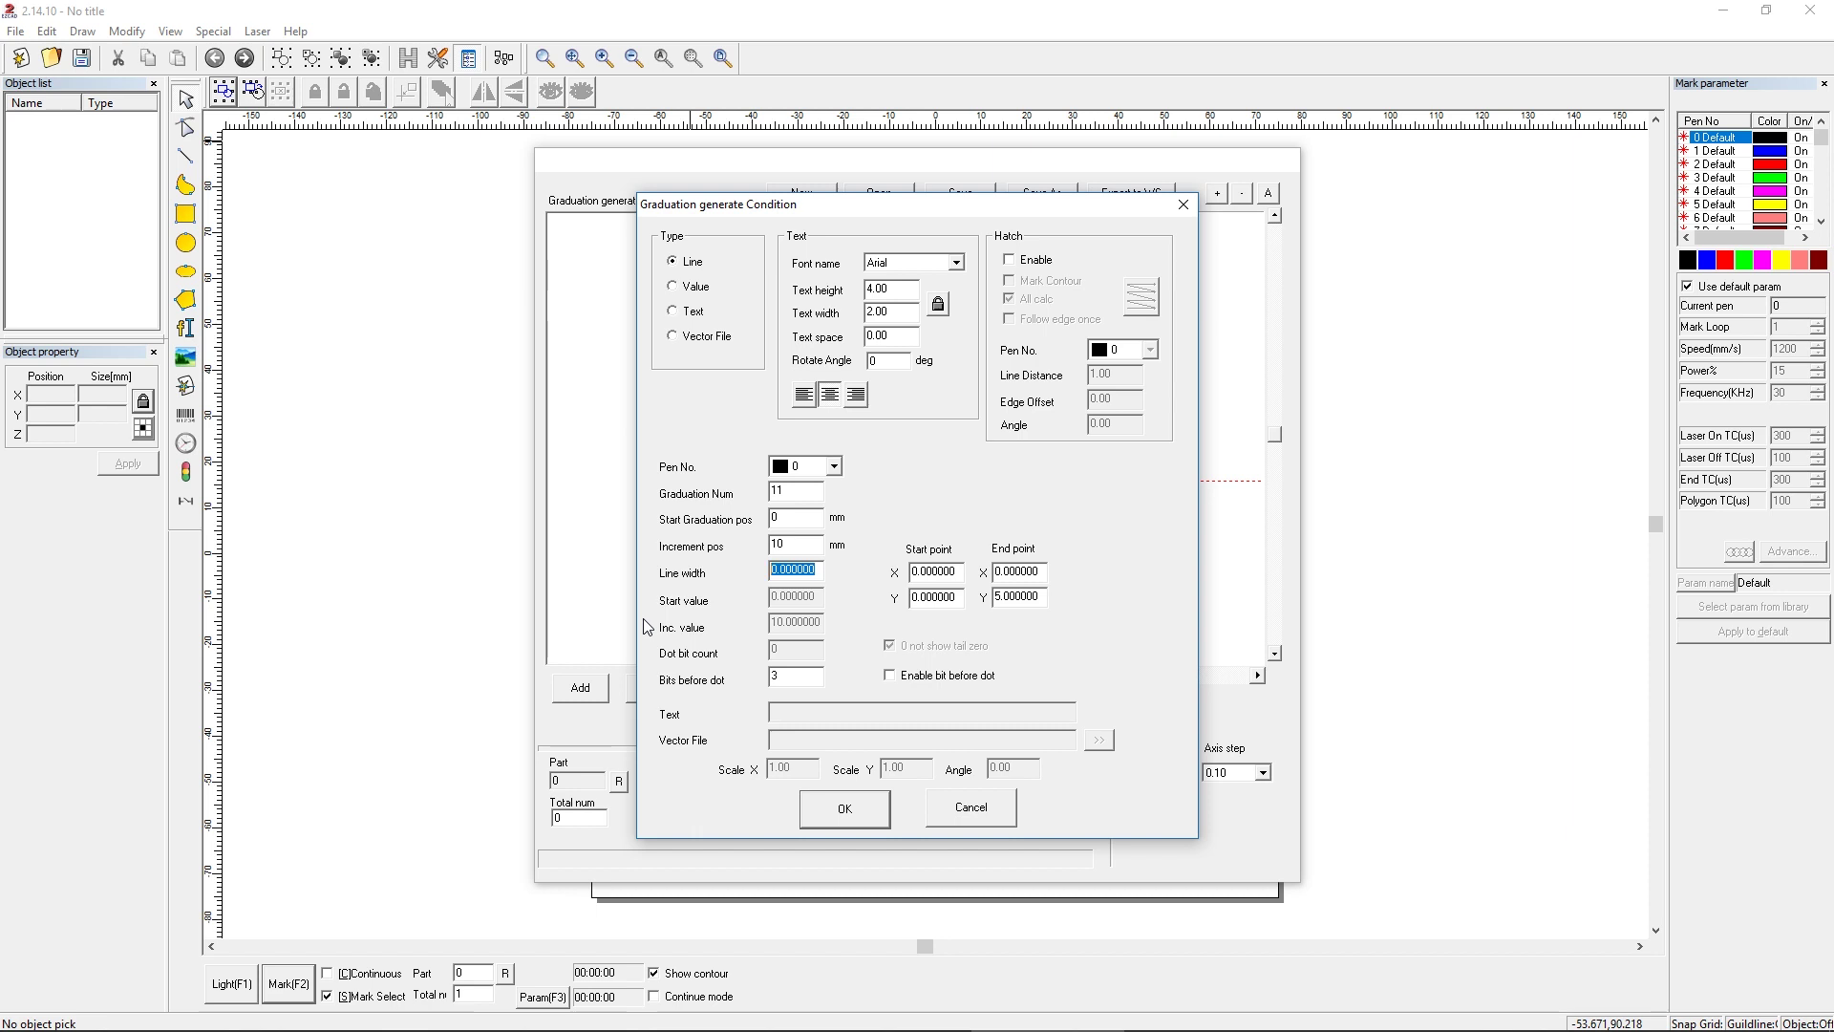
type(".05")
- Set the Y coordinate of the graduation lines' end point to 10
left_click_drag(806, 206, 1154, 212)
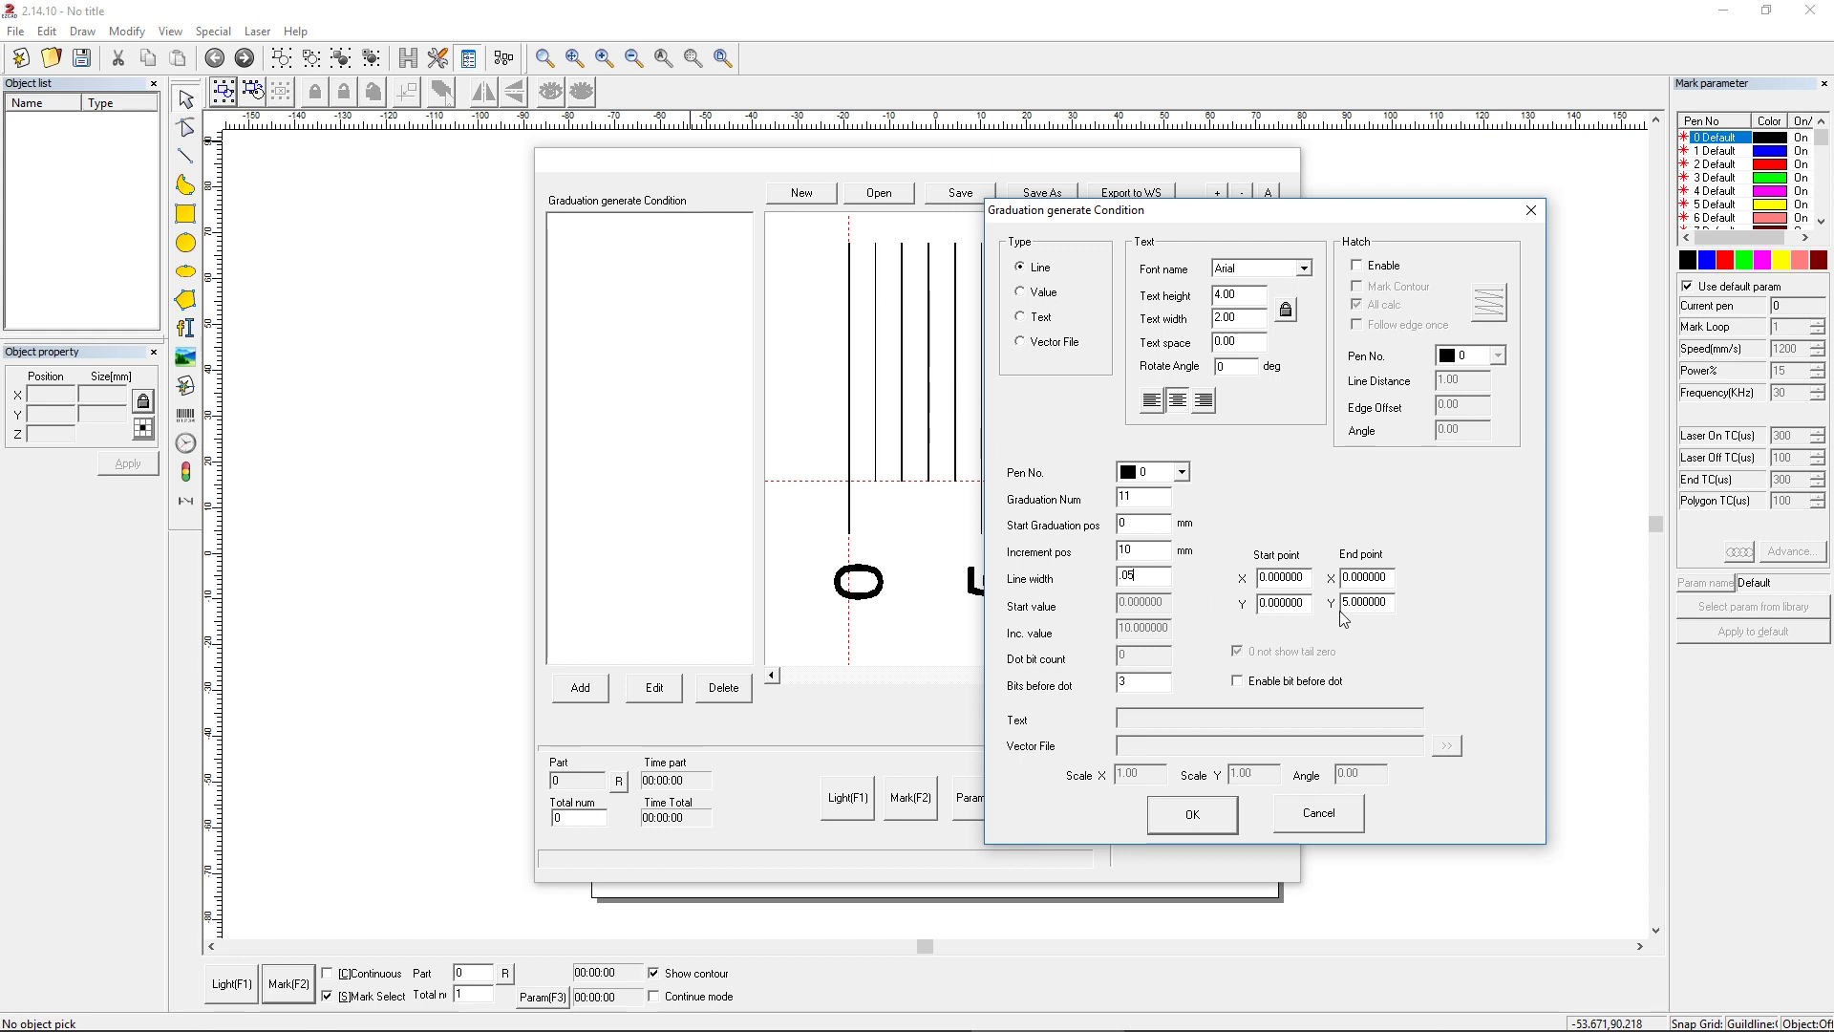
double_click(1385, 603)
type("10")
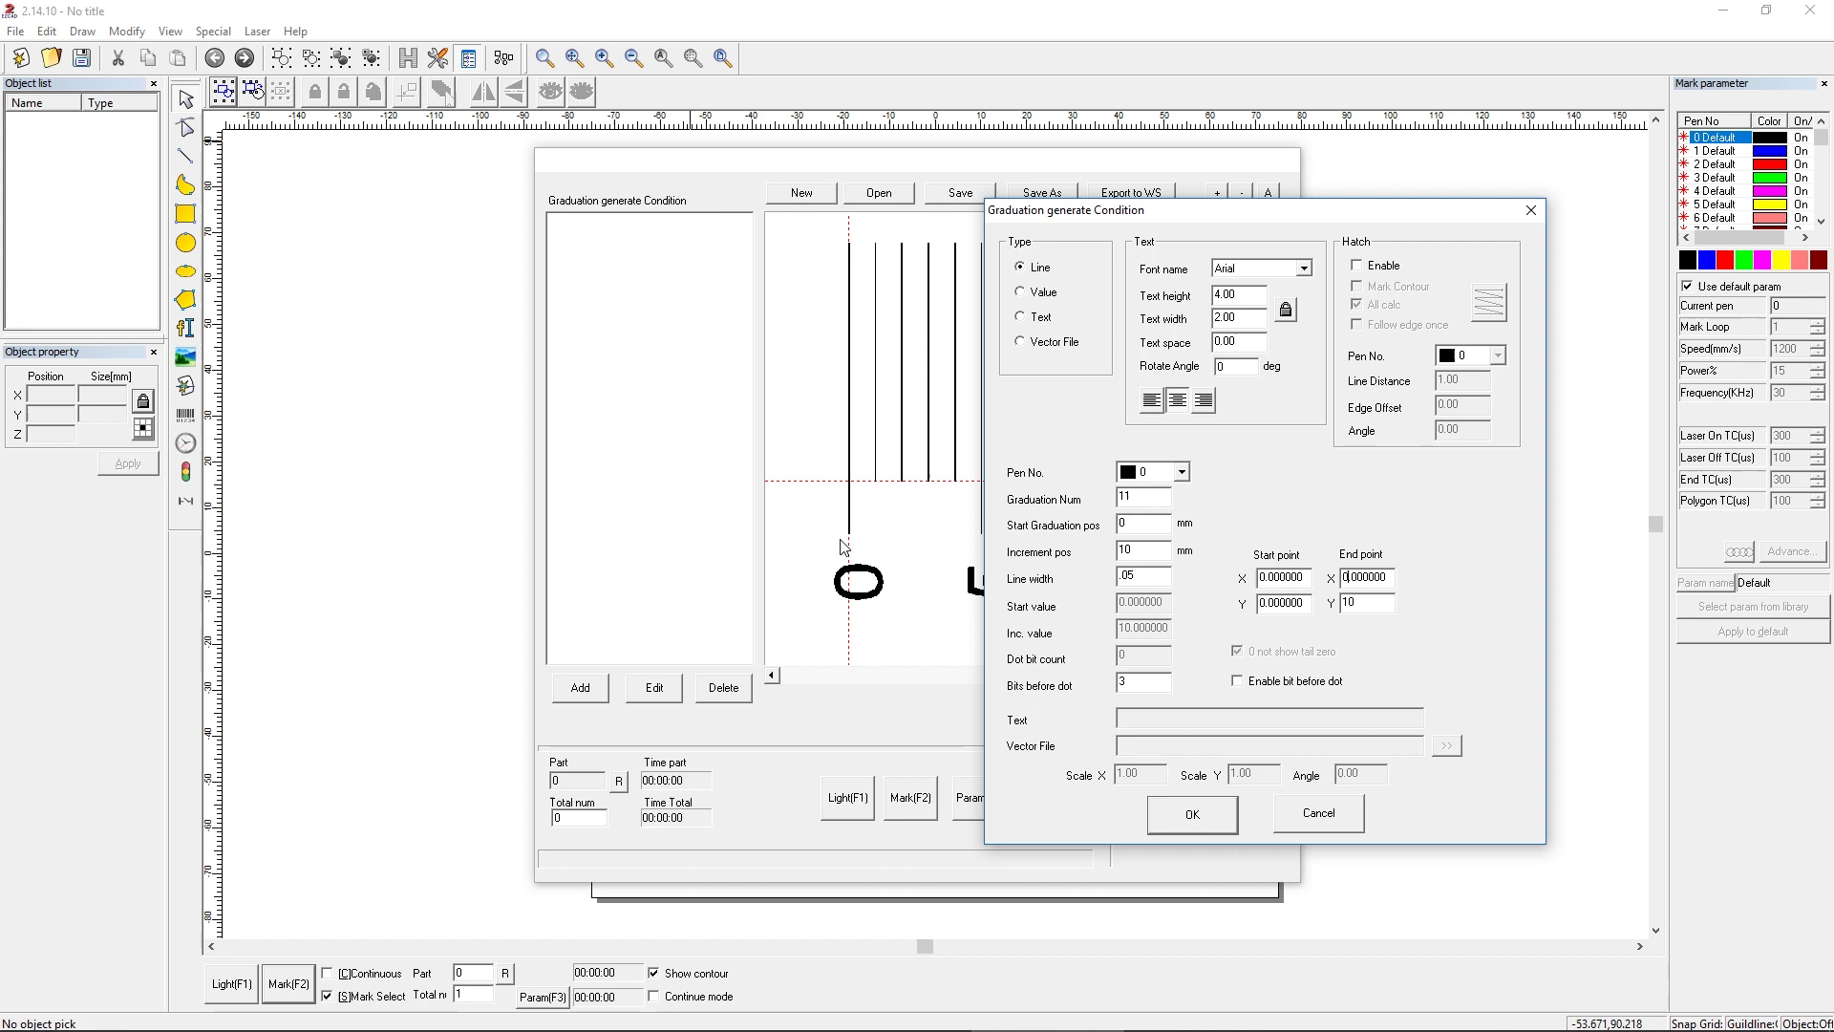
- Enable hatching for the lines, change its pattern, set the line distance to 0.01 and add the condition to the ruler
left_click(1373, 266)
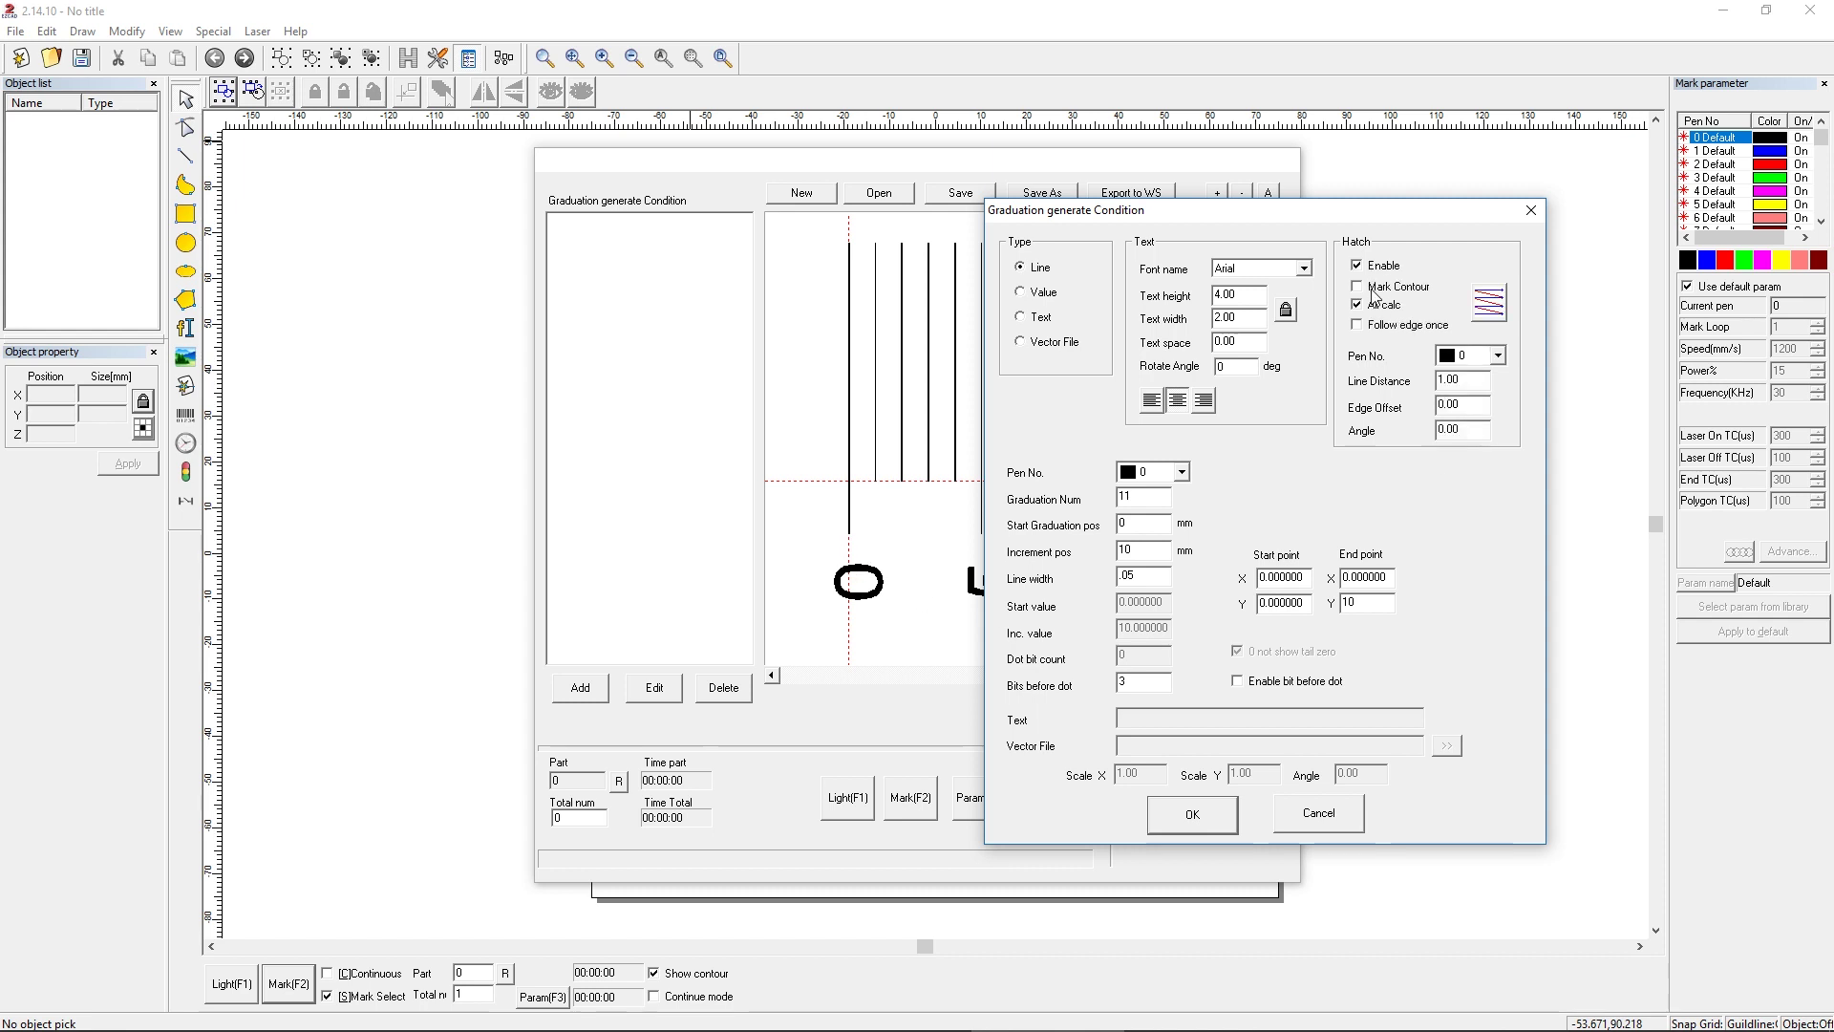
left_click(1489, 303)
left_click(1376, 305)
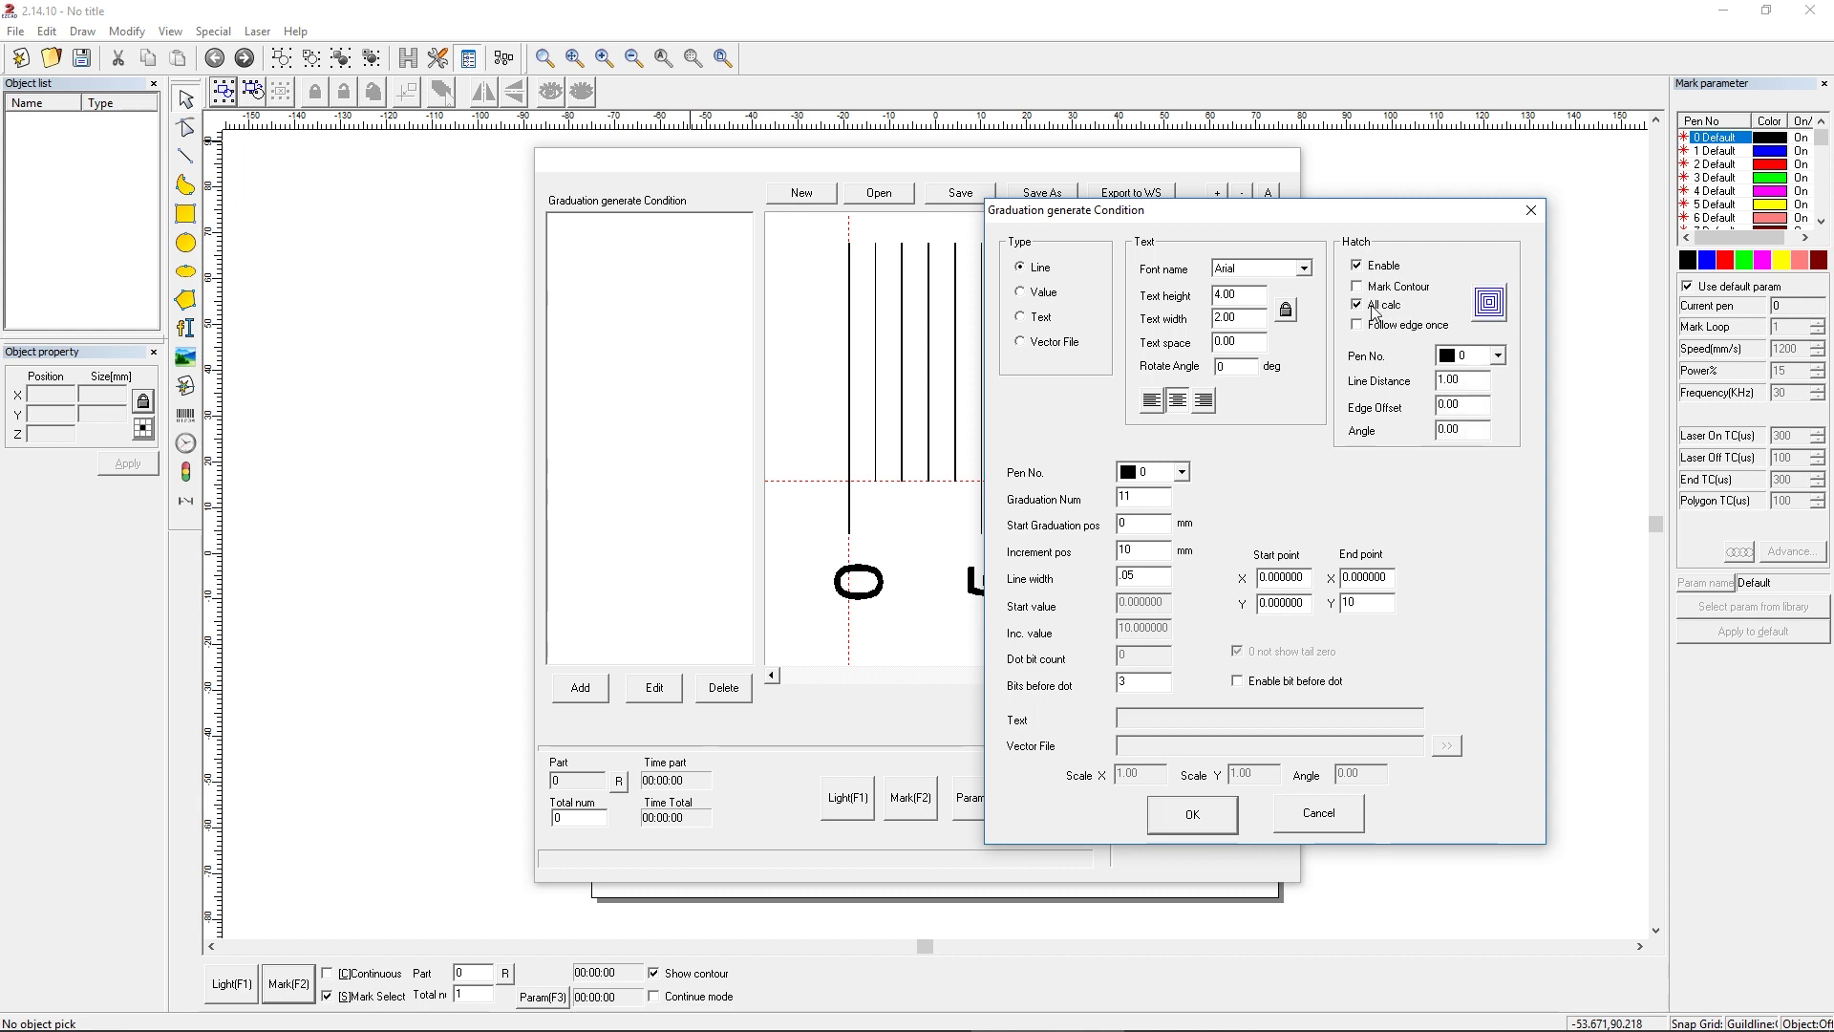
double_click(1469, 383)
type(".01")
left_click(1185, 812)
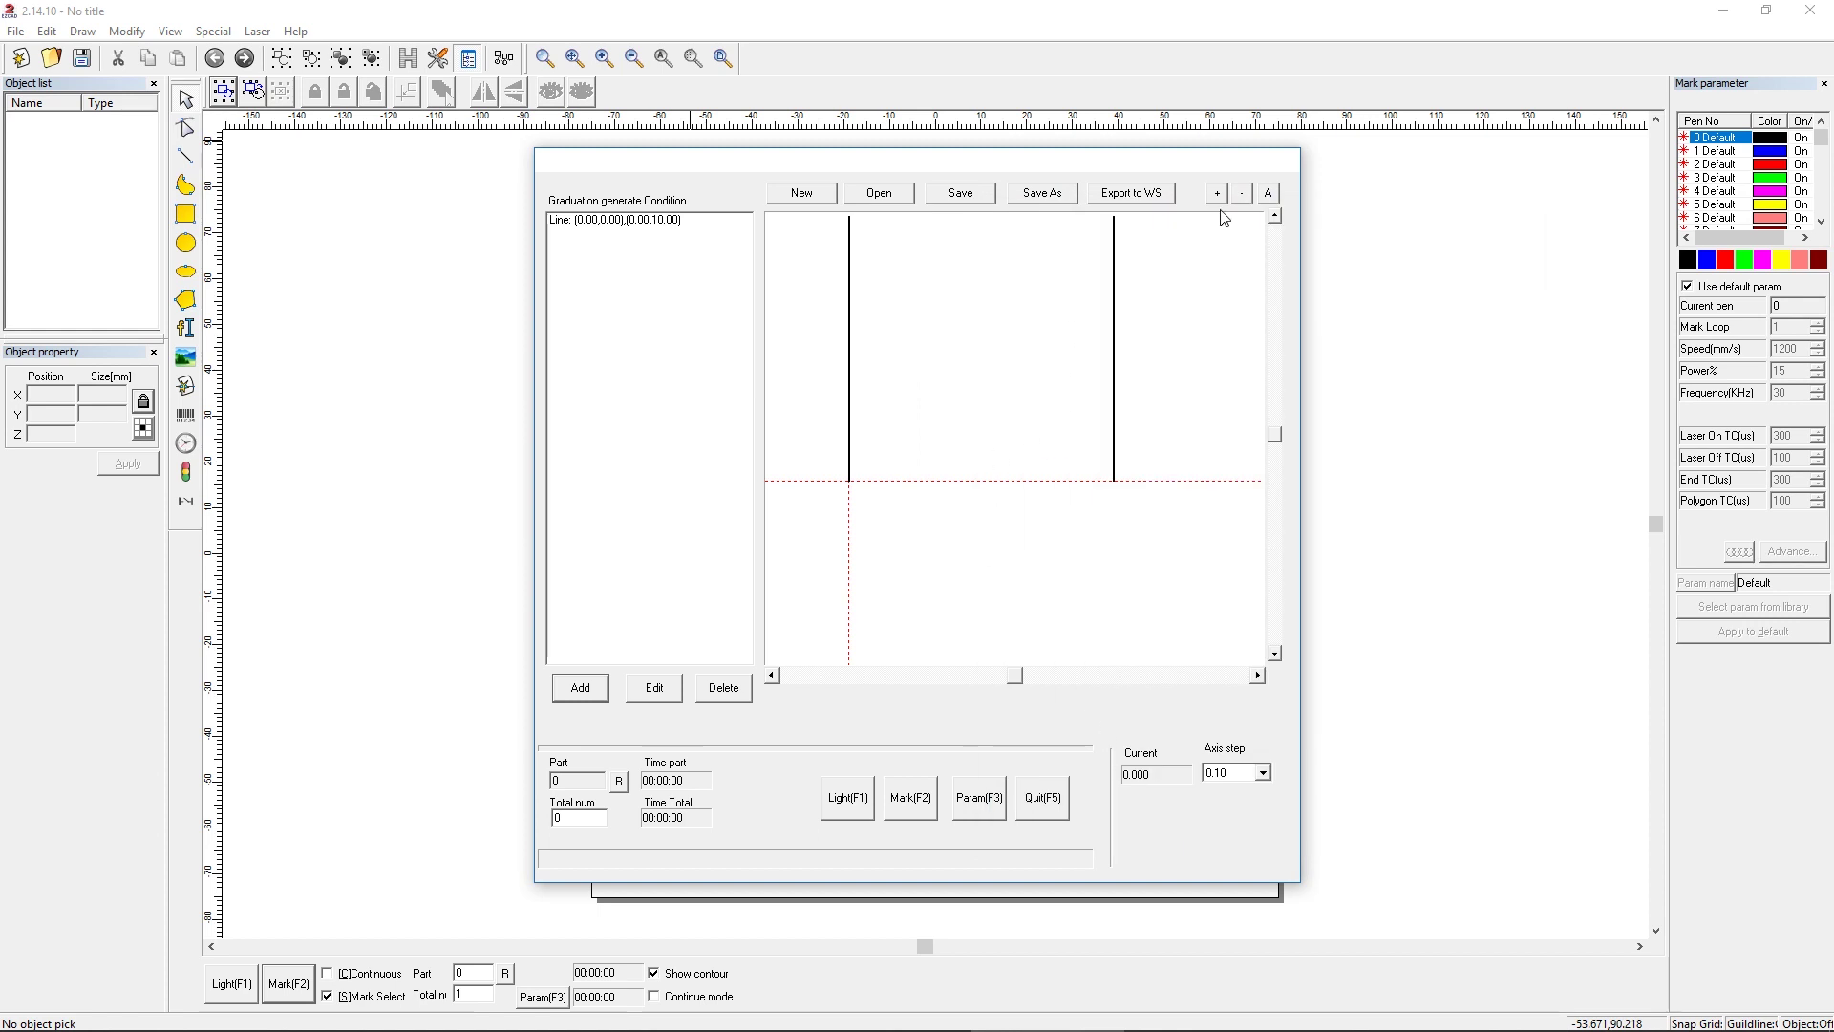
left_click(1267, 194)
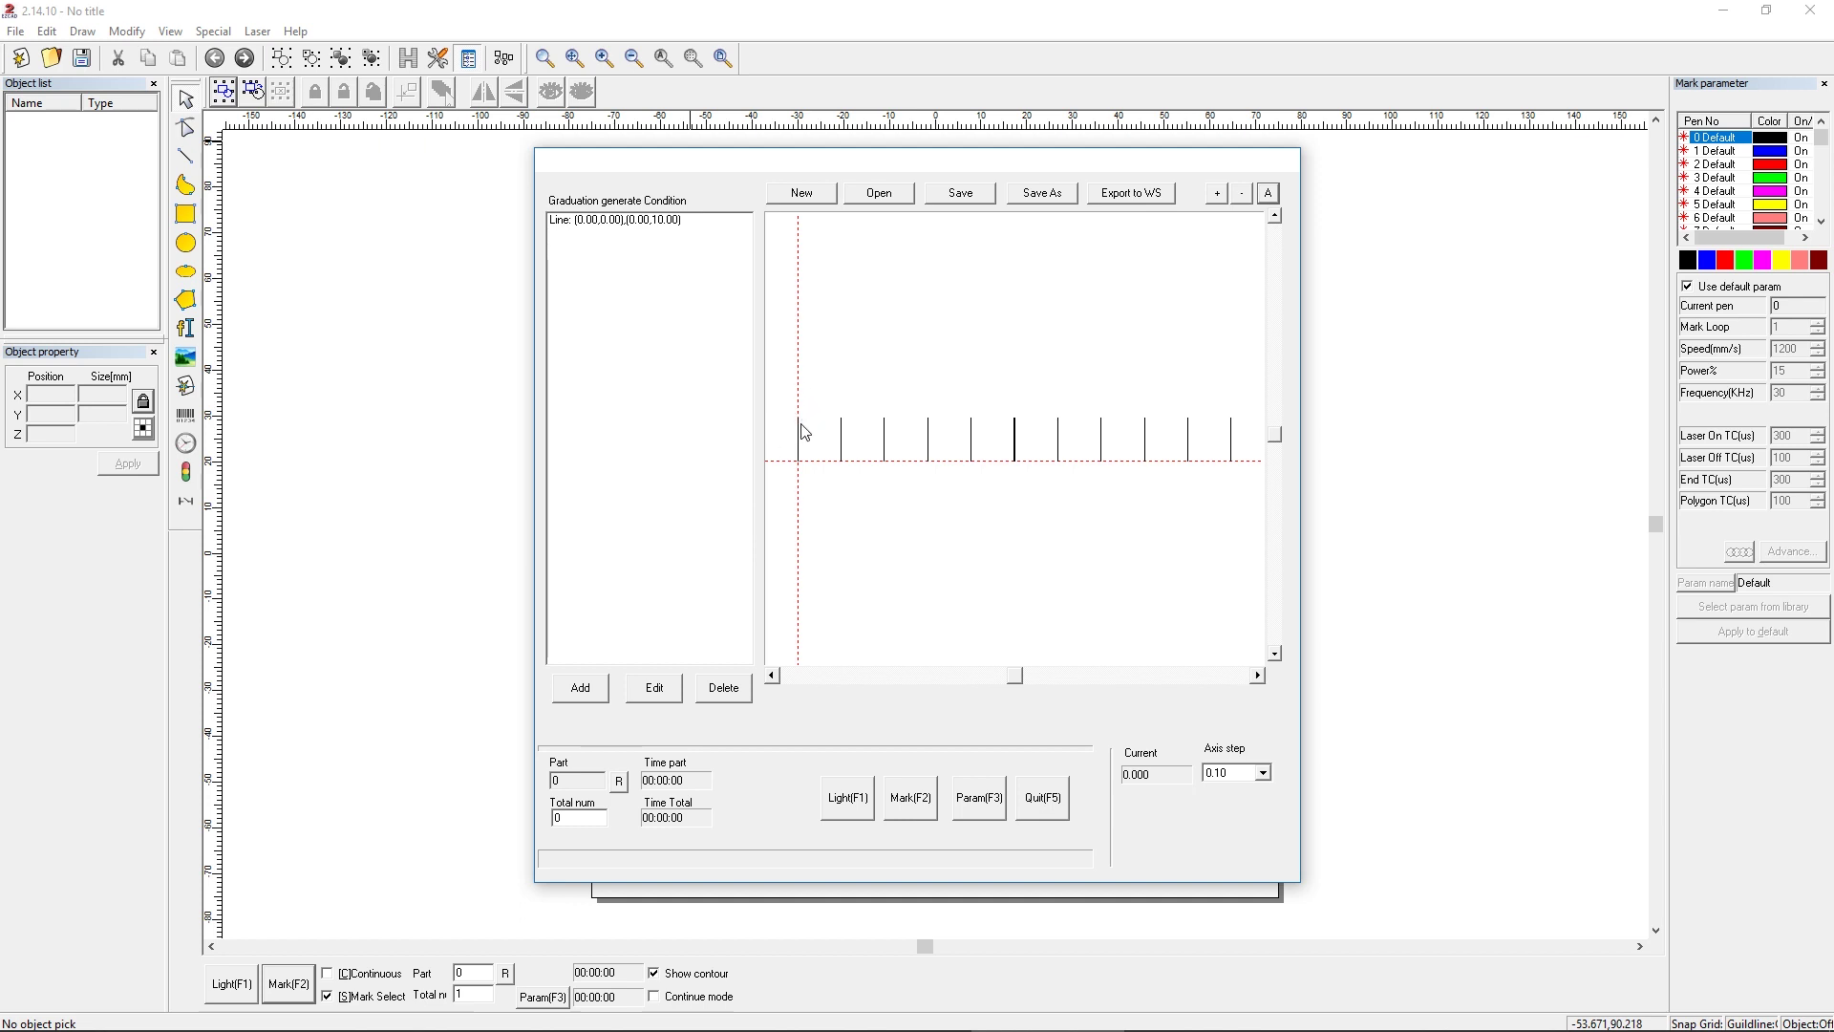
- Create a Value graduation condition with 11 graduations, start position 0 mm and position increment 10 mm
left_click(586, 693)
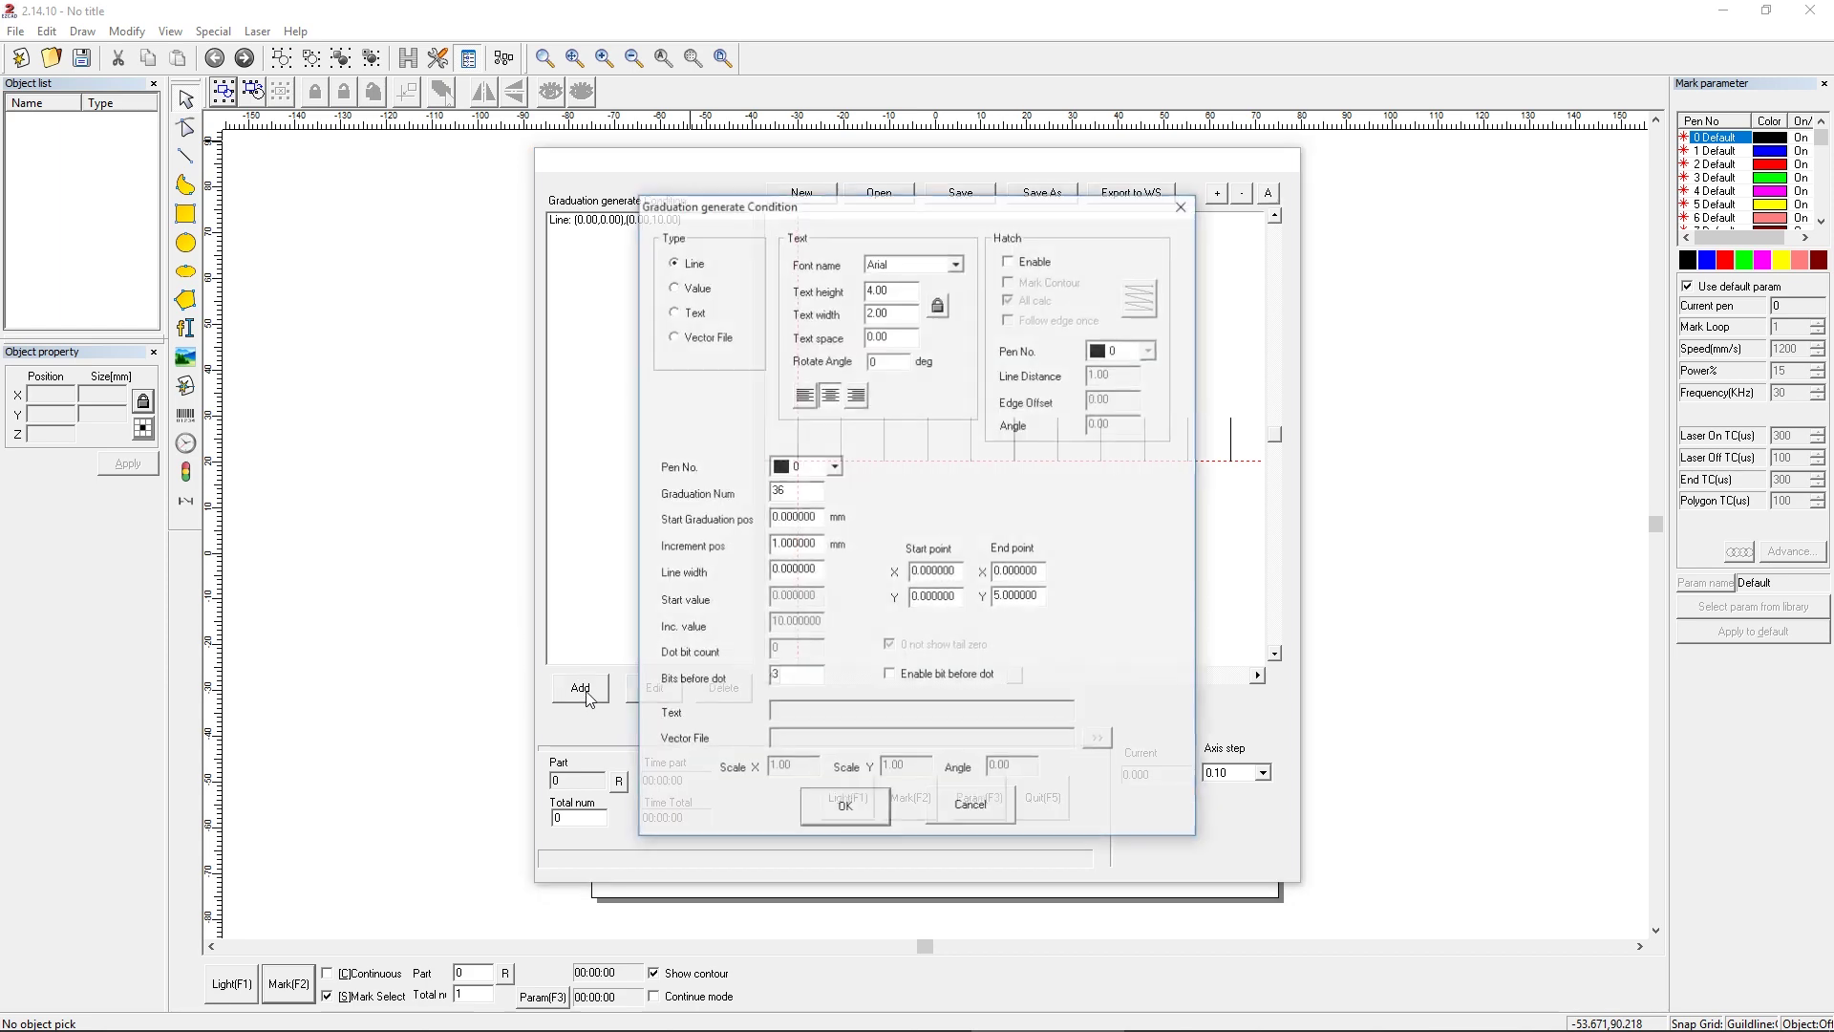
left_click(689, 291)
left_click_drag(791, 491, 737, 494)
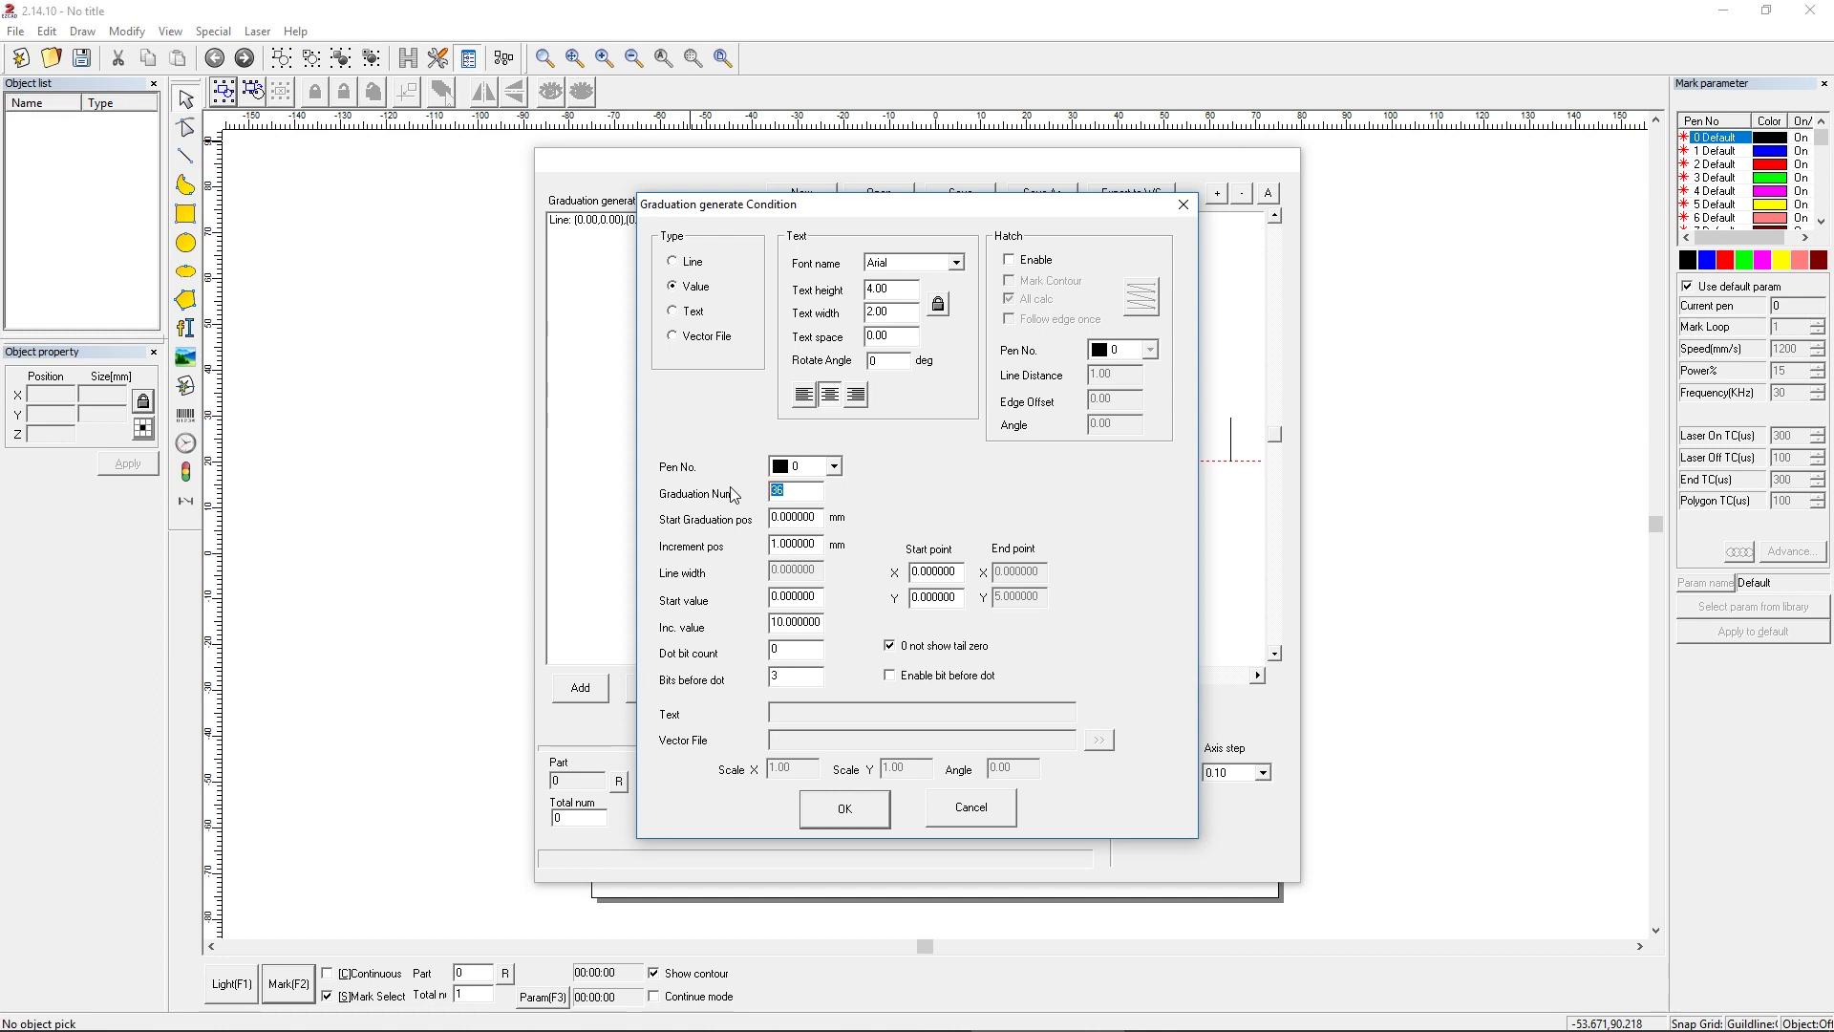
type("11")
left_click_drag(823, 519, 686, 526)
type("0")
left_click_drag(817, 544, 664, 549)
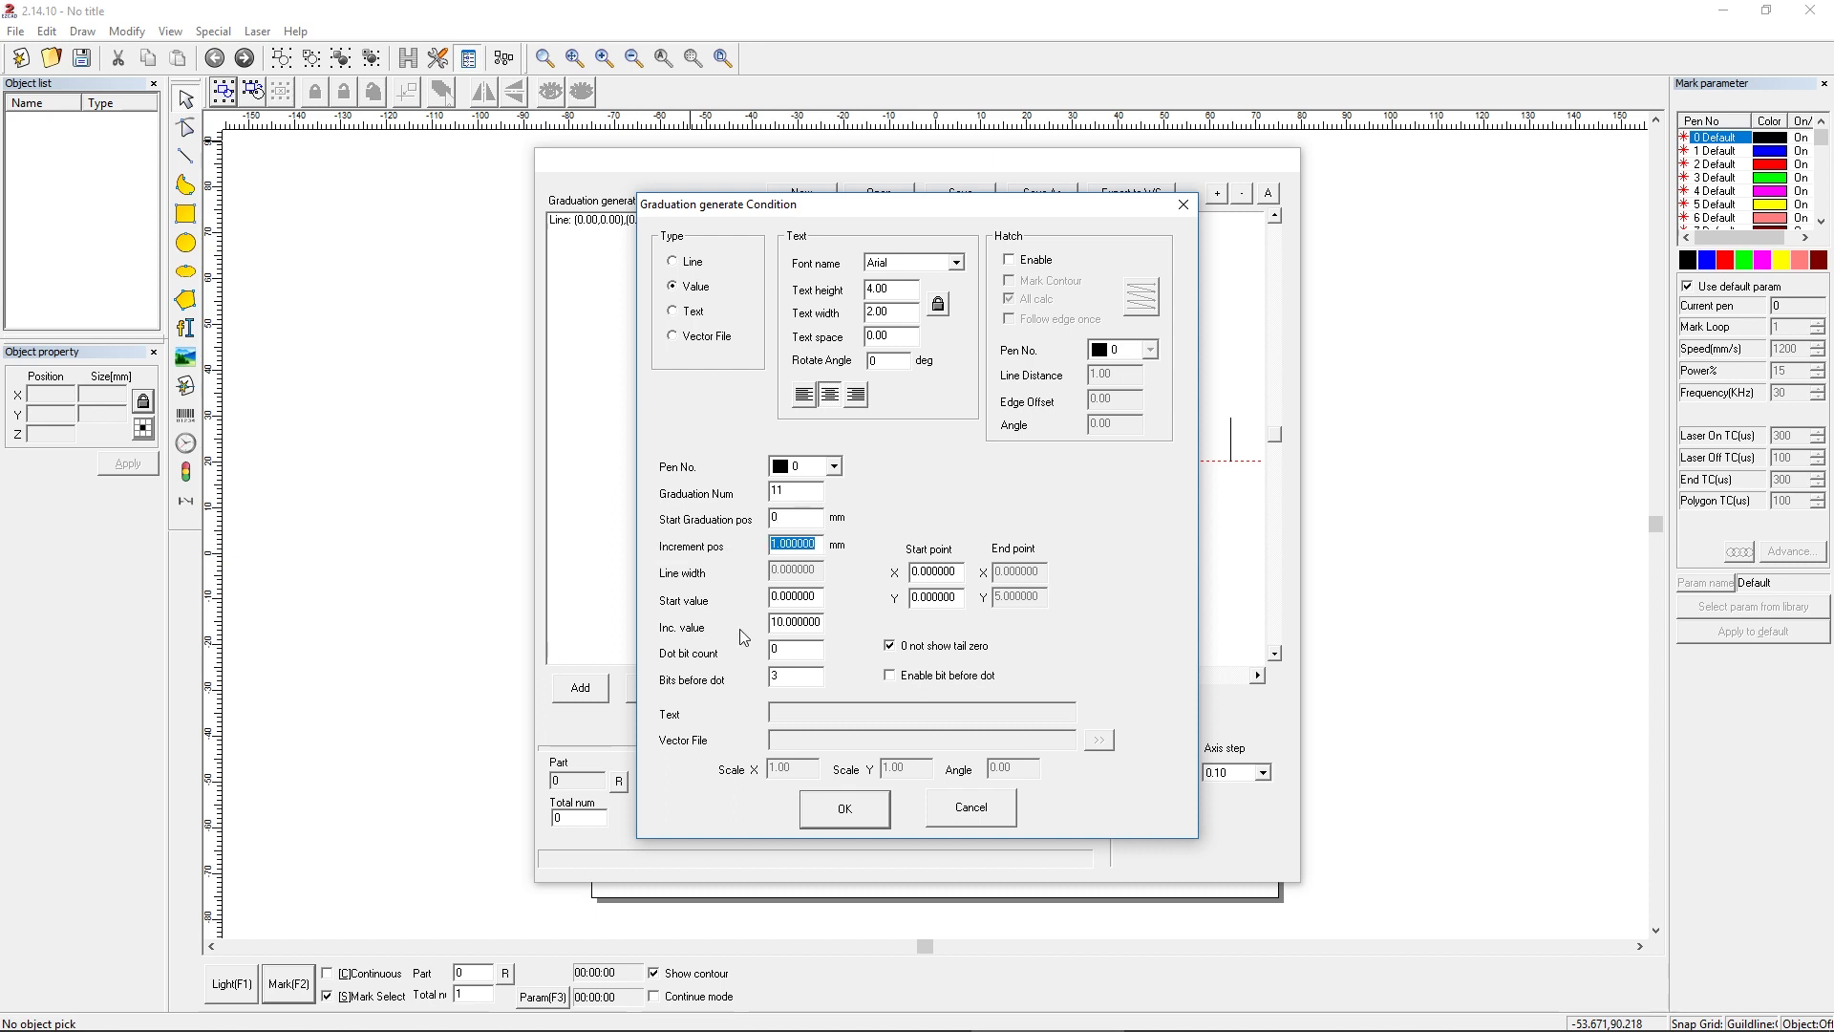
type("10")
- Set the numbering's start value to 0 and its value increment to 10
left_click_drag(814, 596, 682, 600)
type("0")
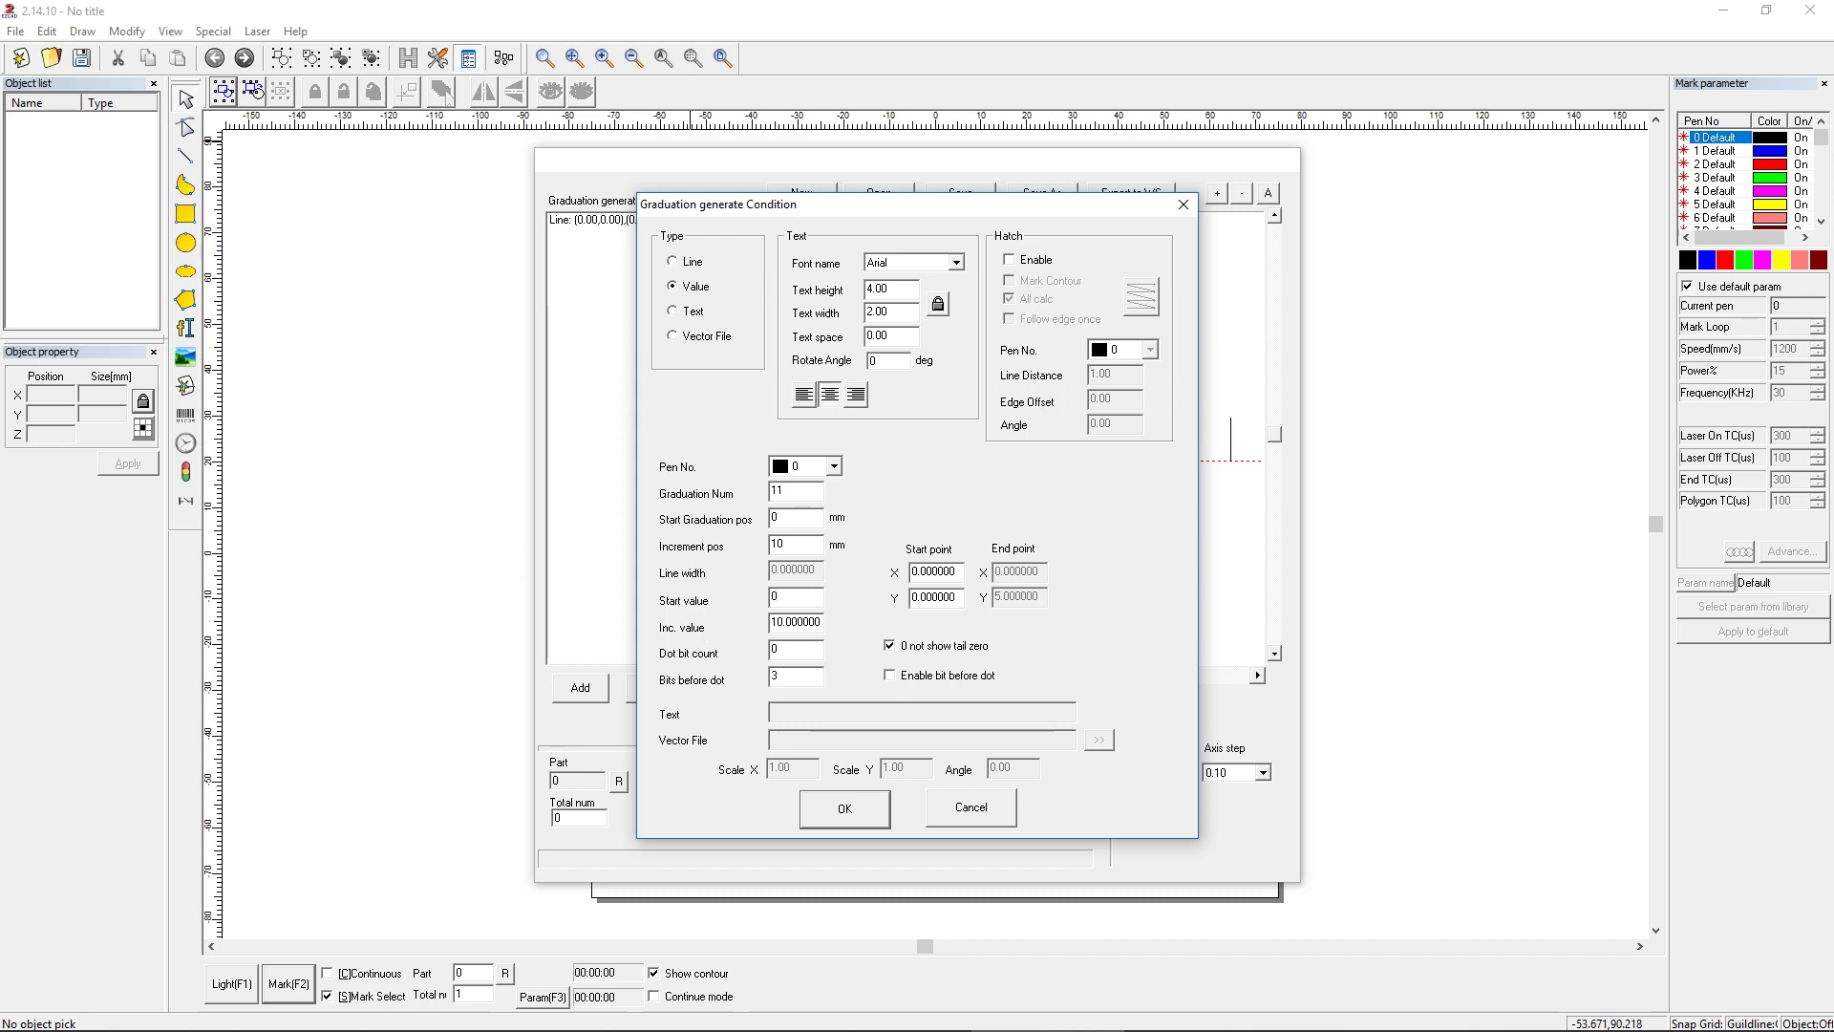
left_click_drag(817, 622, 673, 623)
type("10")
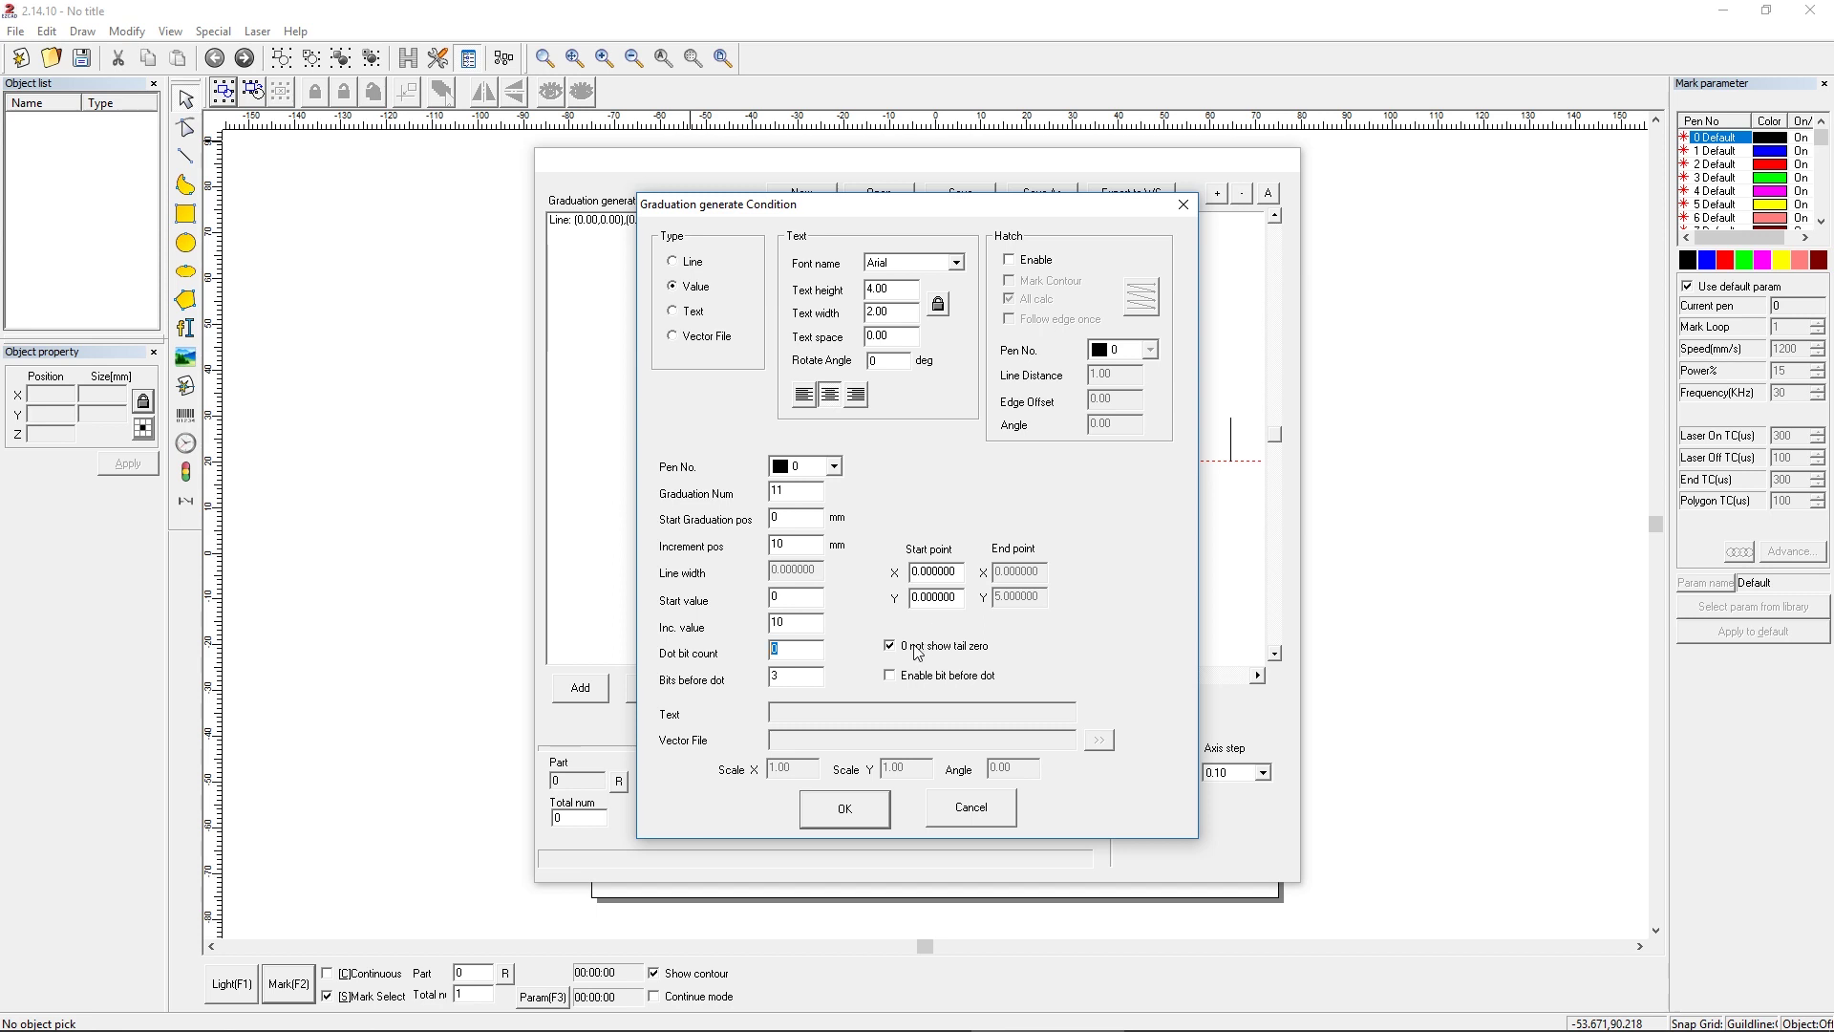
left_click(774, 675)
left_click_drag(790, 680, 773, 682)
- Enable hatching for the values with All calc off, the connected back-and-forth line pattern and a line distance of 0.01
left_click(1010, 260)
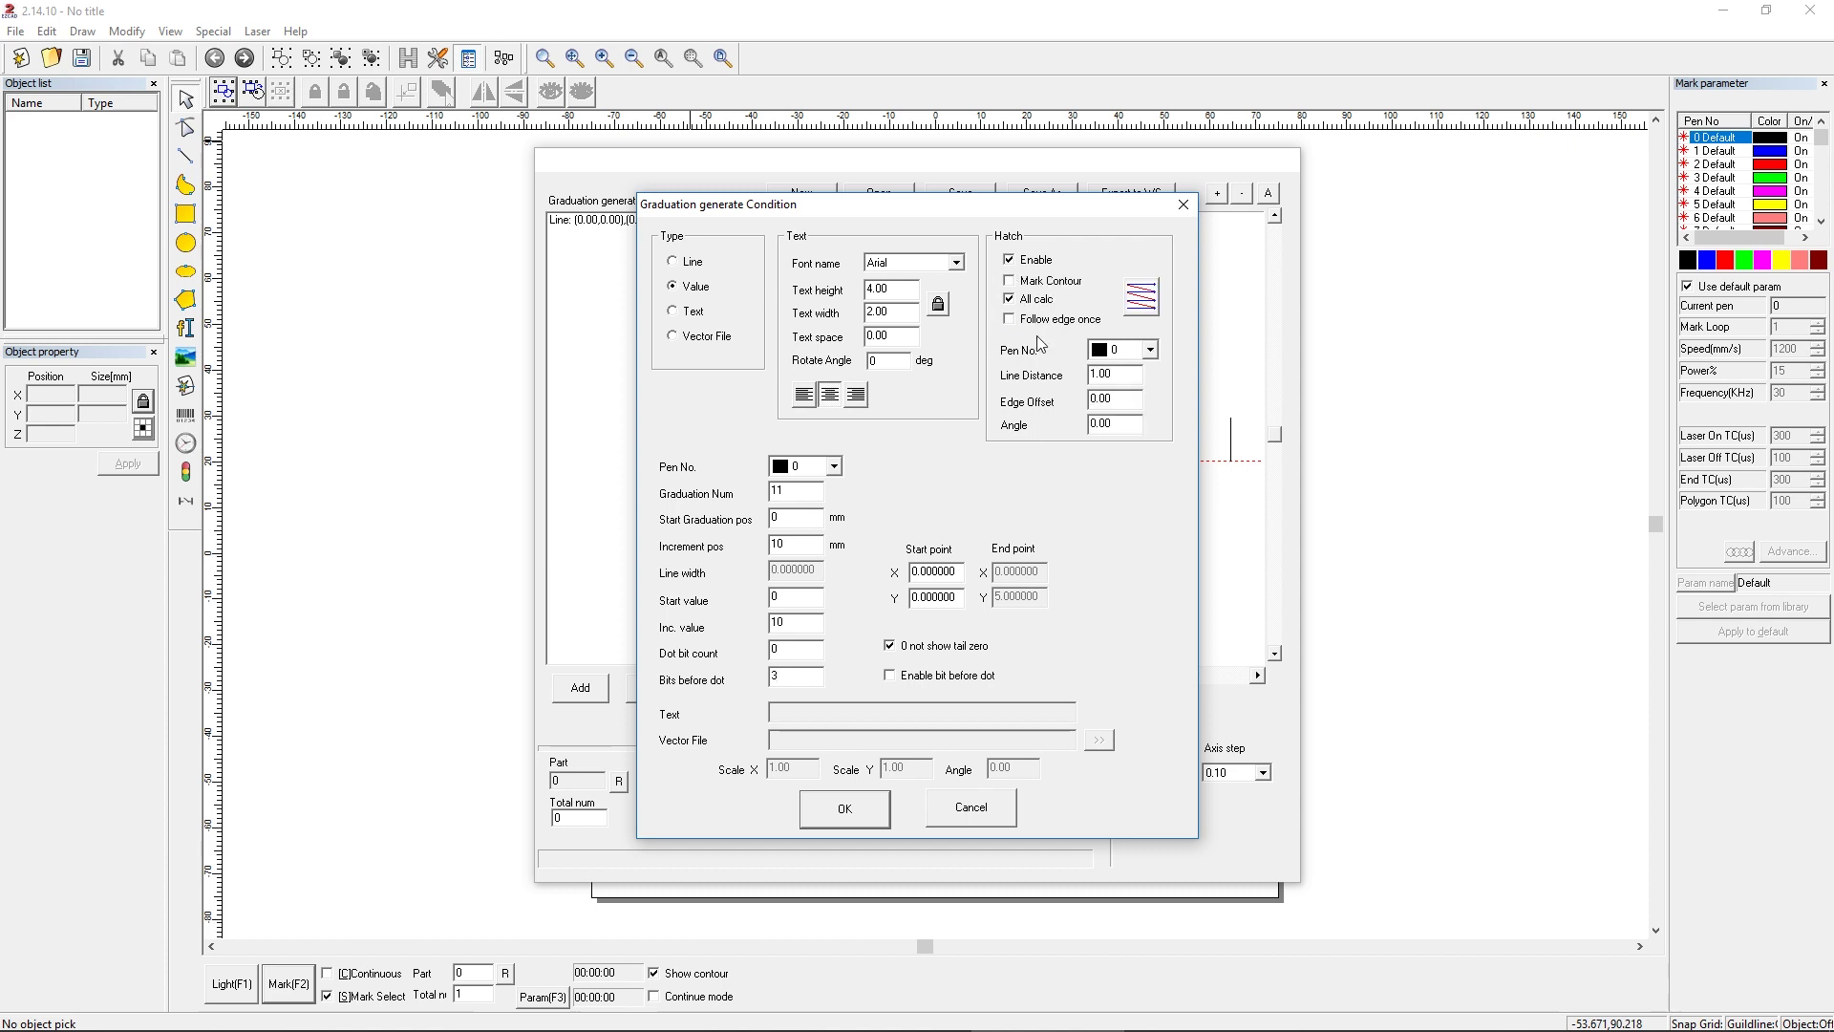
left_click(1143, 302)
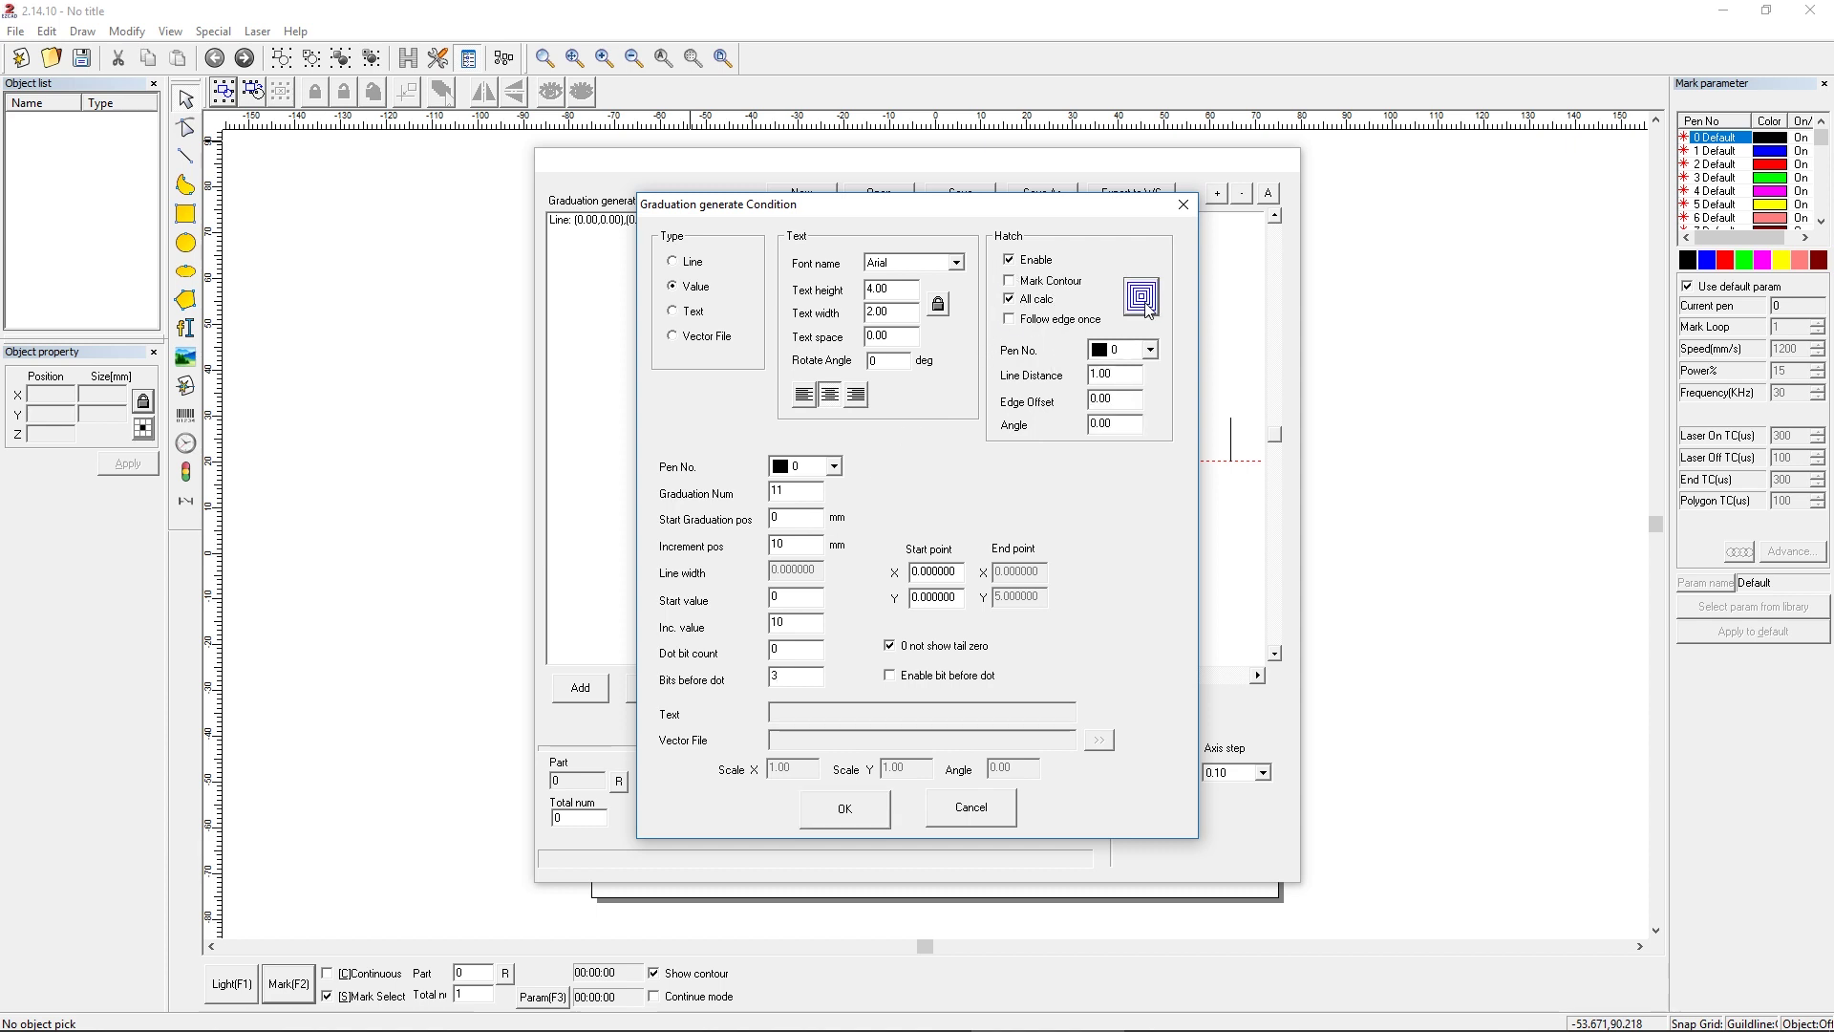
left_click(1010, 299)
left_click_drag(1132, 375, 991, 367)
type(".")
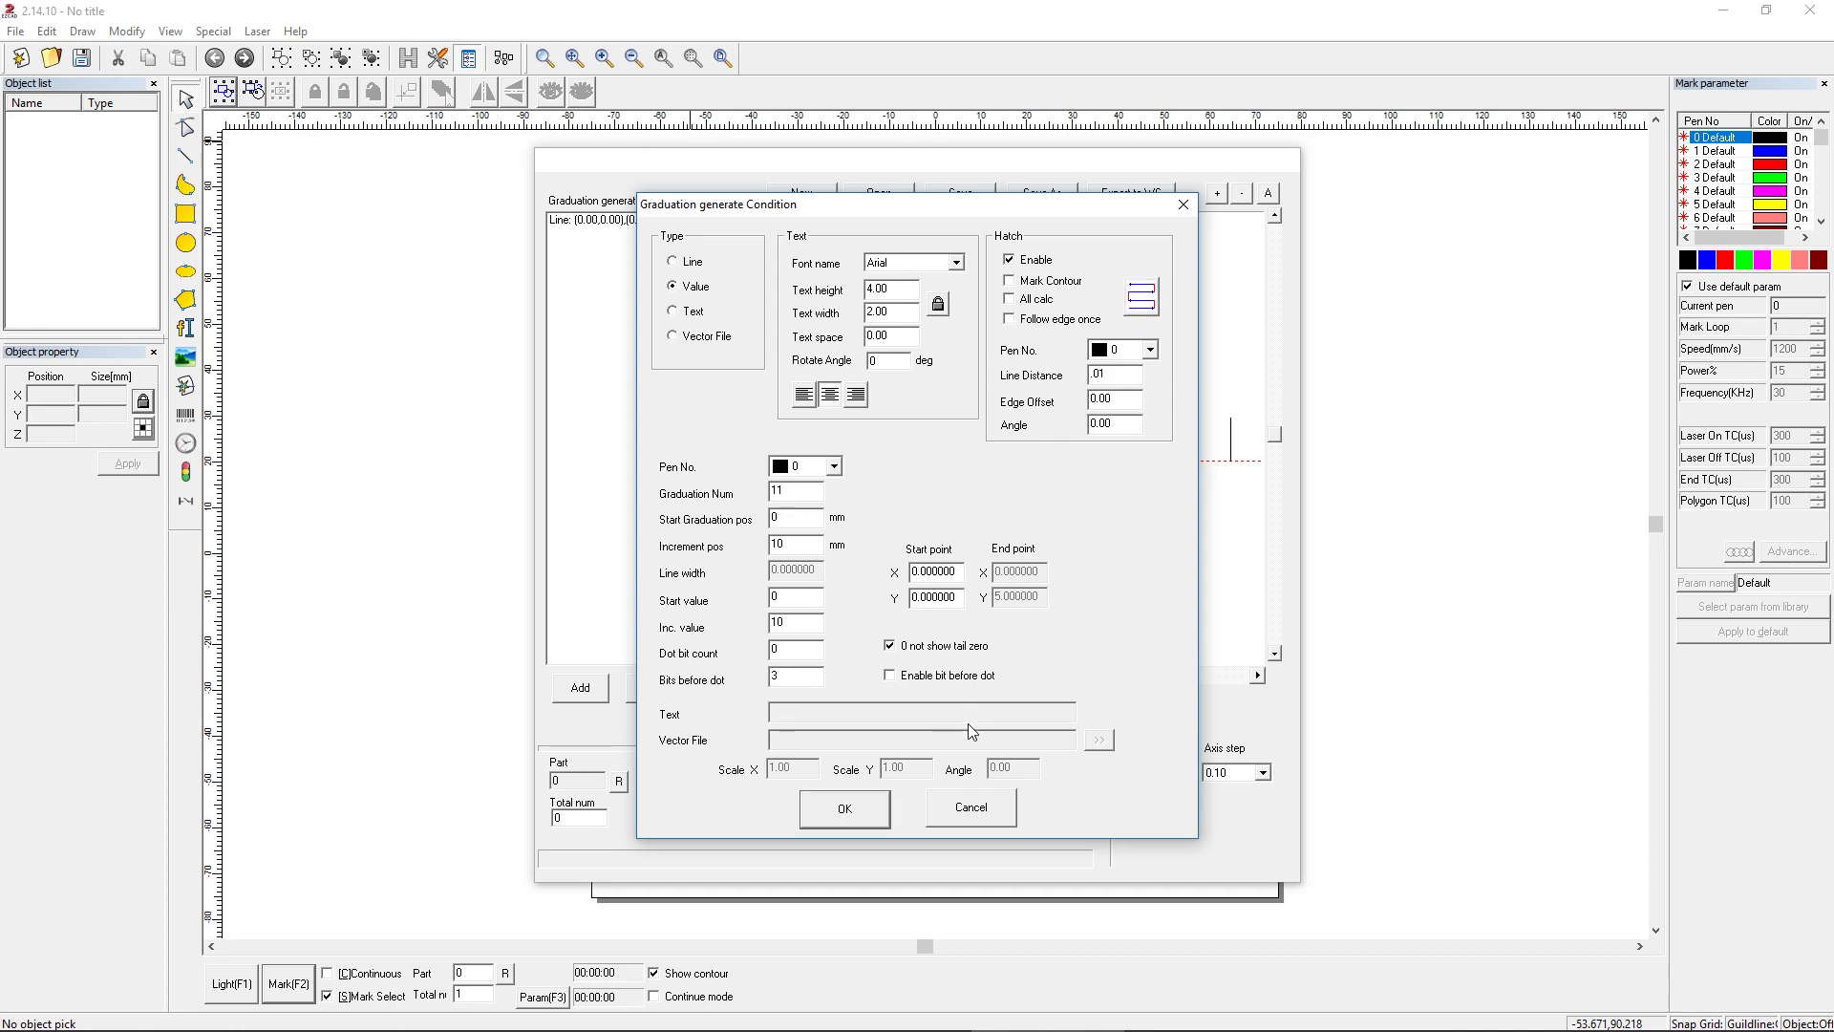
- Set the values' text height to 3 and start point Y to 13, and add the condition to the ruler
left_click_drag(736, 235, 1206, 231)
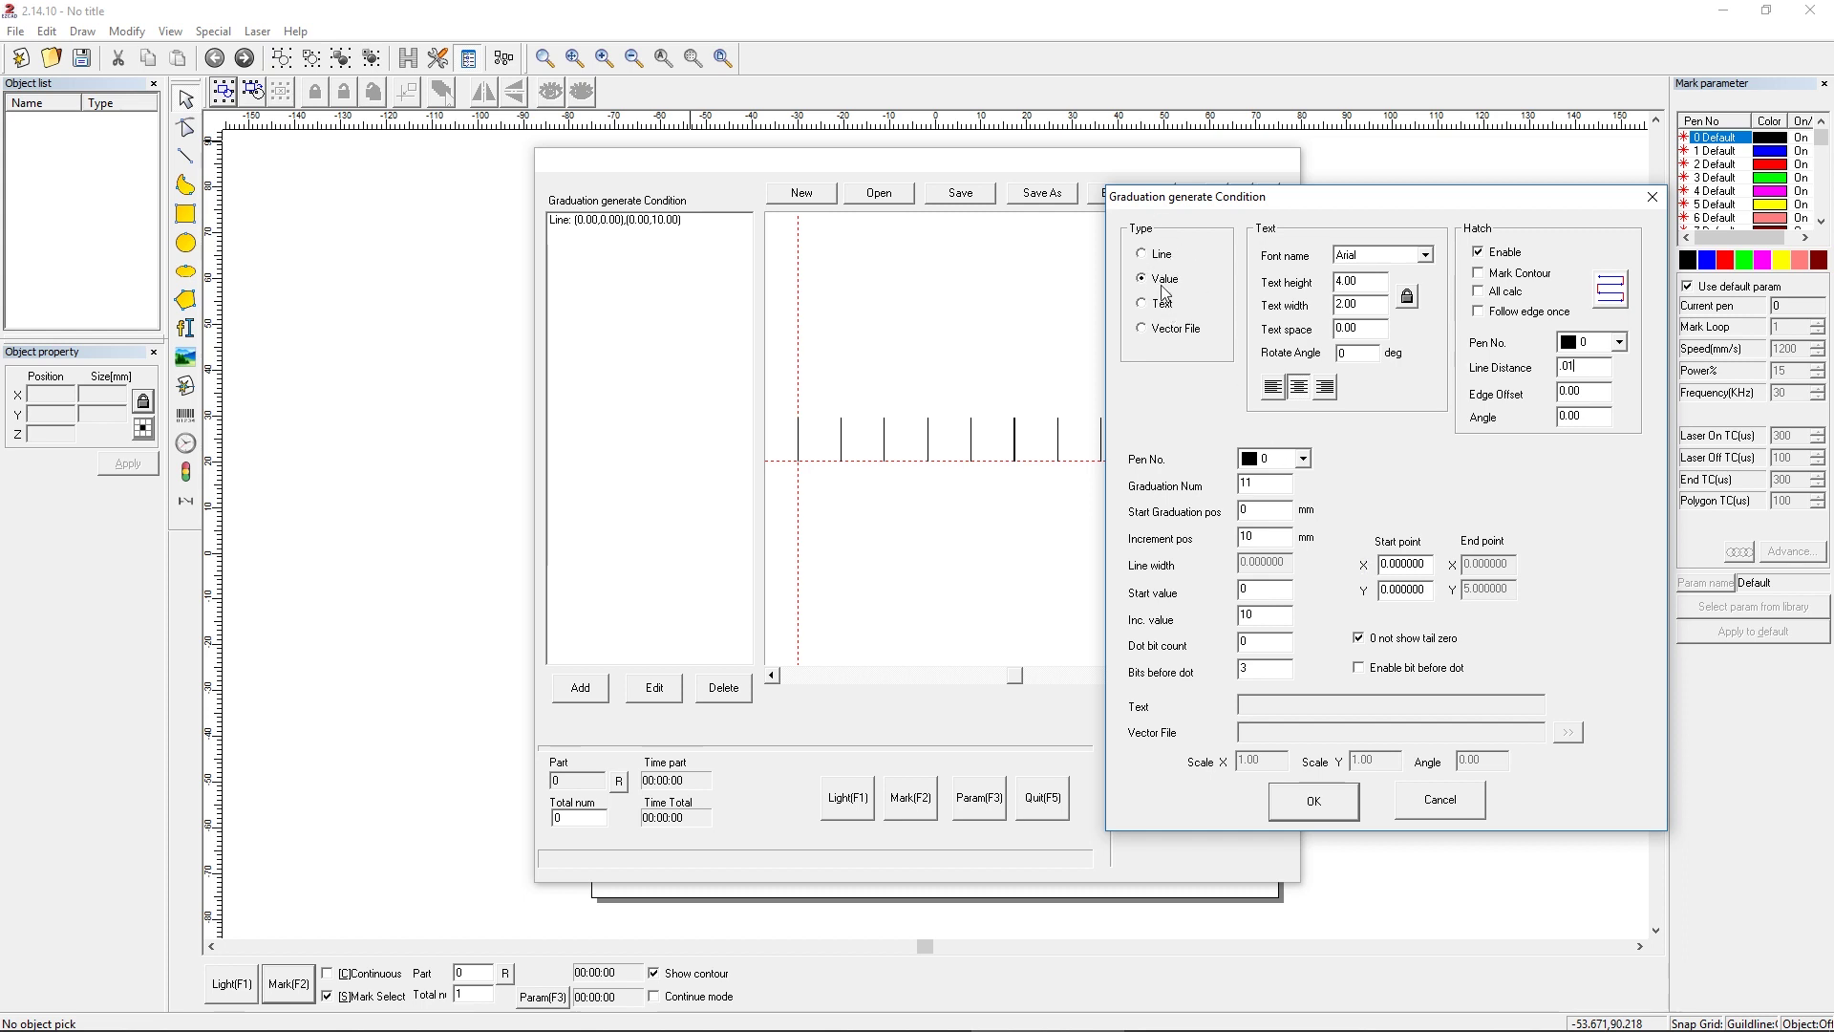
double_click(1429, 565)
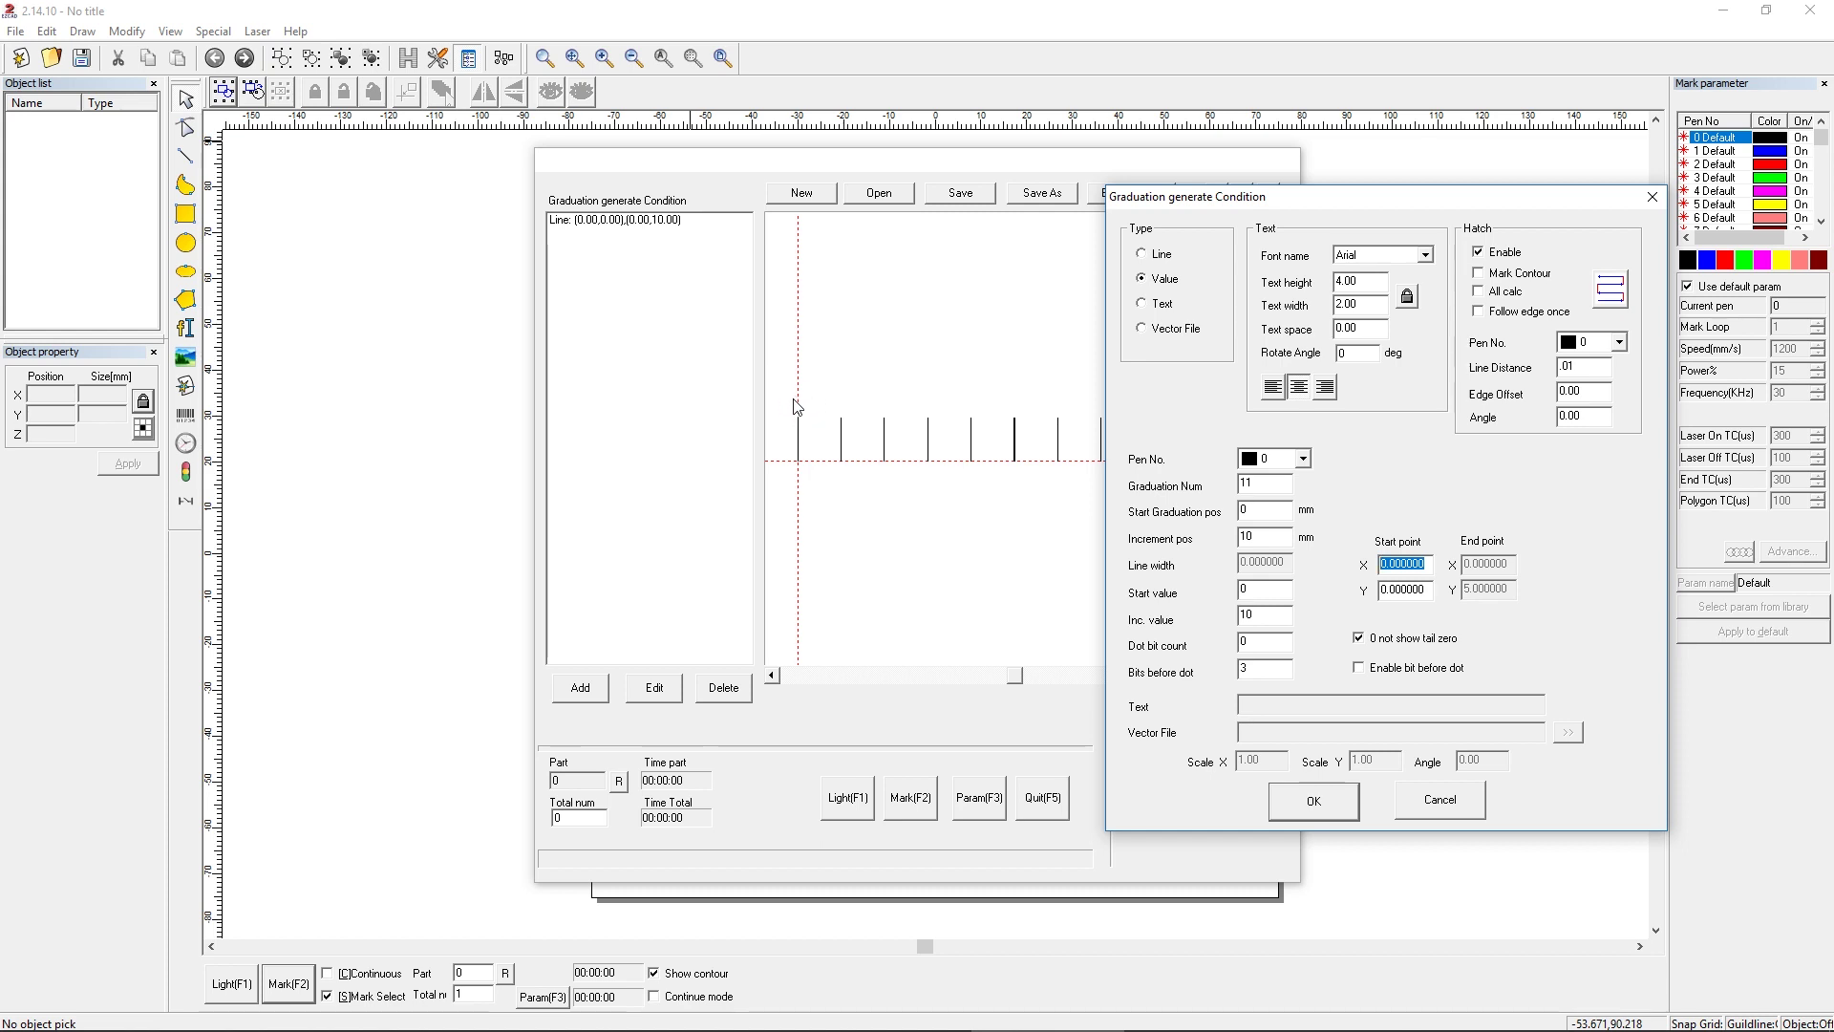
double_click(1420, 590)
double_click(1361, 283)
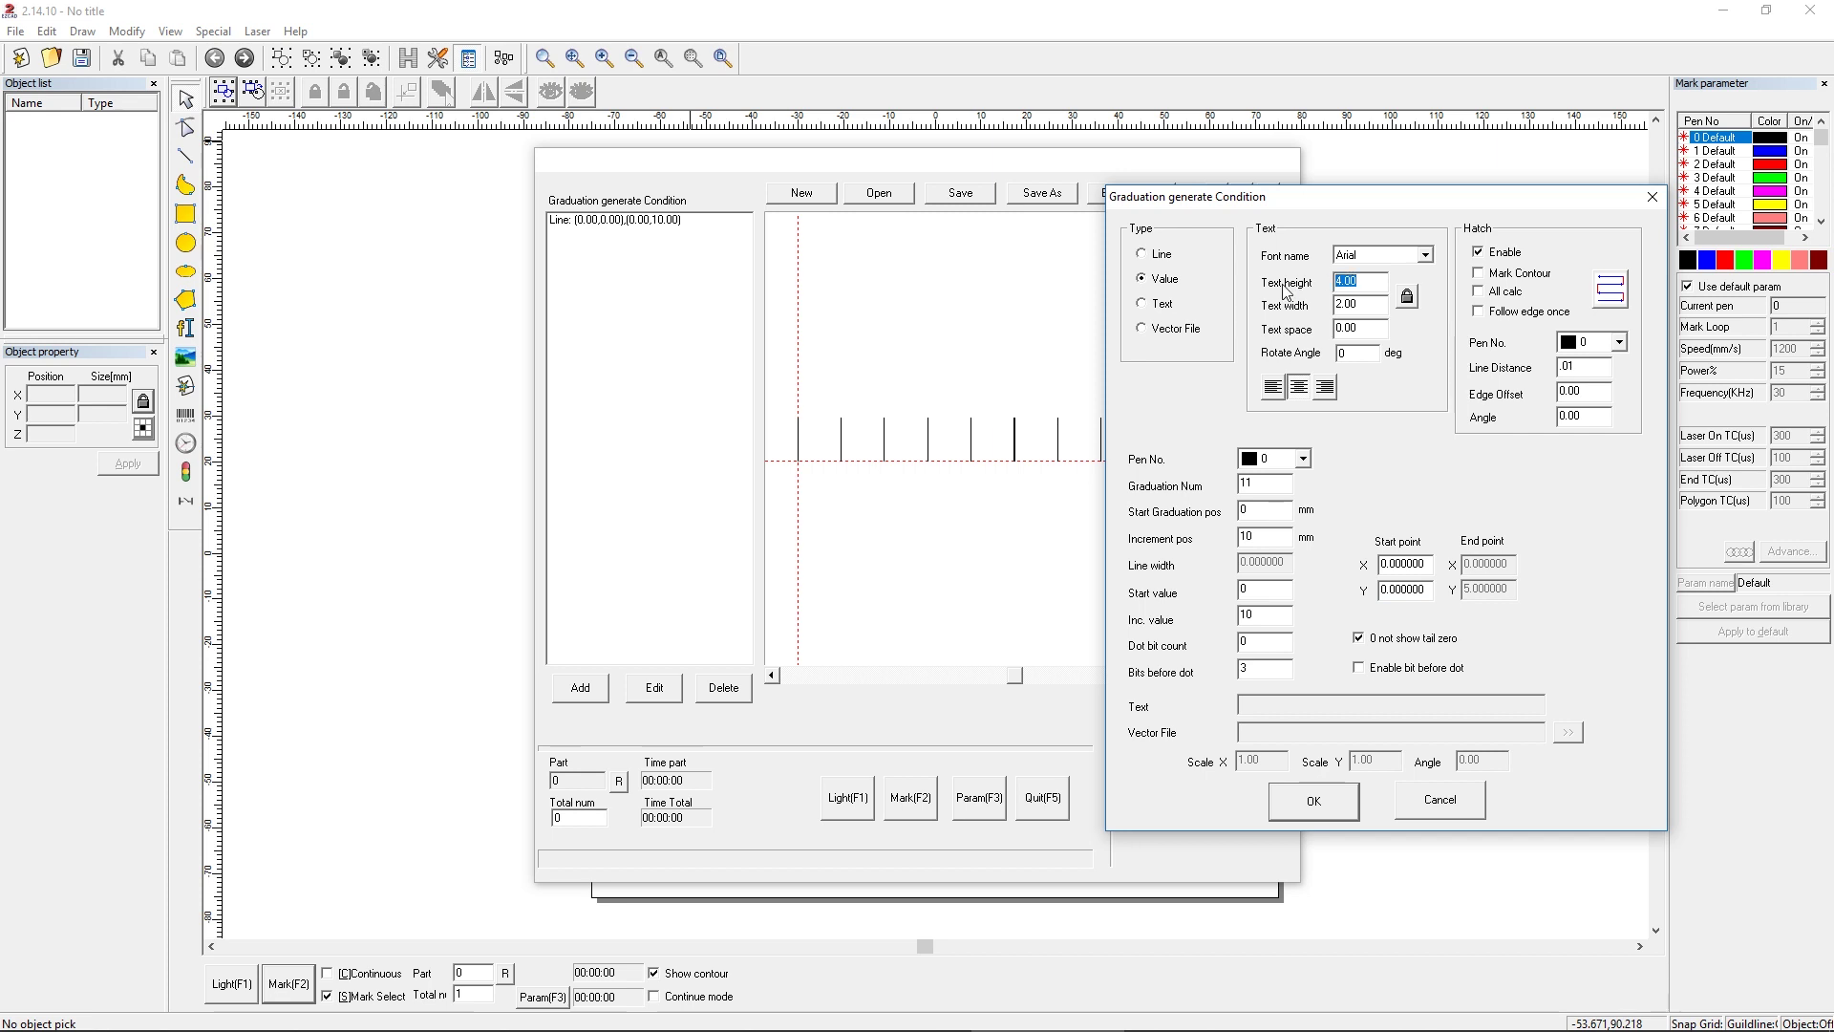
type("2")
key("BackSpace")
type("3")
left_click_drag(1424, 592, 1279, 583)
type("13")
left_click(1314, 803)
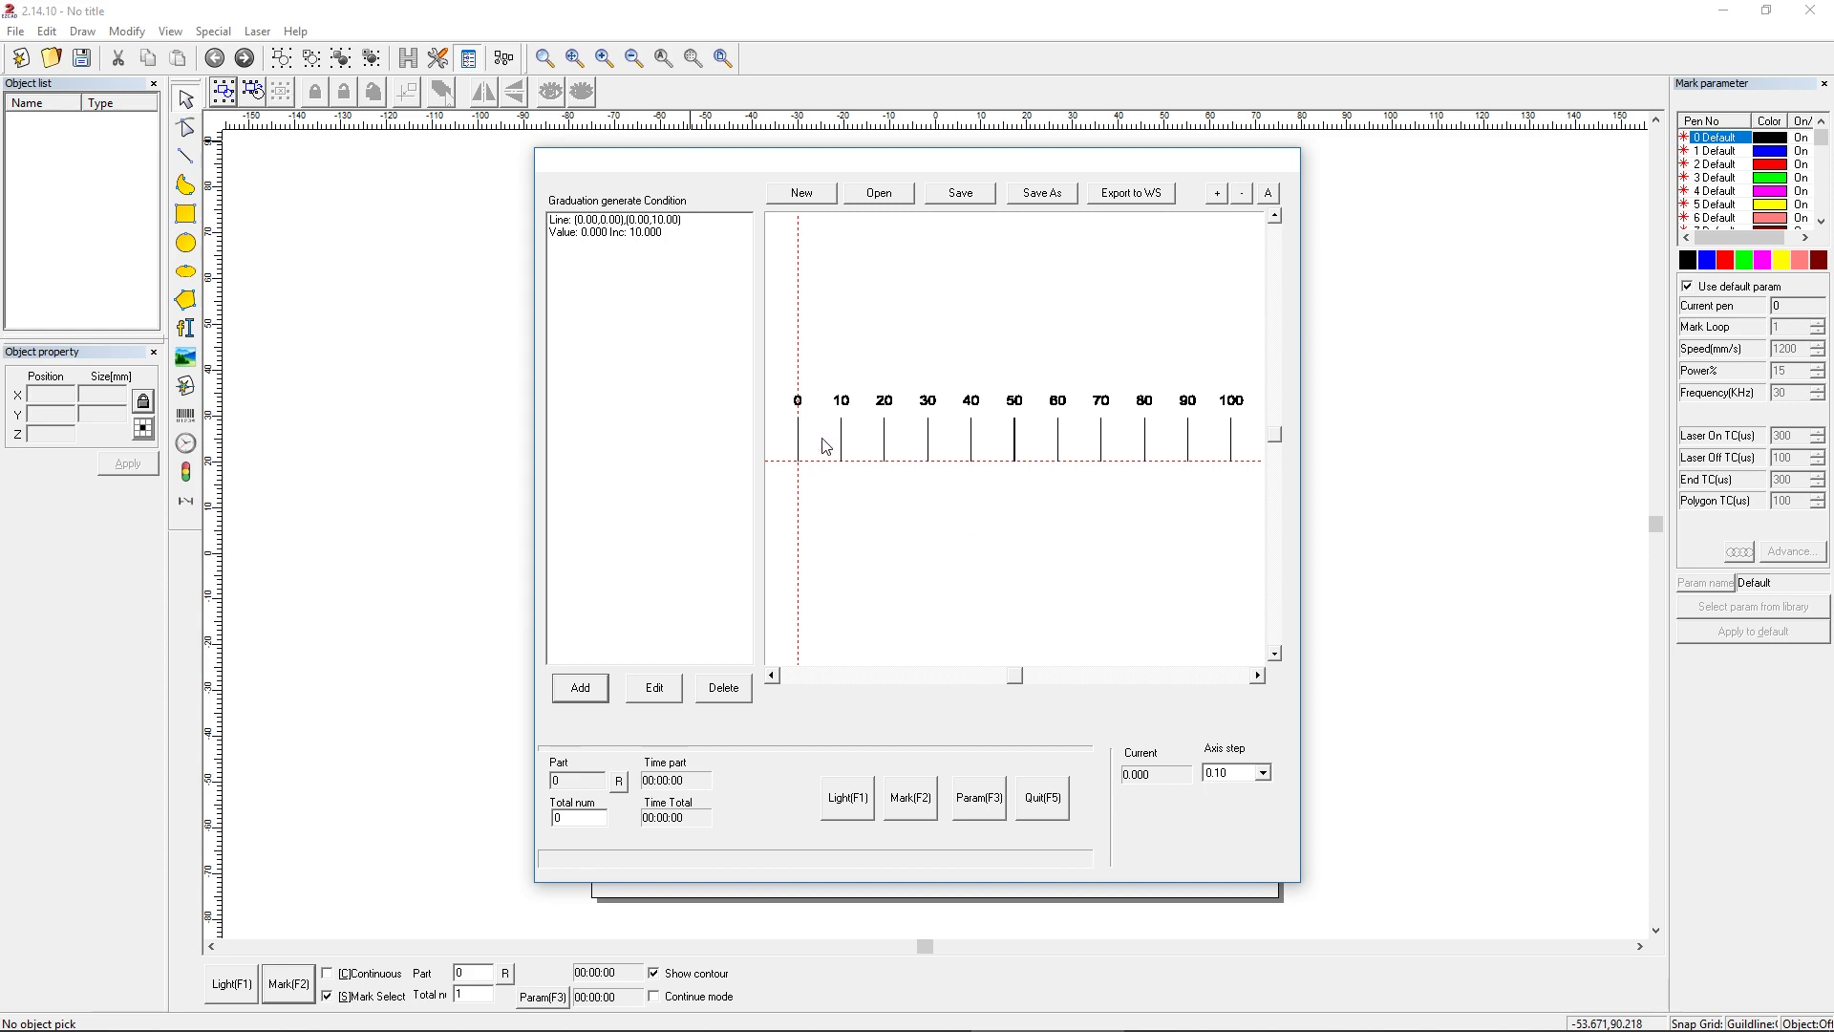
- Create a Line graduation condition with 10 graduations, start position 5 mm, position increment 10 mm and line width 0.05
left_click(582, 689)
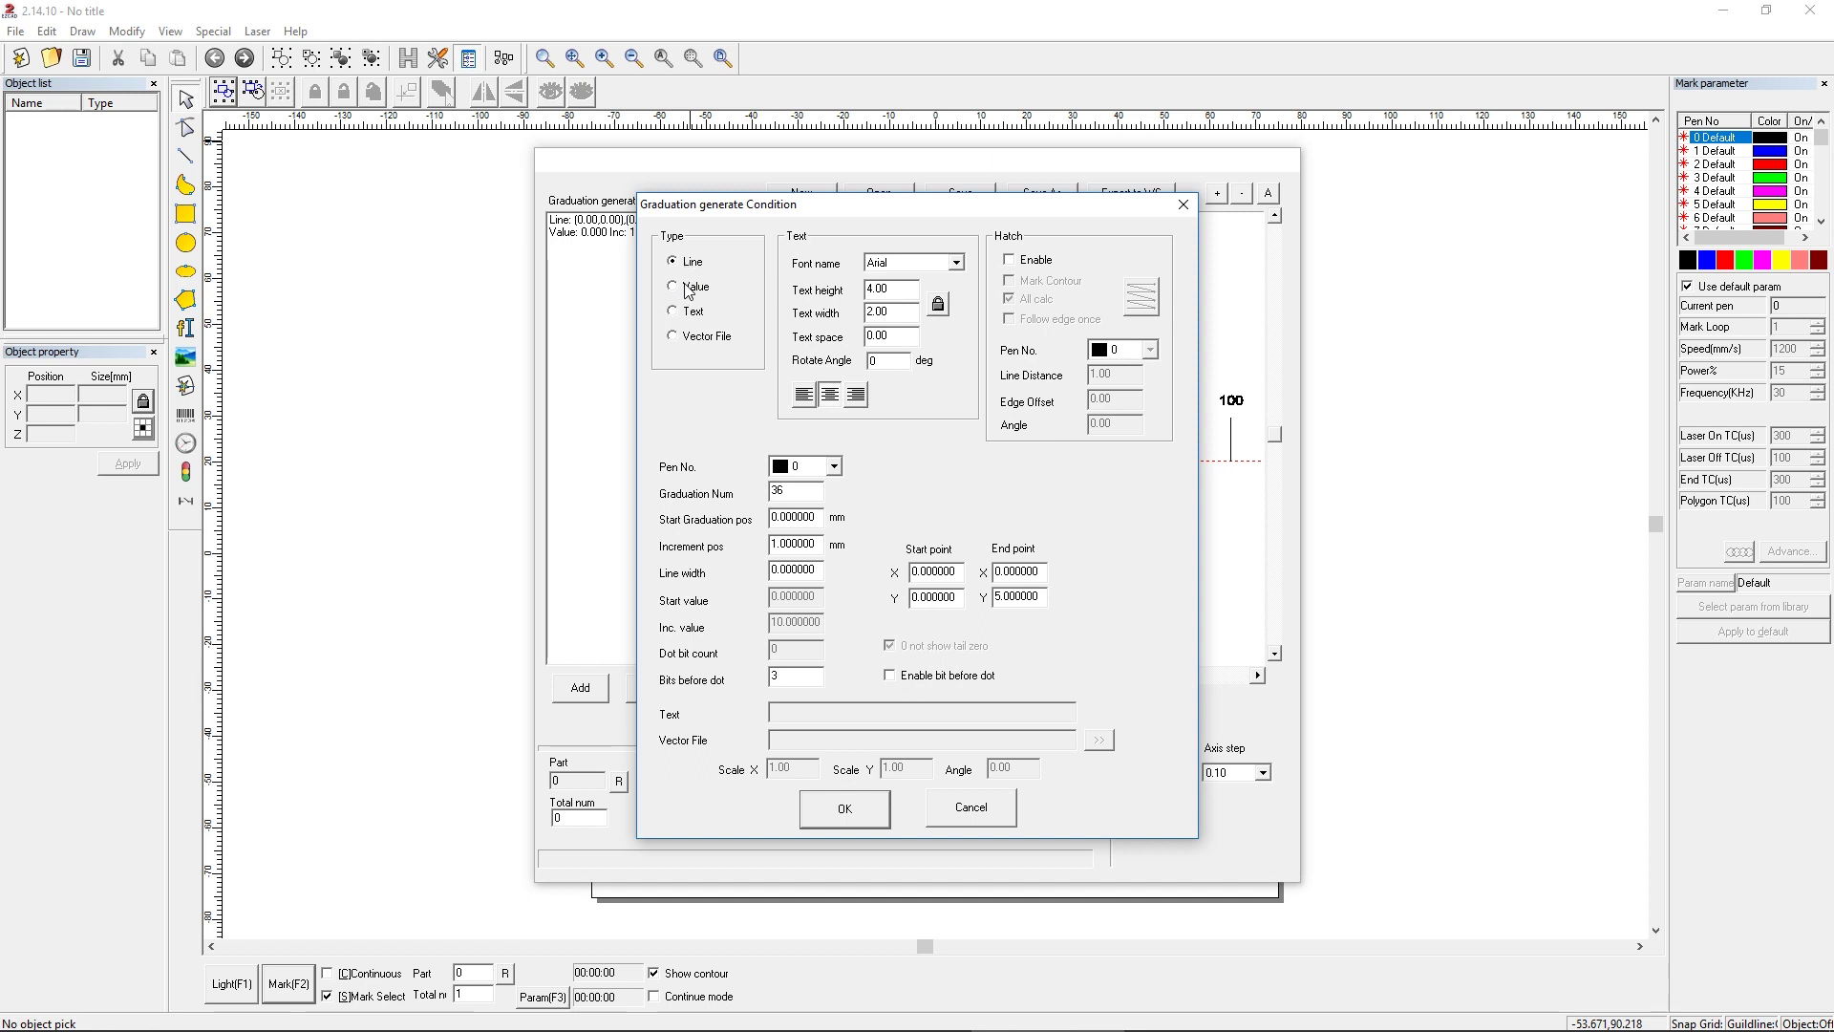
double_click(781, 491)
type("10")
key("Tab")
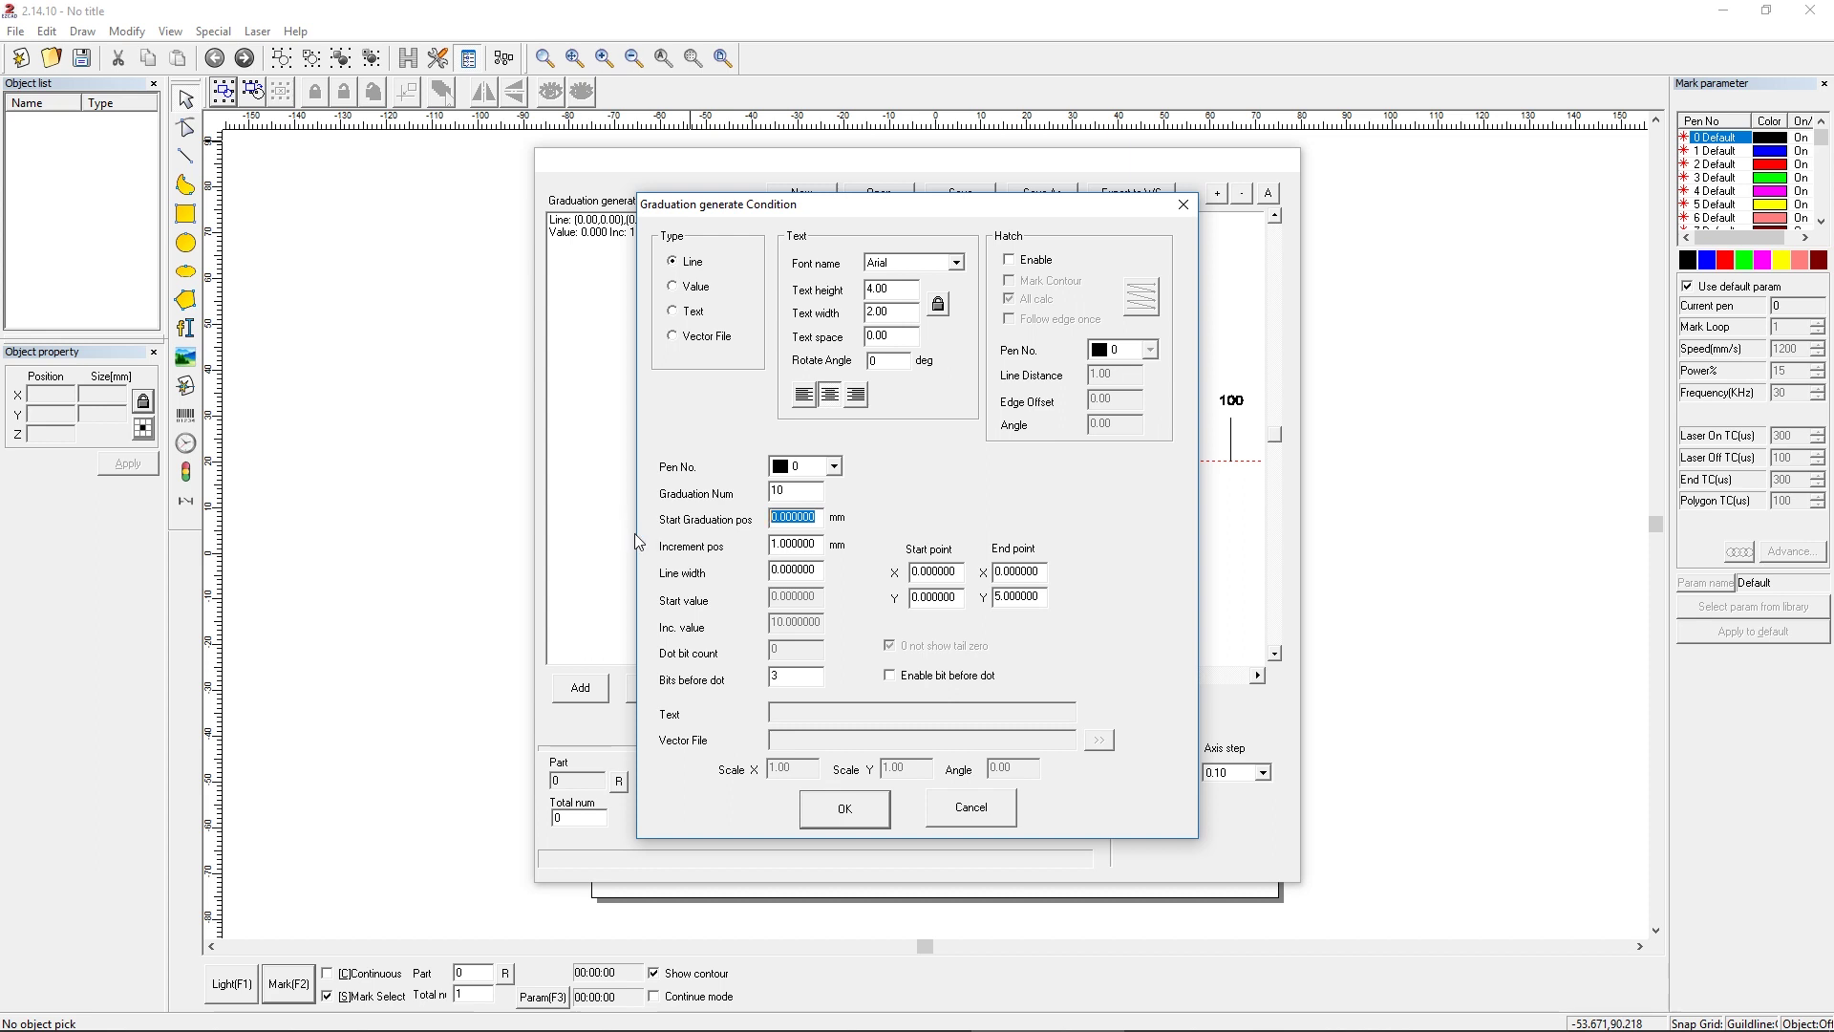
type("5")
key("Tab")
type("10")
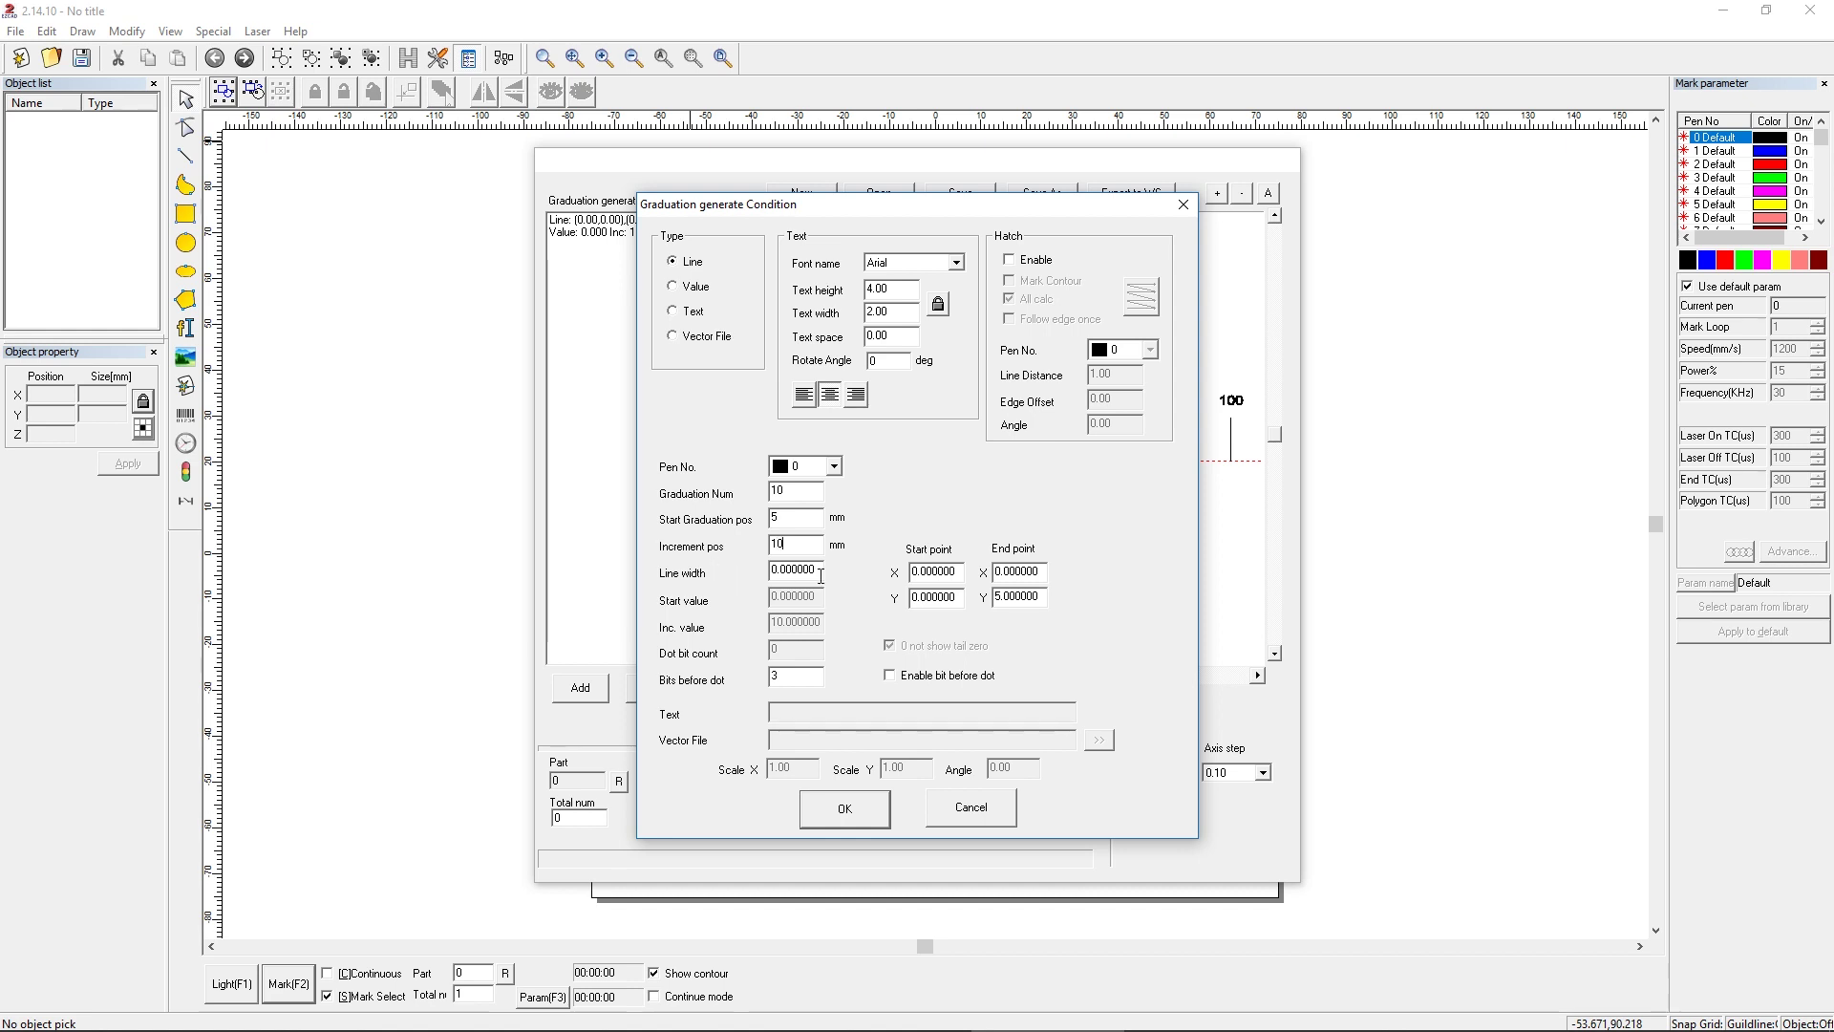
key("Tab")
type(".0")
- Finish the lines starting at 5 mm with concentric-pattern hatching, All calc off, line distance 0.01 and end point Y 6, adding them to the ruler
left_click(1010, 260)
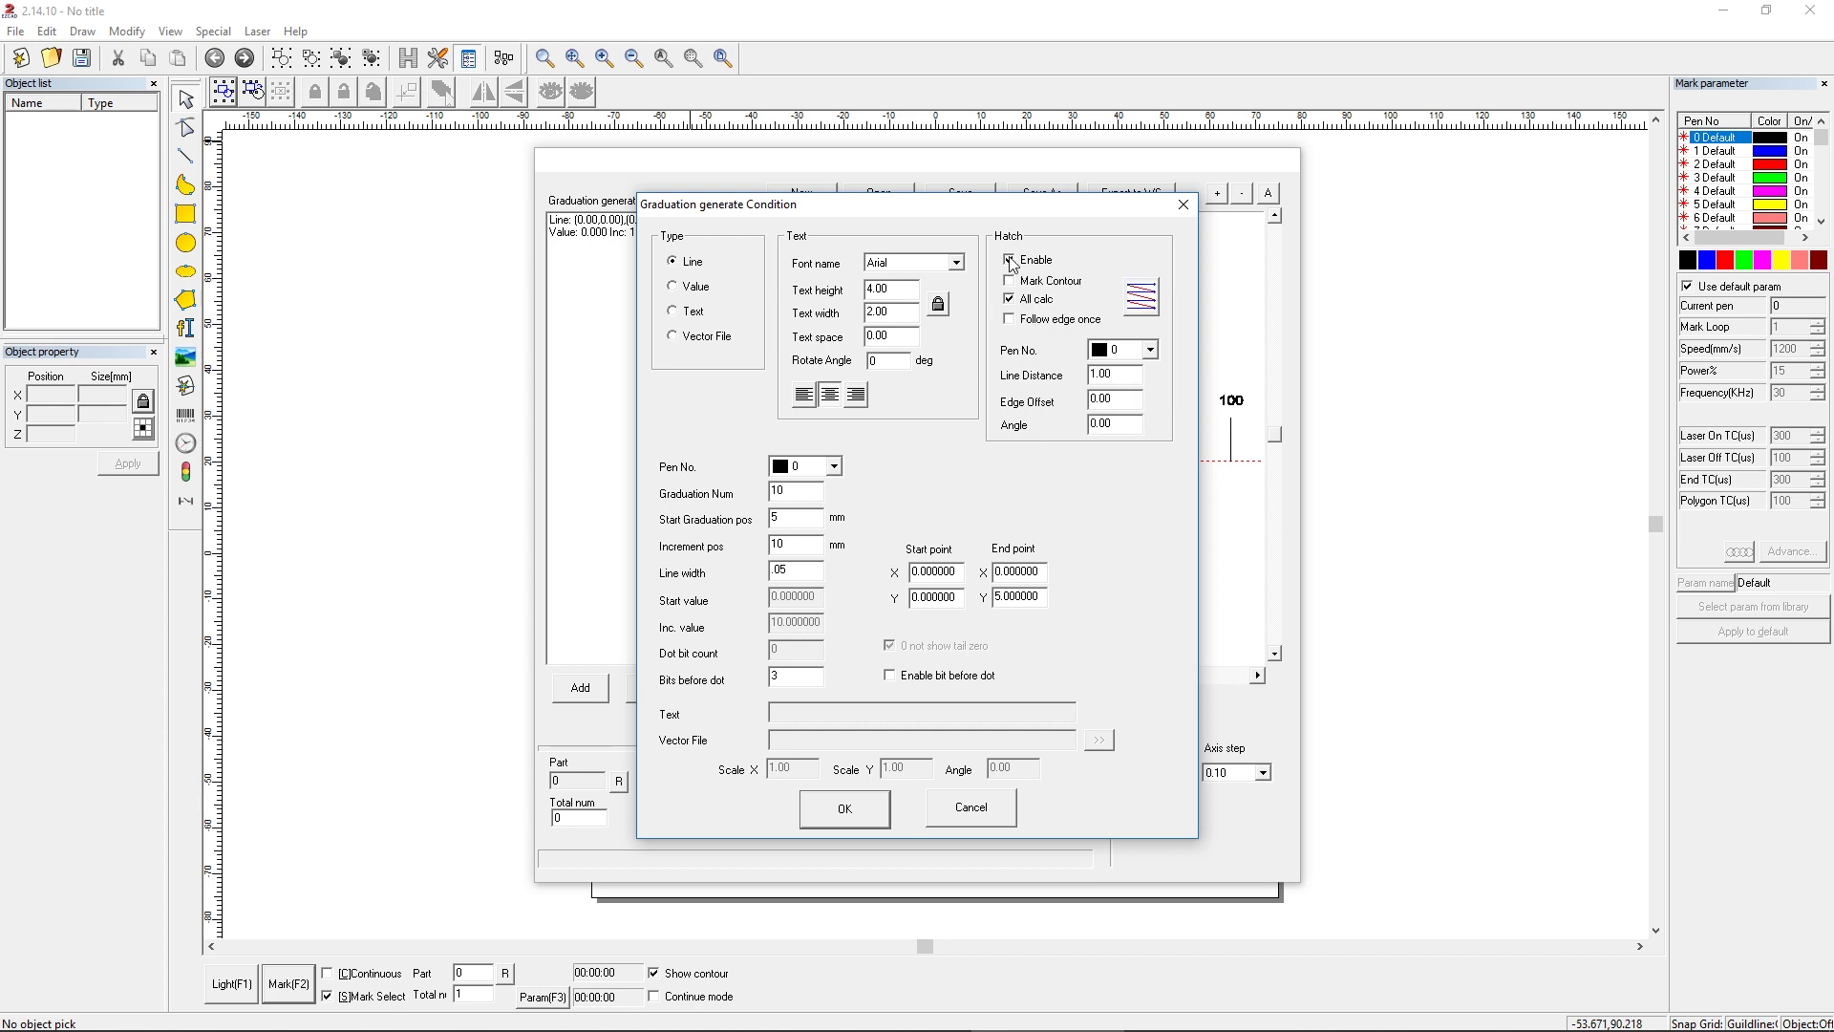
left_click(1141, 300)
left_click_drag(1137, 373, 1048, 371)
type(".01")
left_click_drag(1041, 597, 985, 604)
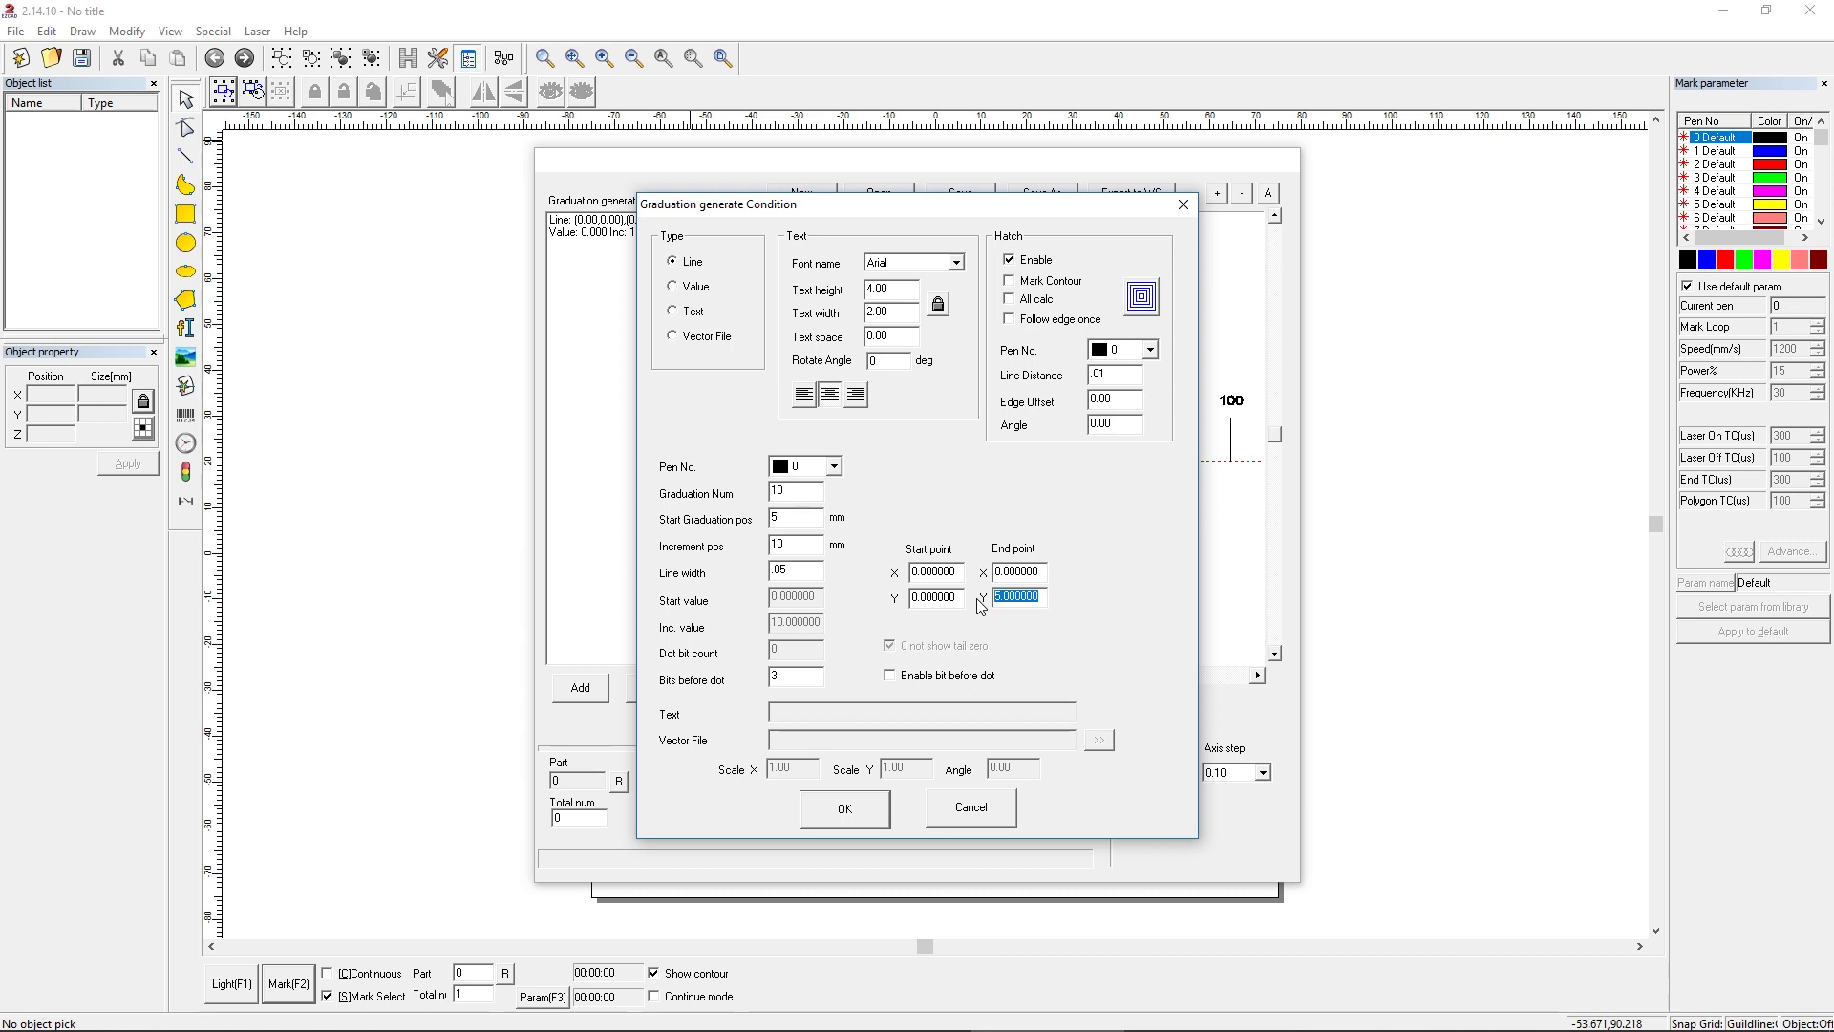
type("6")
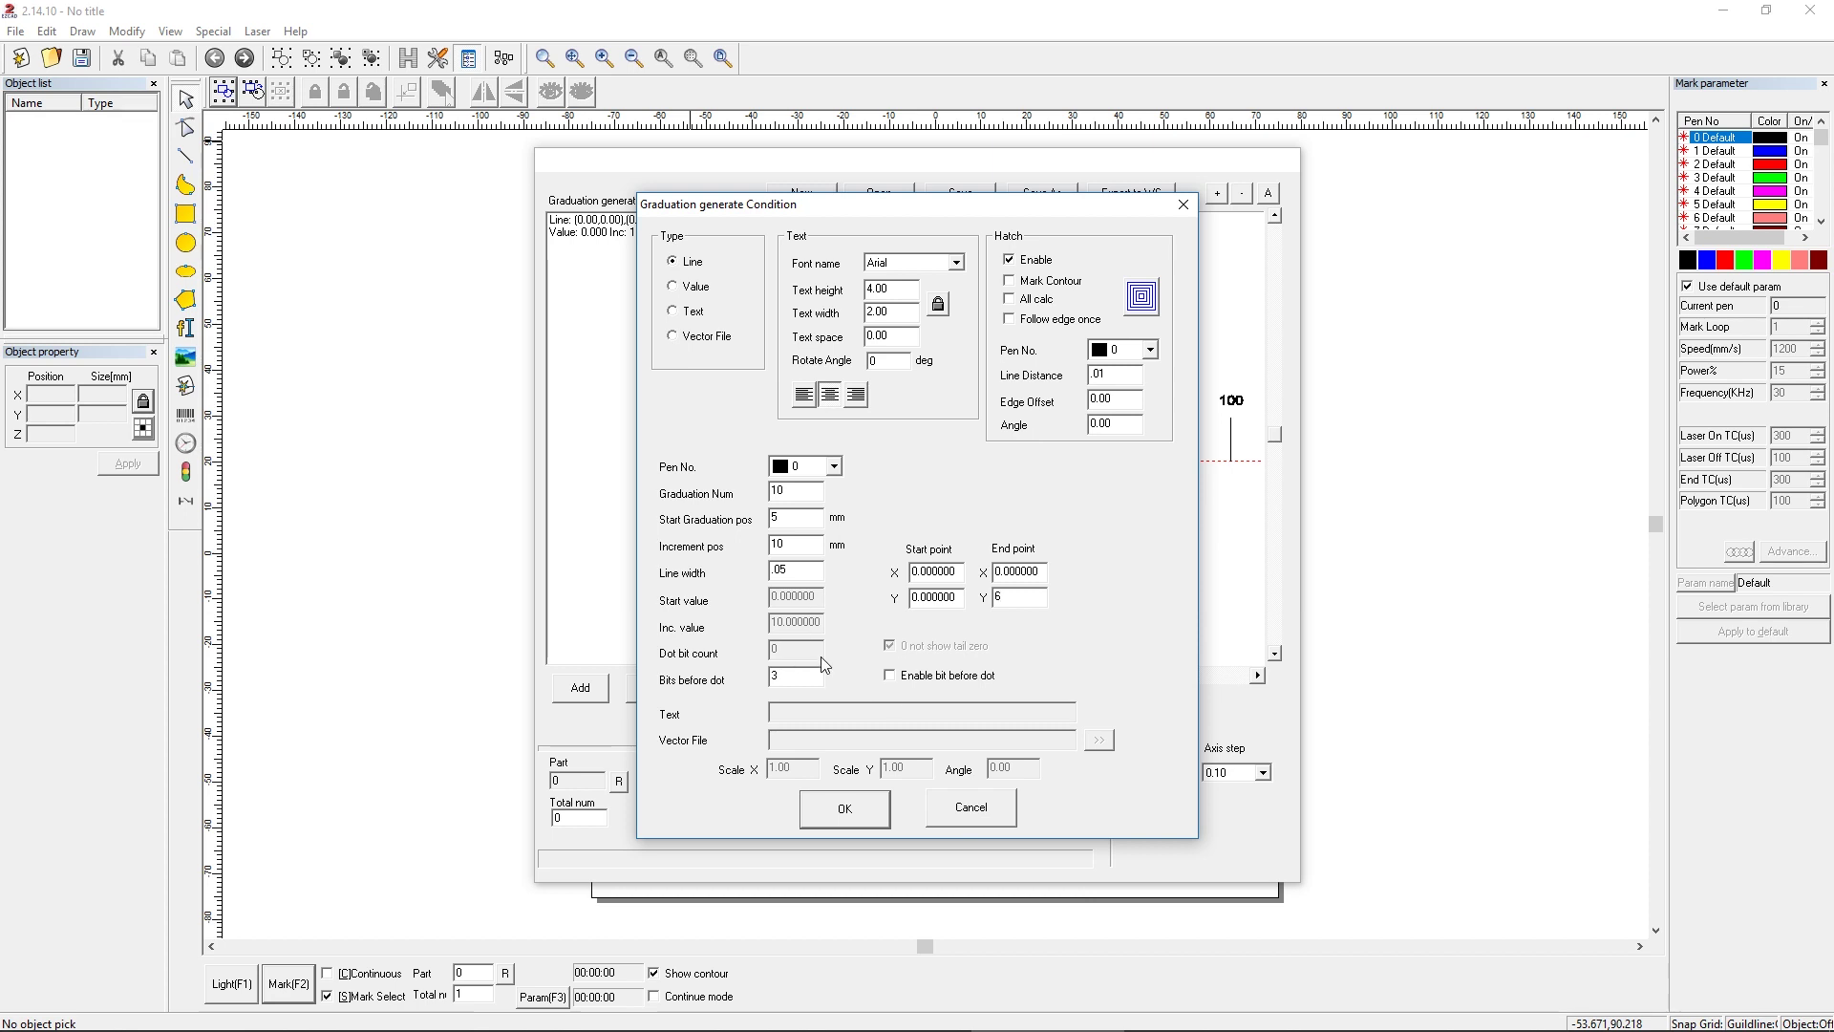
left_click(860, 809)
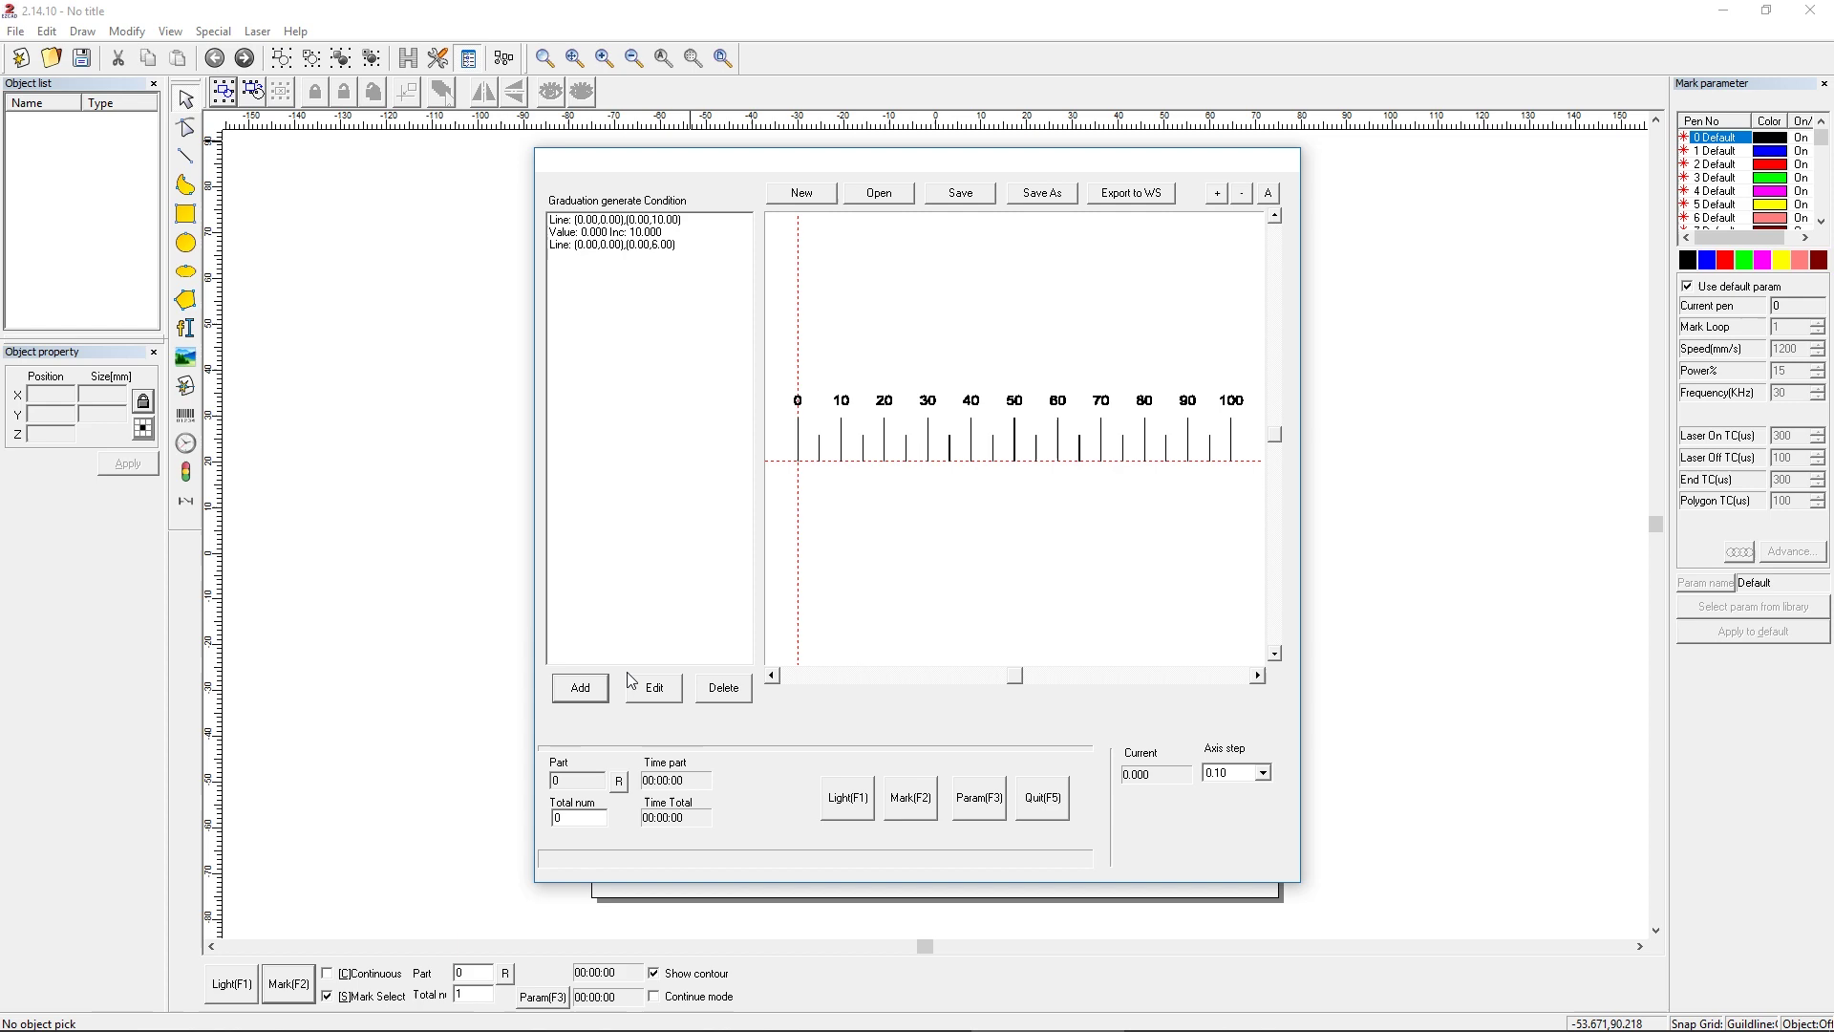
- Create a Line graduation condition with 20 graduations, start position 1 mm, position increment 5 mm and line width 0.05
left_click(581, 688)
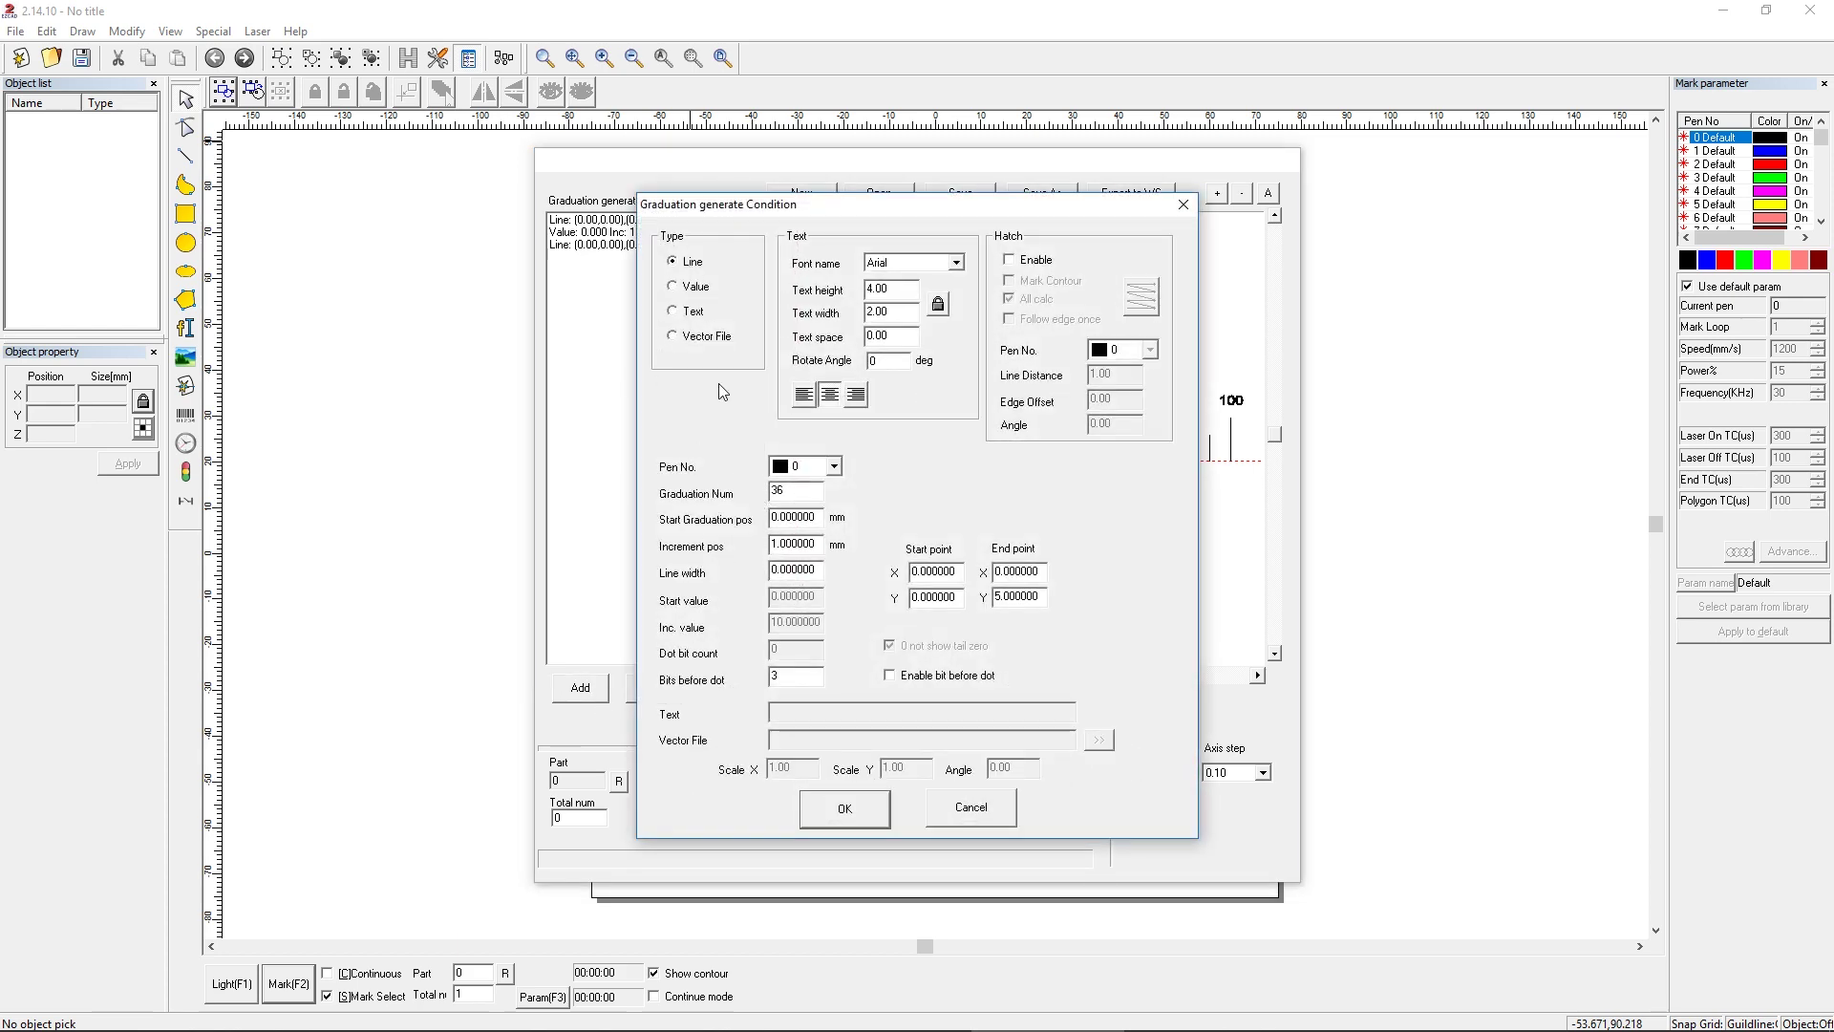
left_click_drag(817, 498, 702, 499)
left_click_drag(734, 198, 1406, 195)
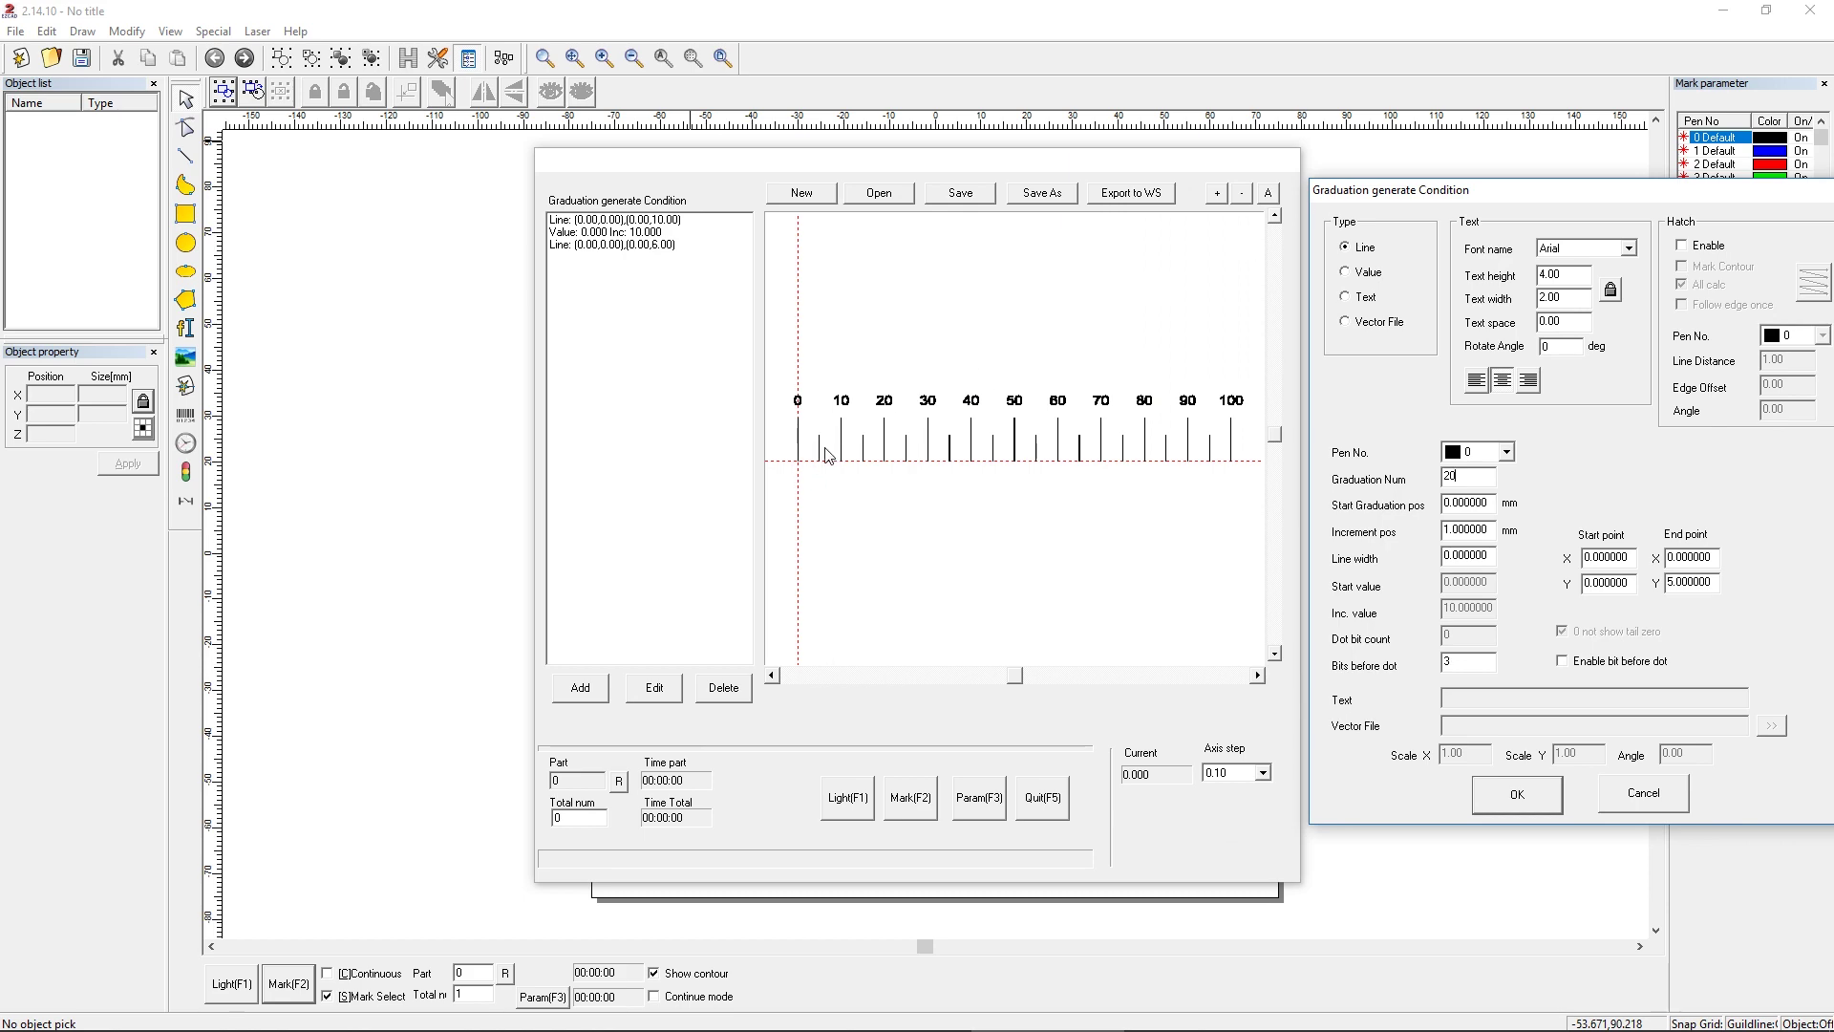
left_click_drag(1481, 189, 1170, 146)
double_click(1166, 463)
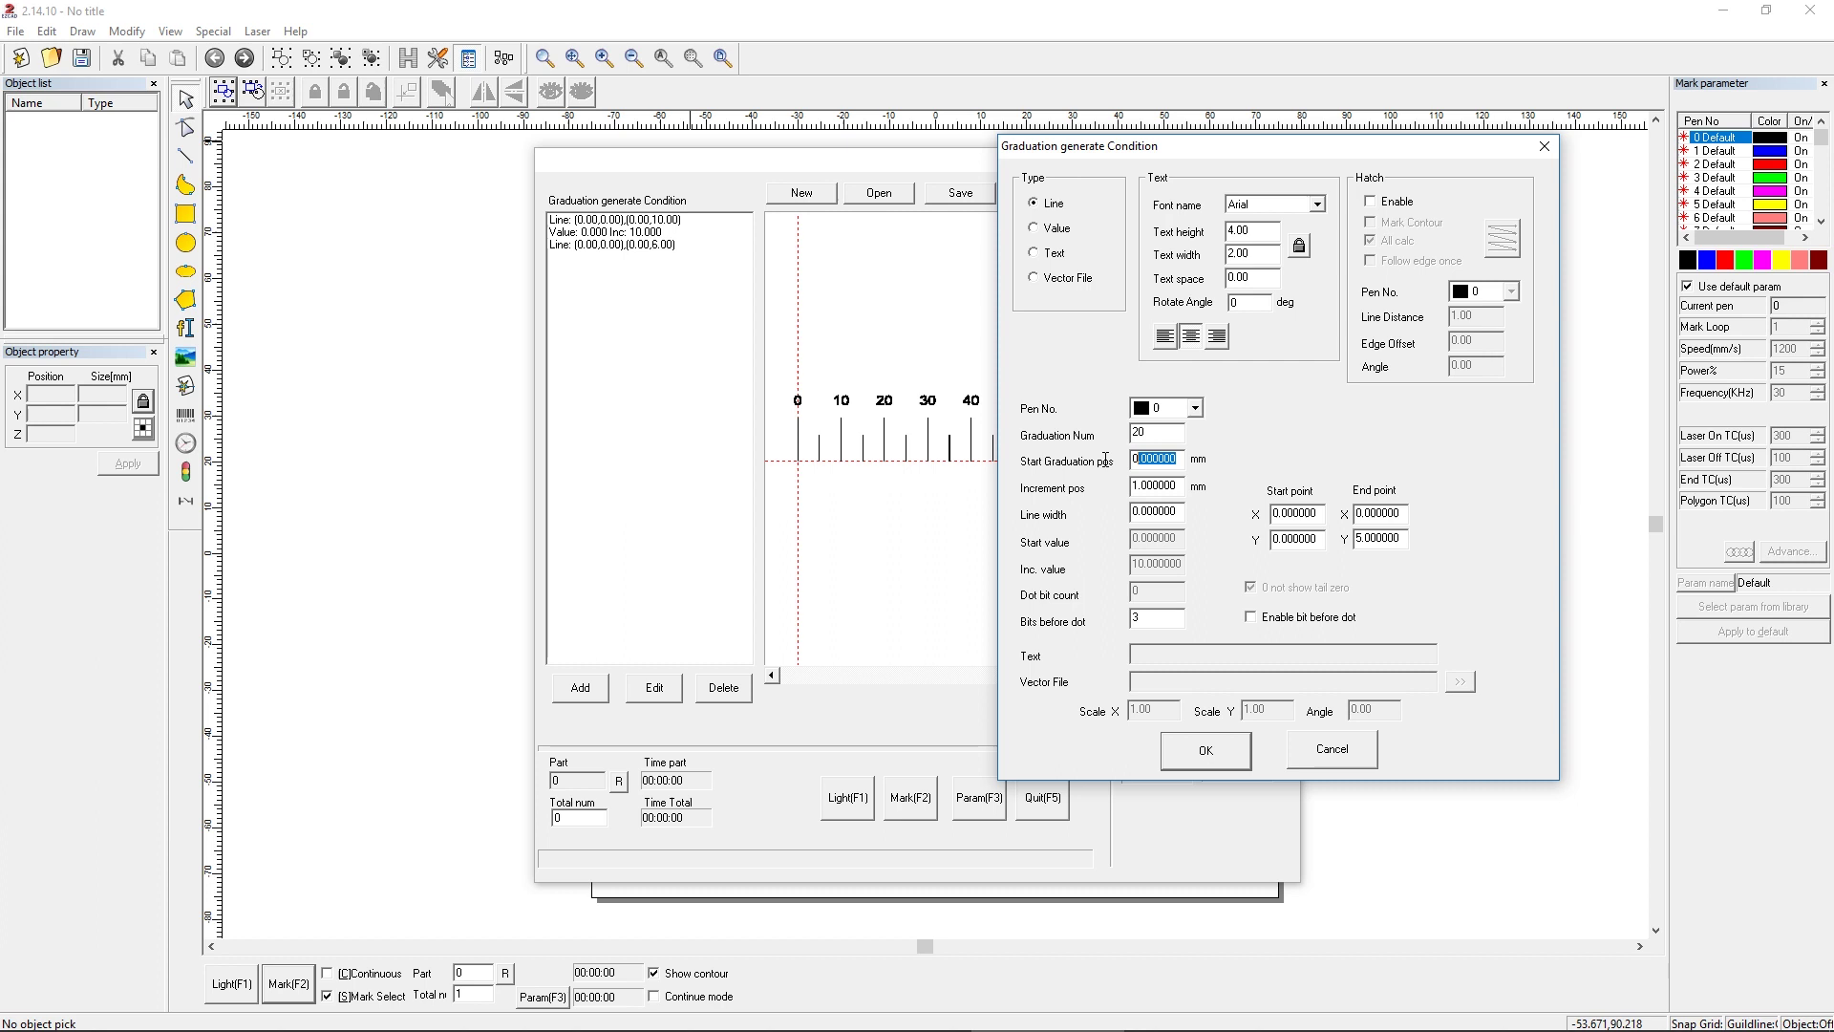
type("1")
double_click(1156, 487)
type("5")
double_click(1159, 513)
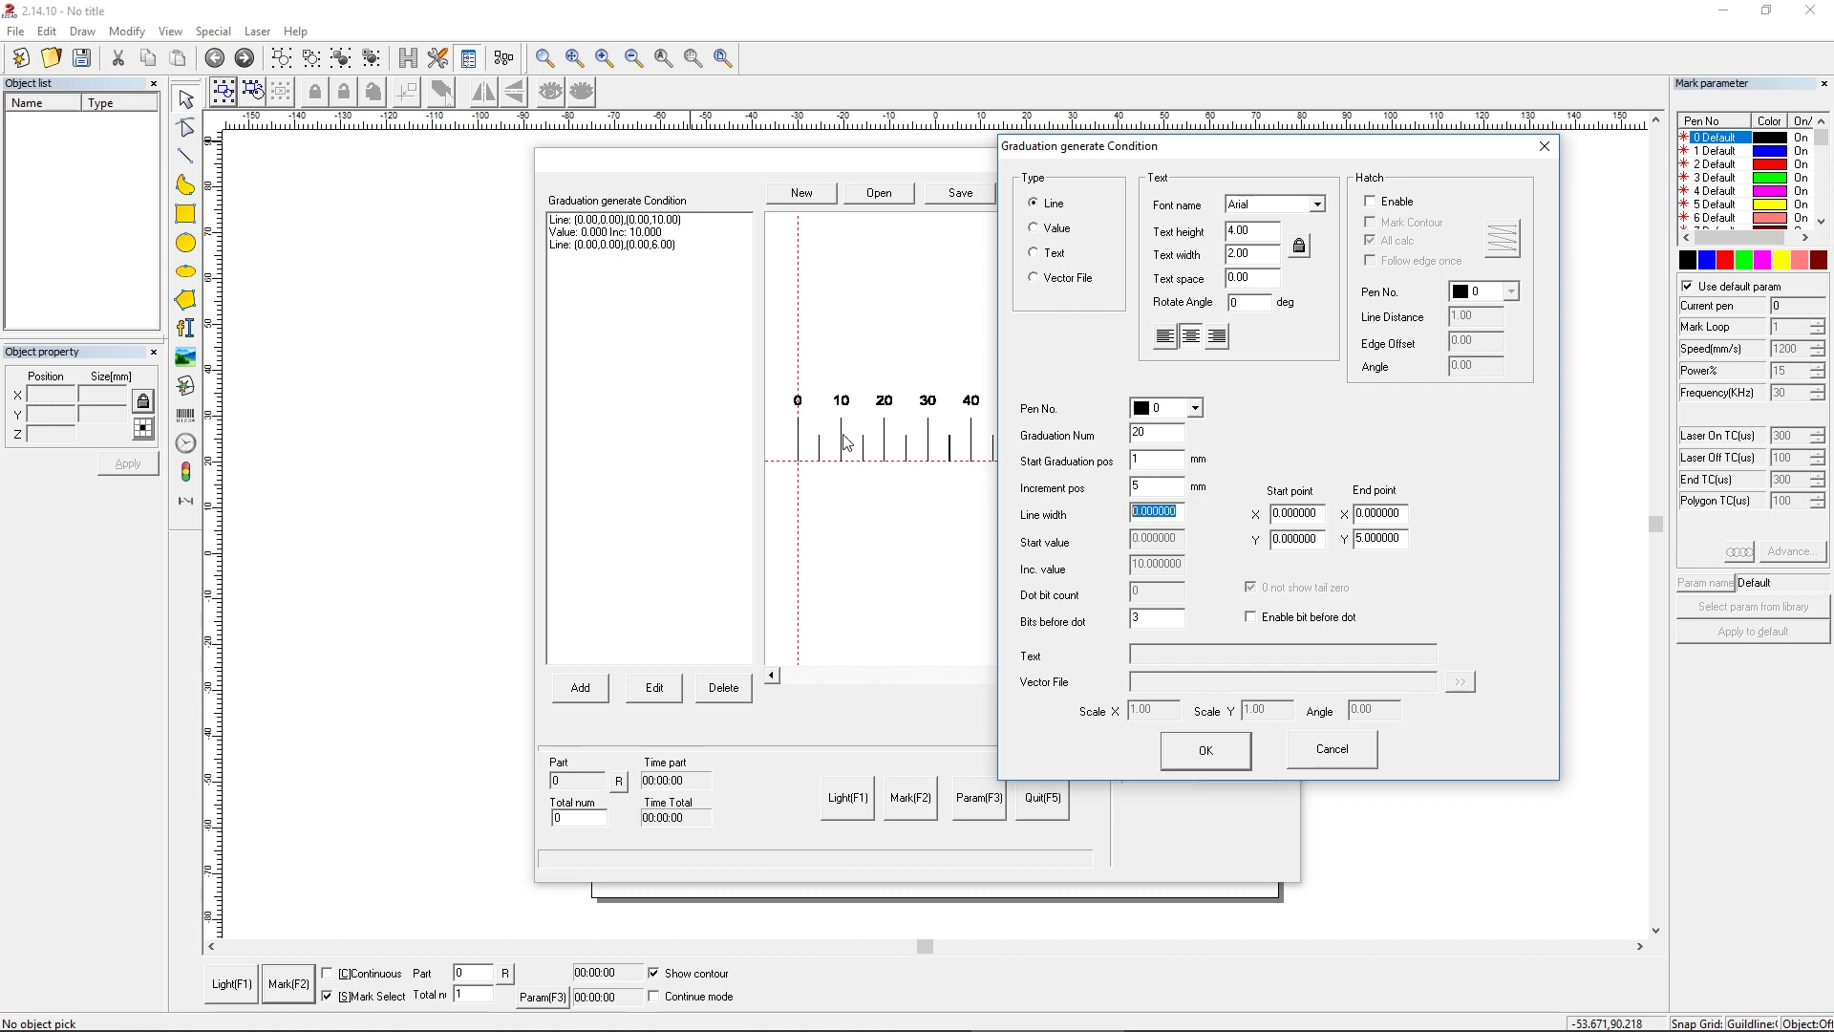
type(".05")
- Finish the lines starting at 1 mm with concentric-pattern hatching, All calc off, line distance 0.01 and end point Y 3, adding them to the ruler
left_click(1387, 200)
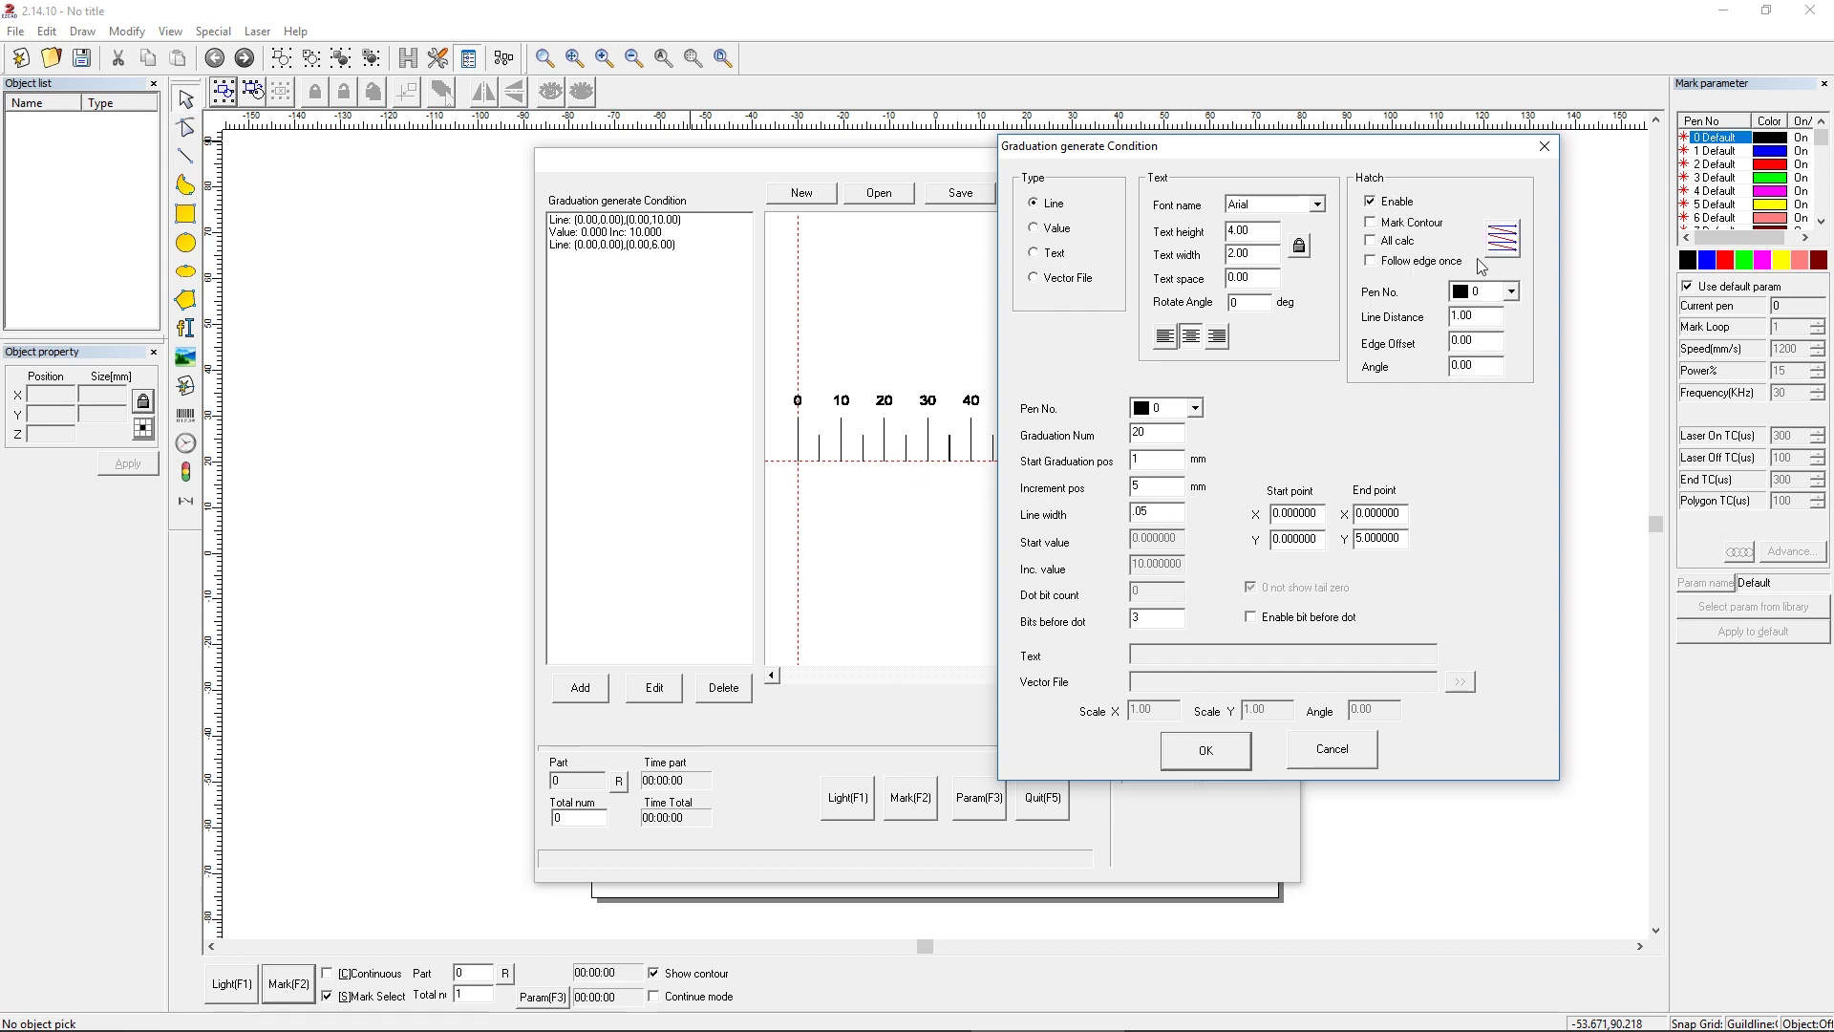
double_click(1499, 316)
key("BackSpace")
double_click(1390, 537)
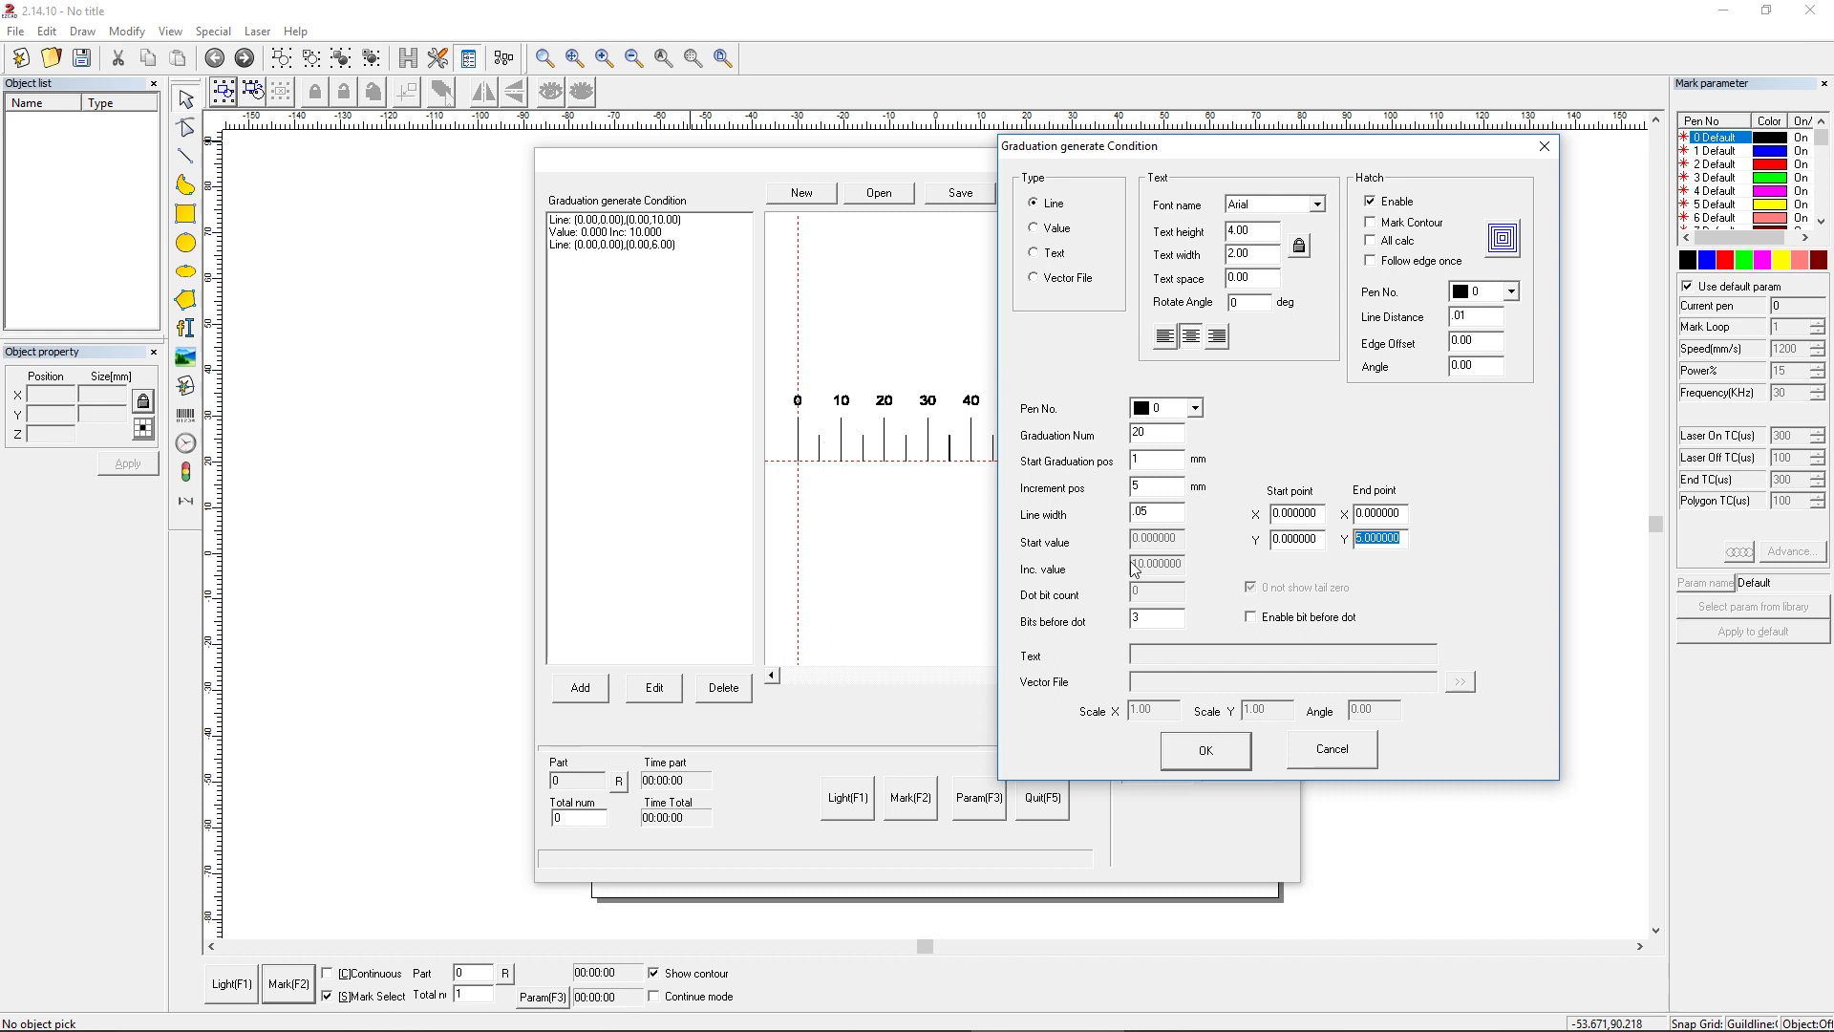
type("3")
left_click(1205, 751)
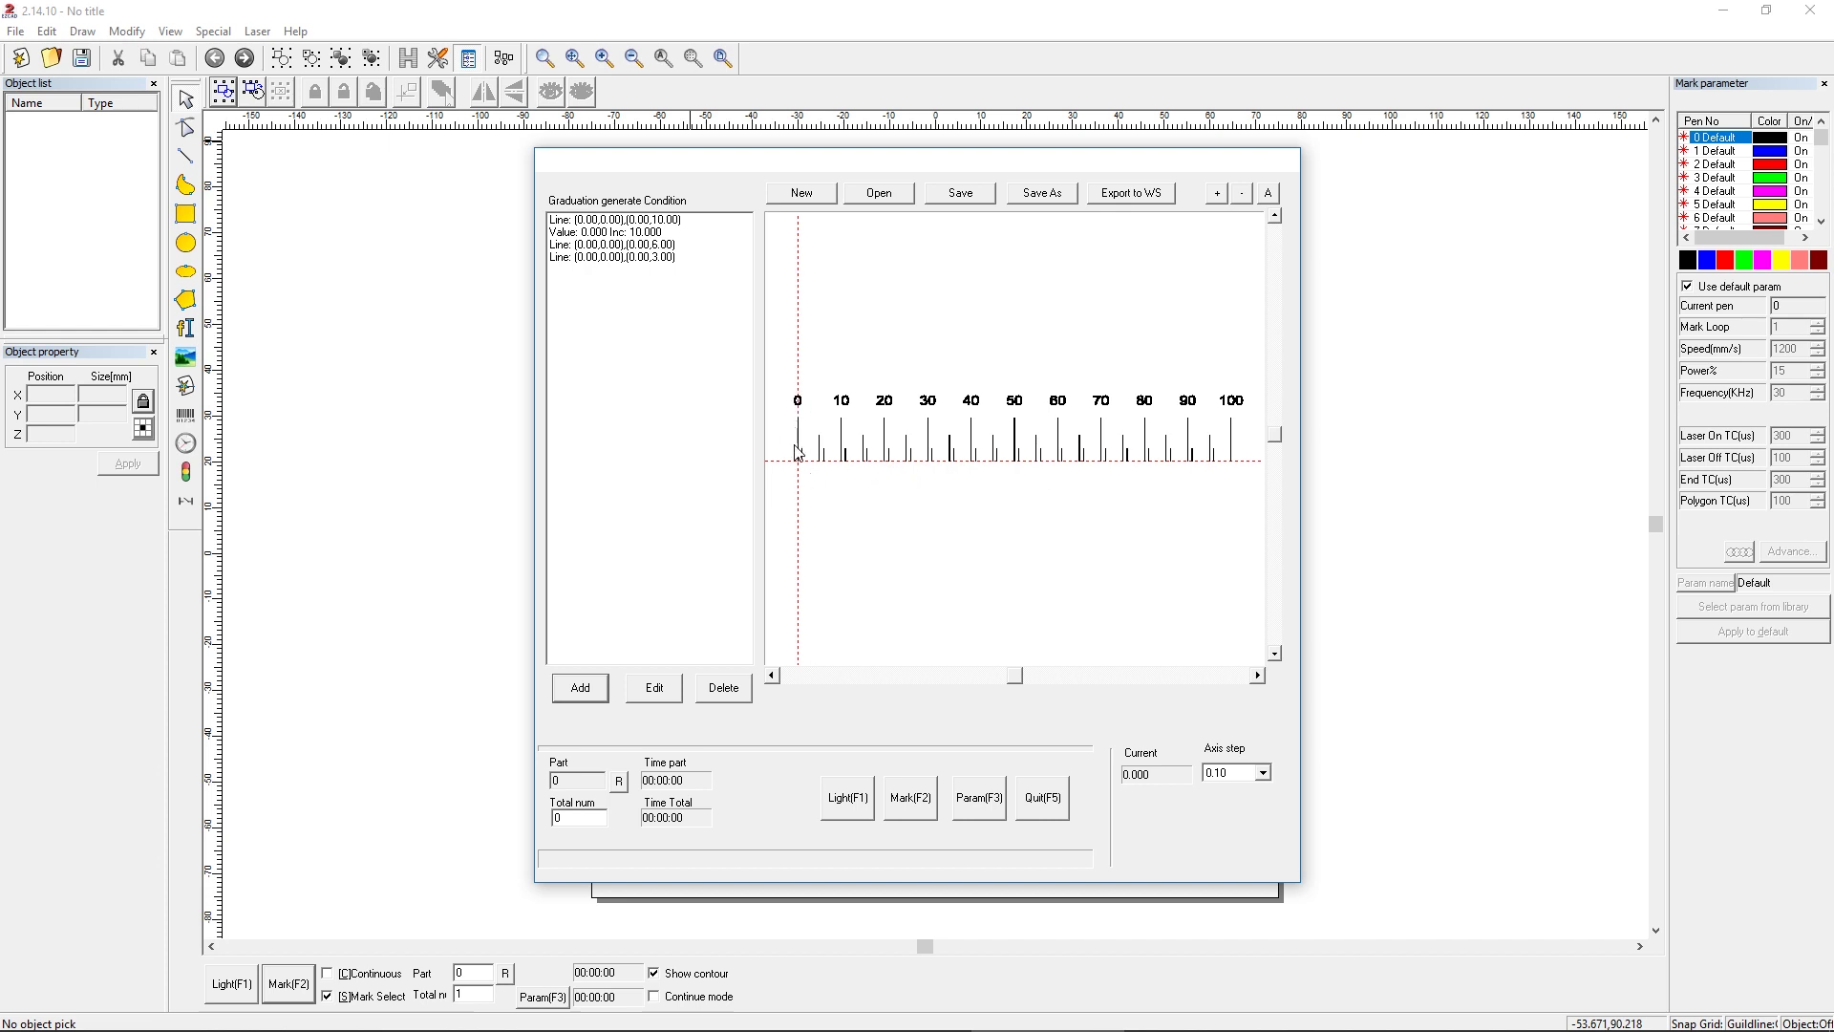
- Create a Line graduation condition with 20 graduations, start position 2 mm, position increment 5 mm and line width 0.05
scroll(764, 597, "up", 2)
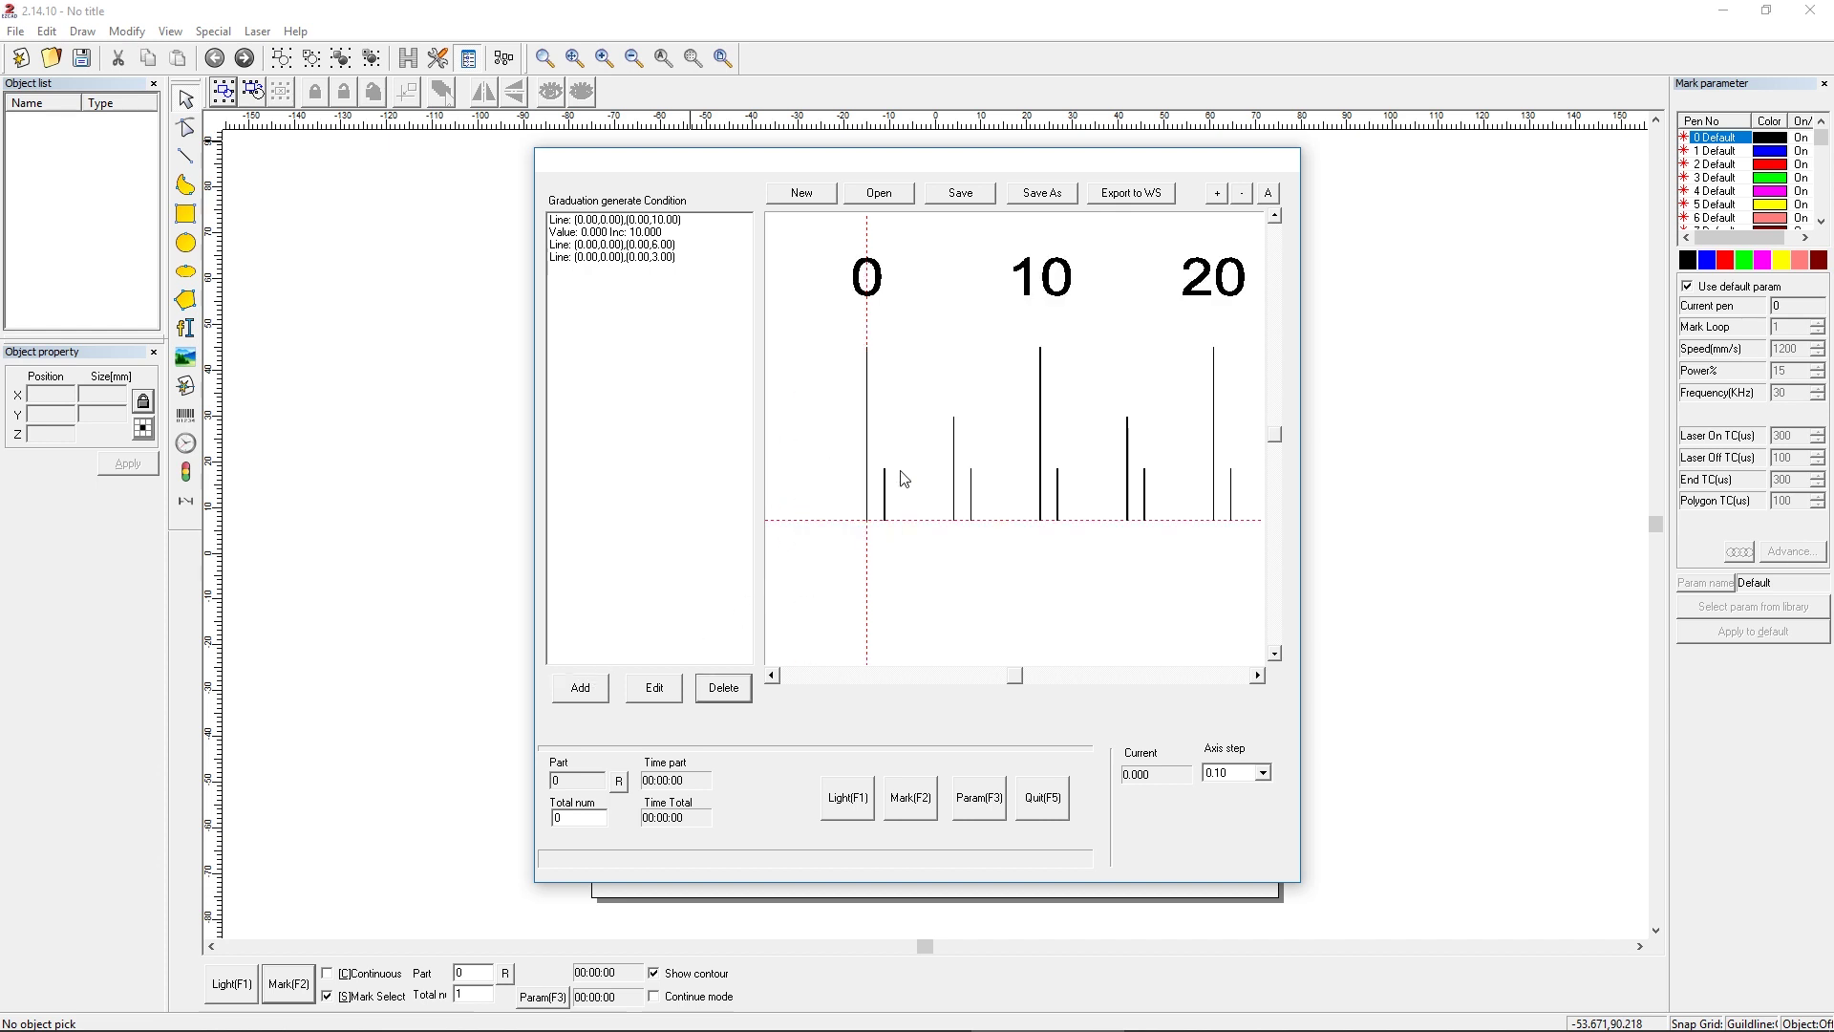
left_click(602, 694)
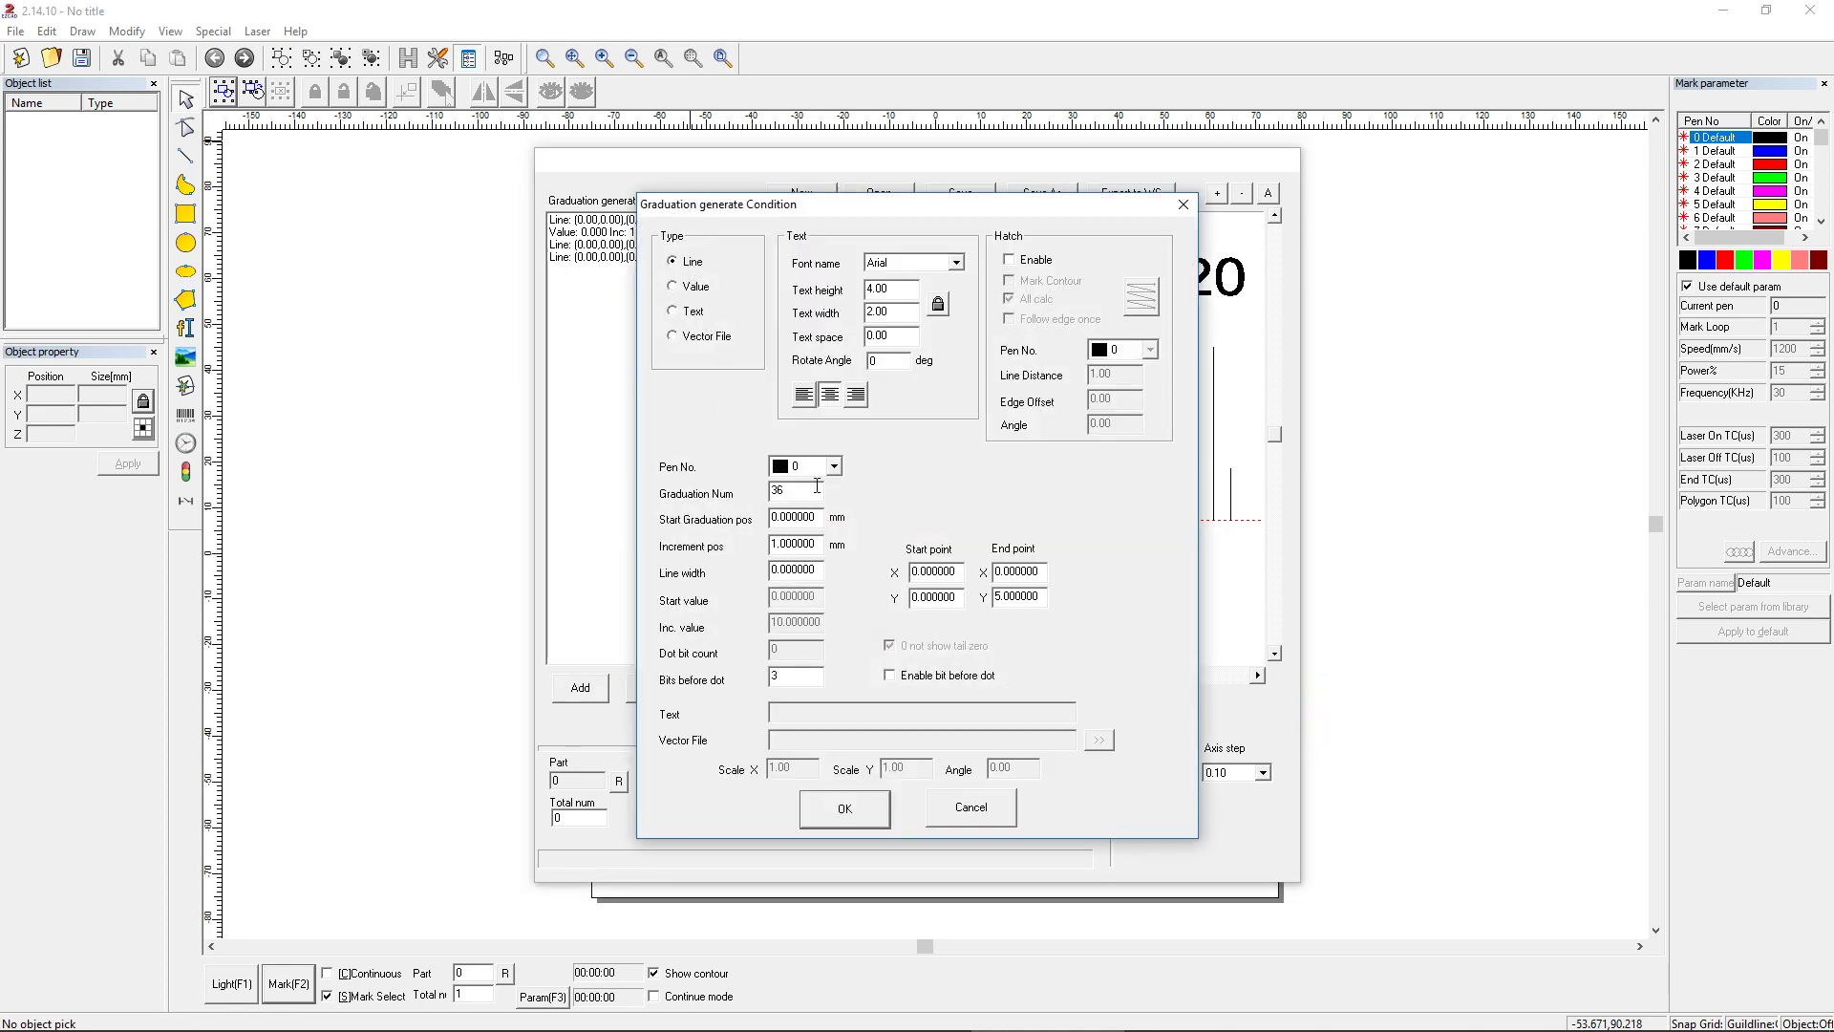
double_click(817, 485)
type("20")
double_click(813, 519)
type("2")
double_click(823, 546)
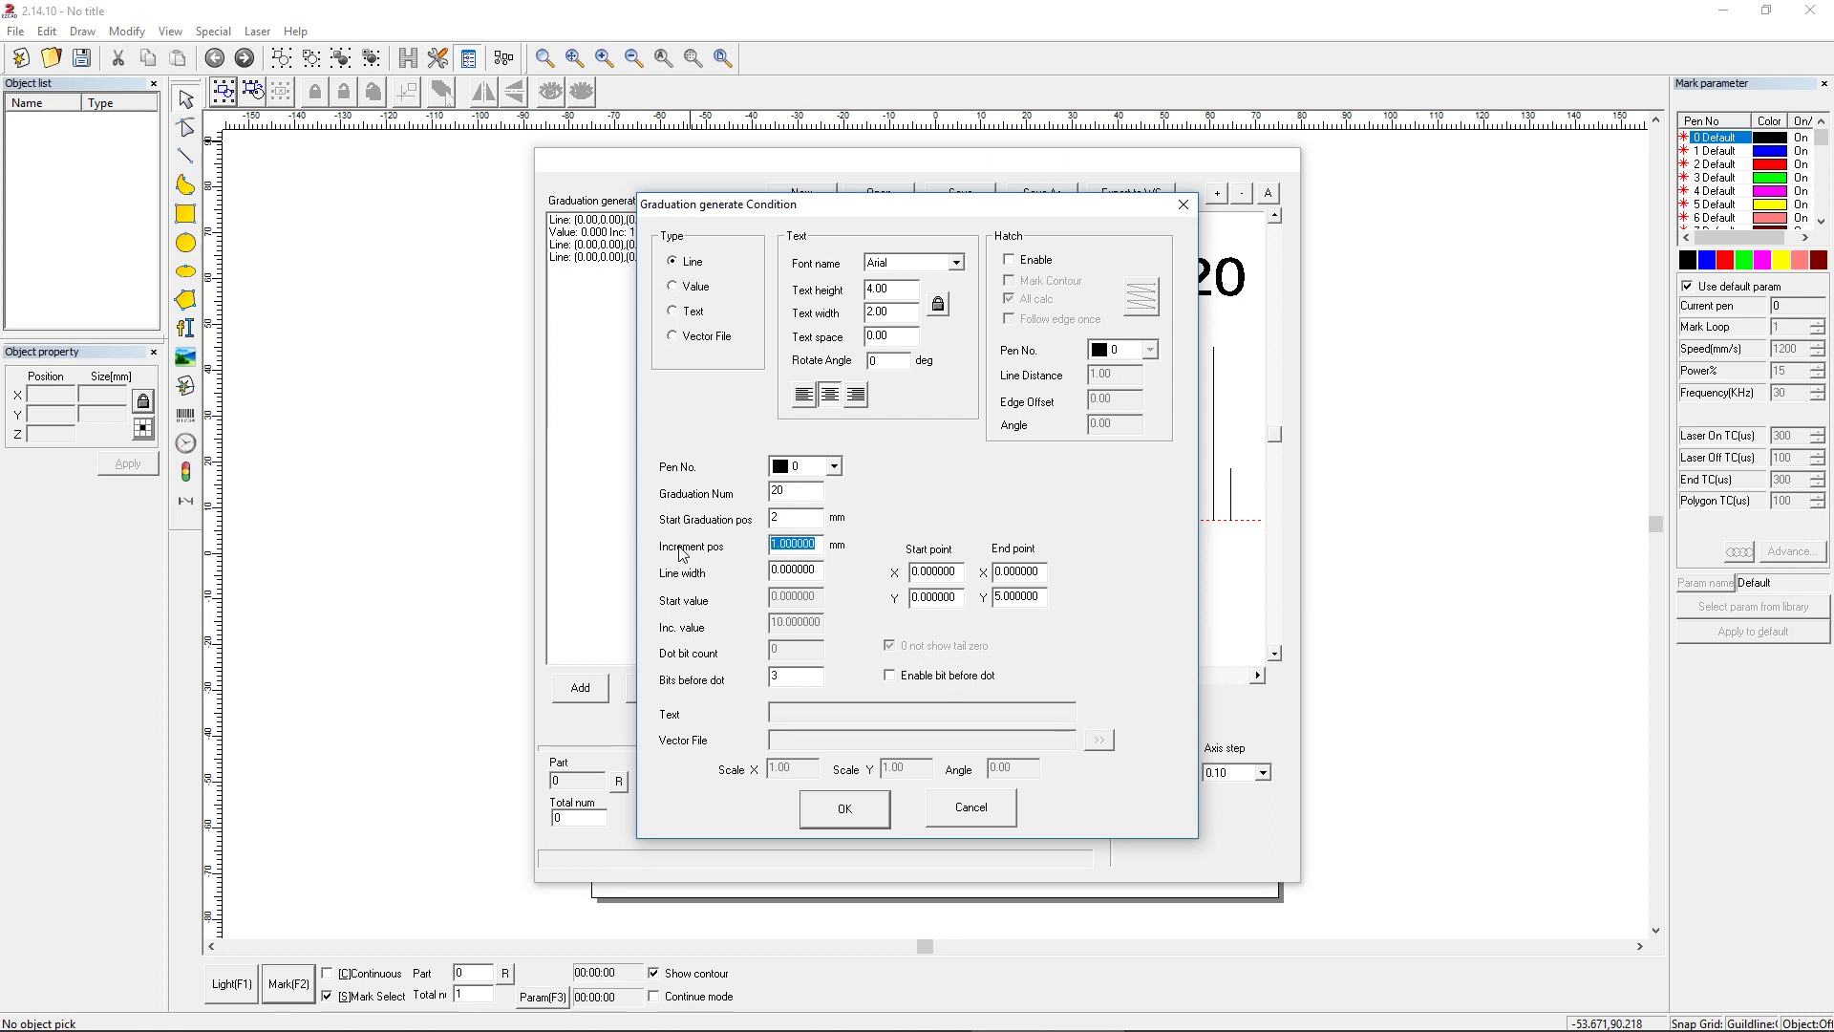
type("5")
key("Tab")
type(".05")
- Finish the lines starting at 2 mm with end point Y 3 and concentric-pattern hatching, All calc off, line distance 0.01, adding them to the ruler
double_click(1044, 595)
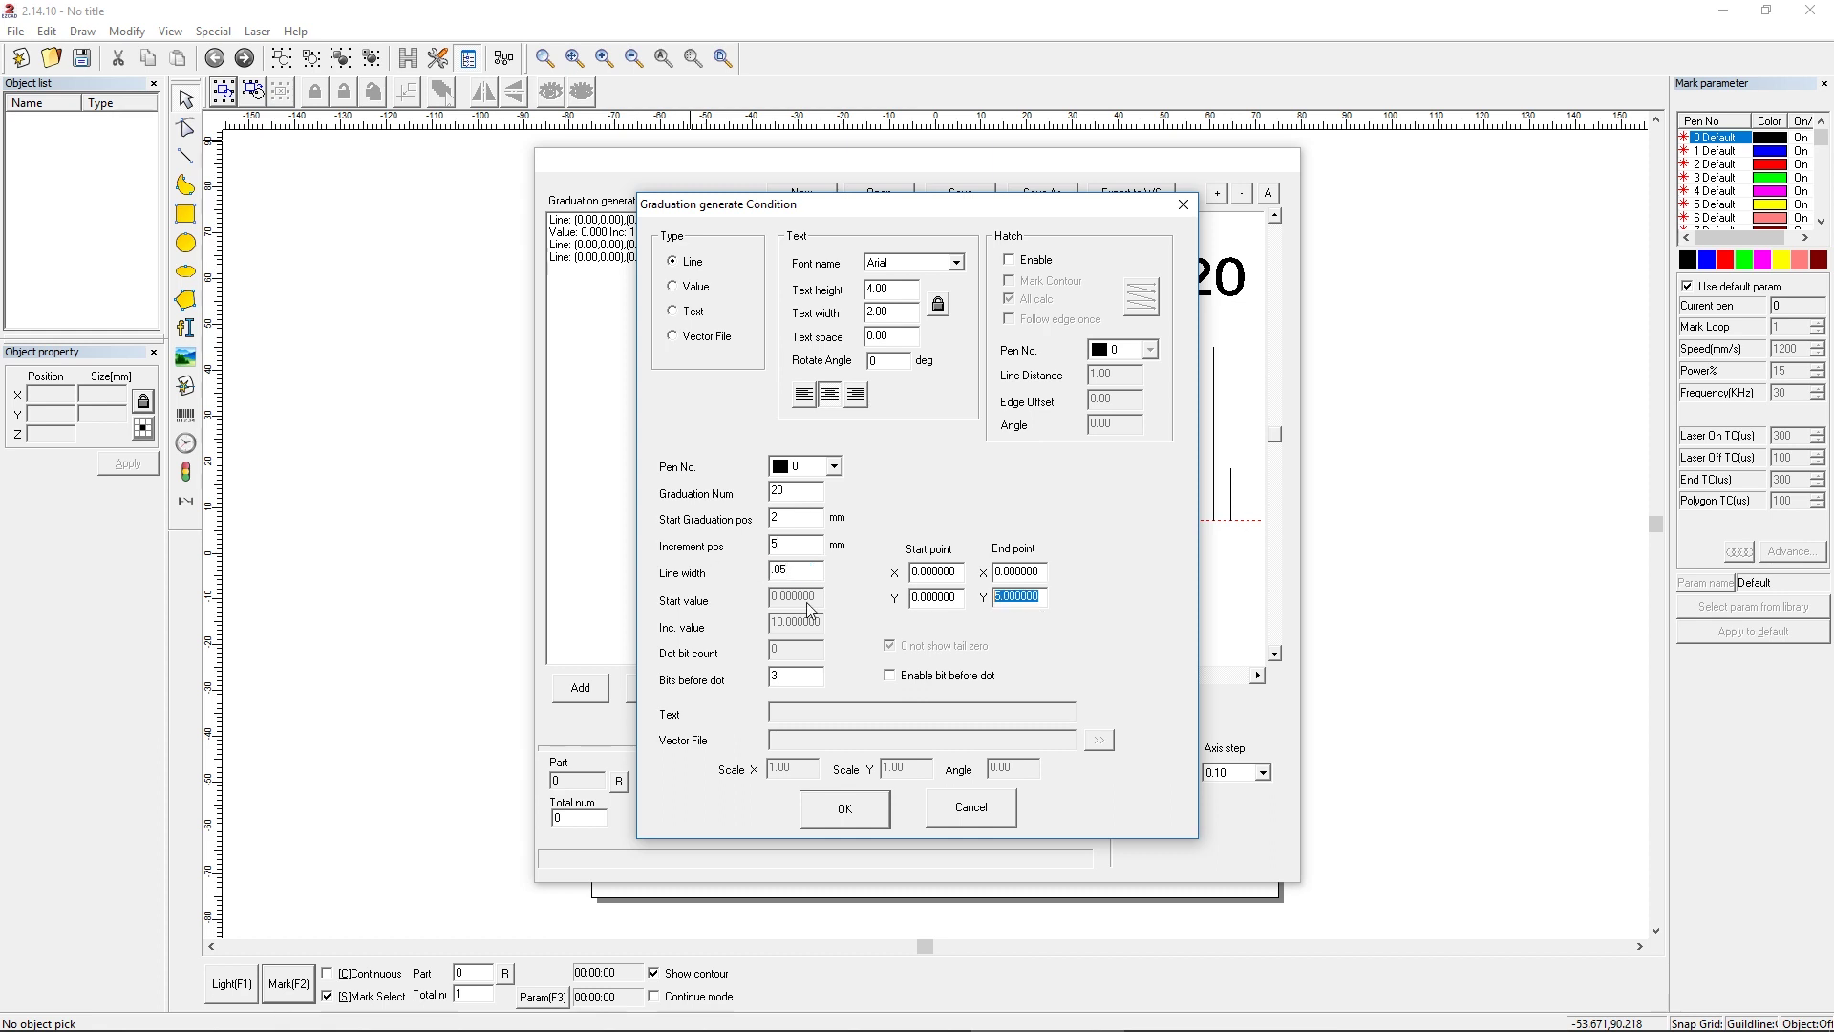
type("3")
left_click(1008, 260)
left_click(1009, 299)
left_click(1143, 306)
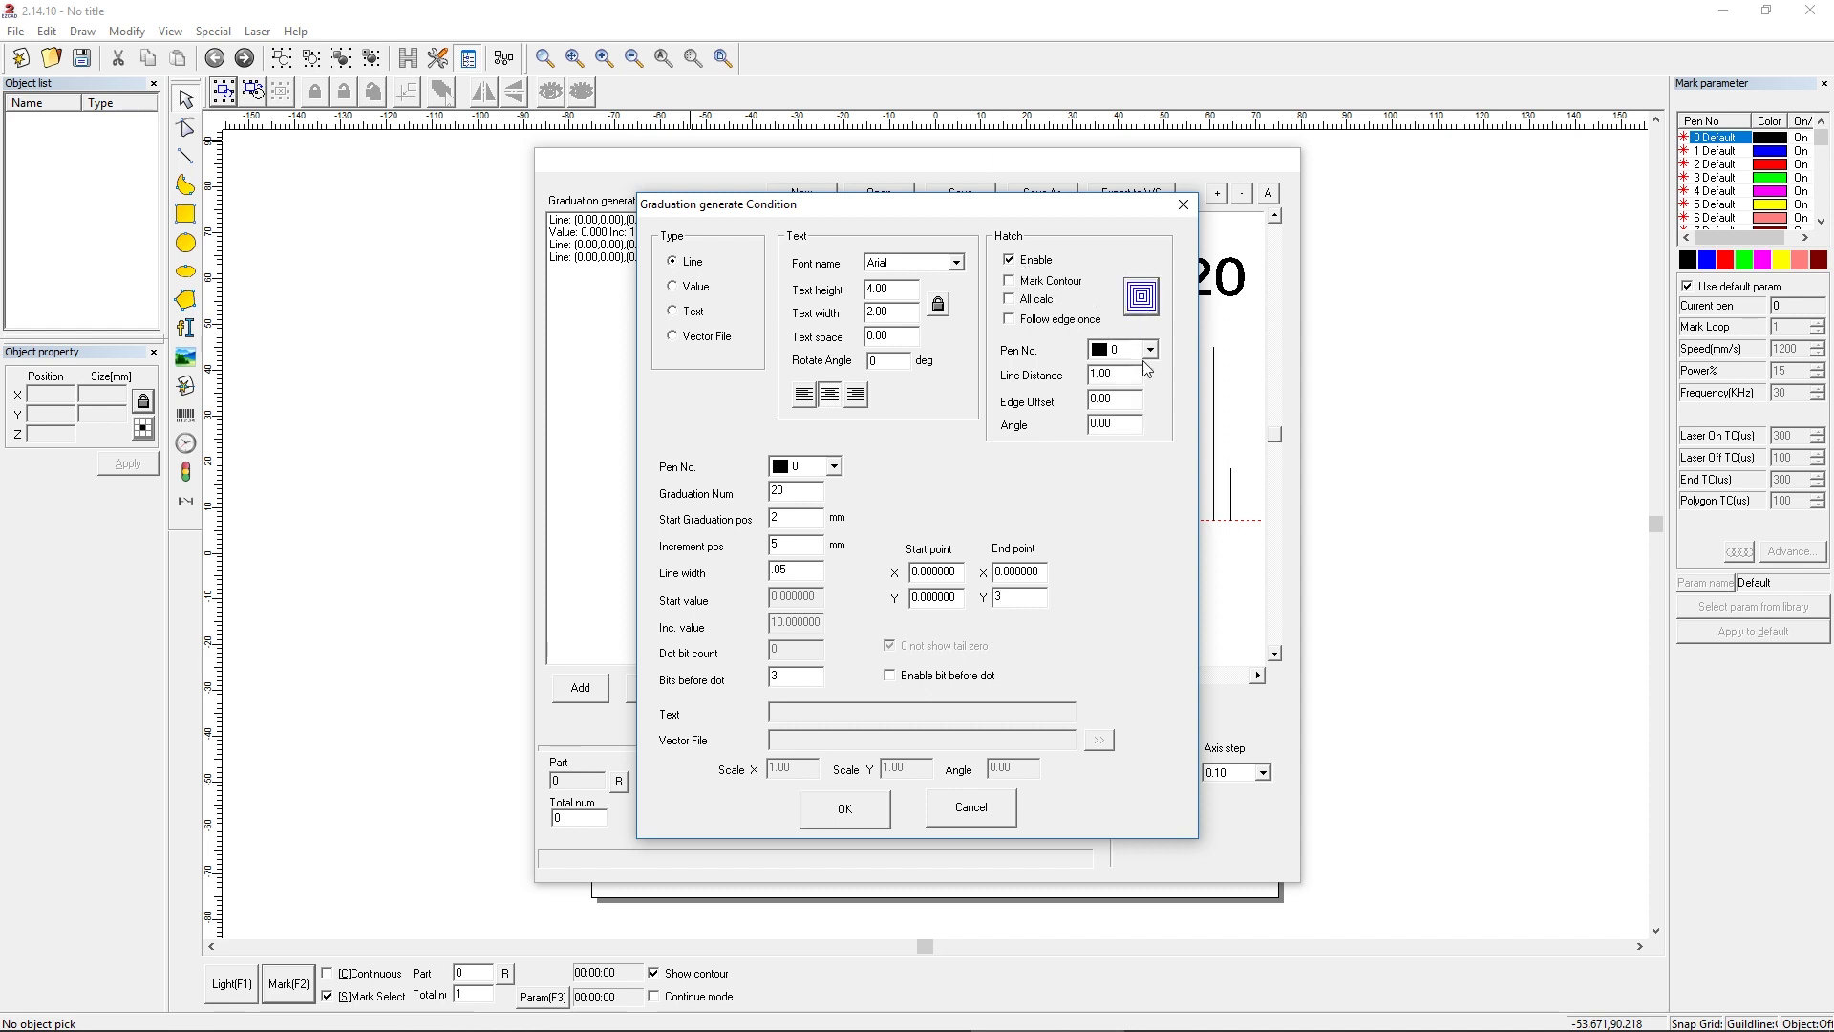
double_click(1114, 374)
type(".0")
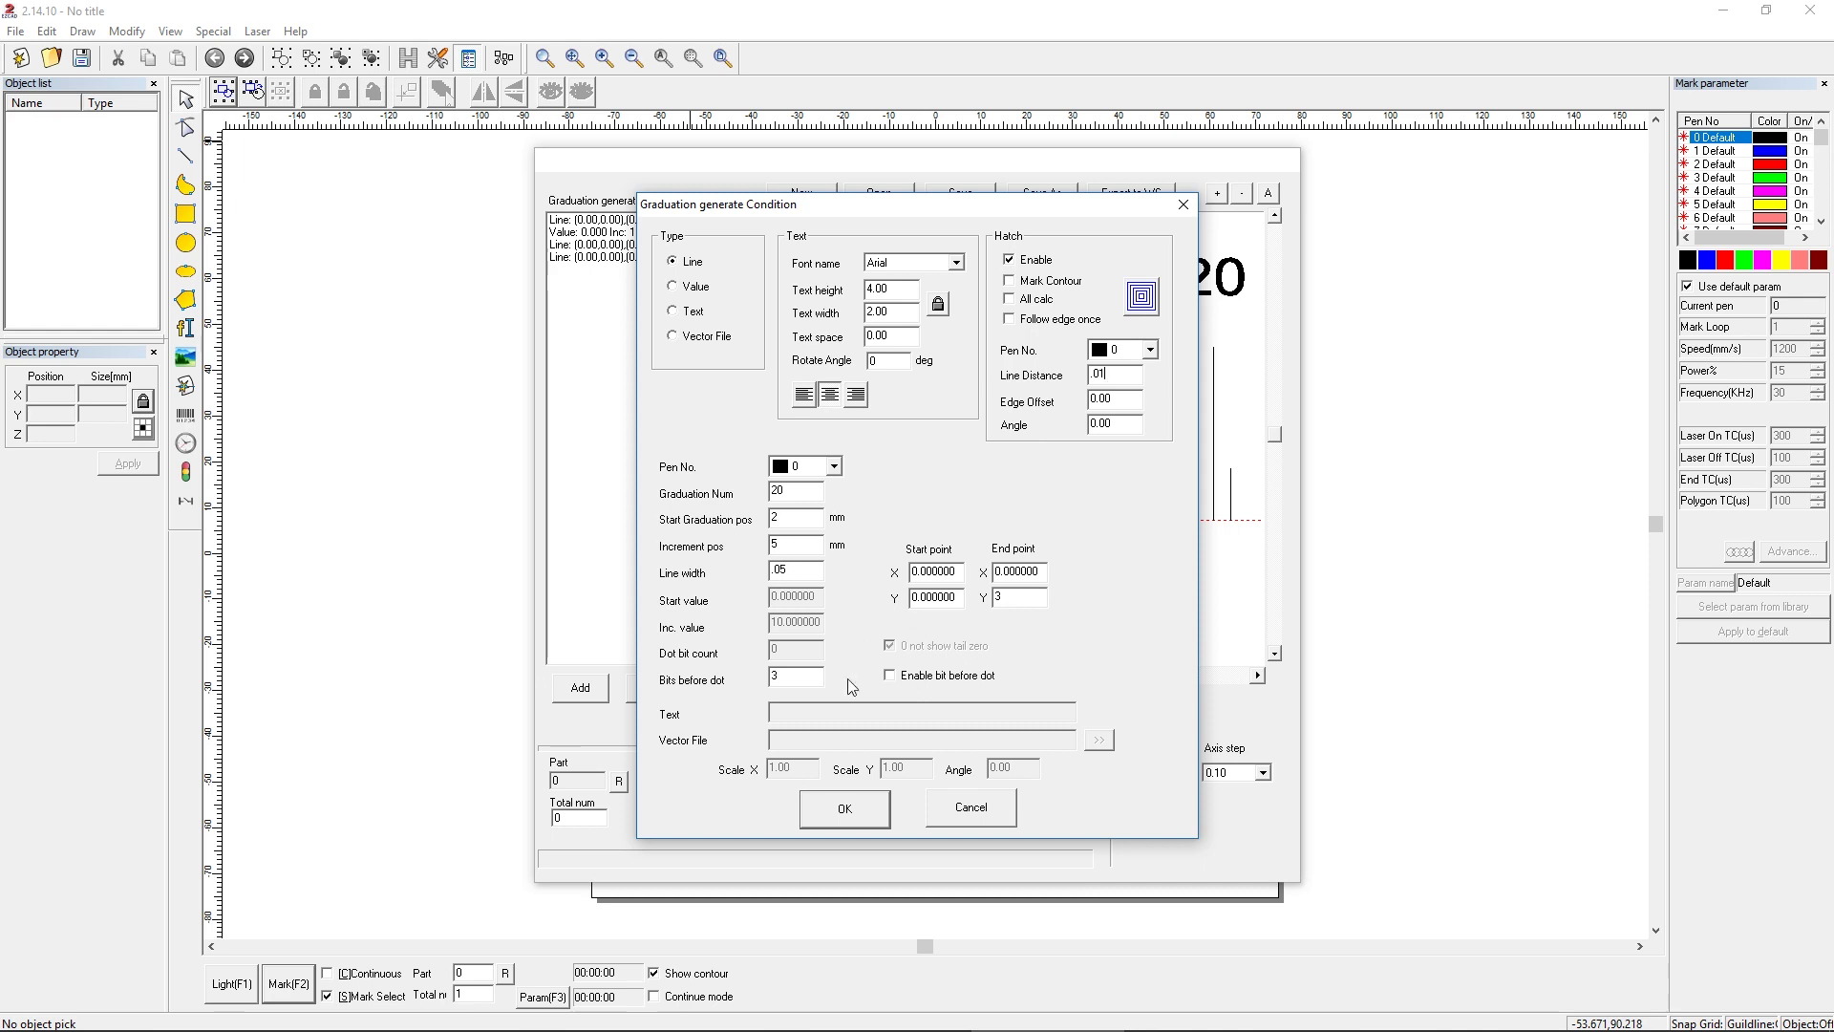
left_click(844, 809)
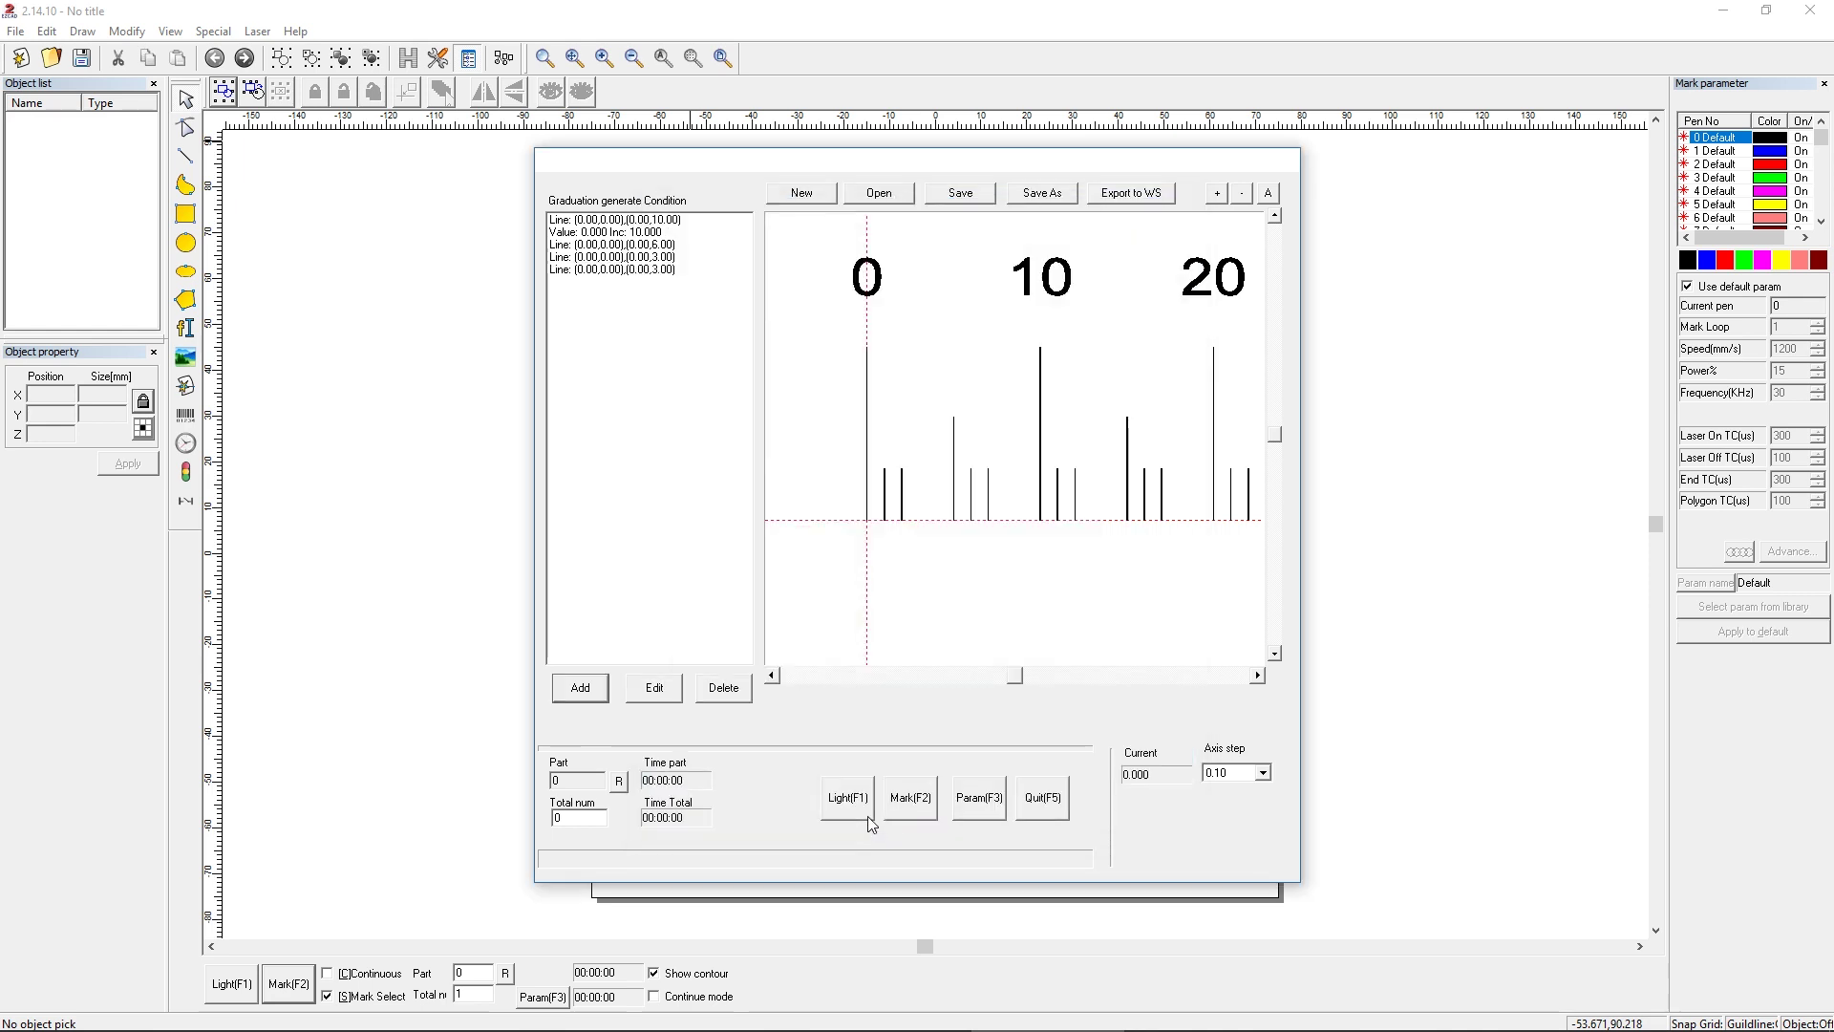
- Create a Line graduation condition with 20 graduations, start position 3 mm, position increment 5 mm and line width 0.05
scroll(1123, 492, "up", 3)
scroll(1137, 506, "down", 3)
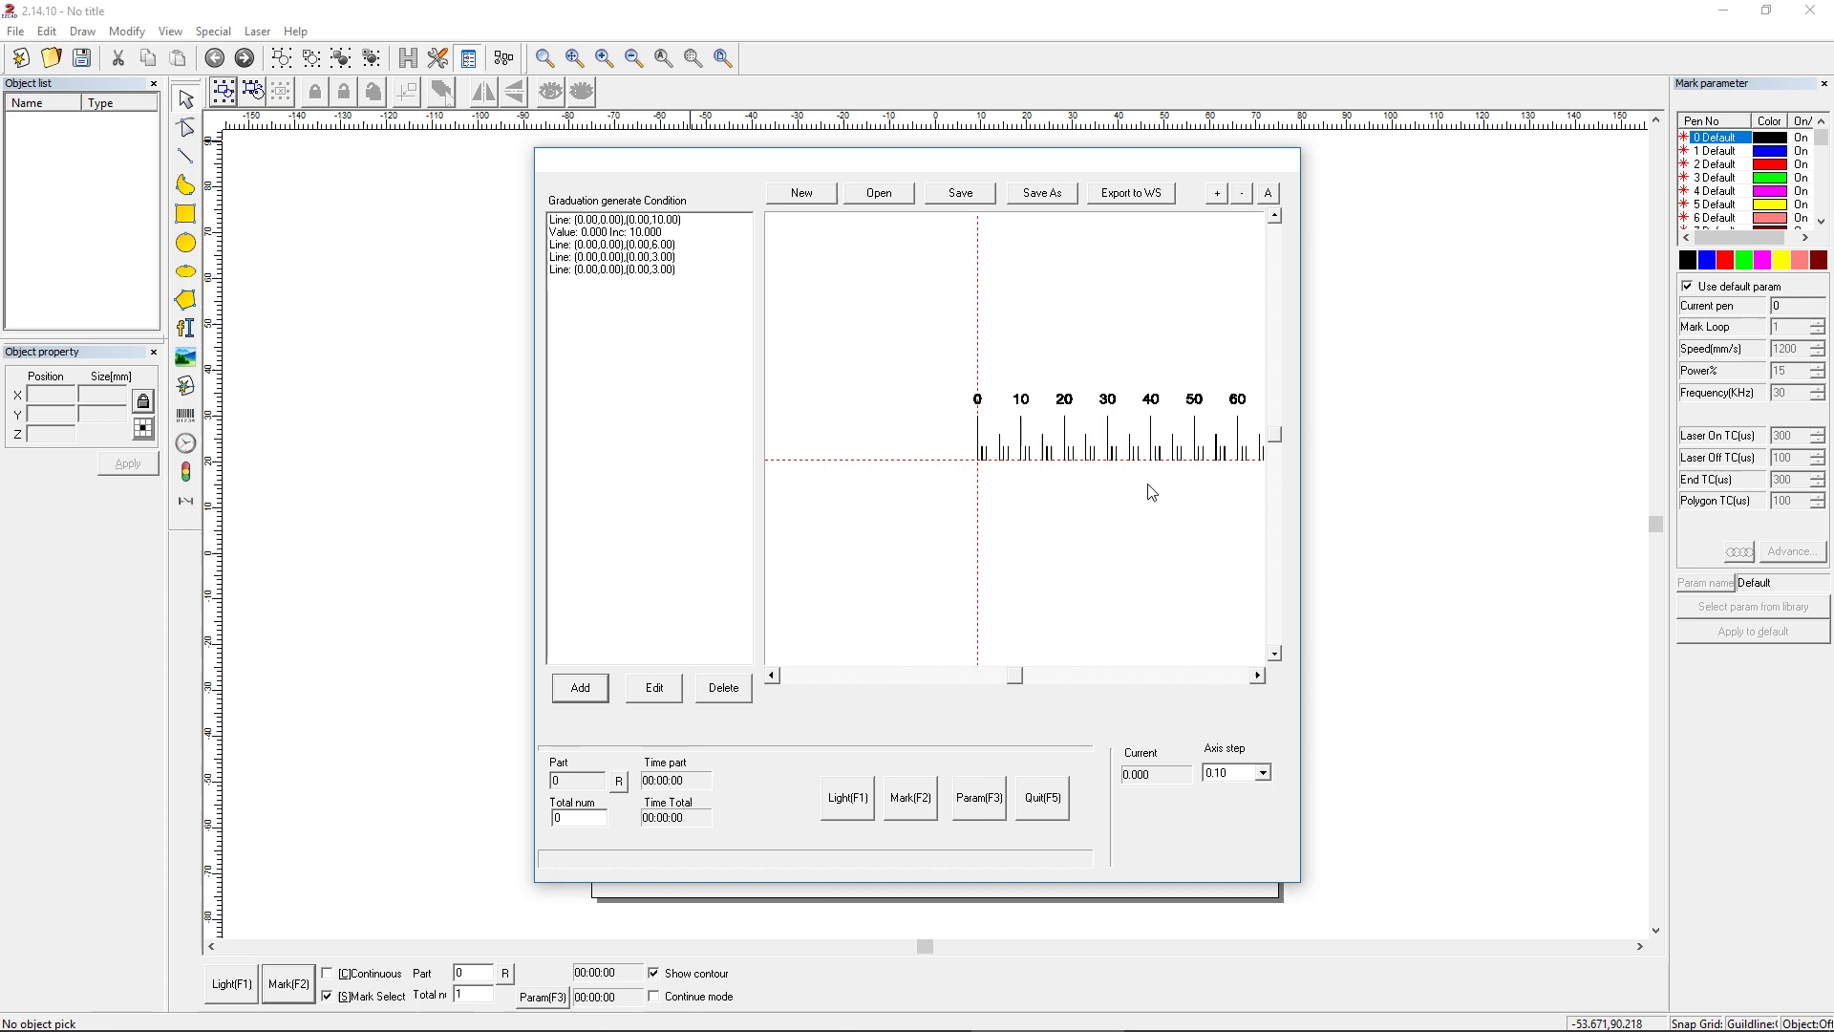
scroll(1195, 454, "down", 2)
scroll(1011, 480, "up", 2)
scroll(1012, 481, "up", 2)
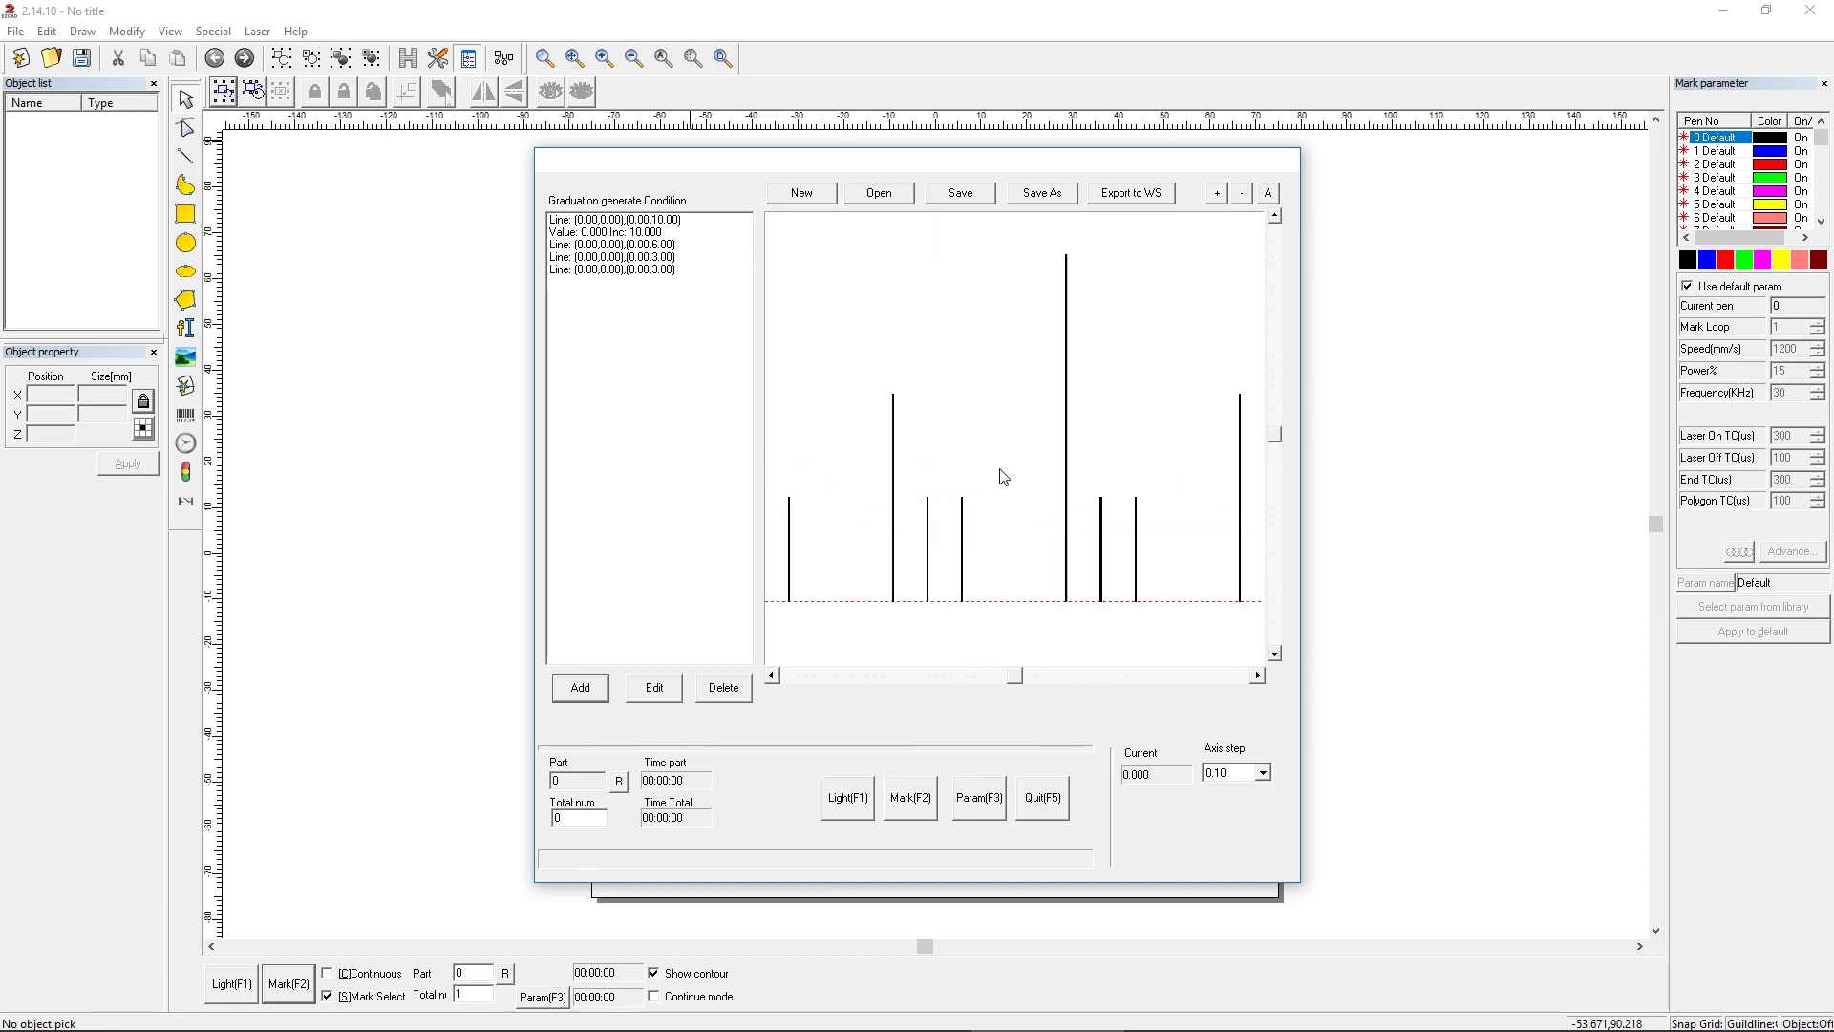
left_click(565, 695)
left_click_drag(745, 202, 1236, 202)
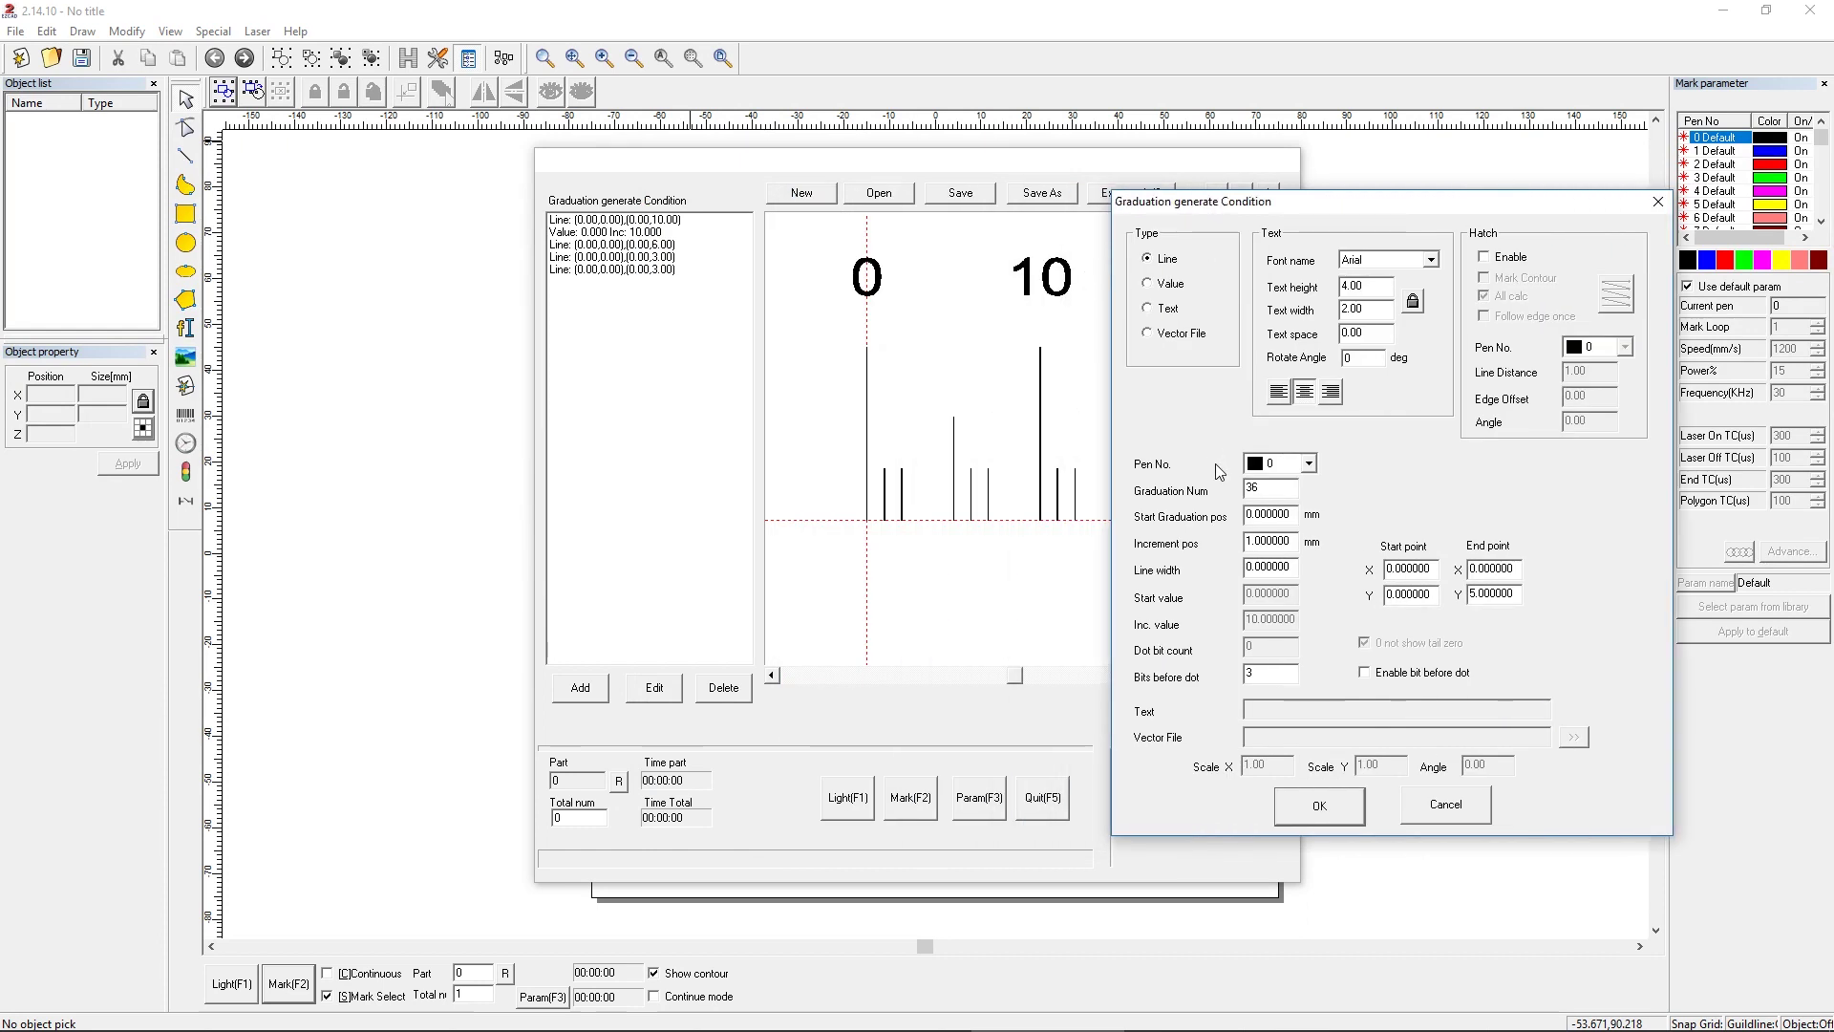
key("Tab")
type("20")
key("Tab")
type("3")
key("Tab")
type("5")
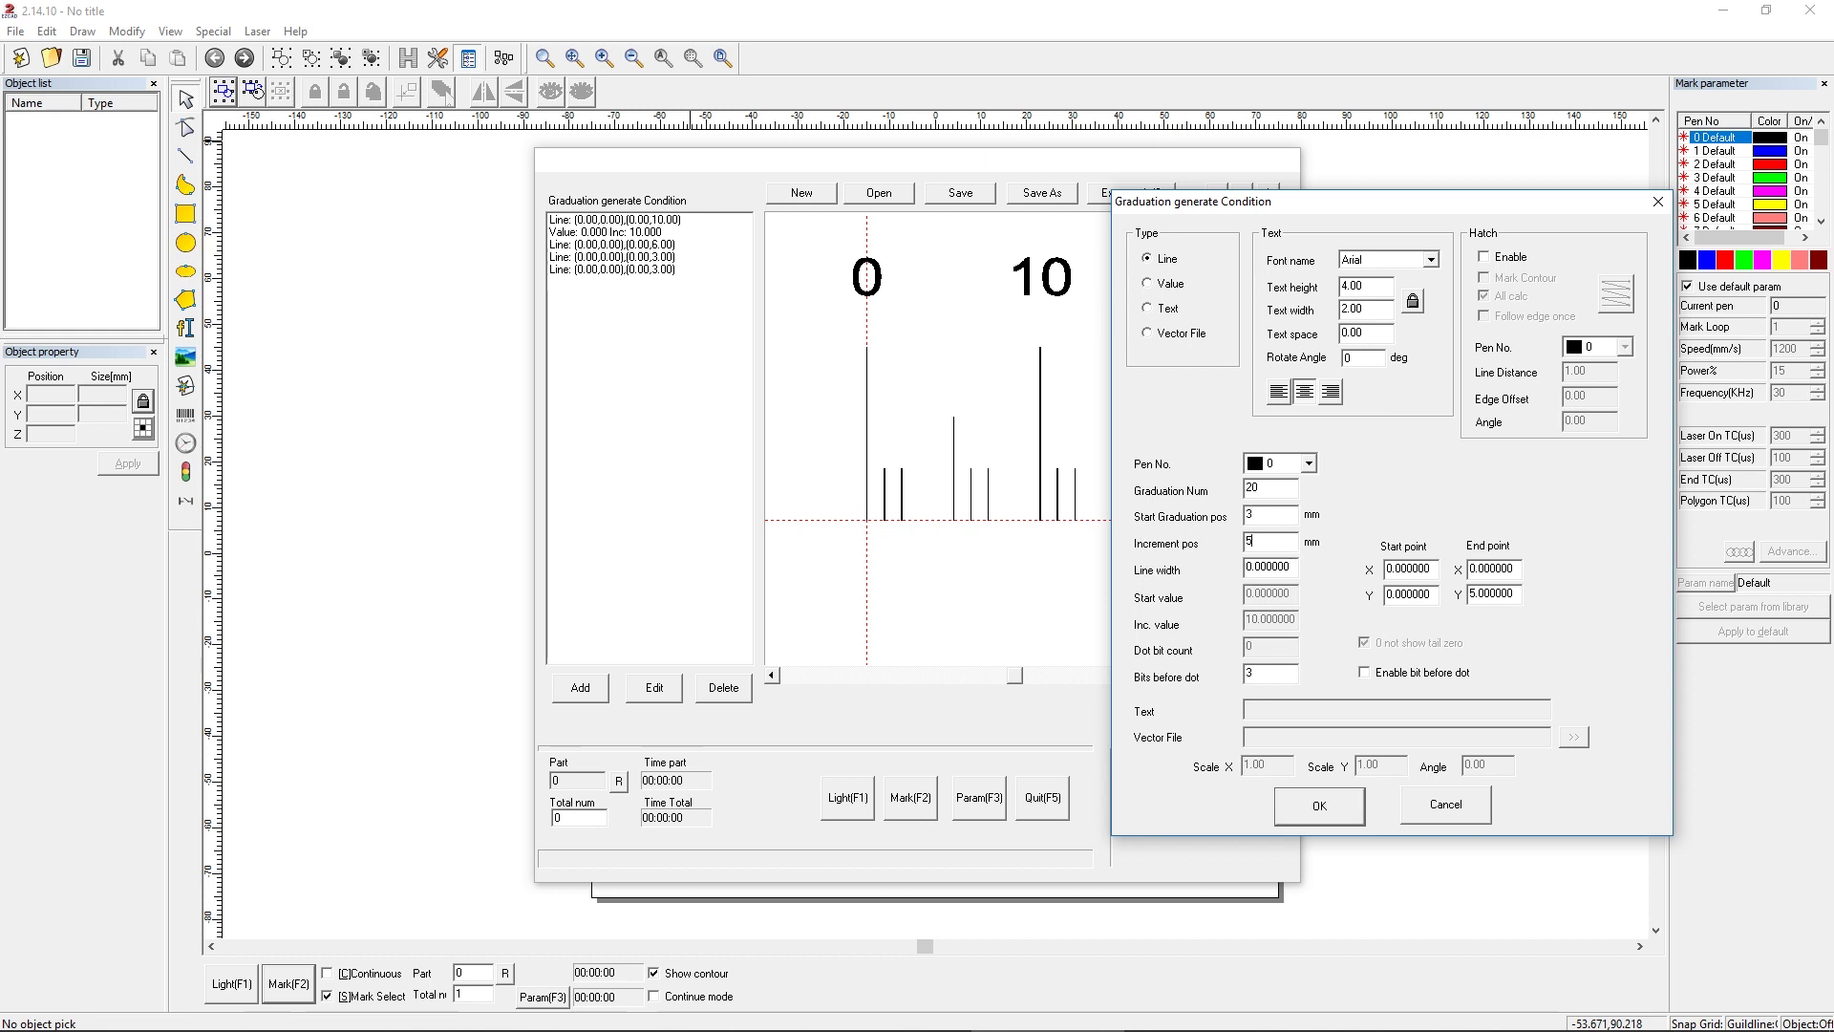
key("Tab")
type(".05")
- Finish the lines starting at 3 mm with end point Y 3, concentric-pattern hatching, All calc off and a finer line distance, adding them to the ruler
double_click(1495, 593)
type("3")
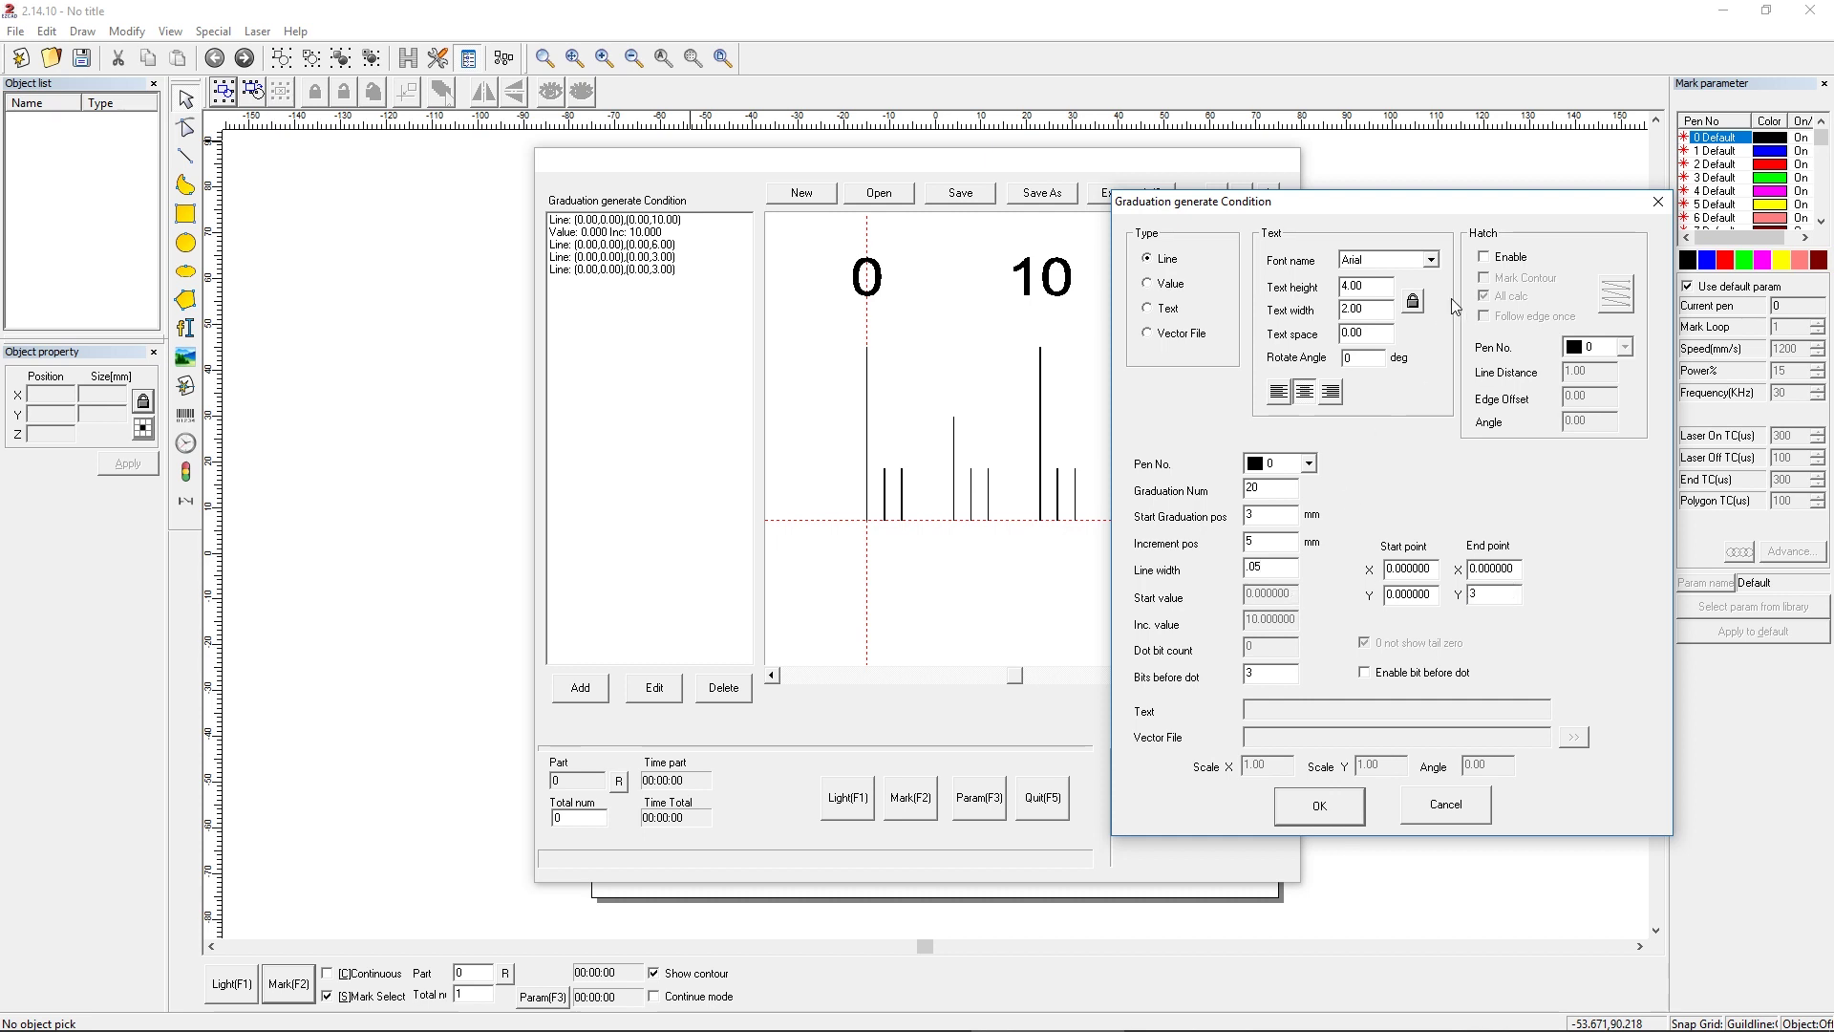
left_click(1483, 256)
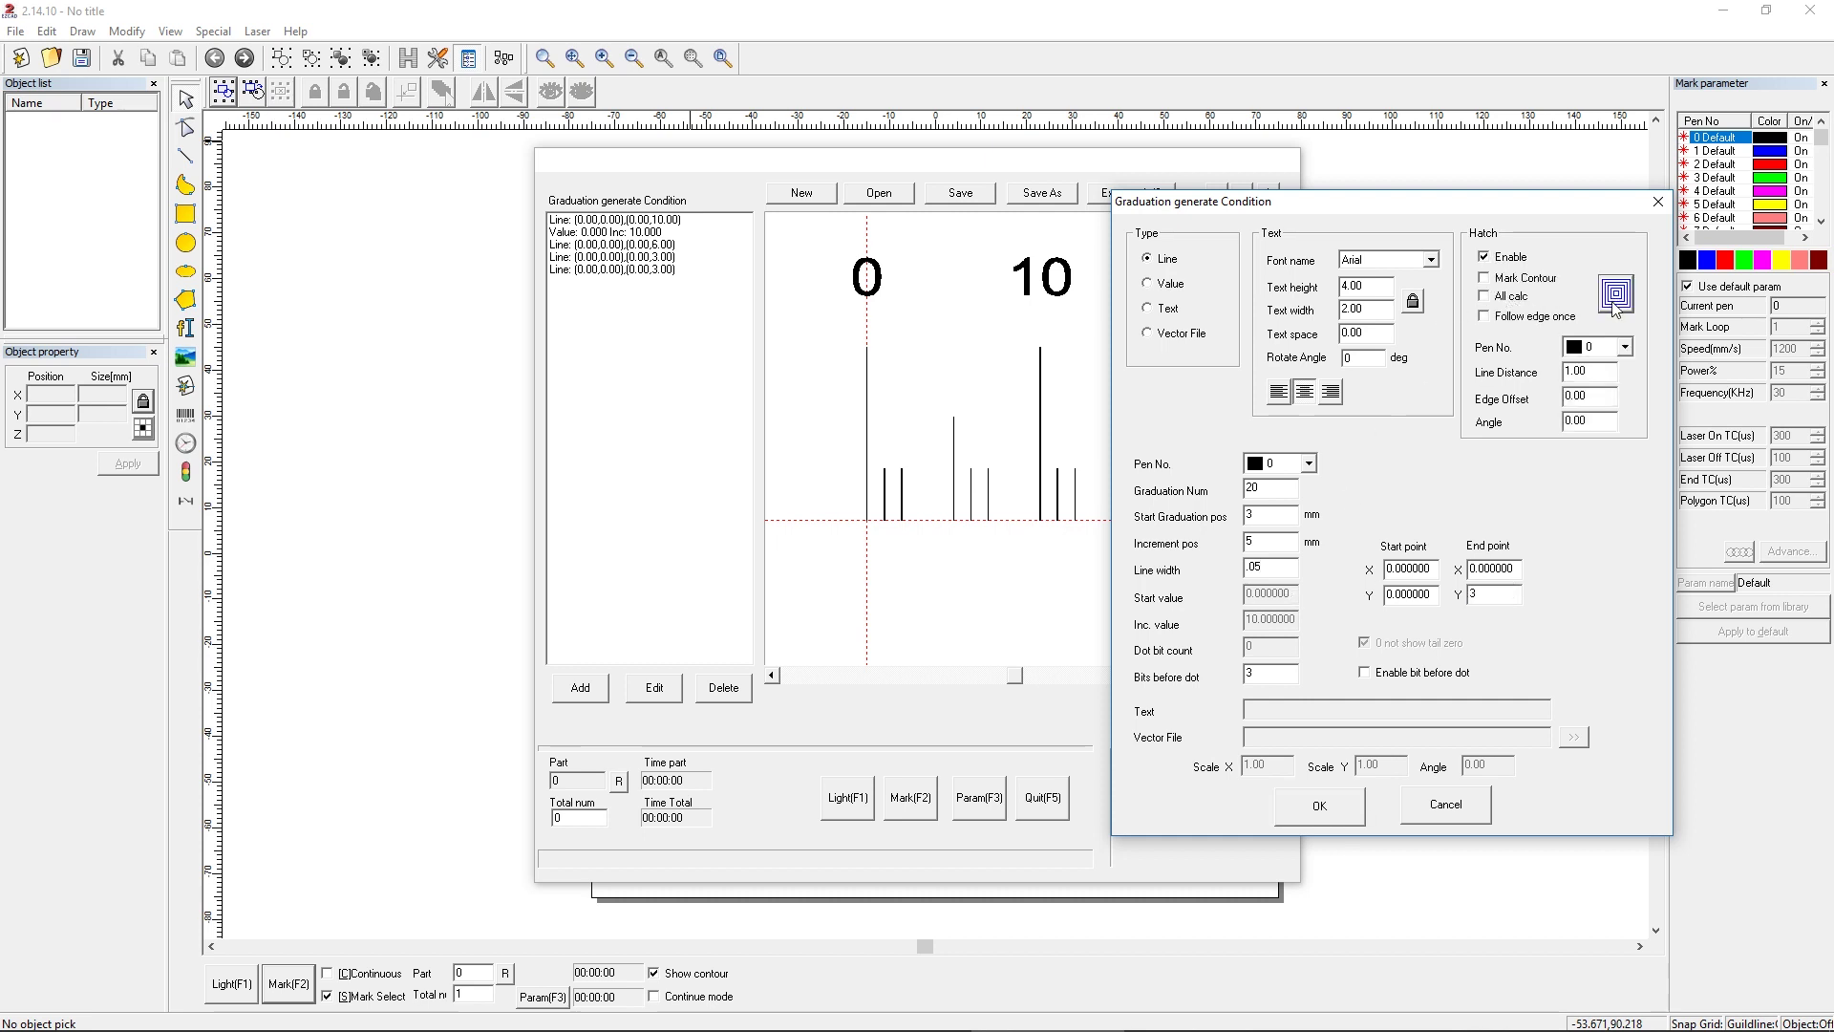
double_click(1586, 371)
type(".05")
key("BackSpace")
type("0")
left_click(1320, 806)
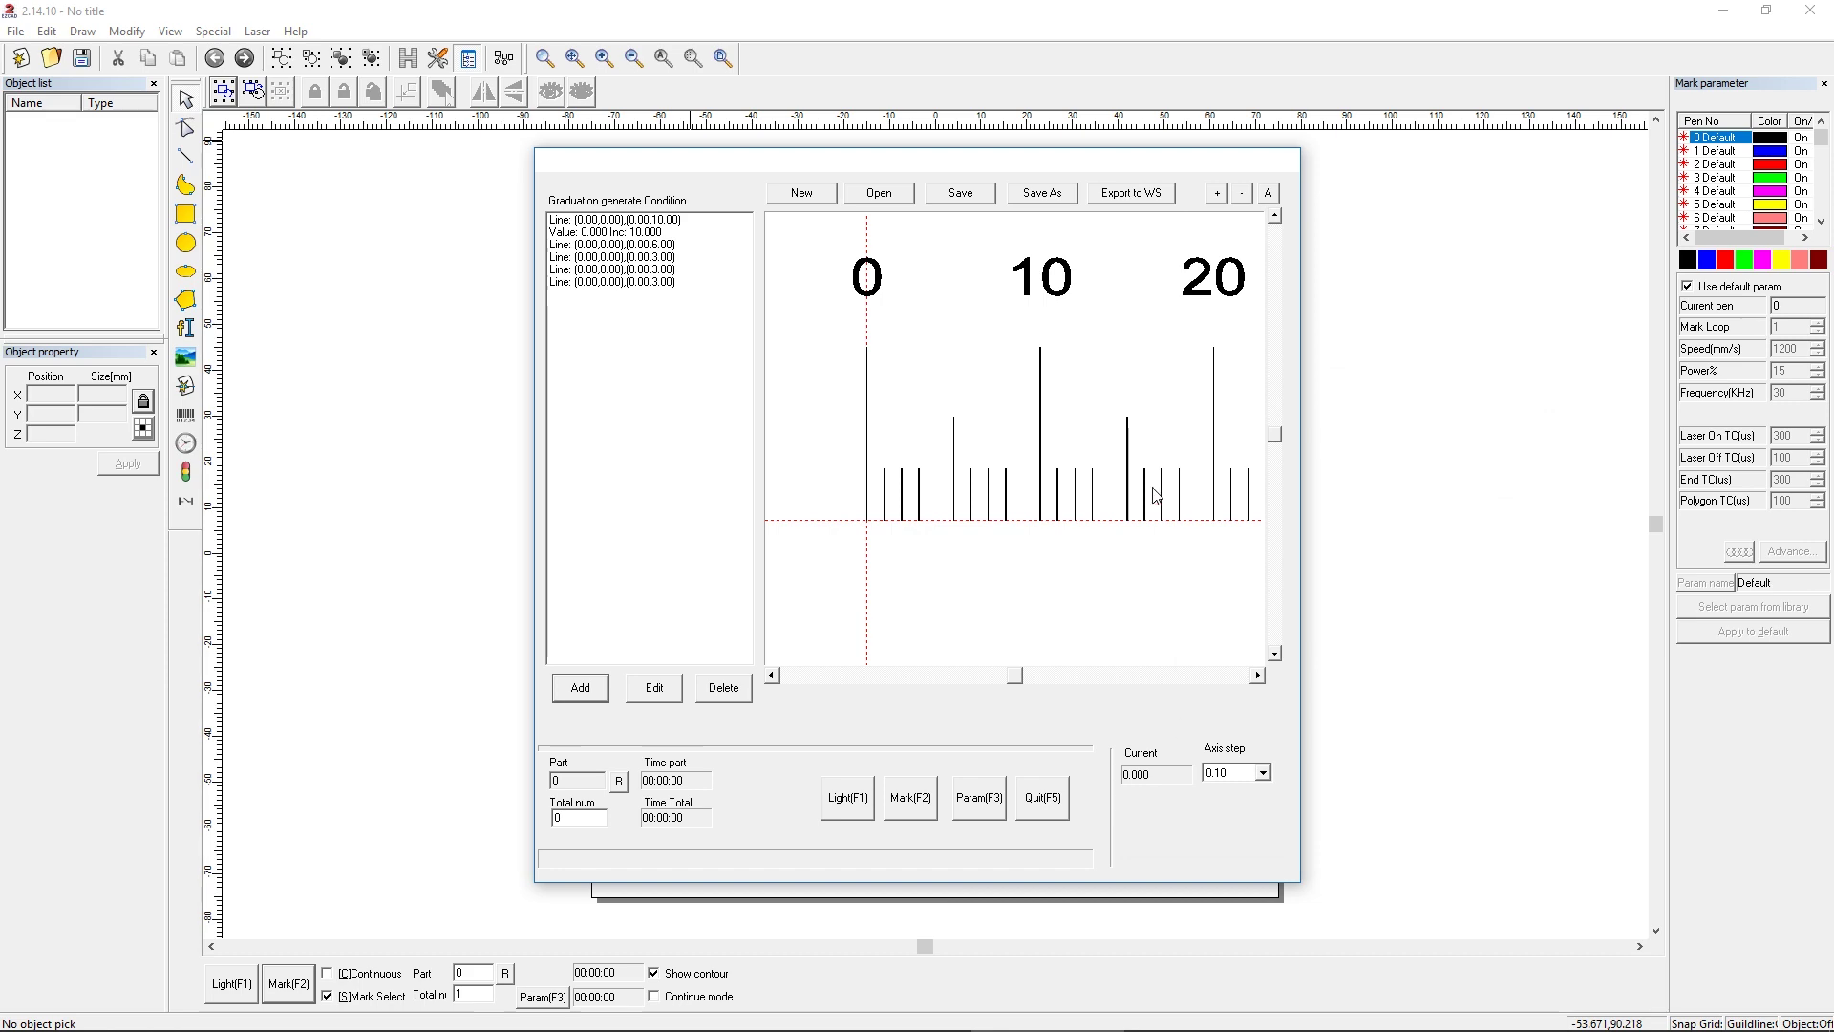
- Create a Line graduation condition with 20 graduations, start position 4 mm, position increment 5 mm and line width 0.05
left_click(581, 688)
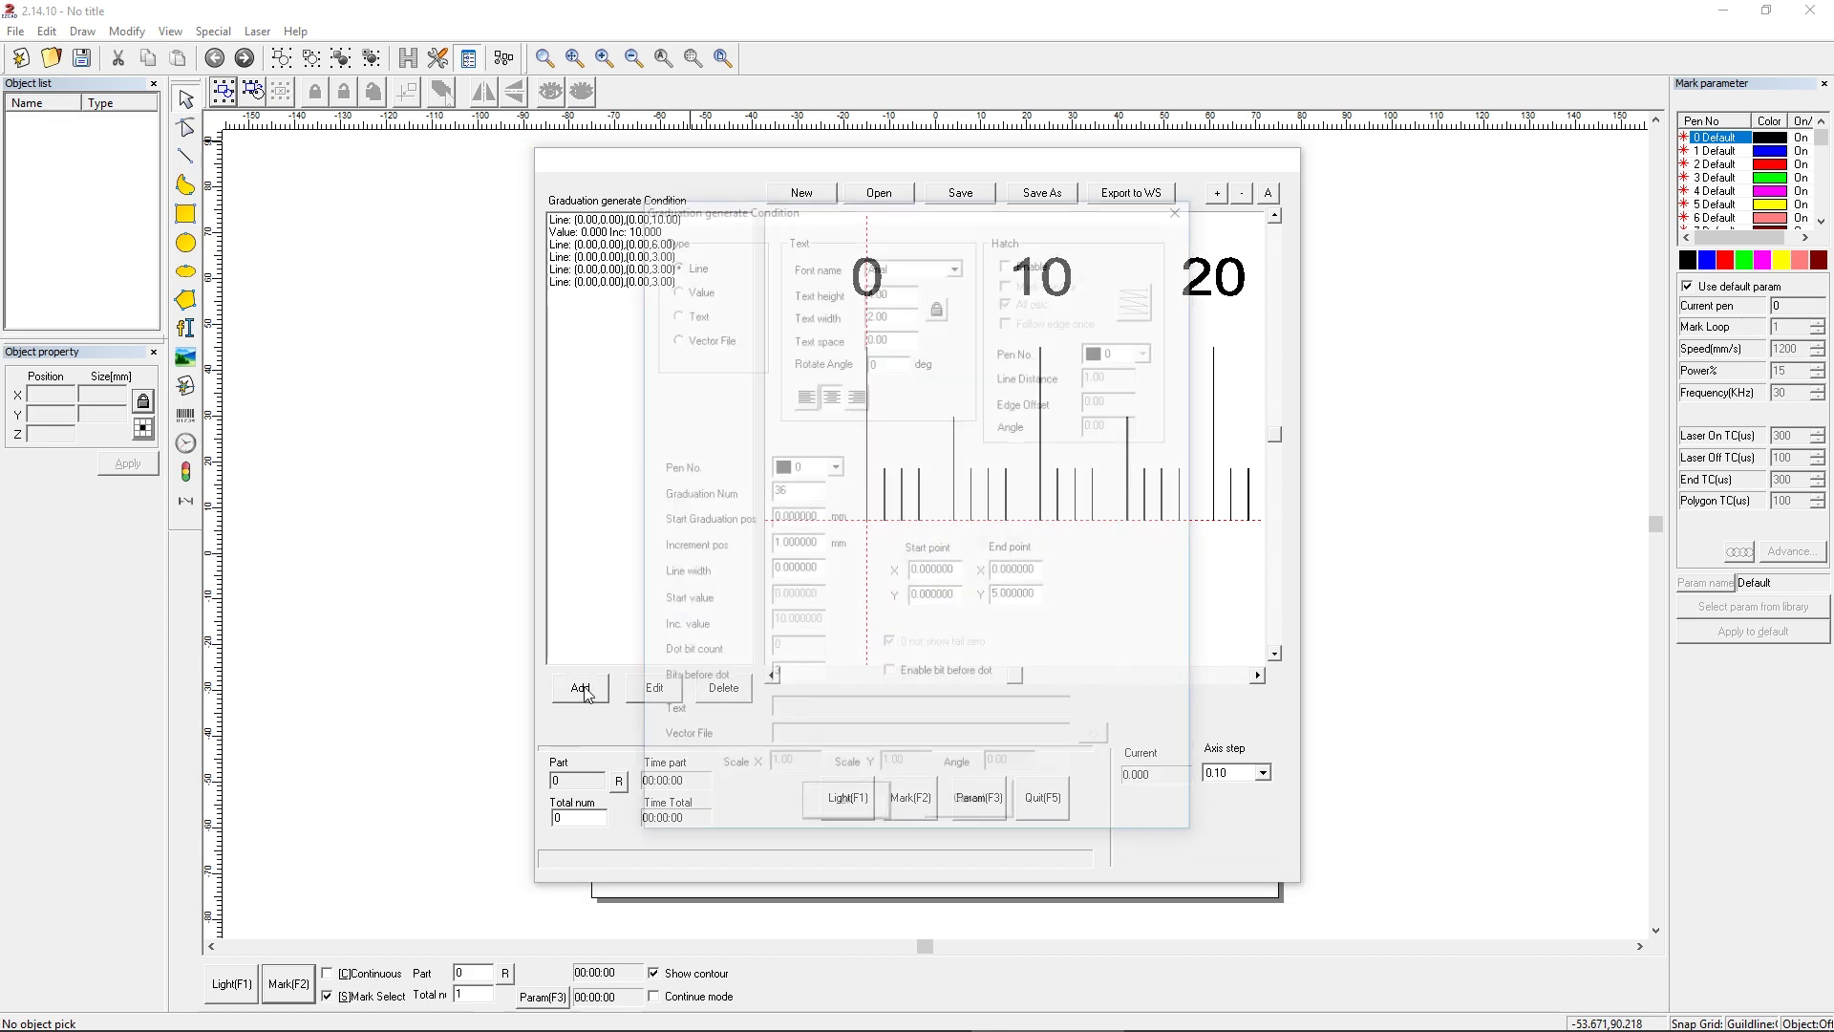
type("20")
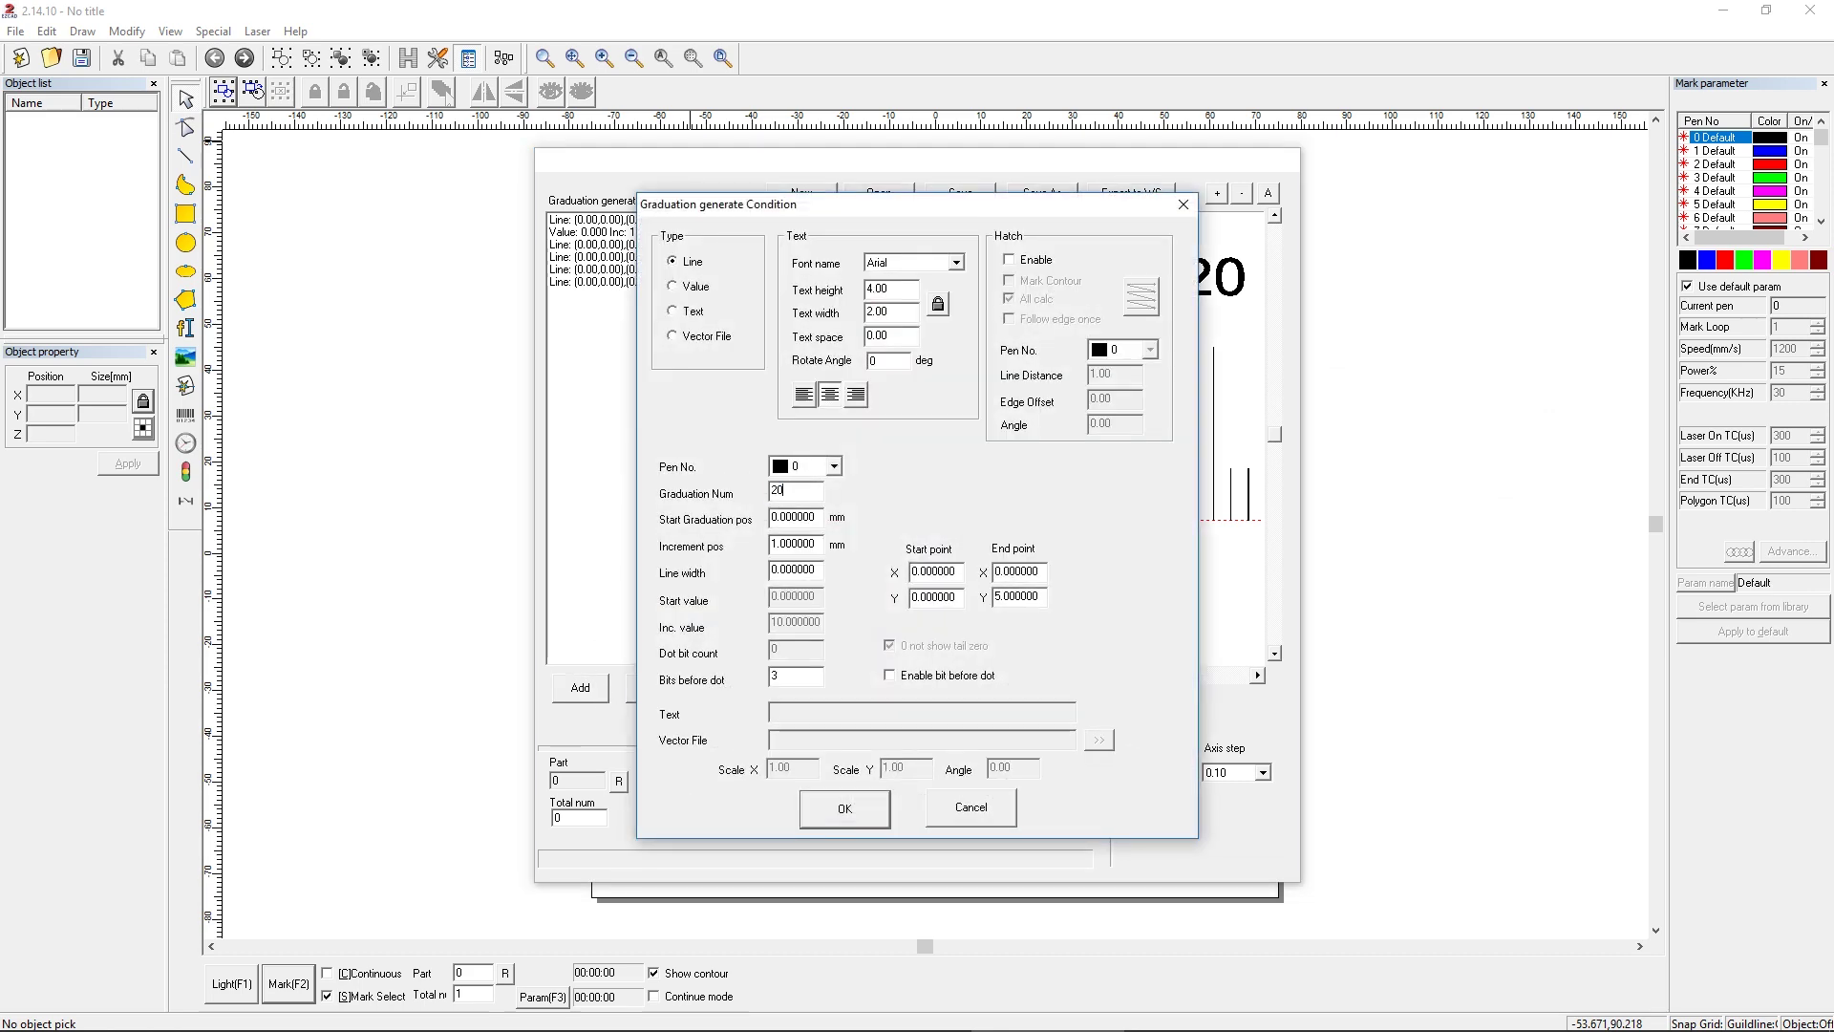
key("Tab")
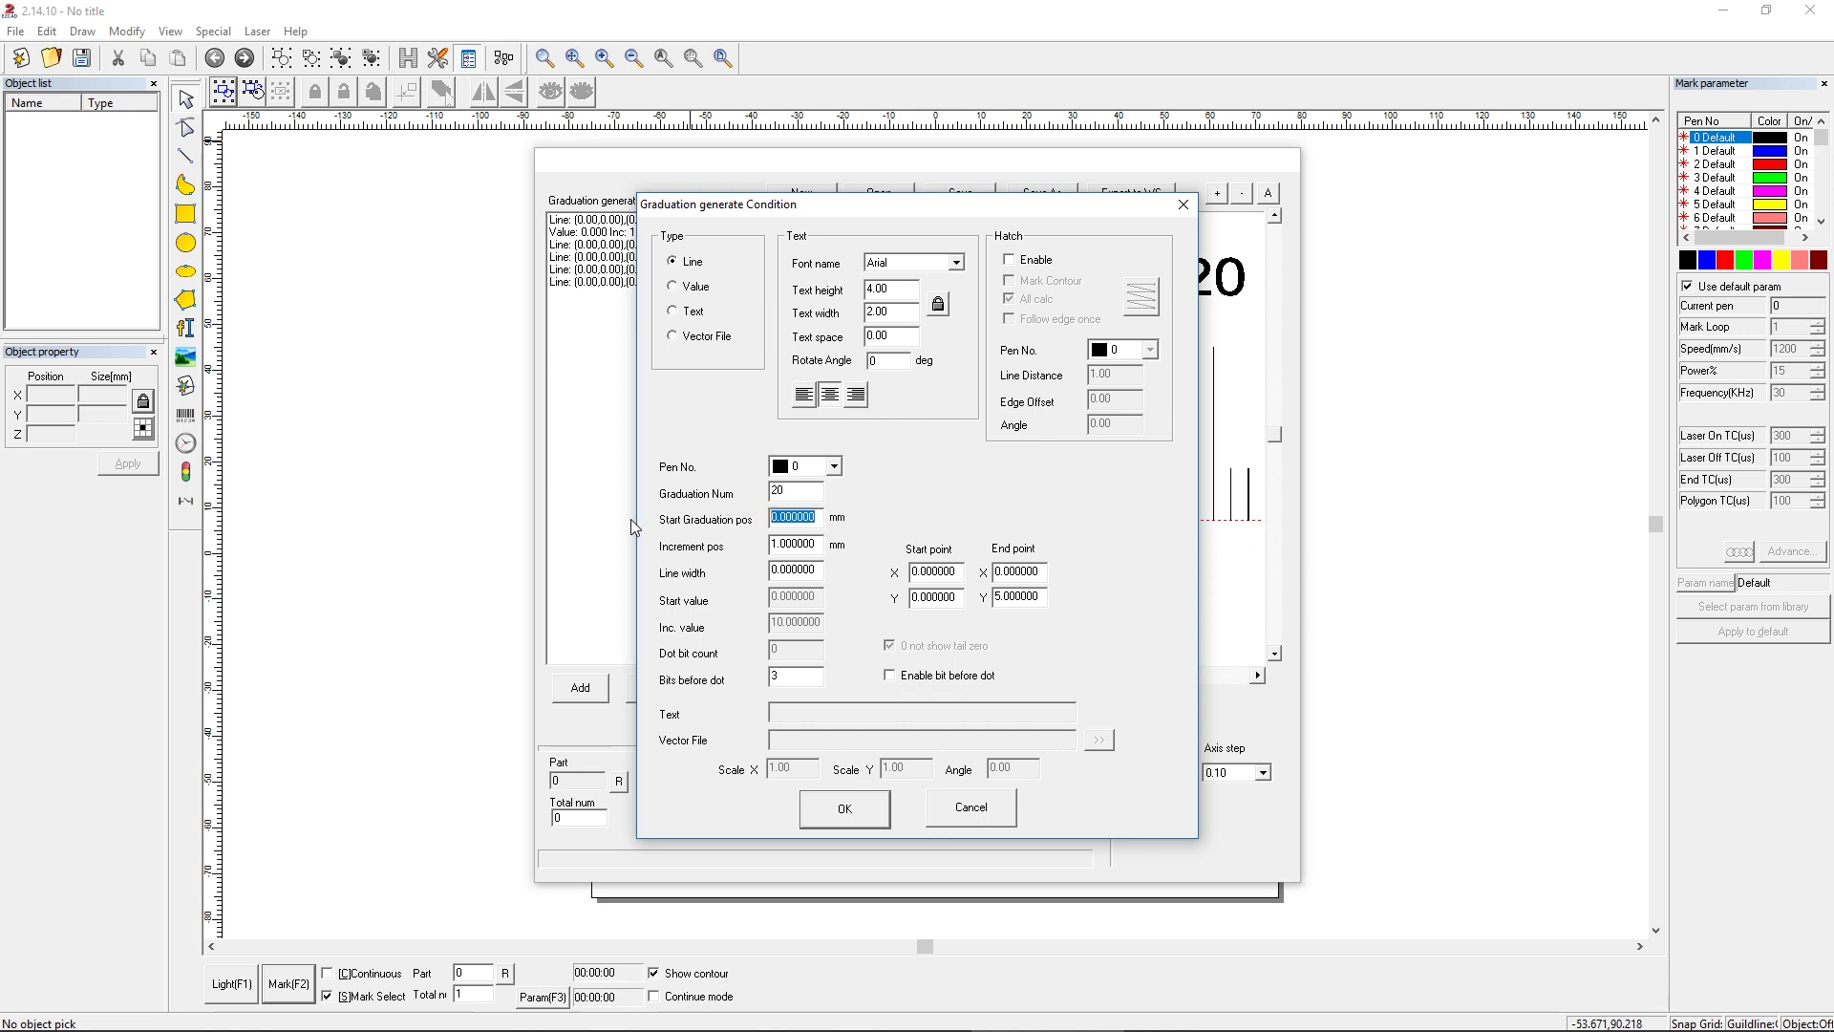
type("4")
key("Tab")
type("5")
key("Tab")
type(".05")
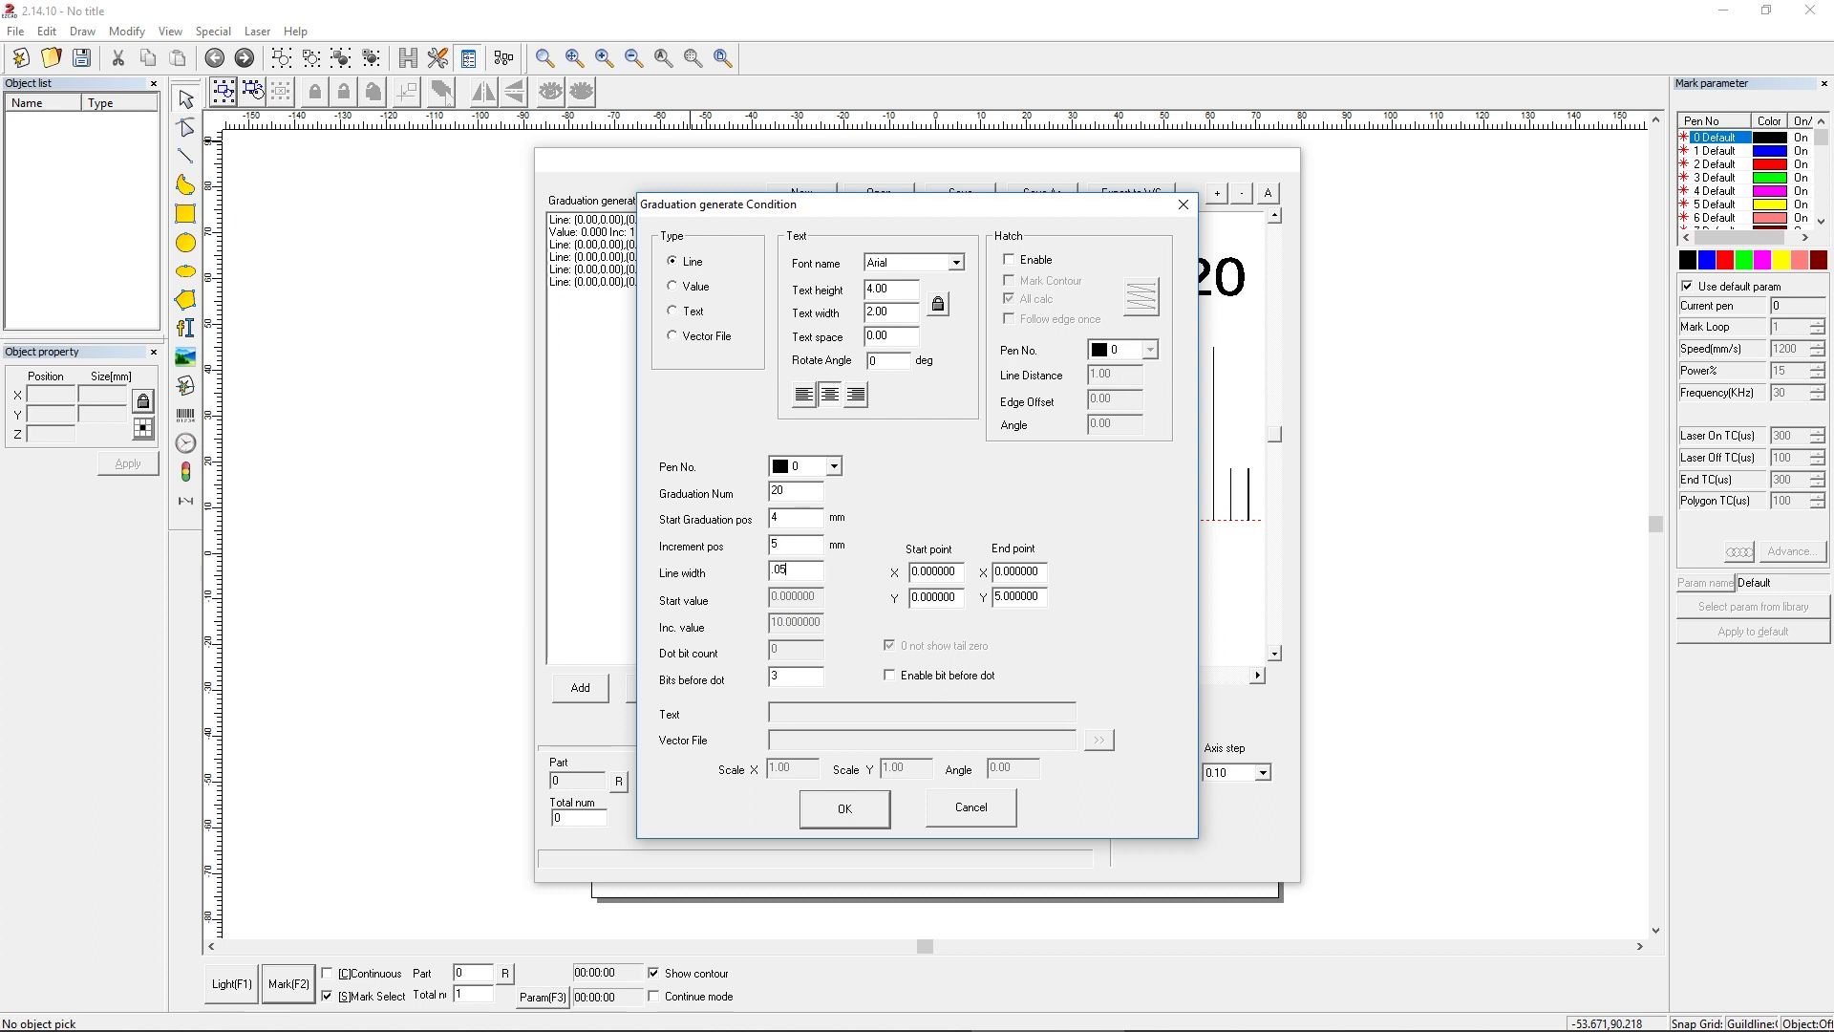
- Finish the lines starting at 4 mm with end point Y 3 and concentric-pattern hatching, All calc off, line distance 0.01, adding them to the ruler
key("Tab")
type("3")
left_click(1028, 263)
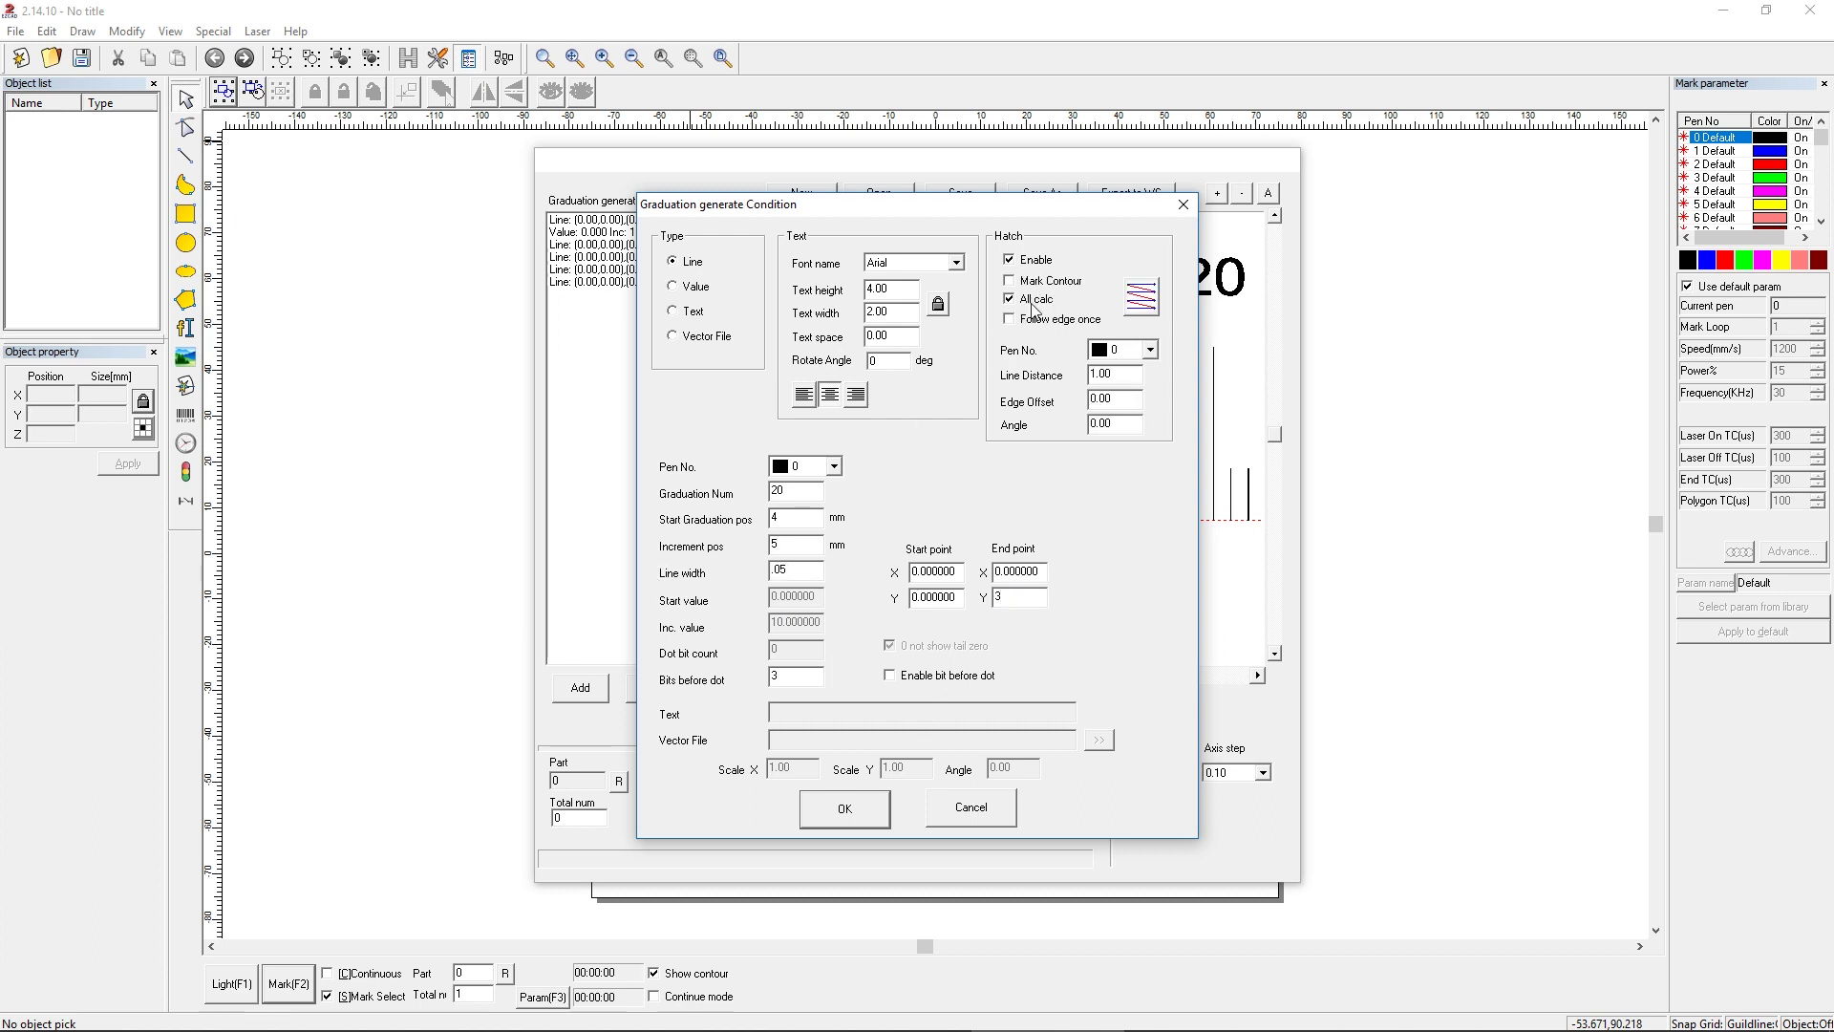
left_click(1149, 287)
key("Tab")
type(".")
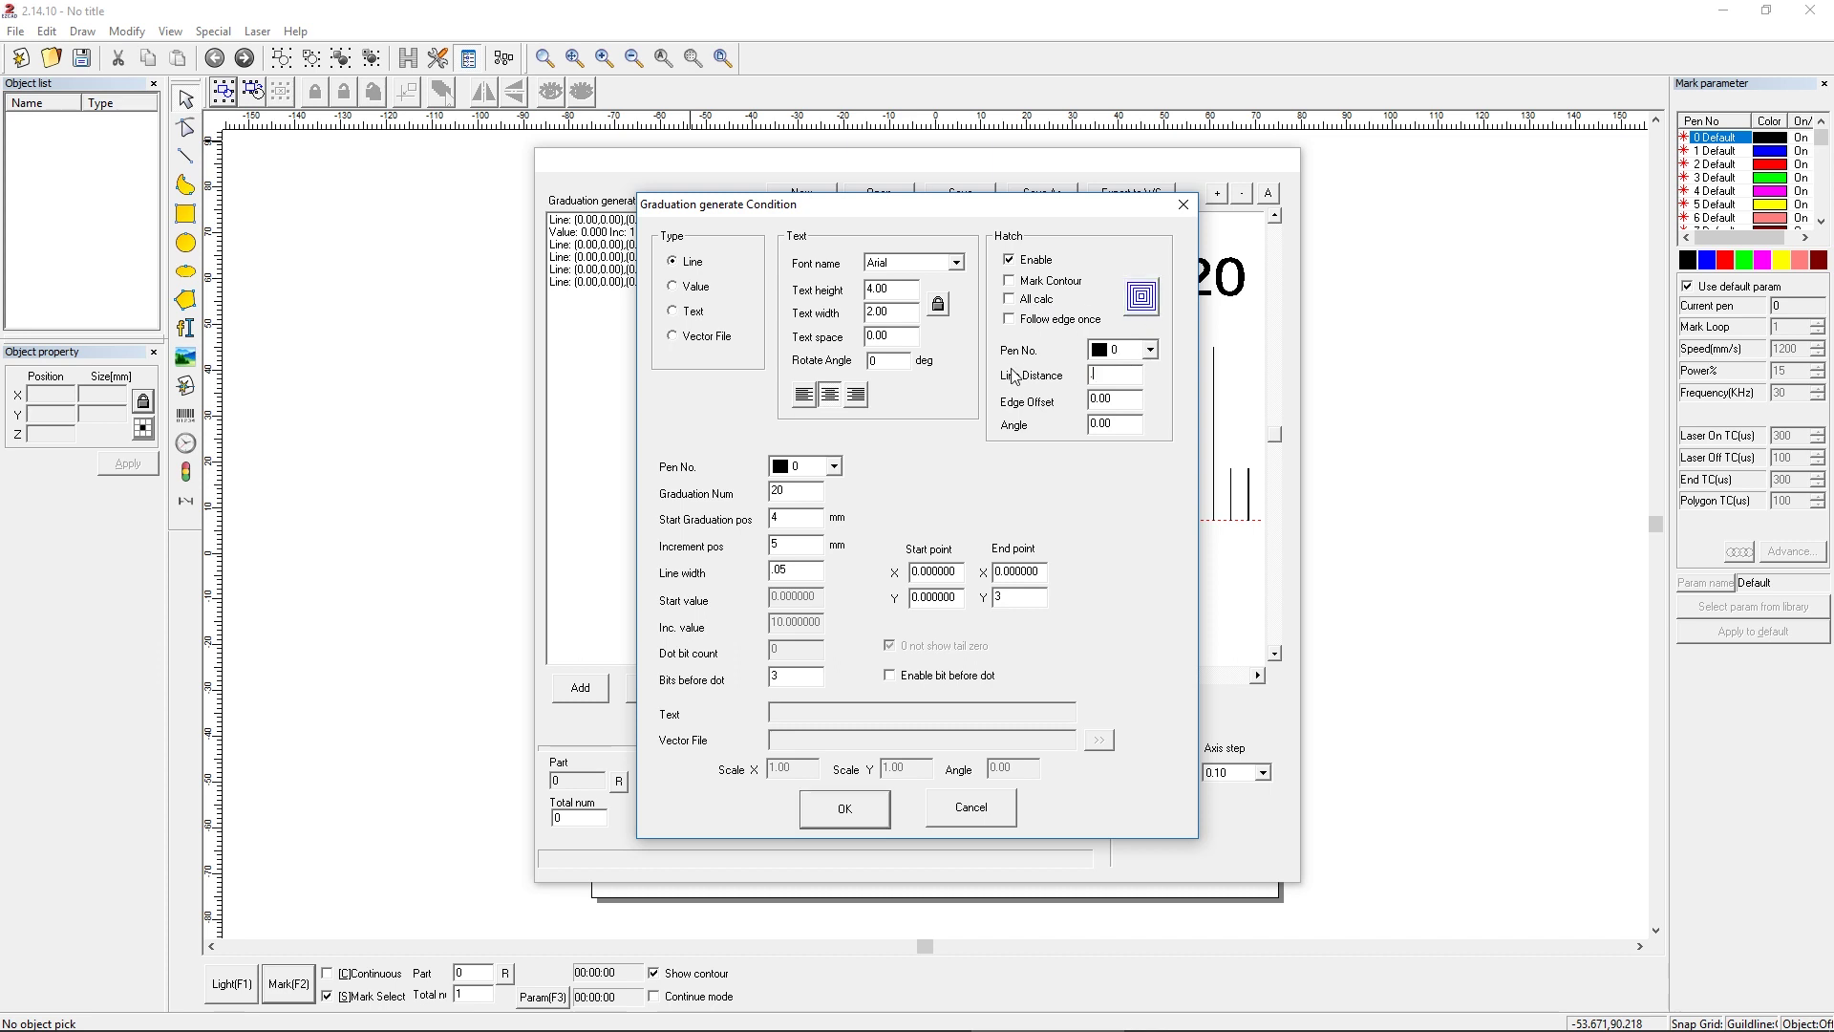
type("01")
left_click(851, 808)
scroll(1132, 544, "down", 3)
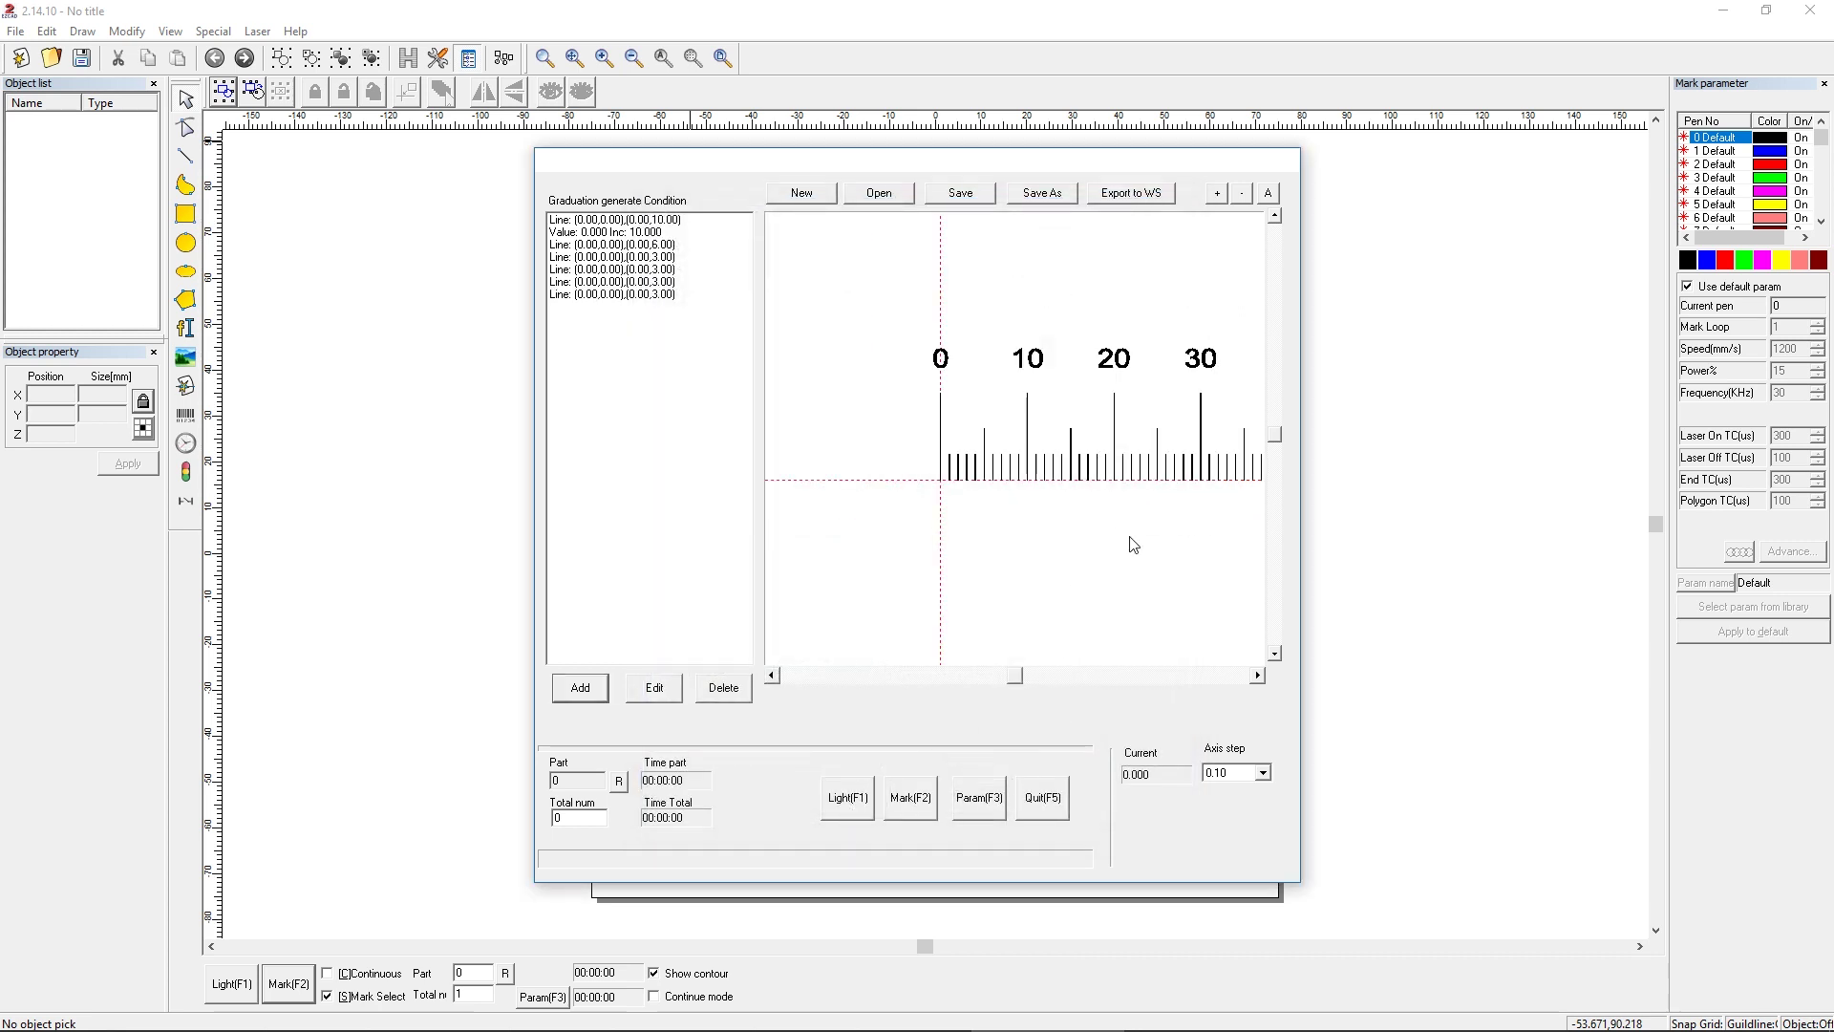
- Begin a Value graduation condition with 10 graduations and a start graduation position of 5 mm
scroll(1169, 440, "up", 1)
scroll(1173, 477, "up", 1)
scroll(1091, 461, "down", 3)
scroll(1108, 458, "up", 3)
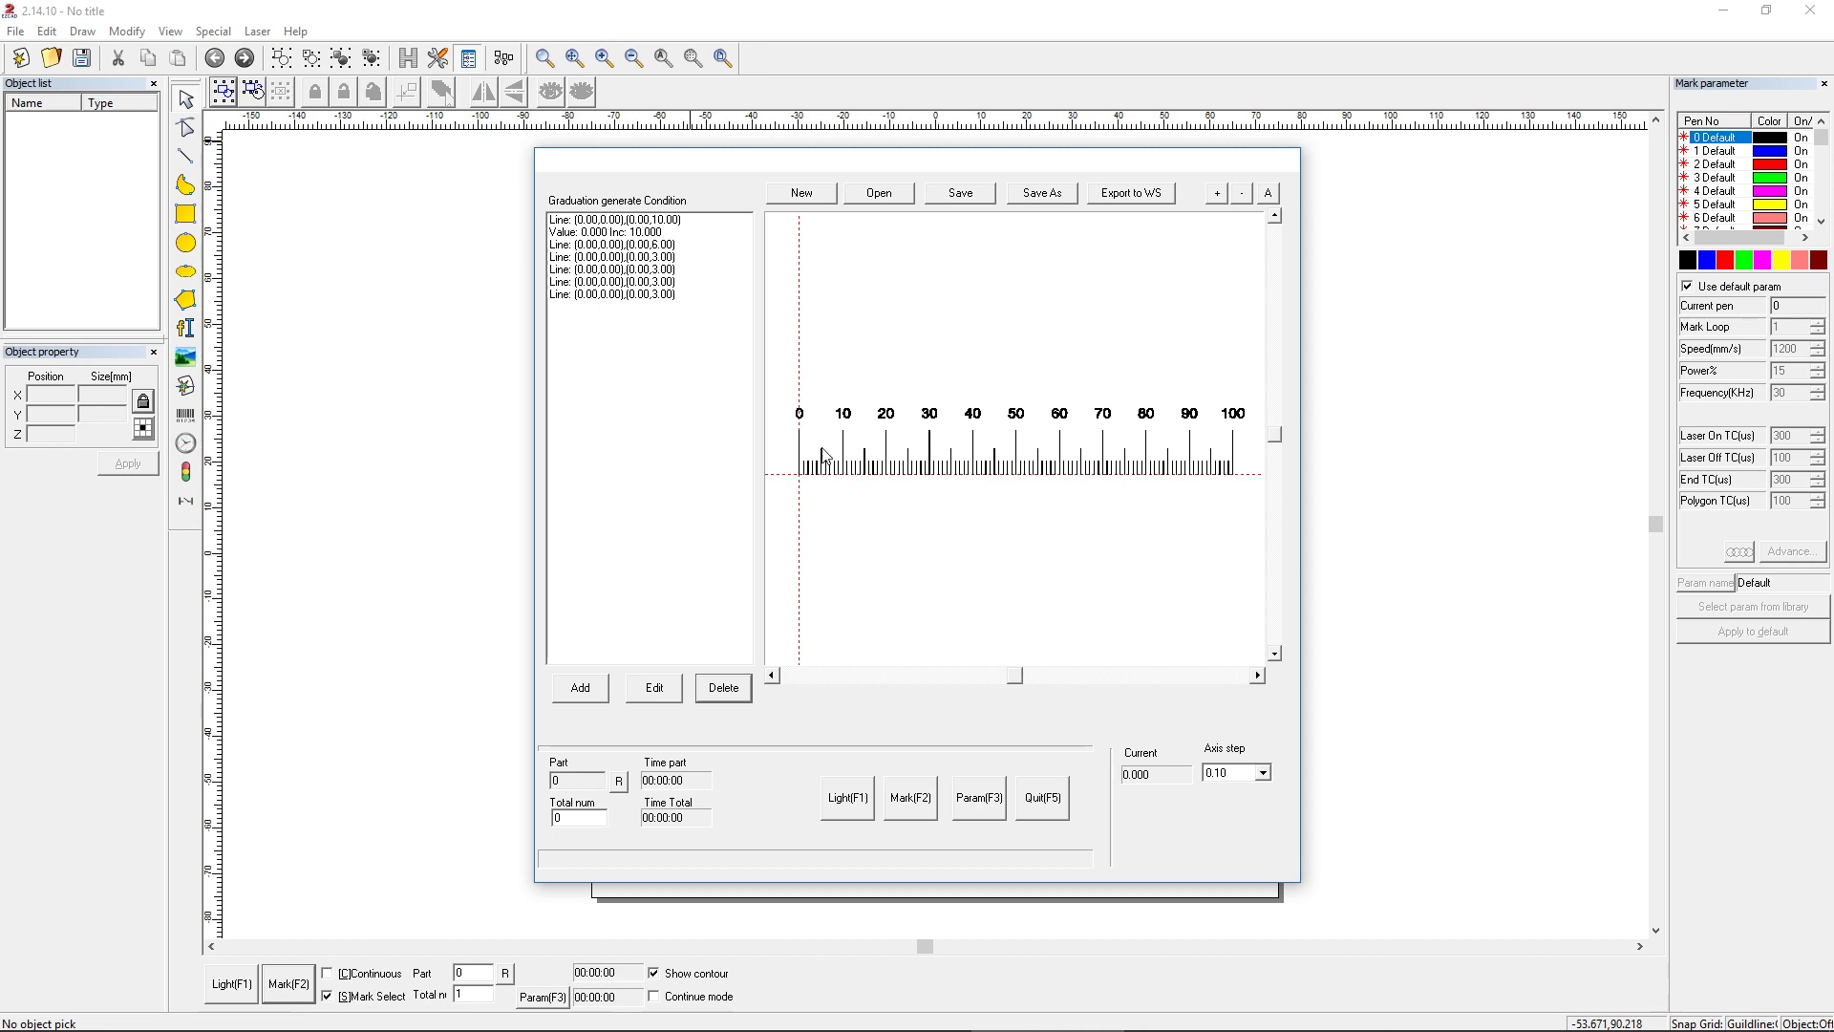
left_click(597, 692)
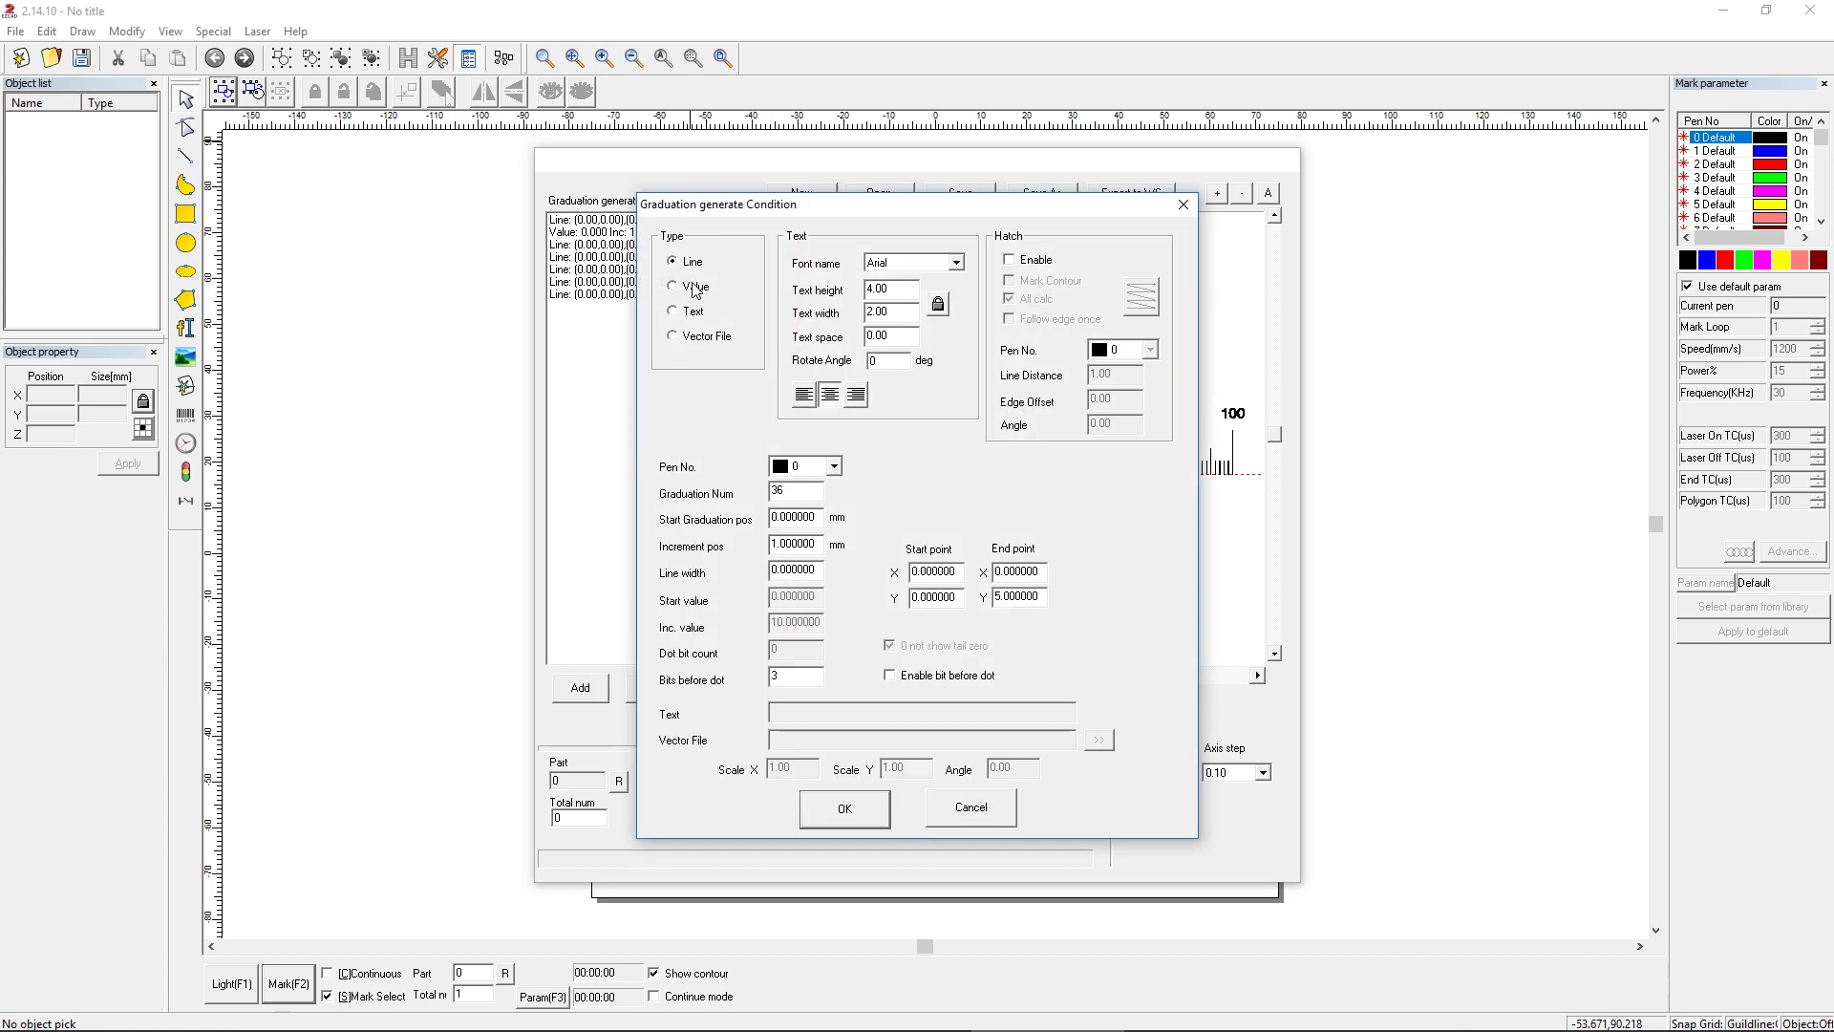
left_click(696, 290)
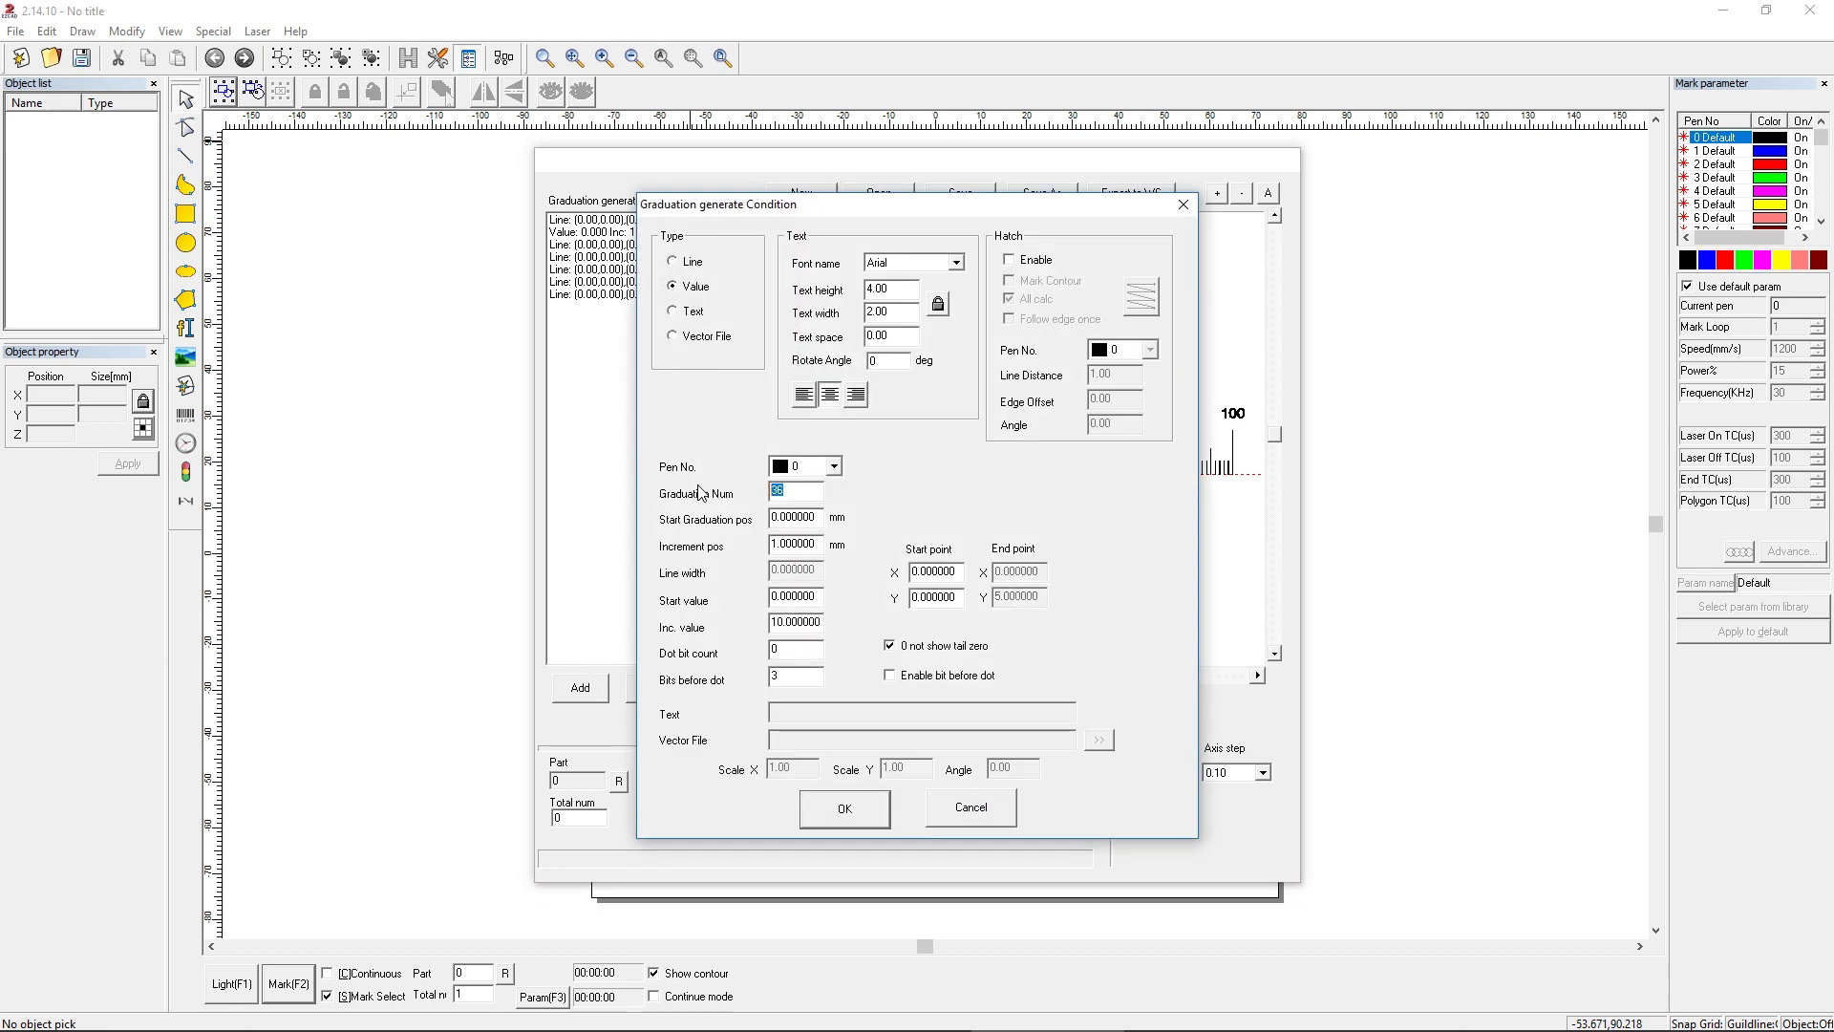
type("10")
key("Tab")
type("5")
key("Tab")
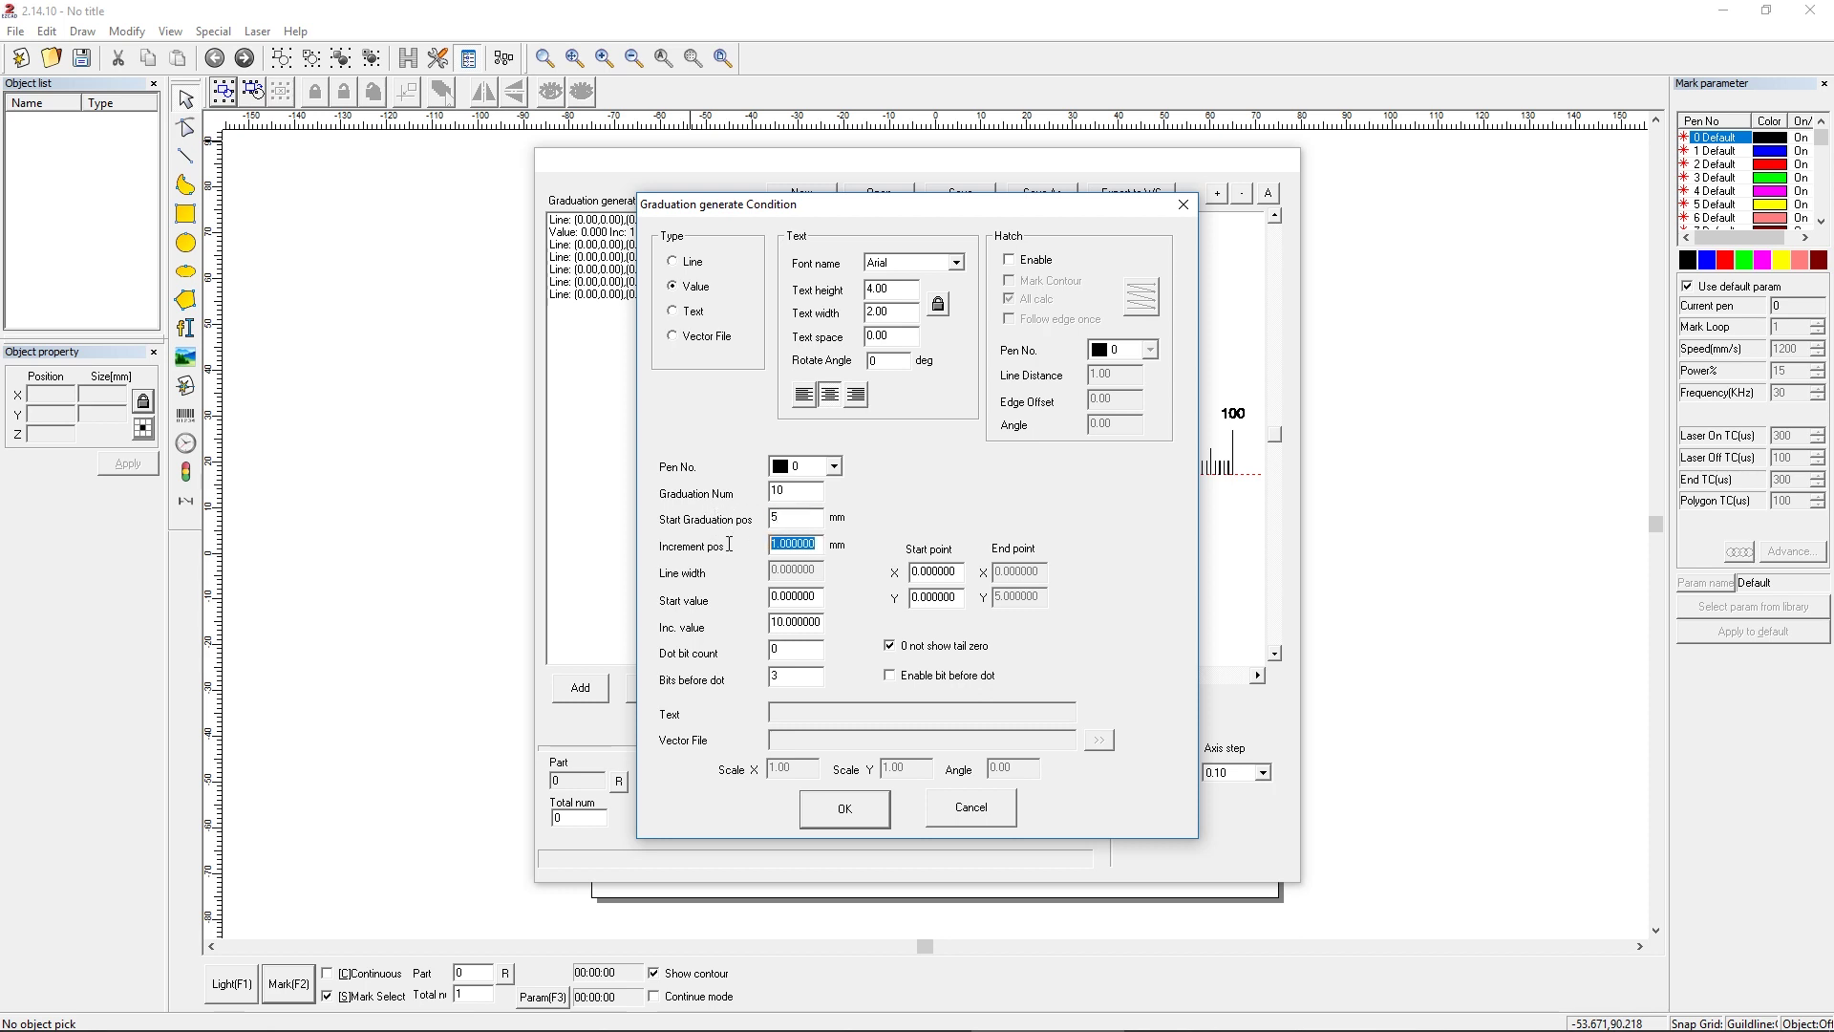
- Set the value labels' position increment to 10 mm, start value to 5 and value increment to 10
type("10")
key("Tab")
type("5")
key("Tab")
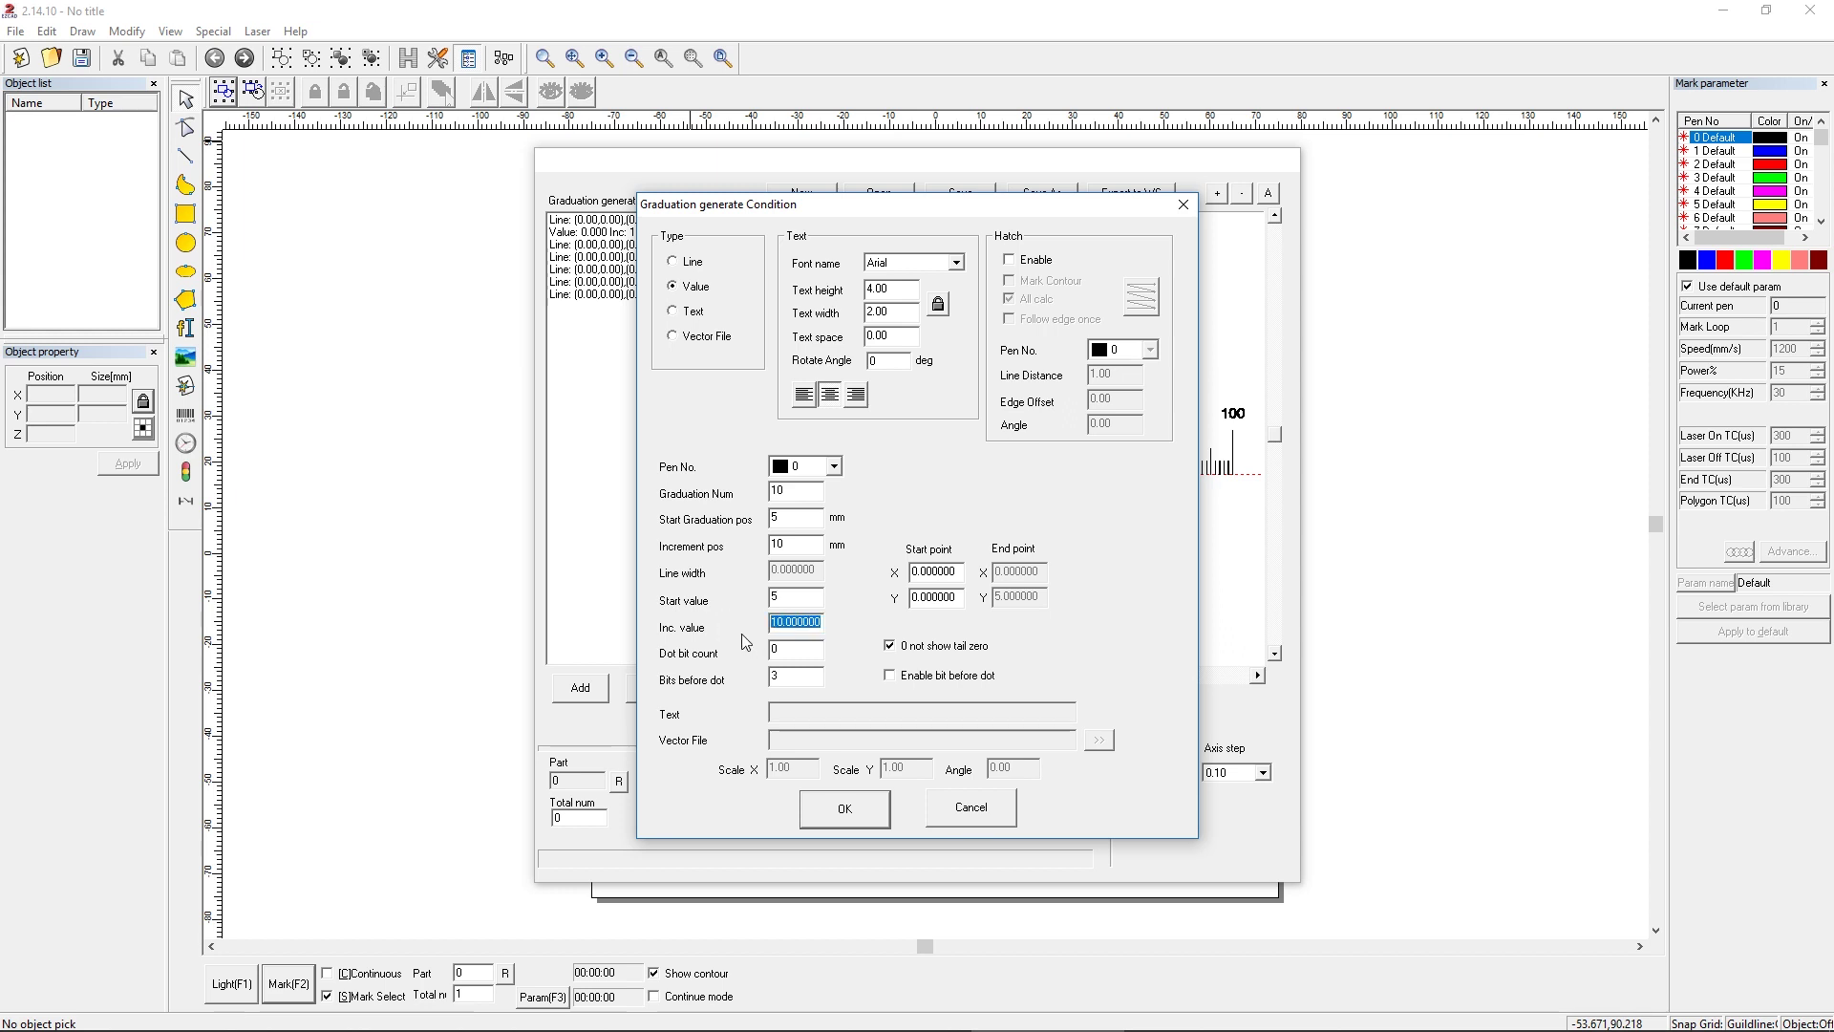
type("10")
- Set the value labels' start point Y to 7.5 and their text height to 2
left_click_drag(893, 208, 1294, 218)
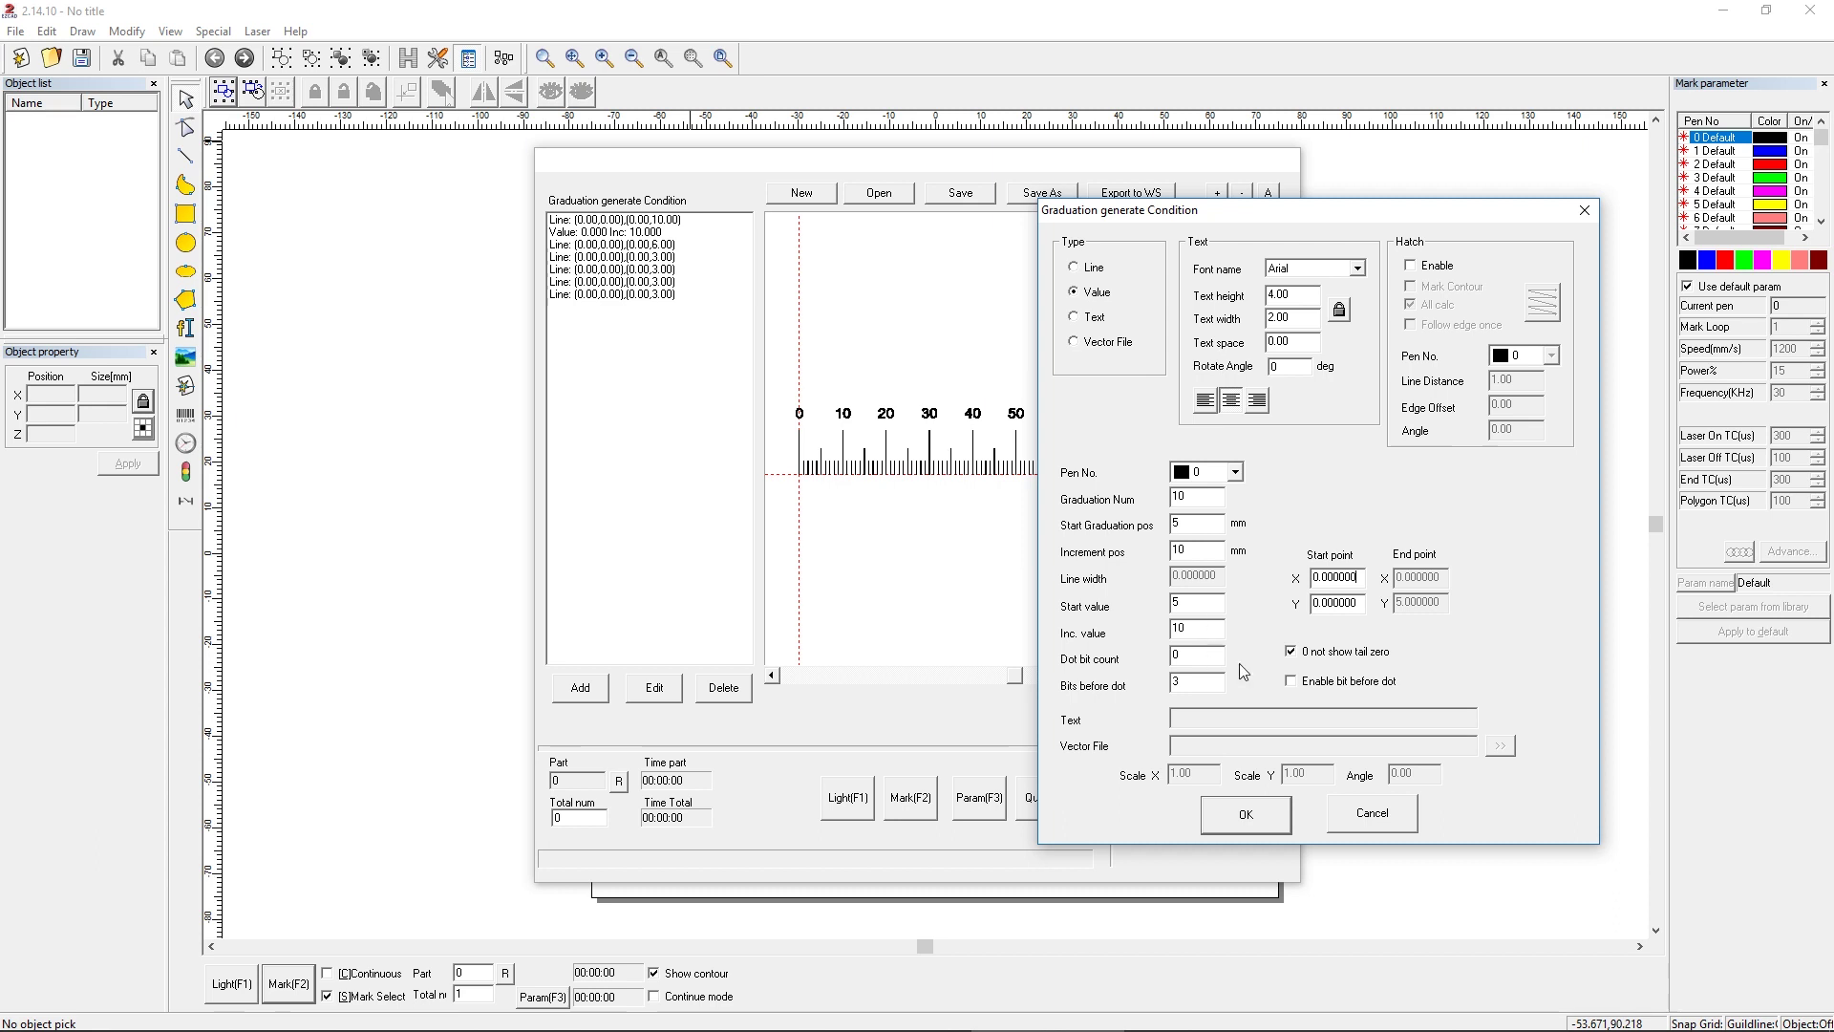
double_click(1363, 603)
type("7.5")
left_click_drag(1302, 293, 1218, 296)
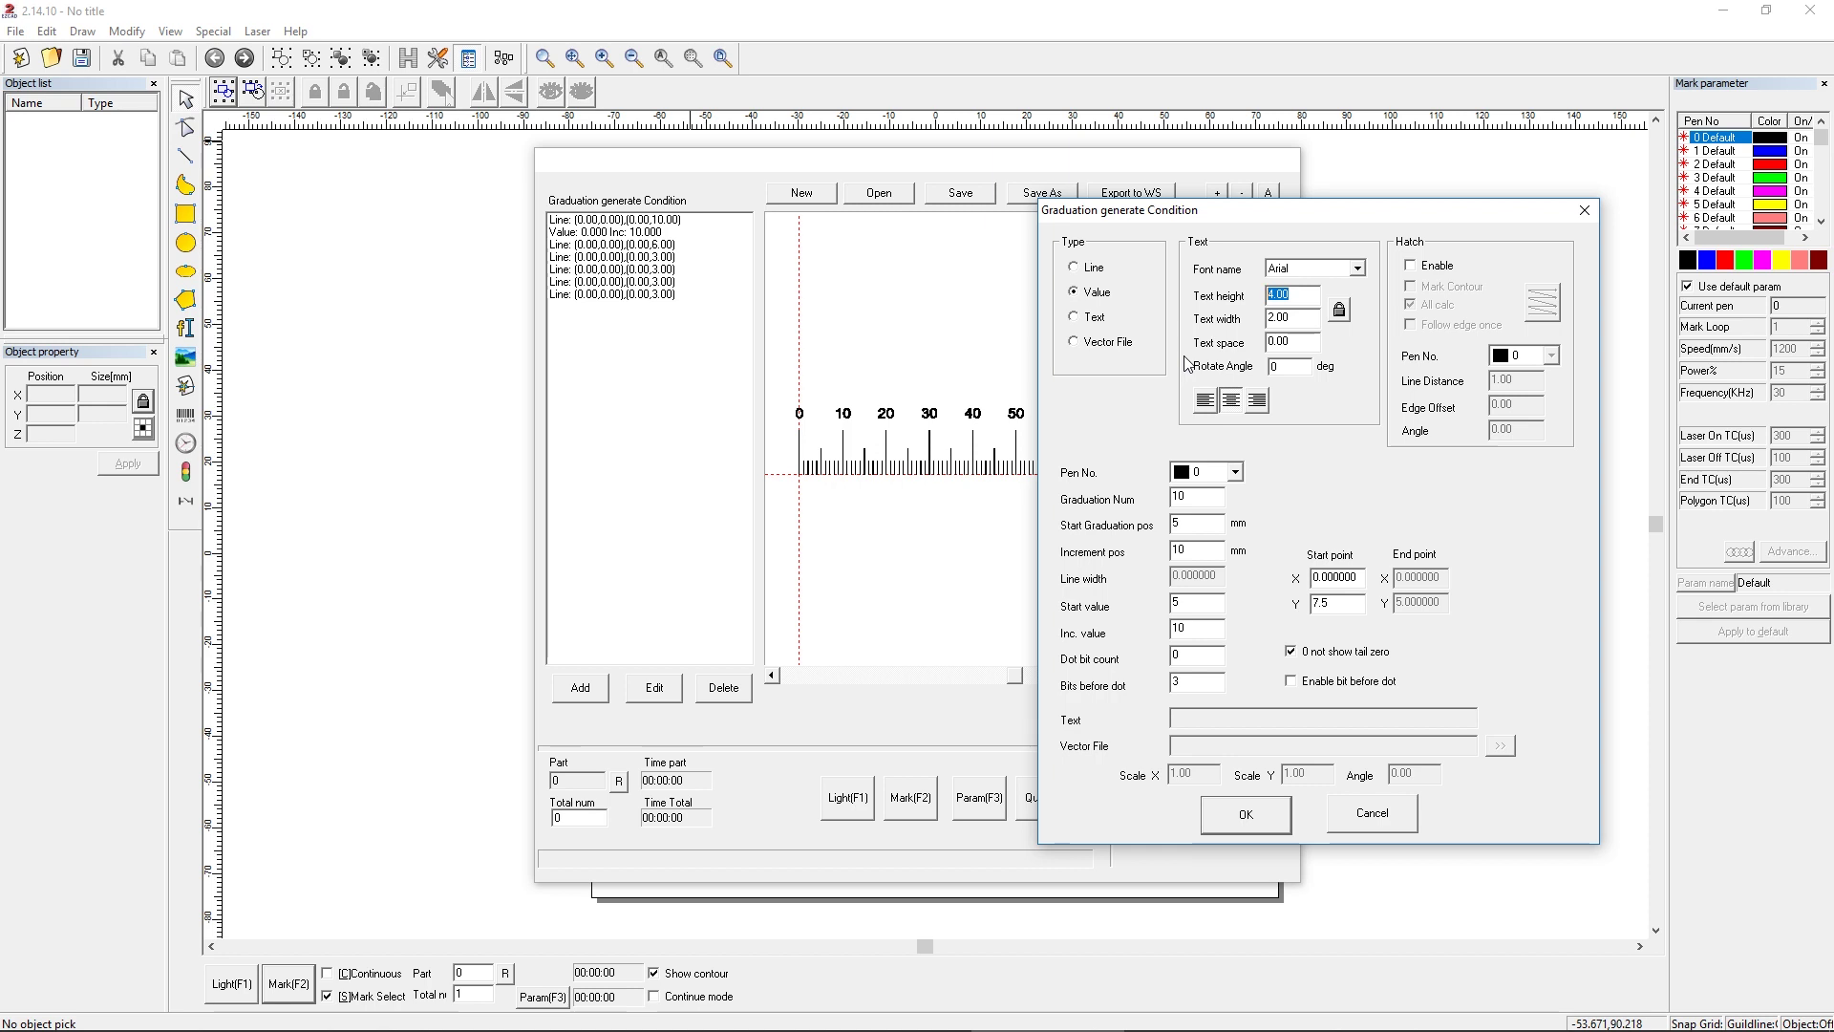
type("2")
- Enable serpentine hatching with All calc off and a finer line distance for the 5 mm labels, adding them to the ruler
left_click(1438, 267)
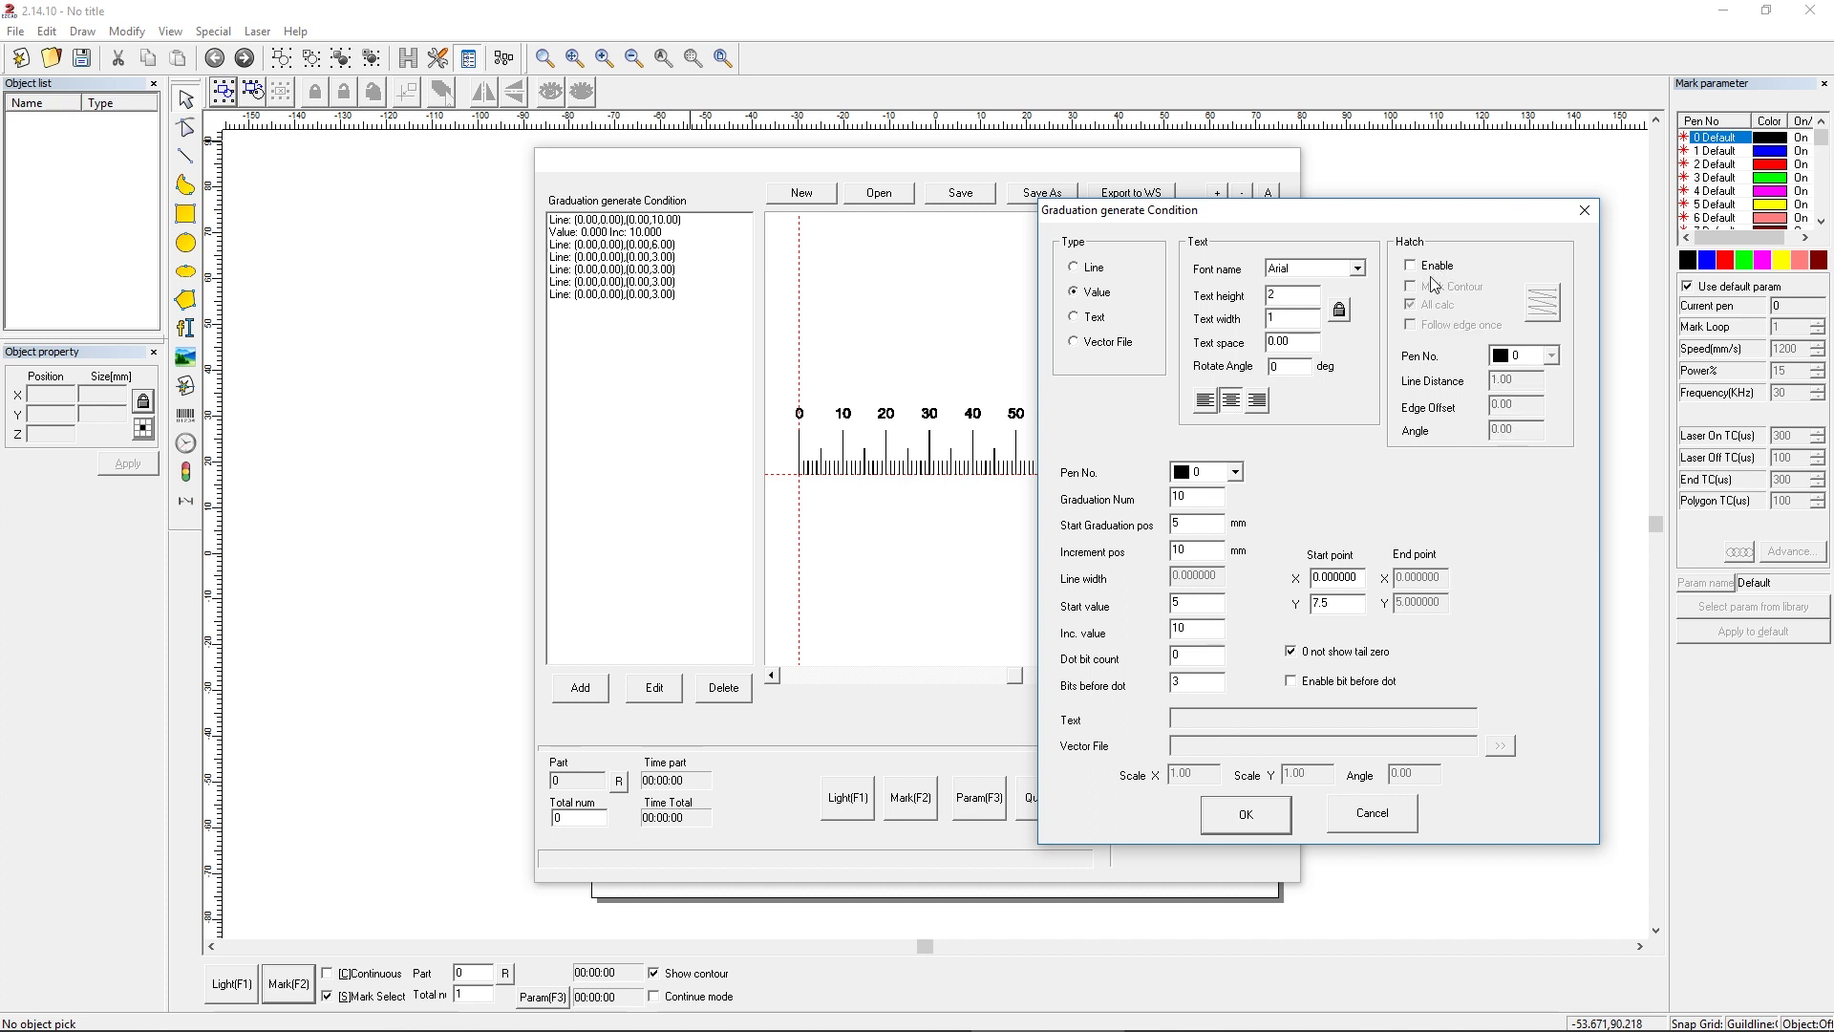
left_click(1438, 304)
left_click(1540, 307)
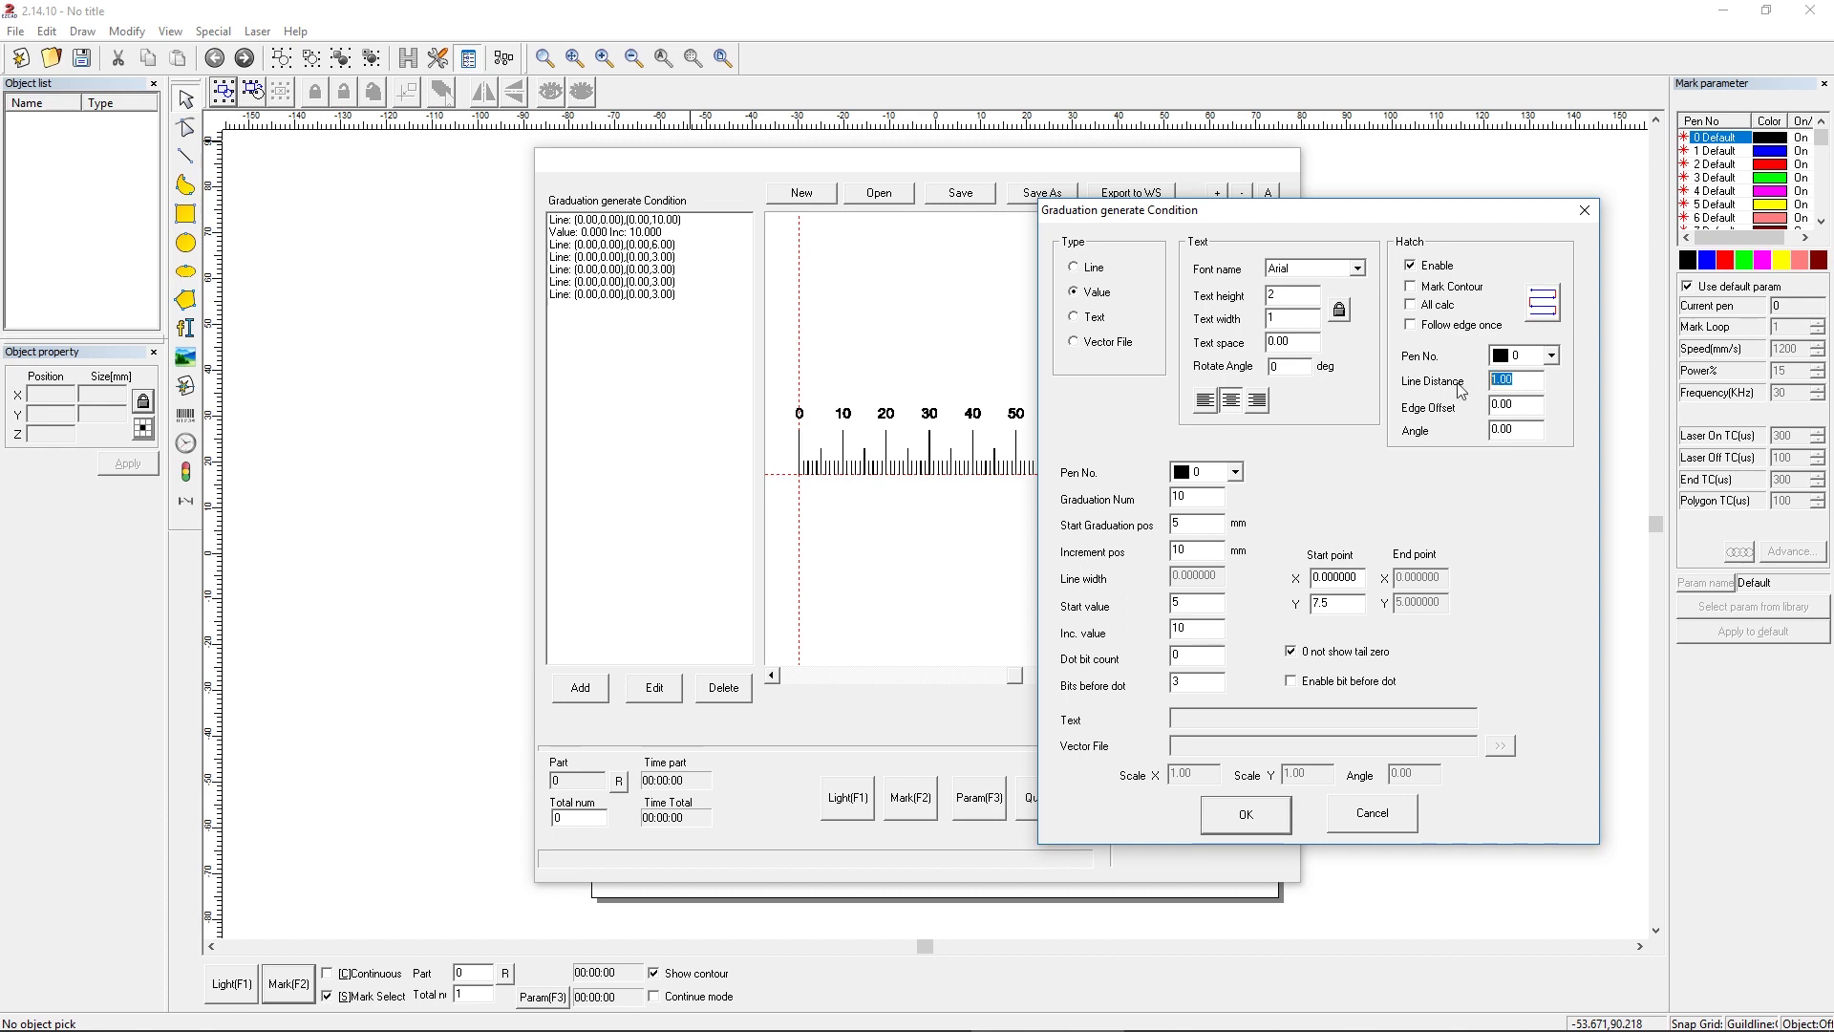
double_click(1515, 380)
type(".0")
left_click(1253, 804)
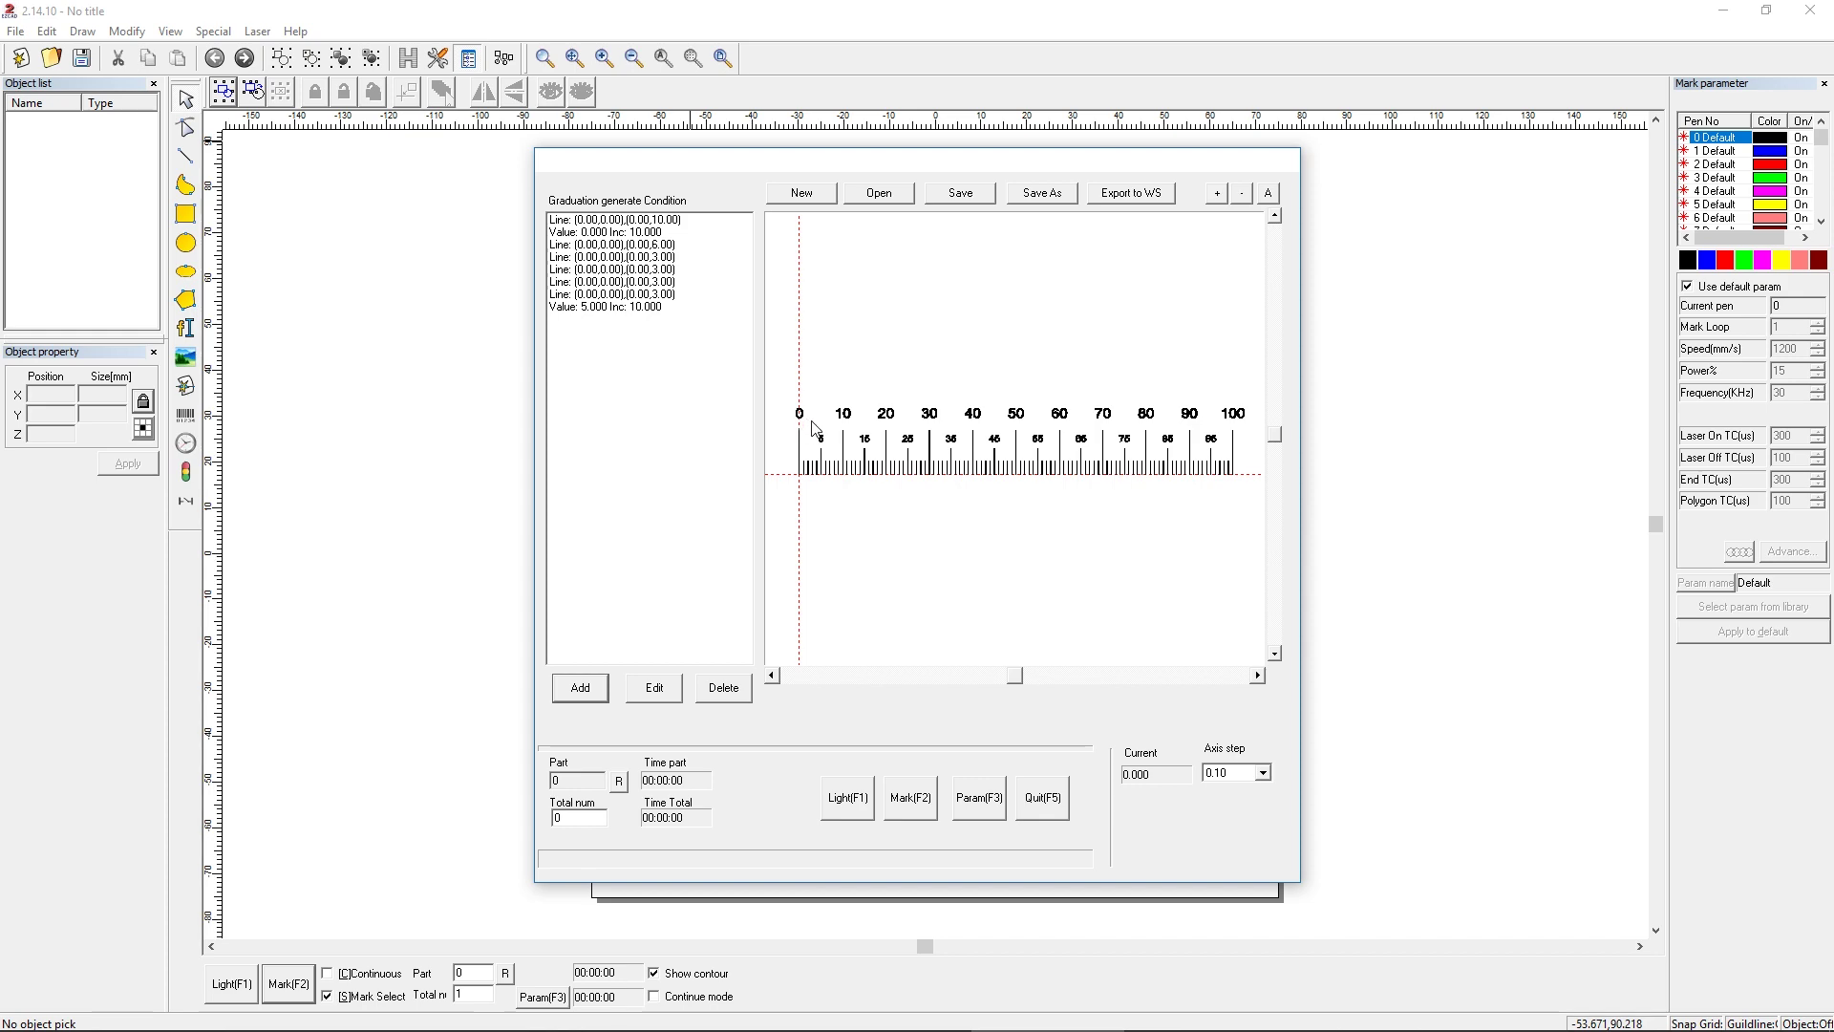
- Begin a Text graduation condition with text height 3 and one graduation
left_click(593, 691)
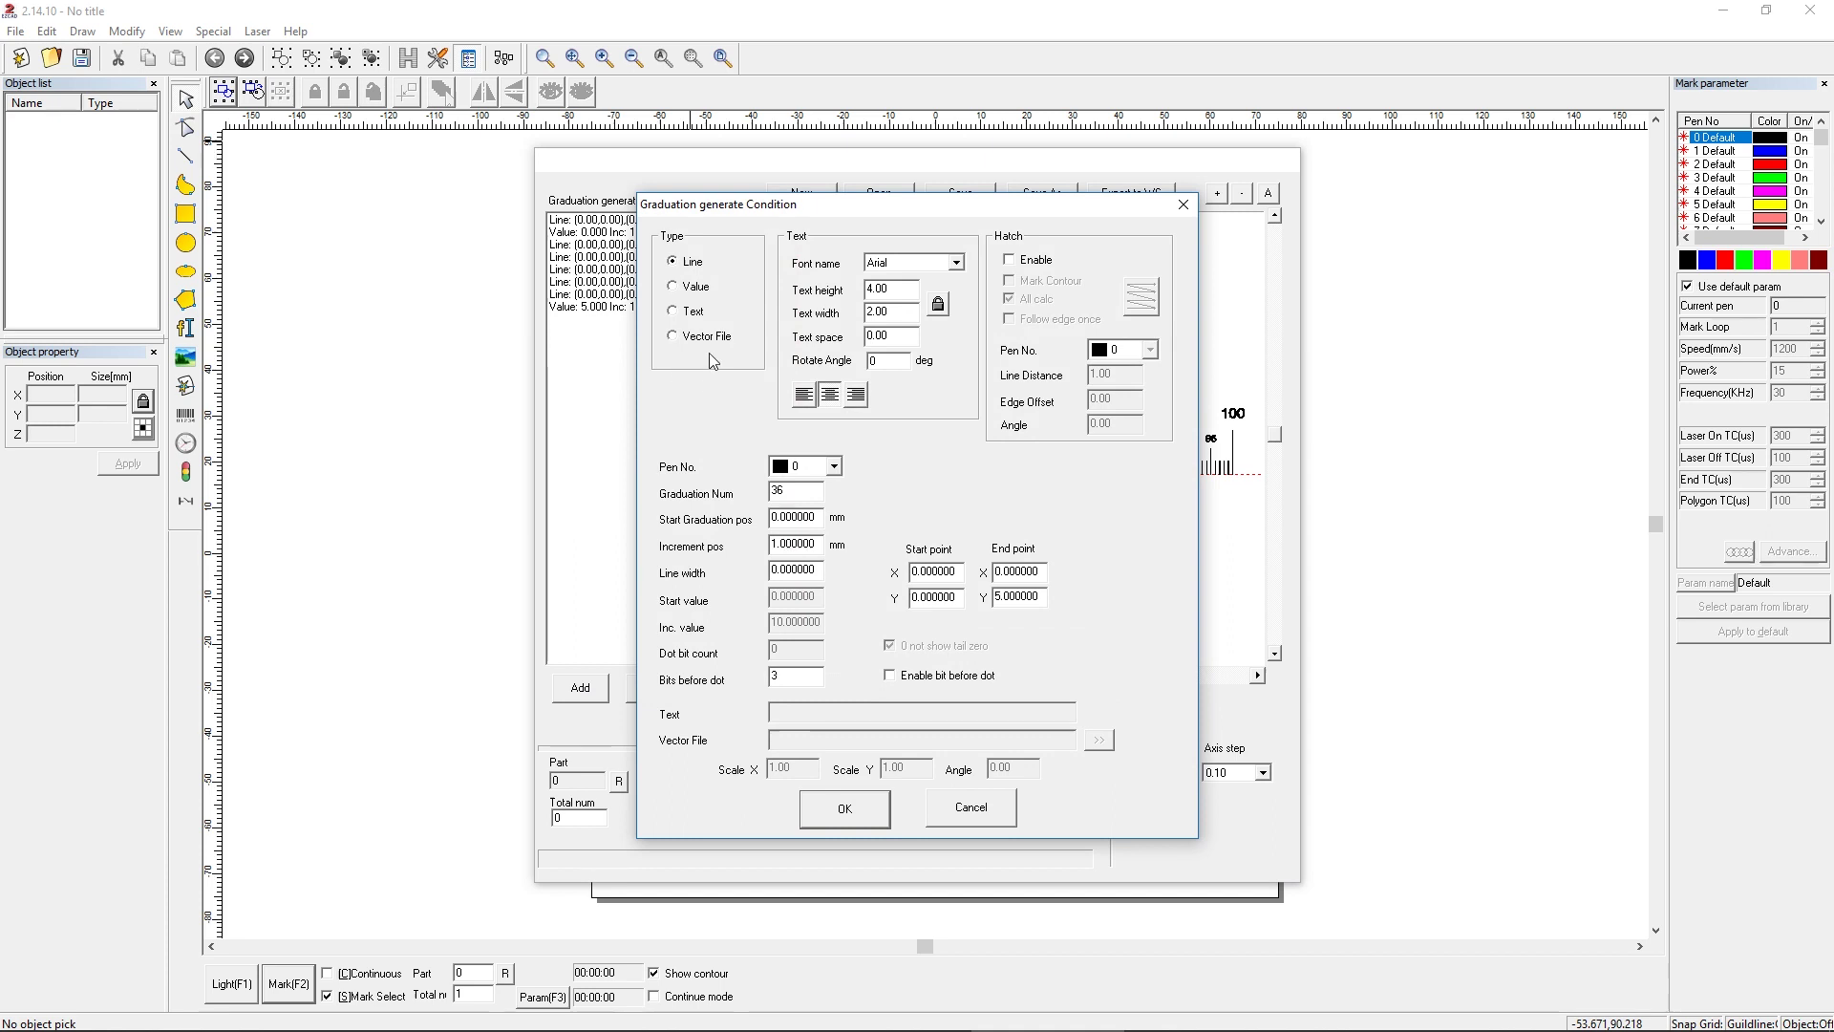
left_click(694, 313)
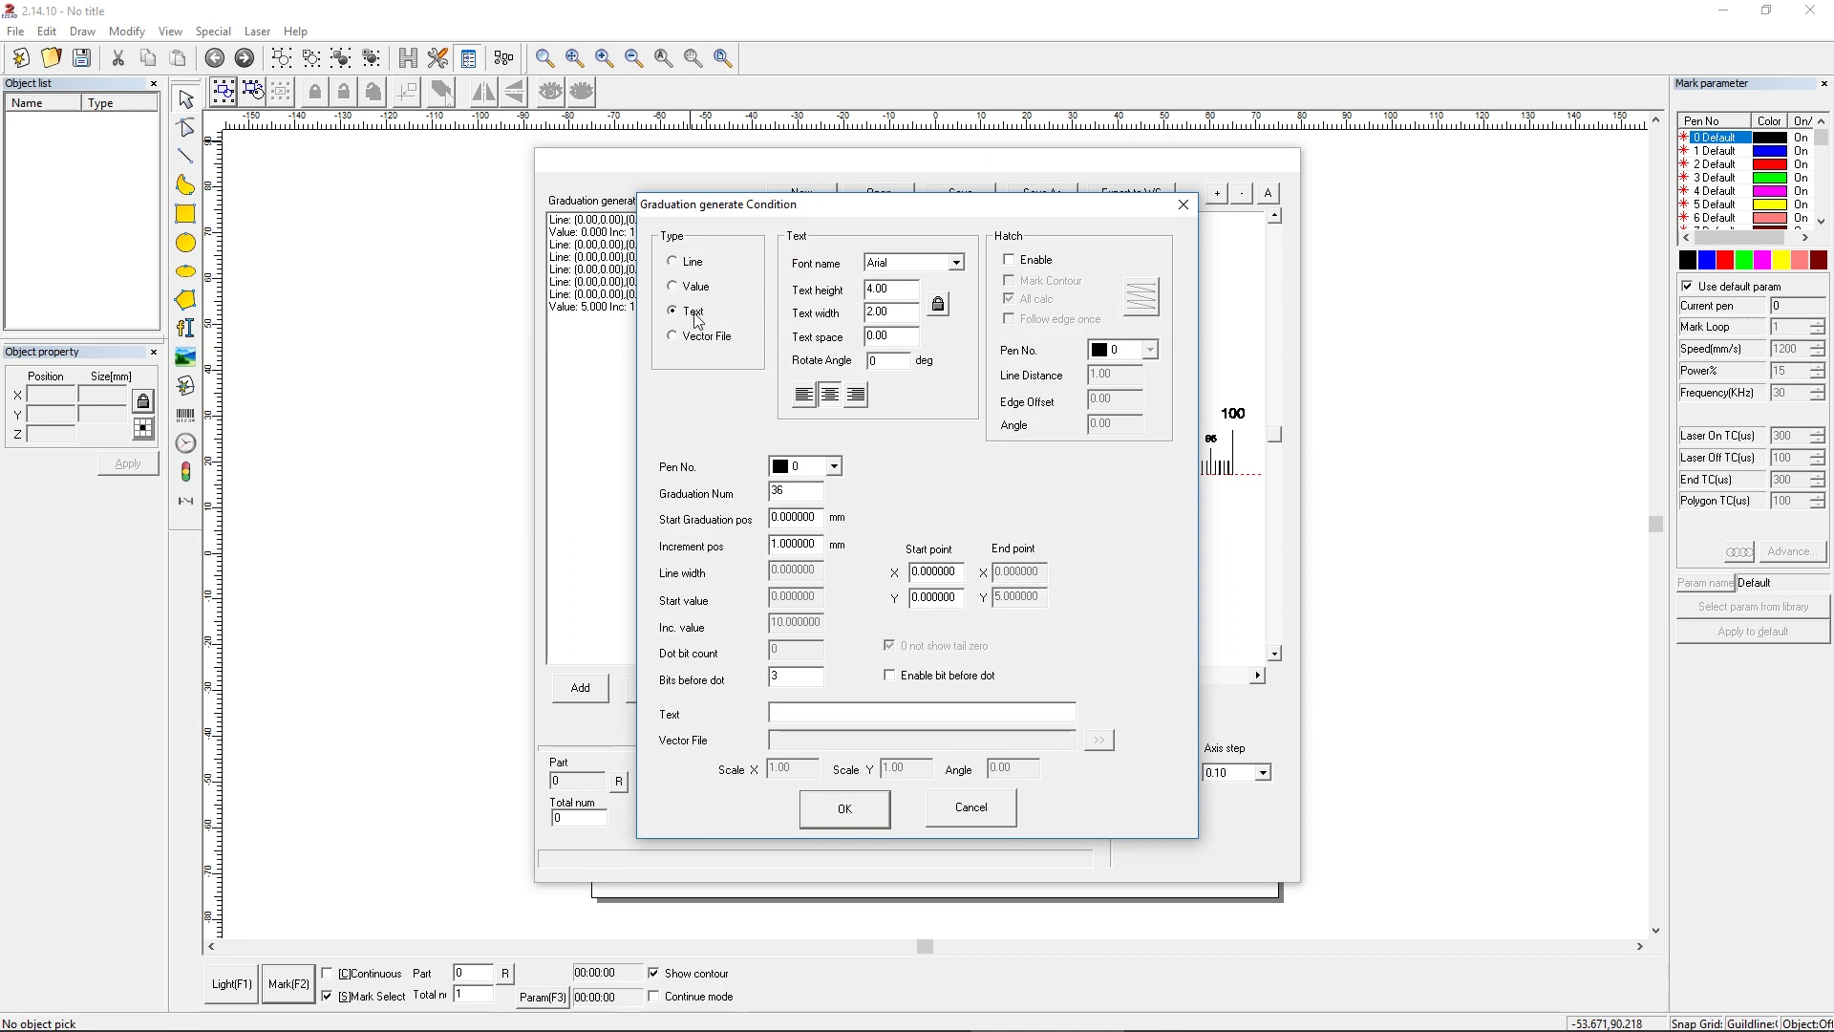
double_click(869, 290)
type("3")
double_click(789, 489)
type("1")
double_click(814, 517)
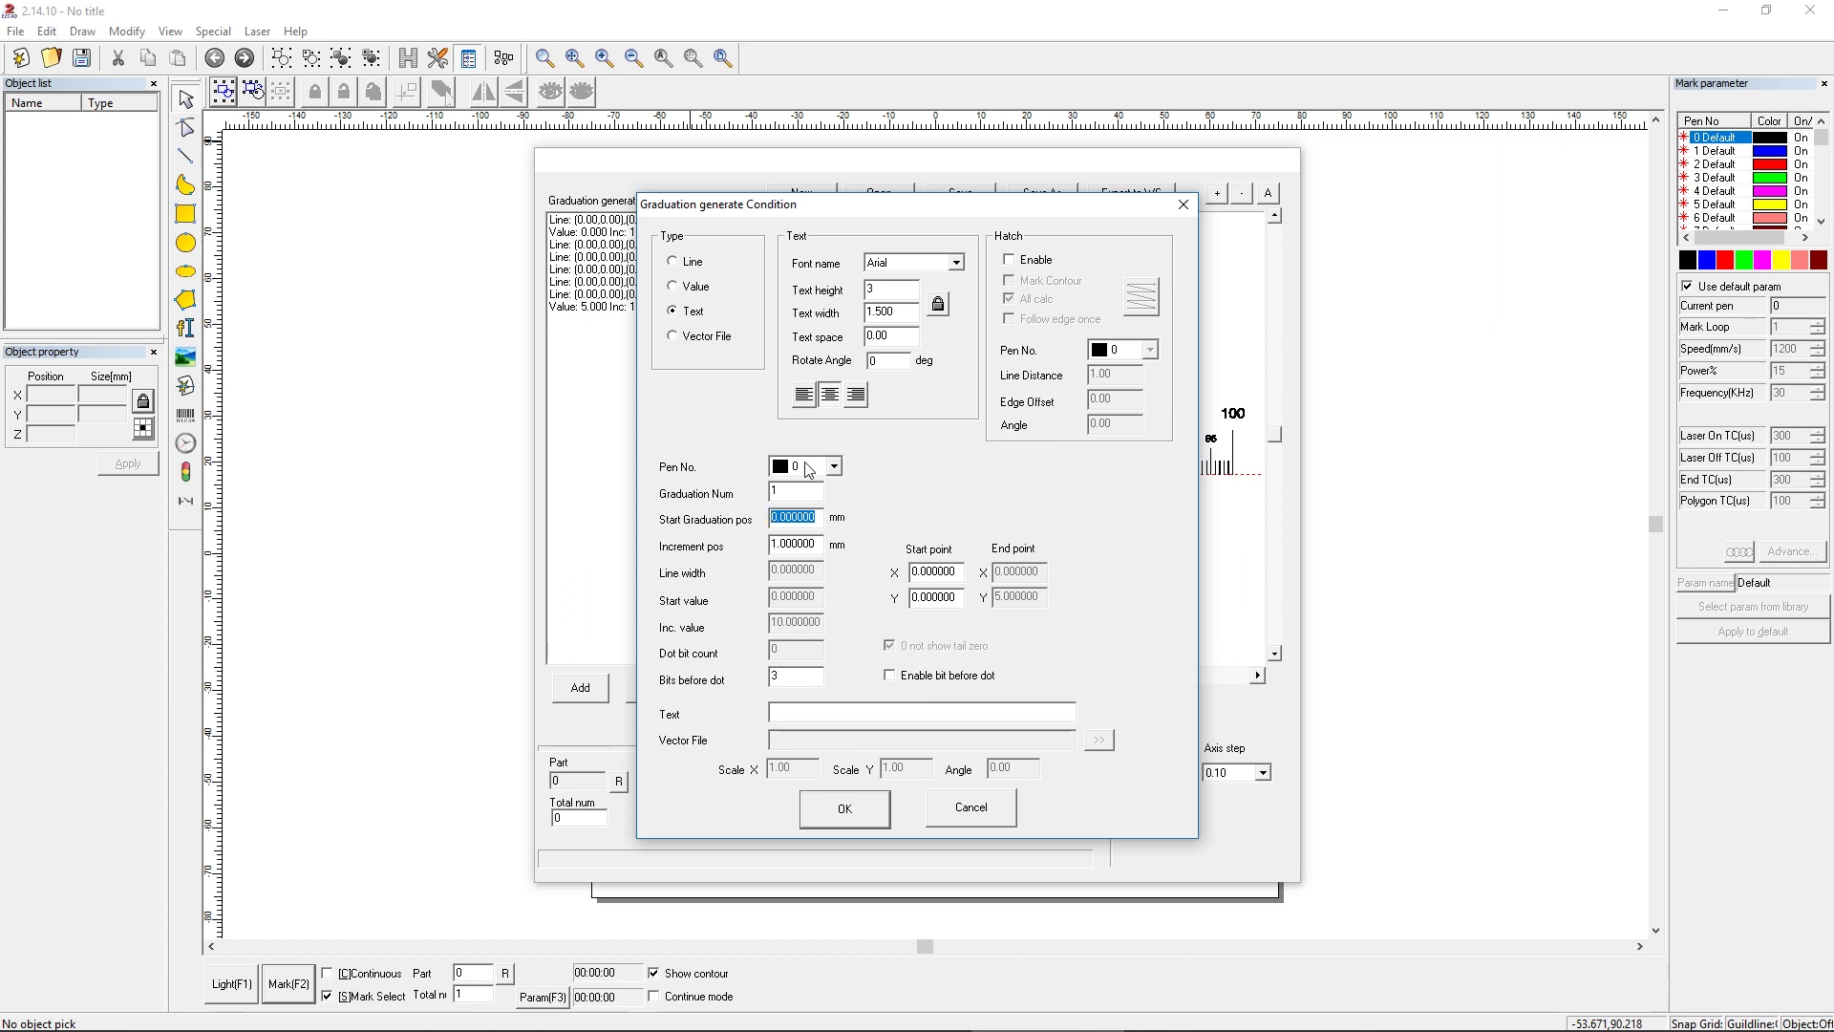
- Set the text condition's start graduation position to 0, start point to X 1, Y 8, and its text to "mm"
left_click_drag(811, 207, 1296, 216)
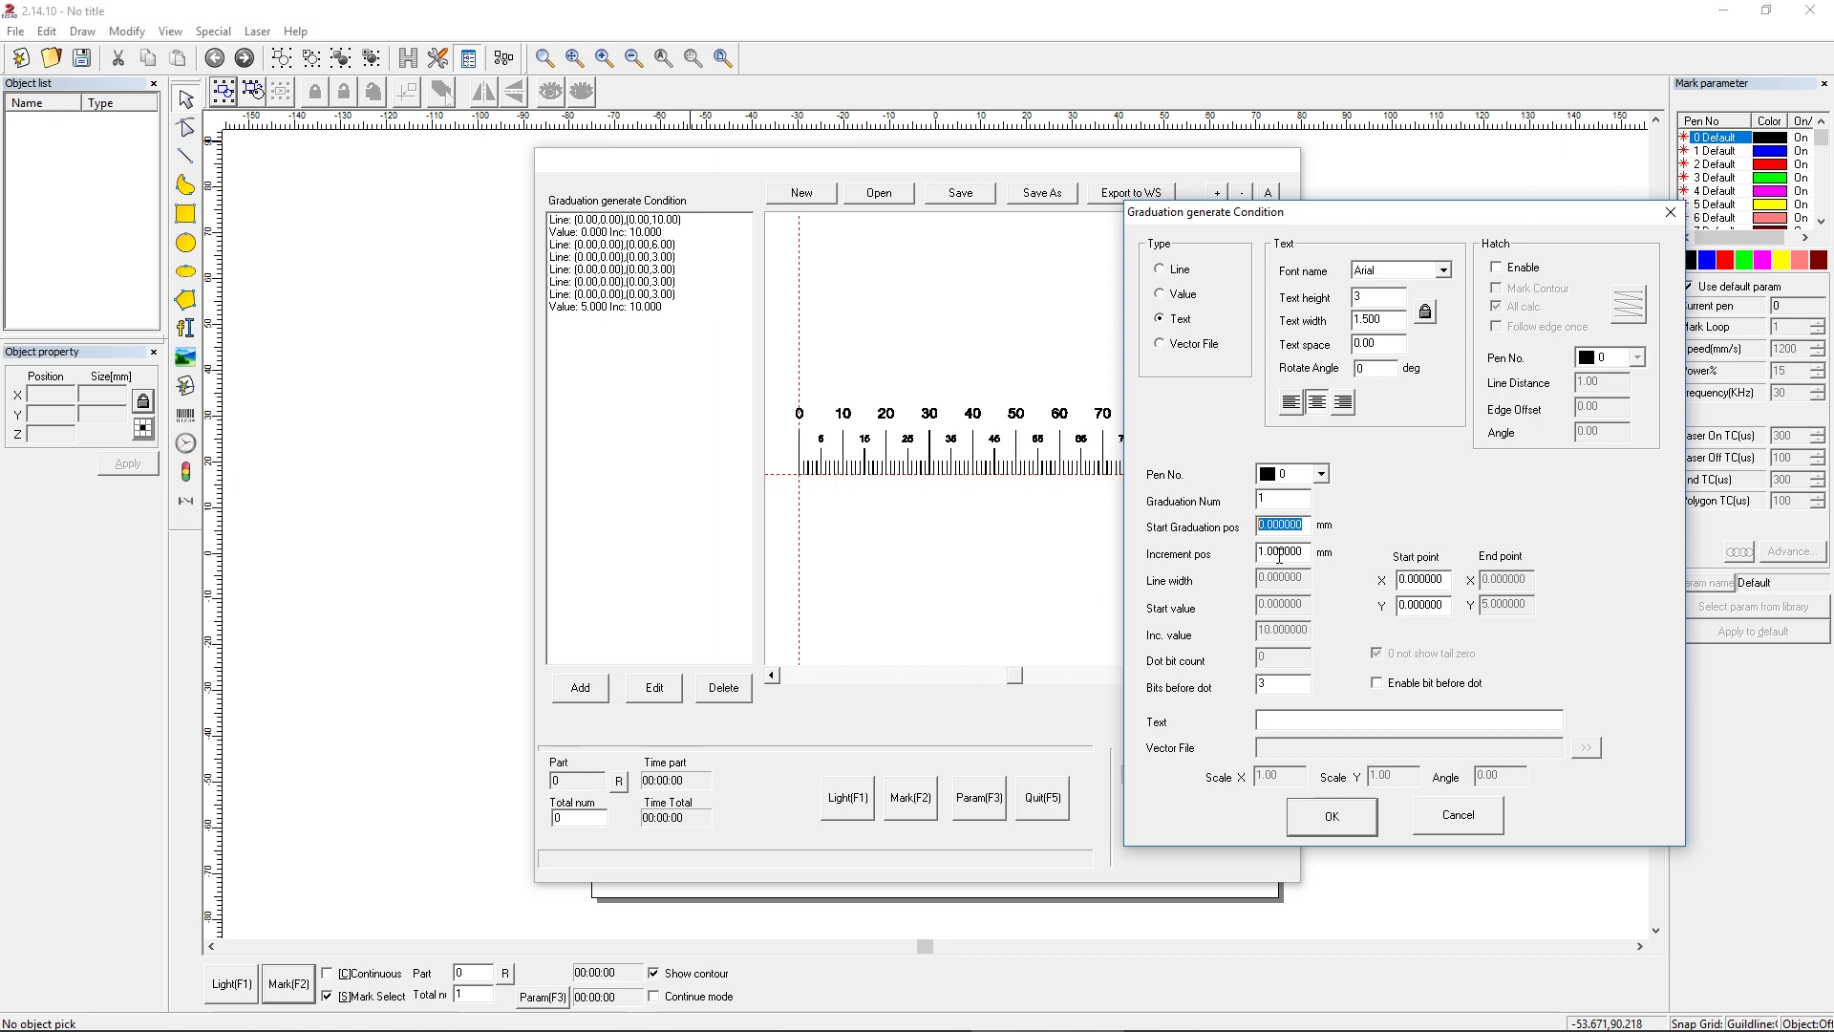
type("1")
key("Tab")
key("shift+Tab")
type("0")
double_click(1448, 588)
type("1")
double_click(1423, 606)
type("8")
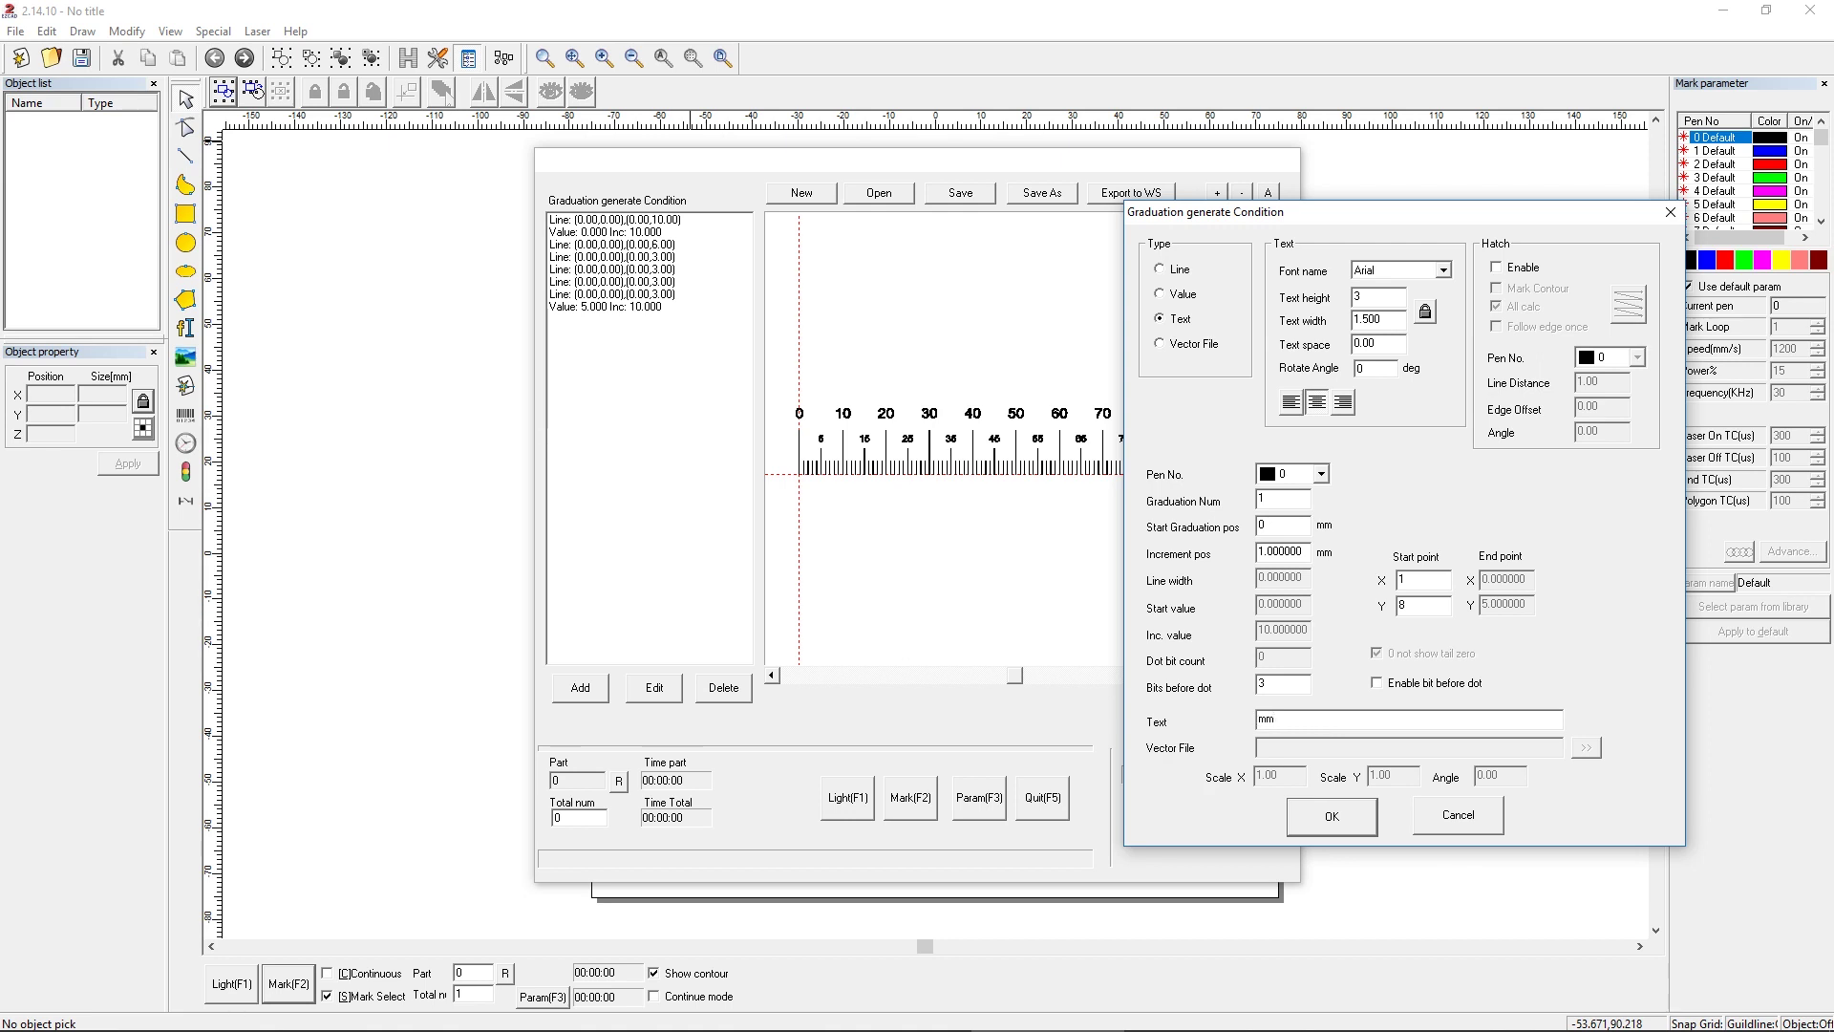
- Enable serpentine hatching with All calc off and line distance 0.01 for the mm text, adding it to the ruler
left_click(1523, 268)
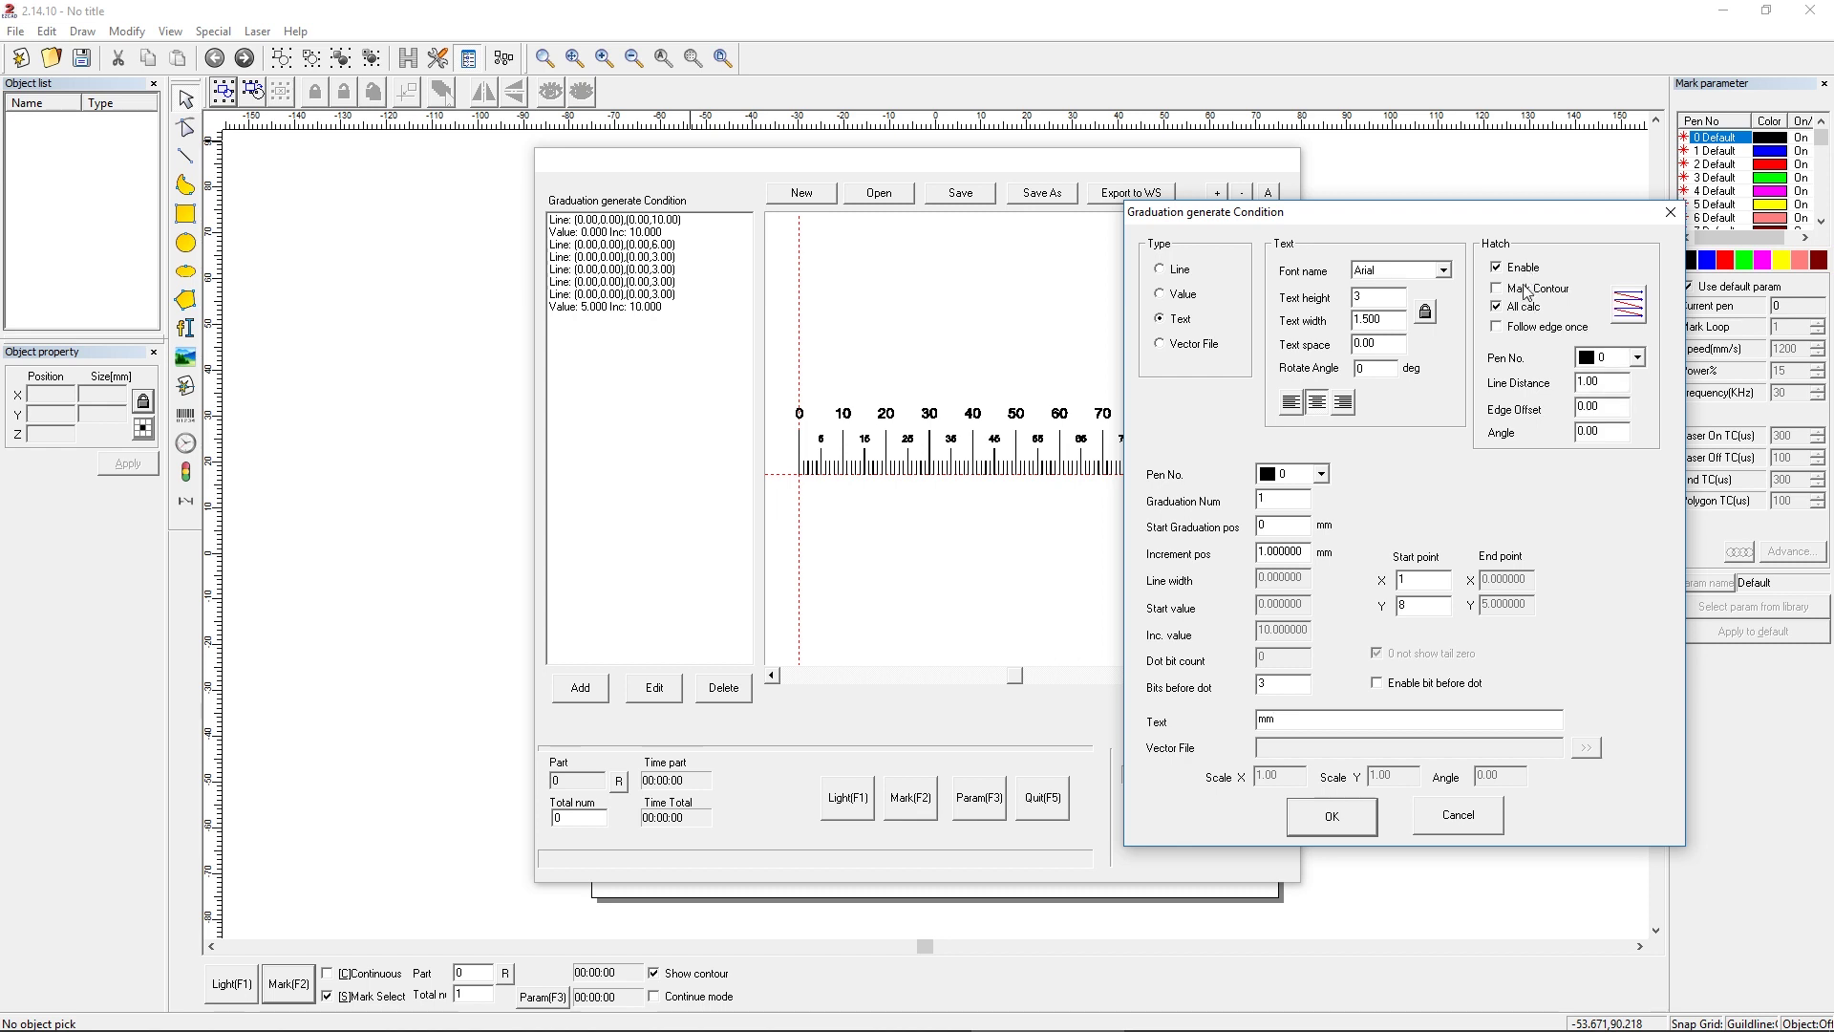
left_click(1635, 316)
double_click(1582, 384)
key("BackSpace")
left_click(1332, 817)
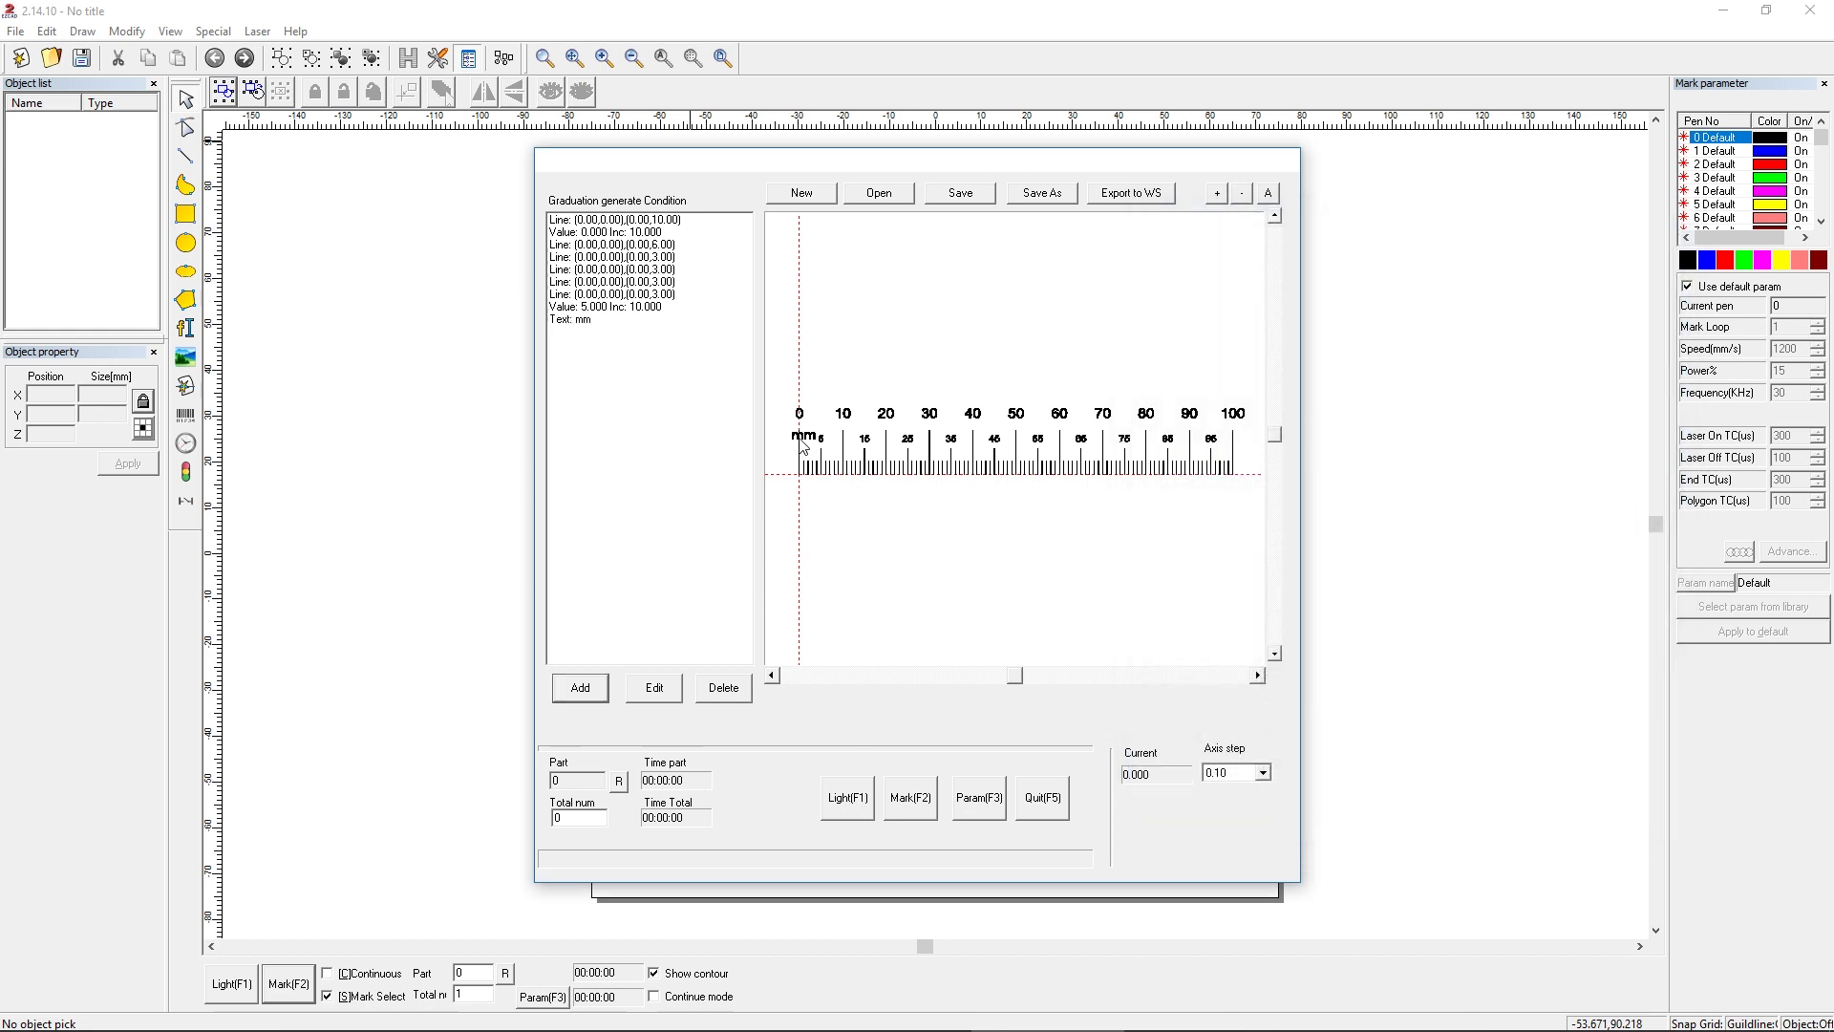
- Edit the mm text condition to start point X 1.5, Y 9 and text height 2
left_click(589, 320)
left_click(655, 688)
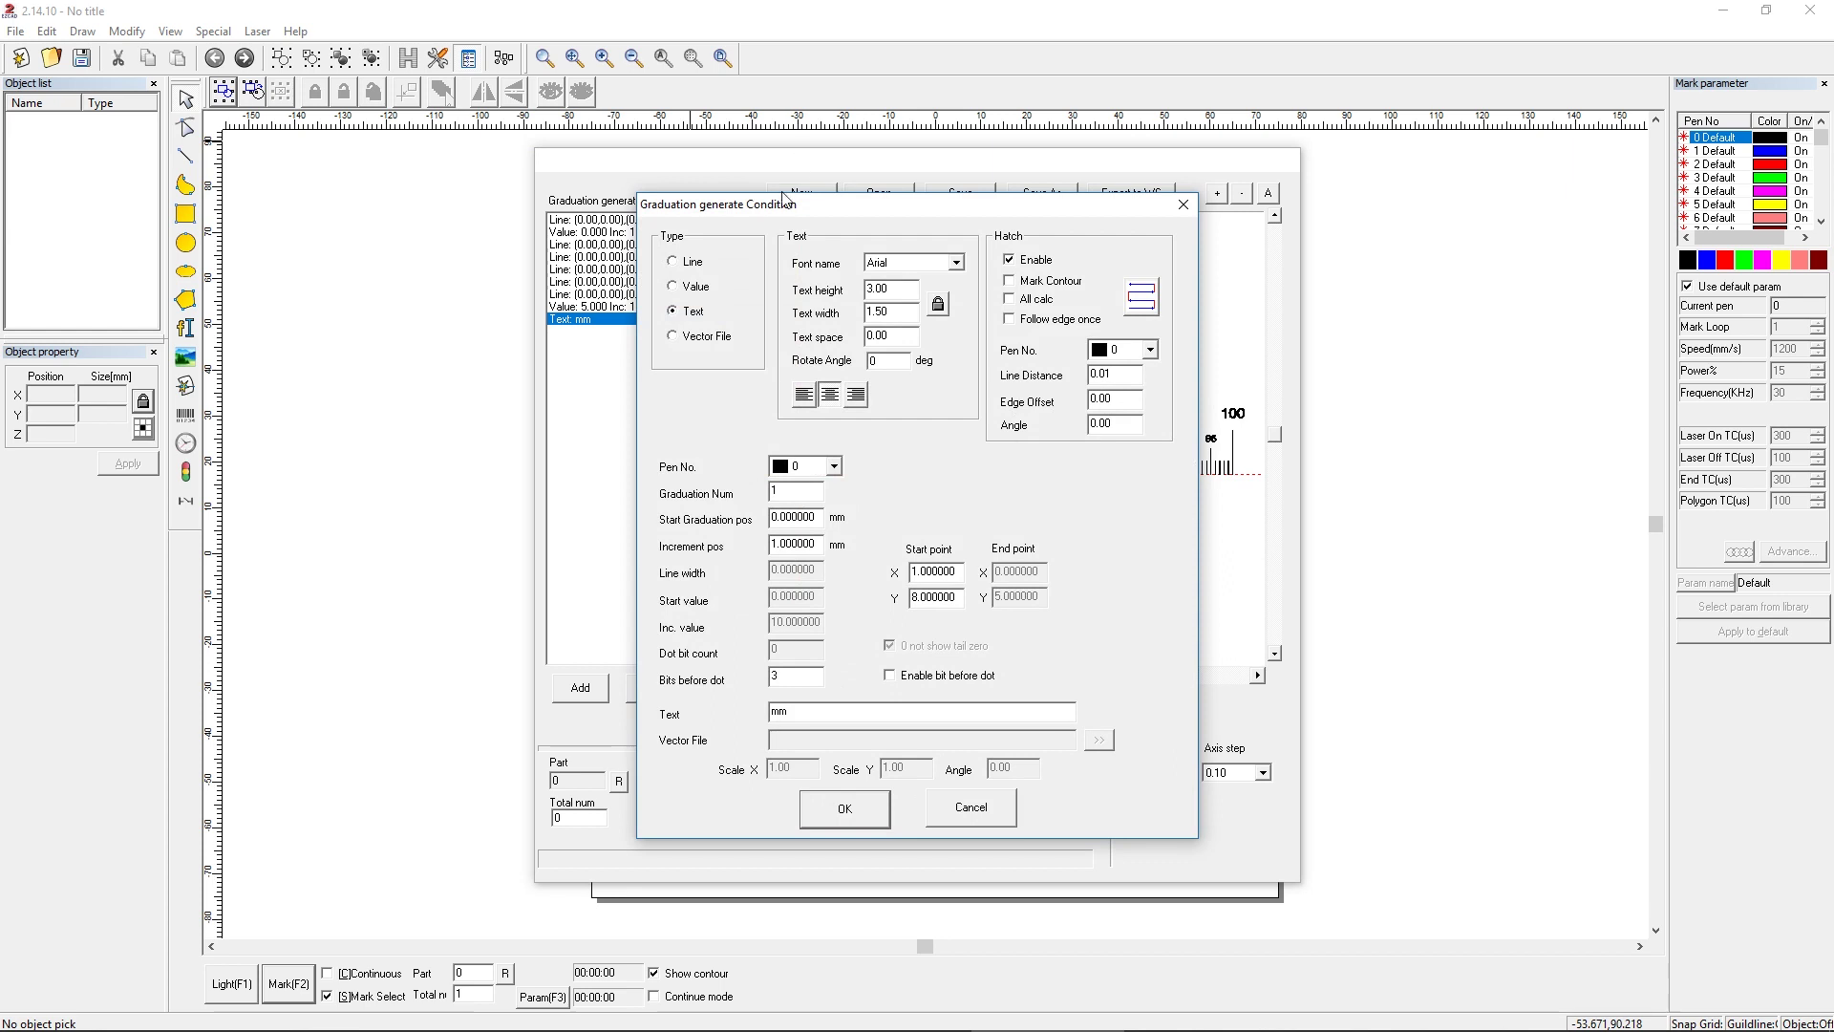
left_click_drag(783, 199, 1356, 205)
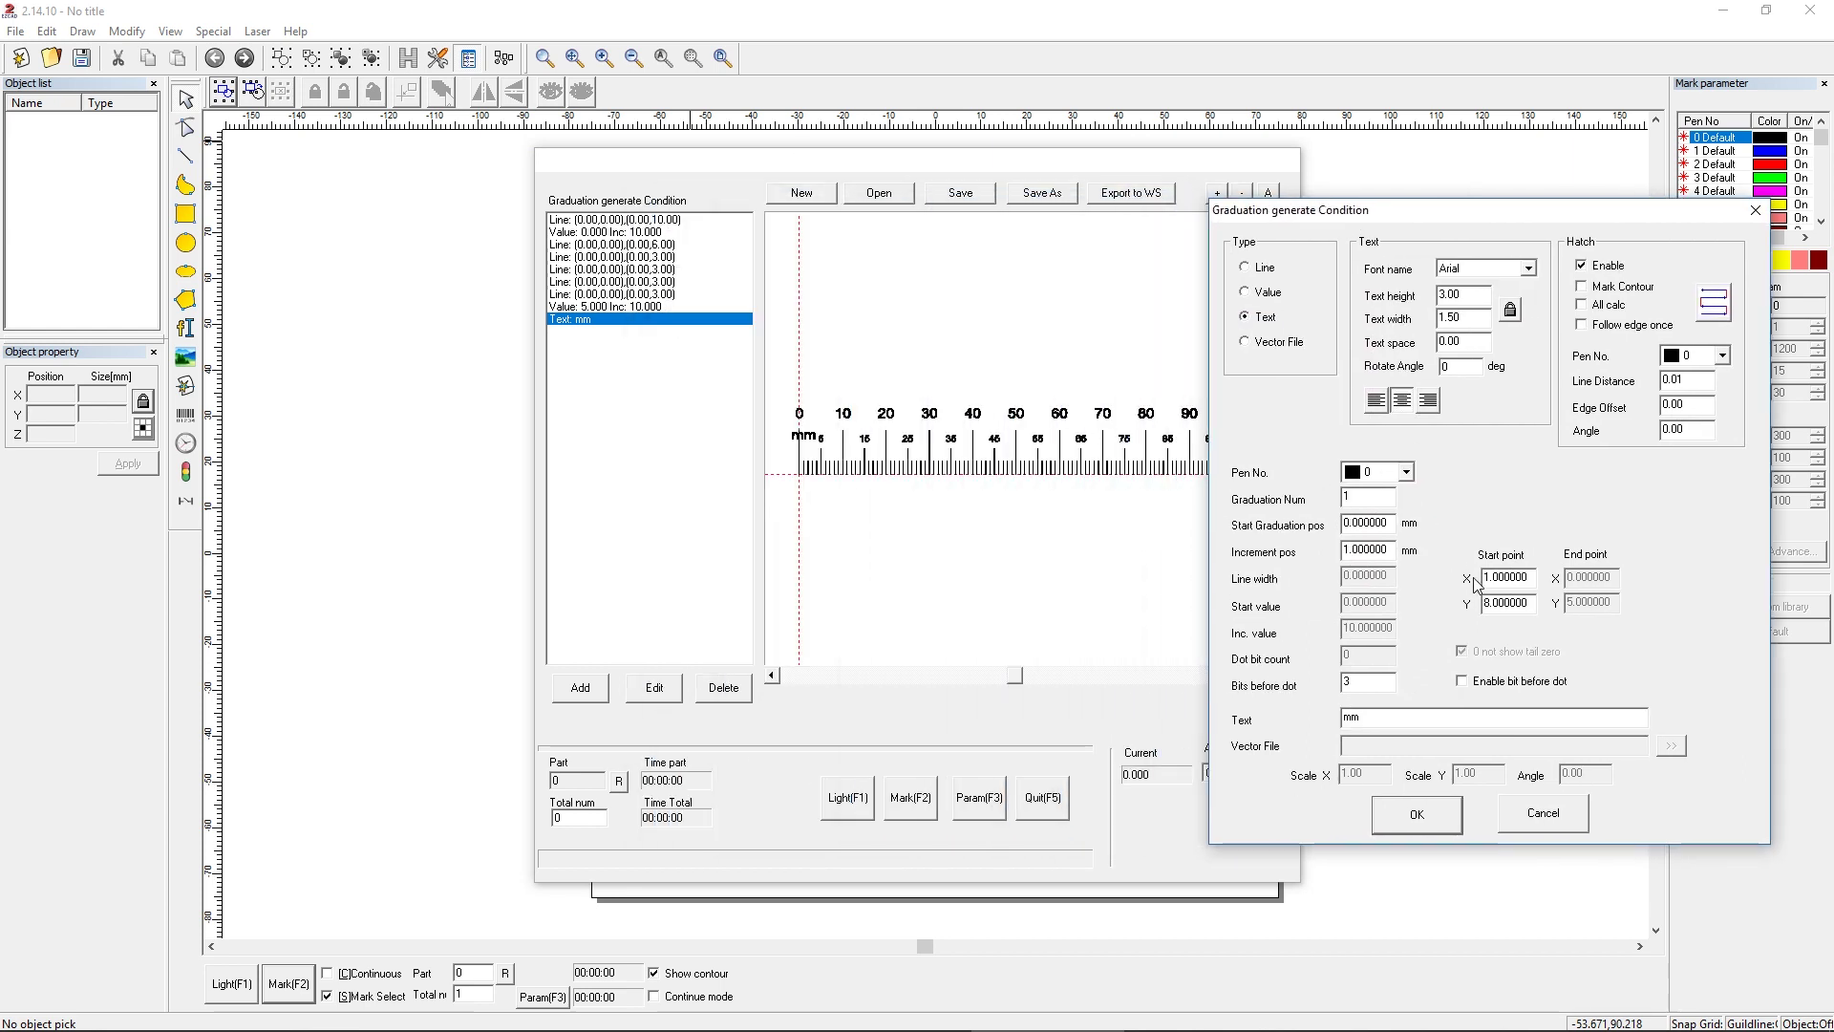
left_click_drag(1528, 577, 1445, 586)
type("1.5")
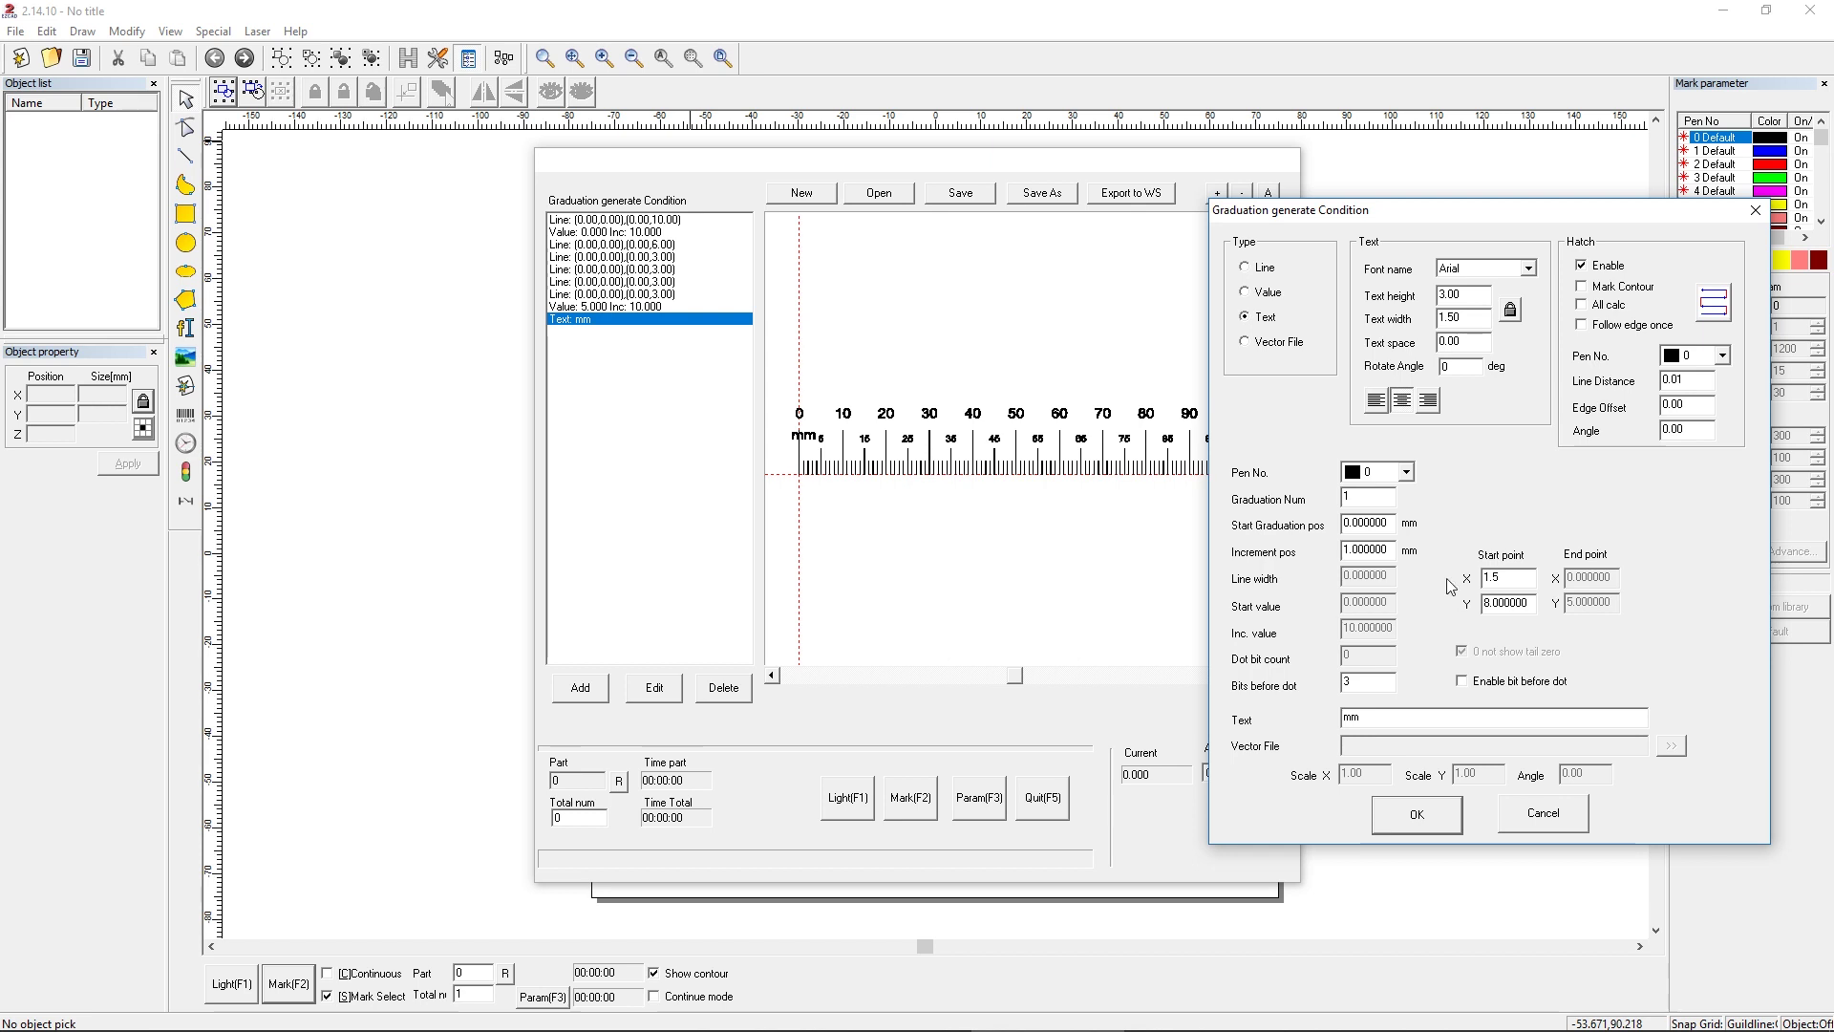
left_click_drag(1524, 603, 1463, 608)
type("9")
left_click_drag(1478, 294, 1316, 290)
type("2")
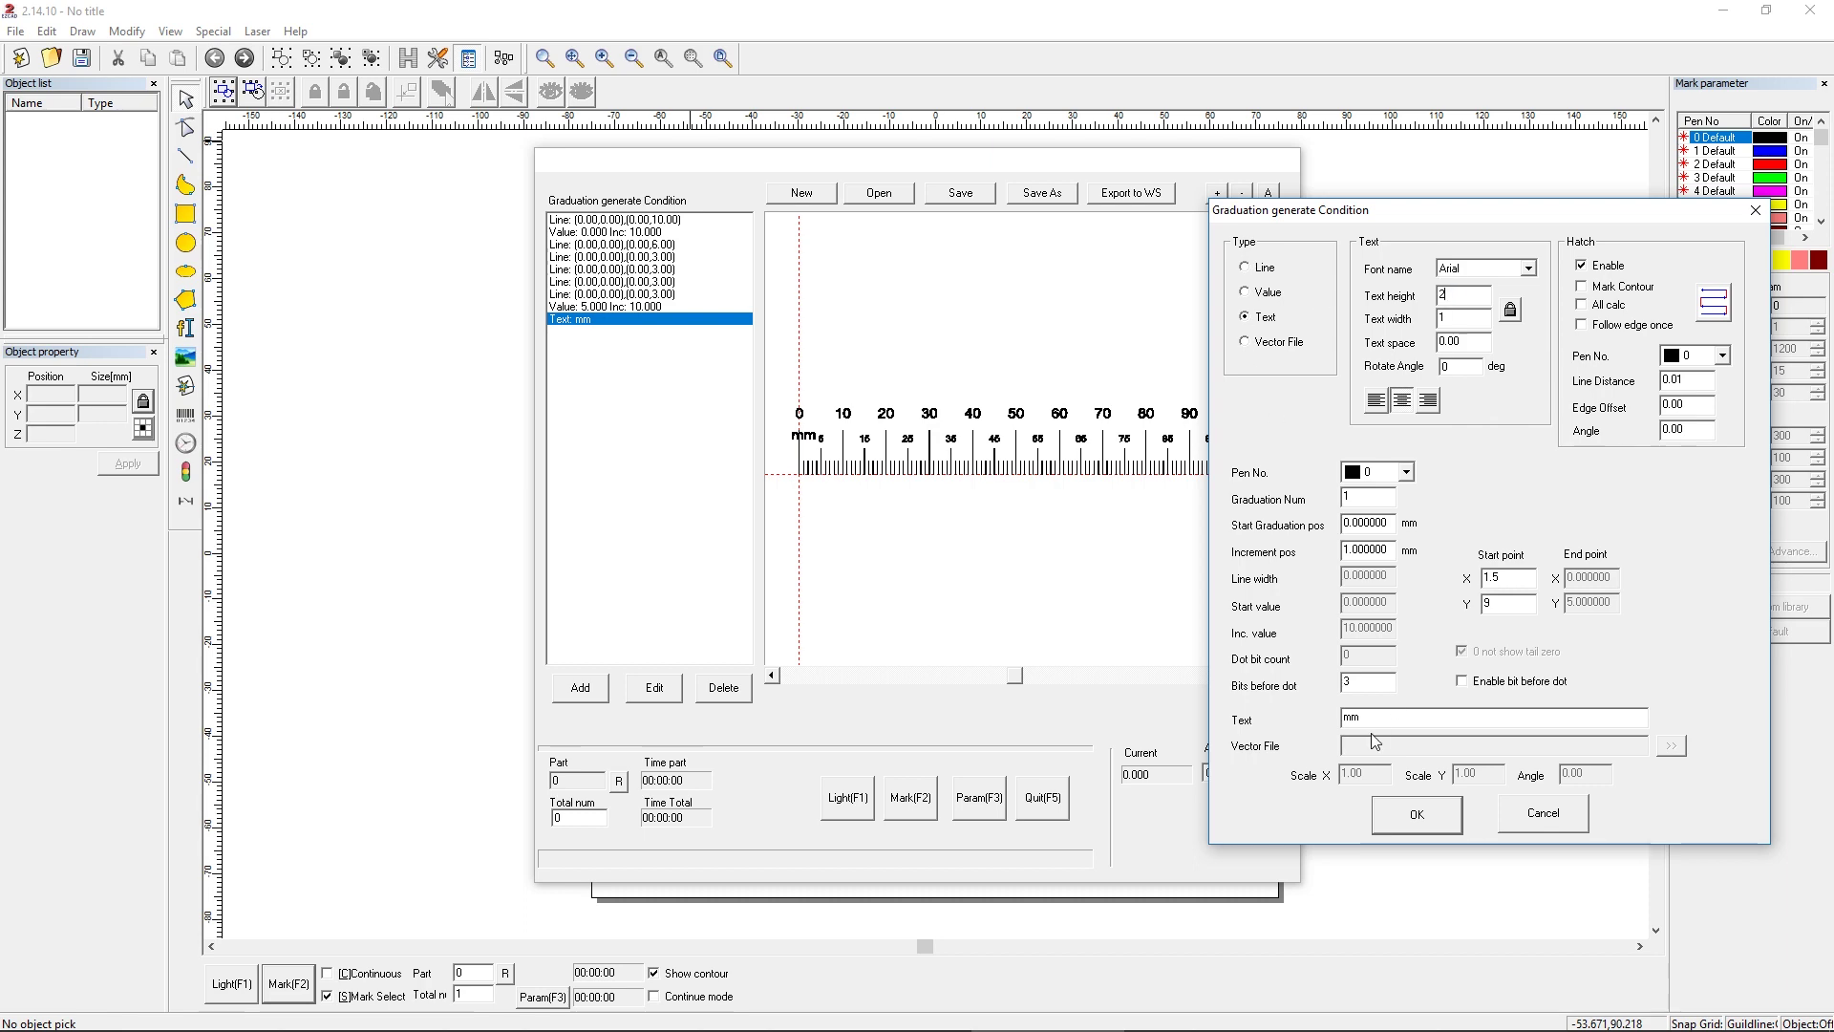
left_click(1405, 812)
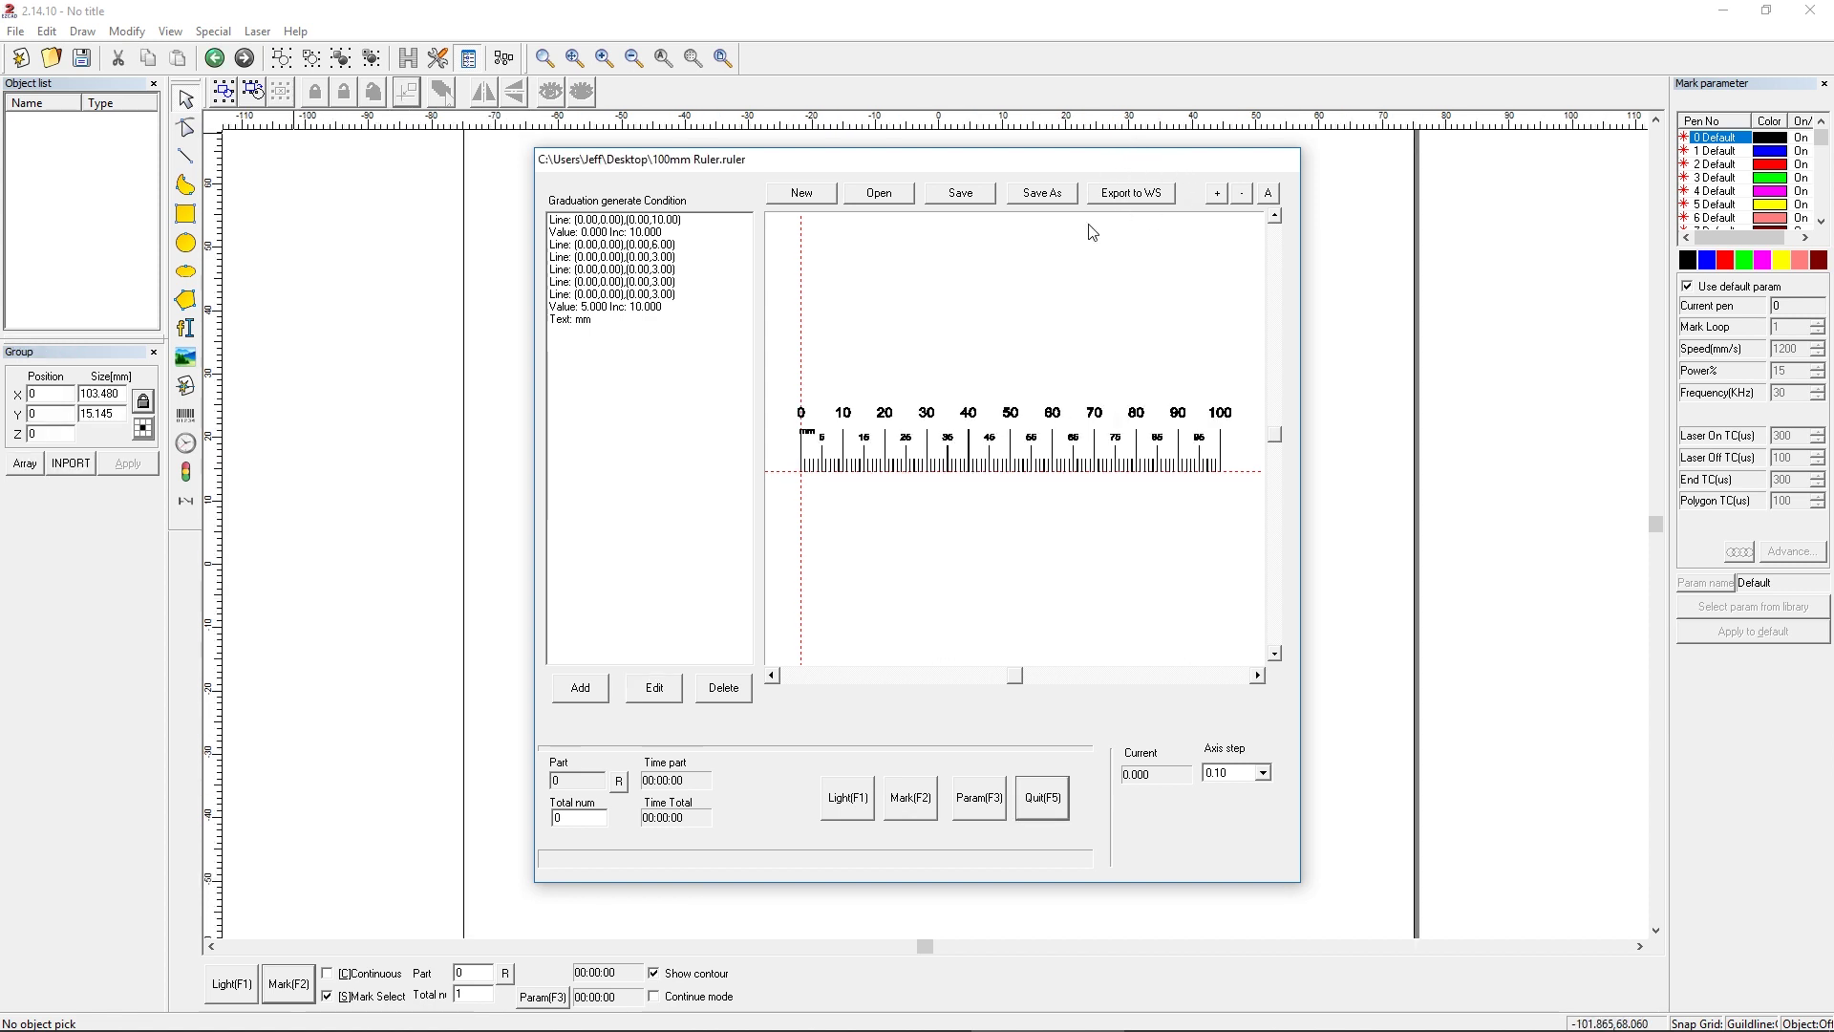
- Export the finished ruler to the workspace and centre the group at the origin
left_click(1043, 193)
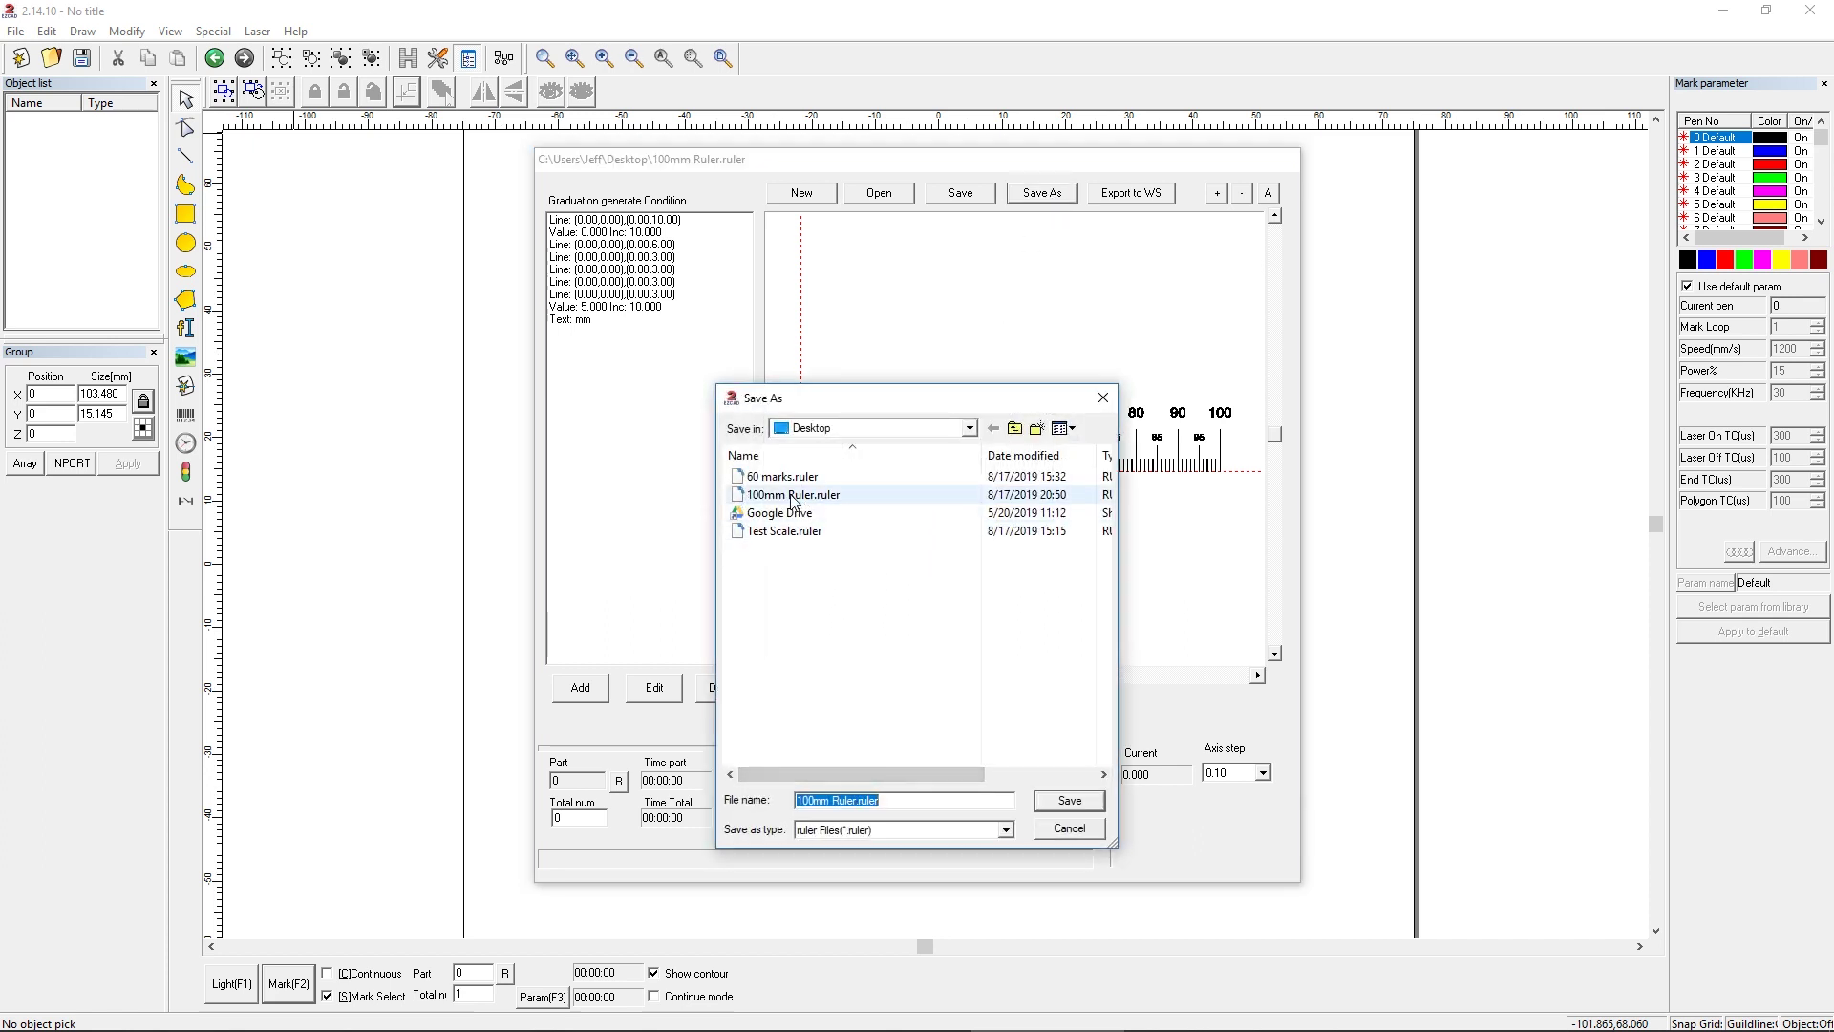
left_click(1061, 829)
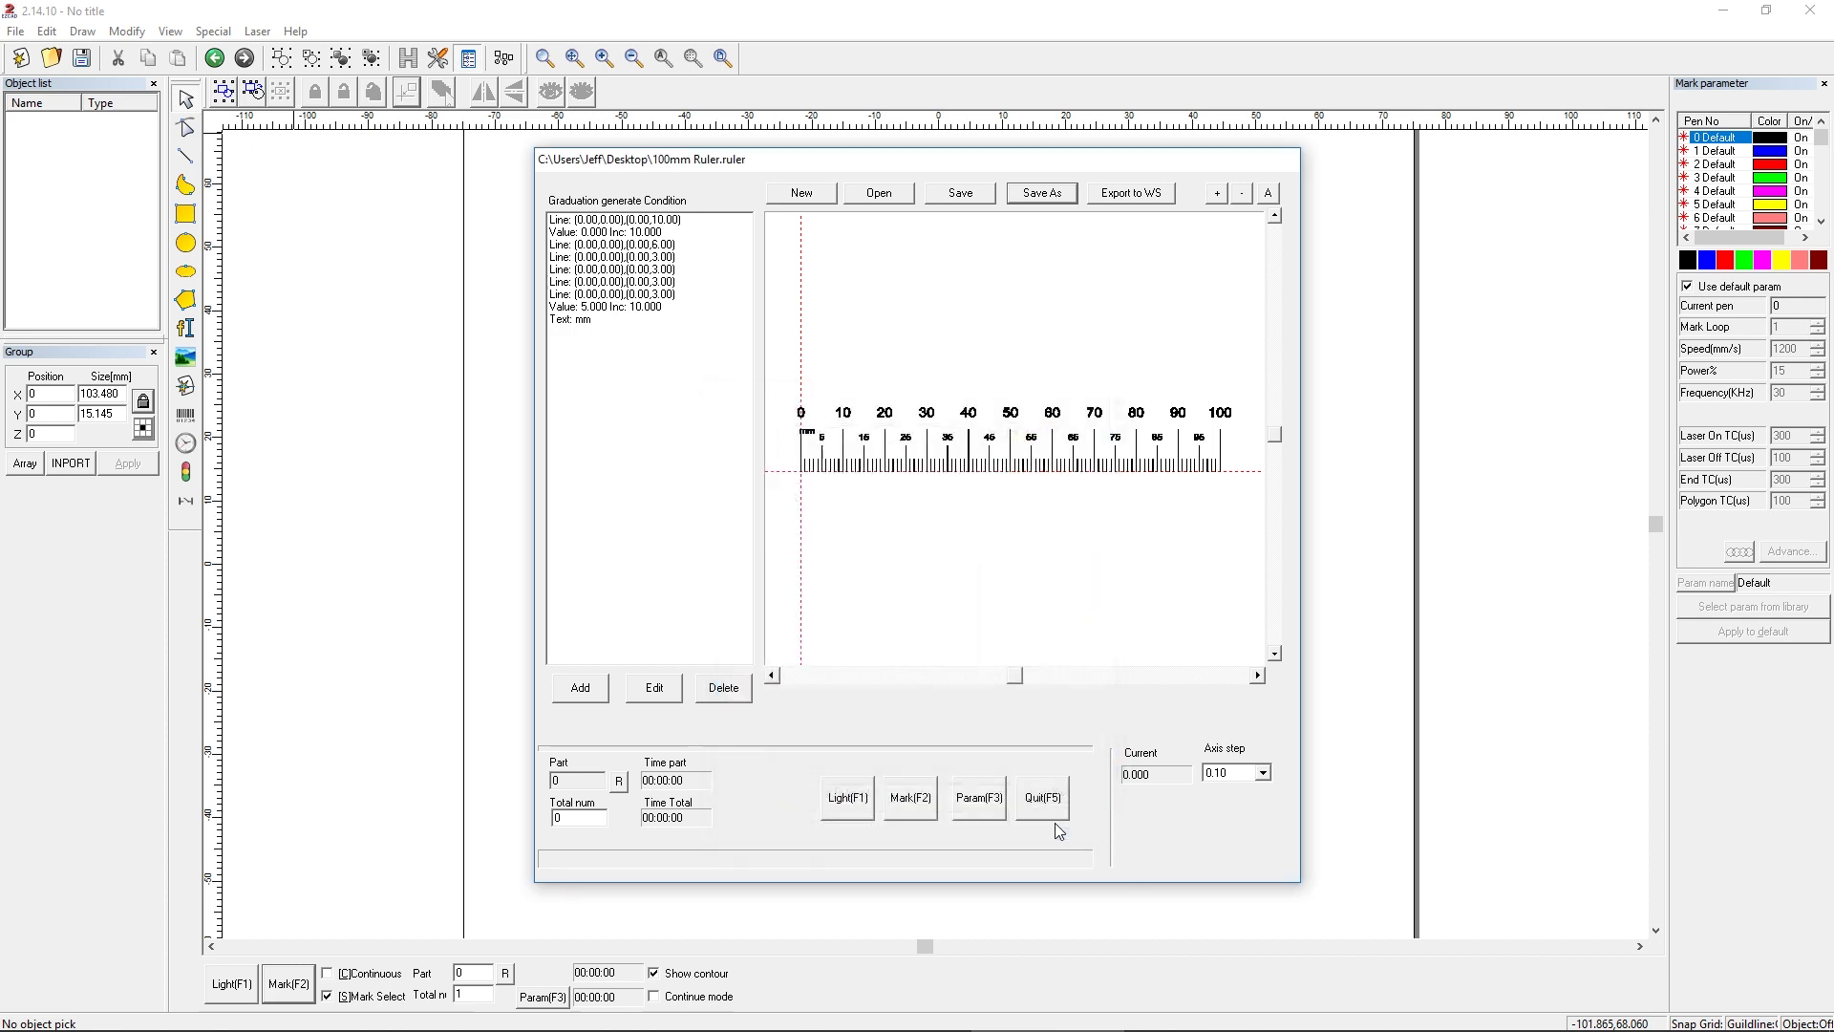
left_click(1130, 193)
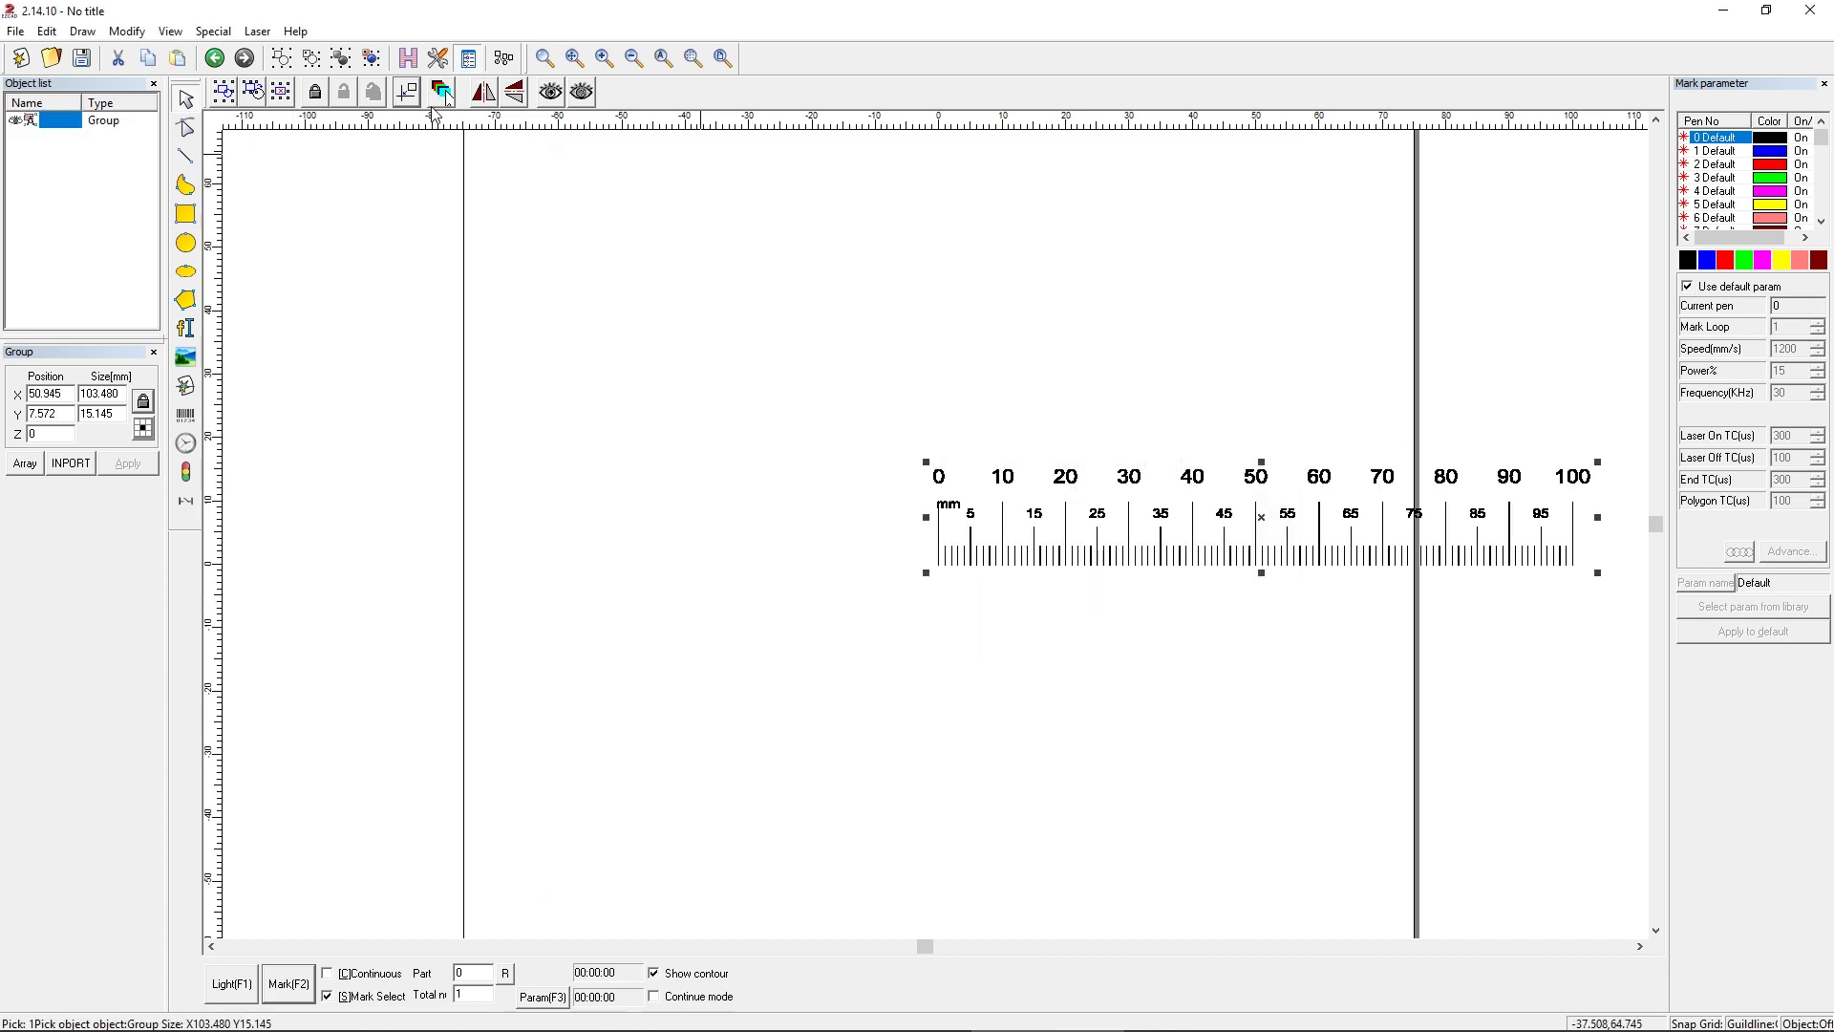
left_click(411, 95)
- Examine the exported ruler and the hatching of its 50 mm graduation line up close, and leave the group deselected
scroll(893, 605, "down", 1)
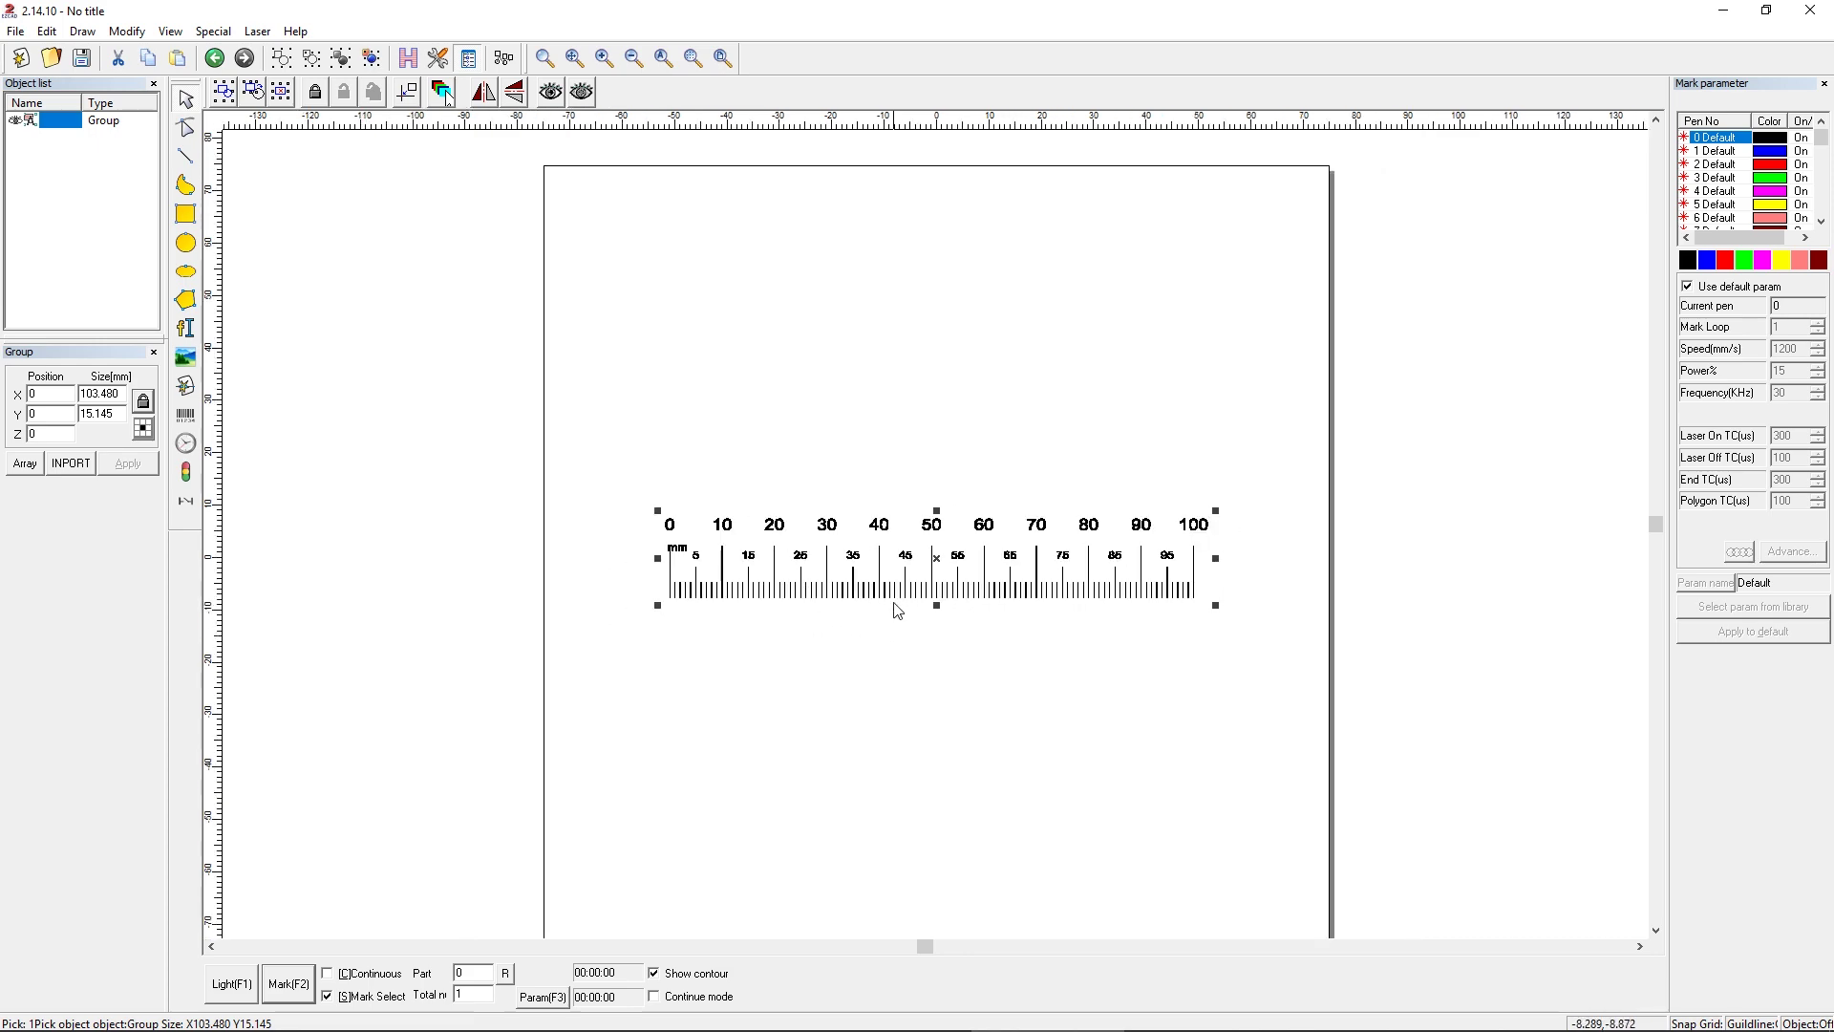
scroll(917, 650, "up", 3)
scroll(946, 693, "up", 3)
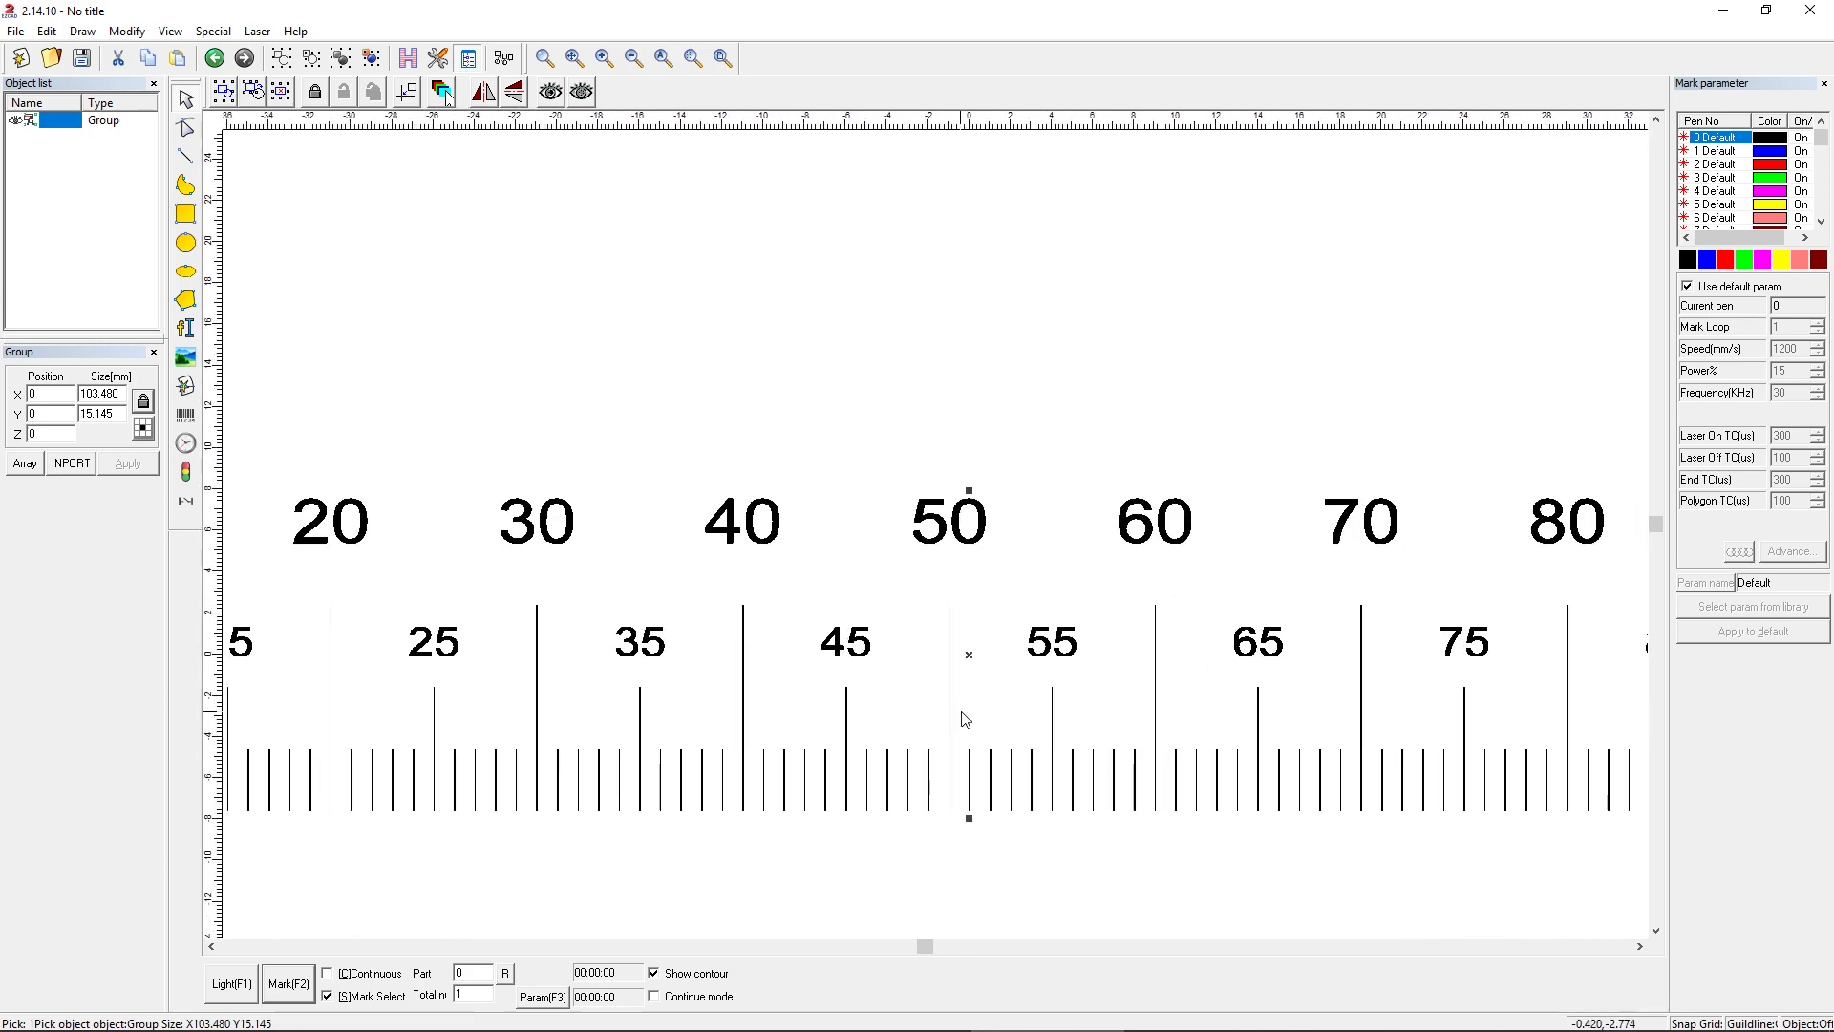
scroll(960, 704, "up", 5)
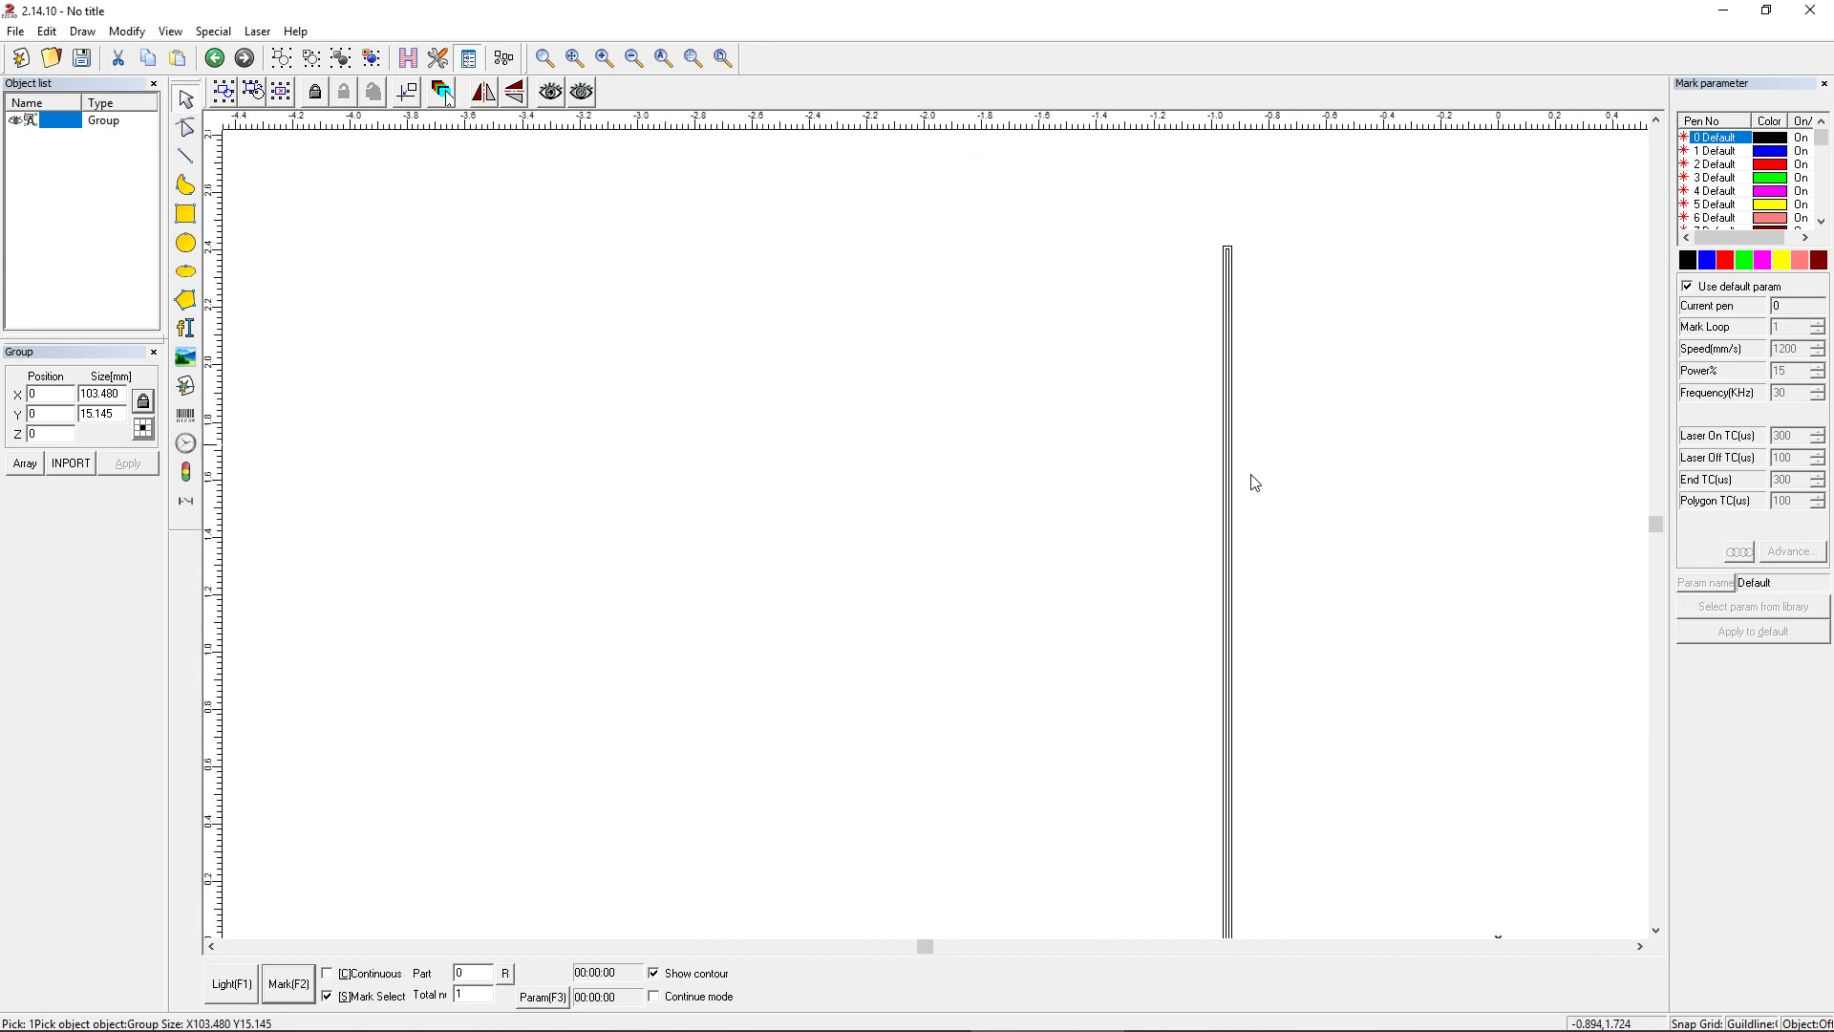
scroll(1253, 481, "down", 3)
left_click(663, 57)
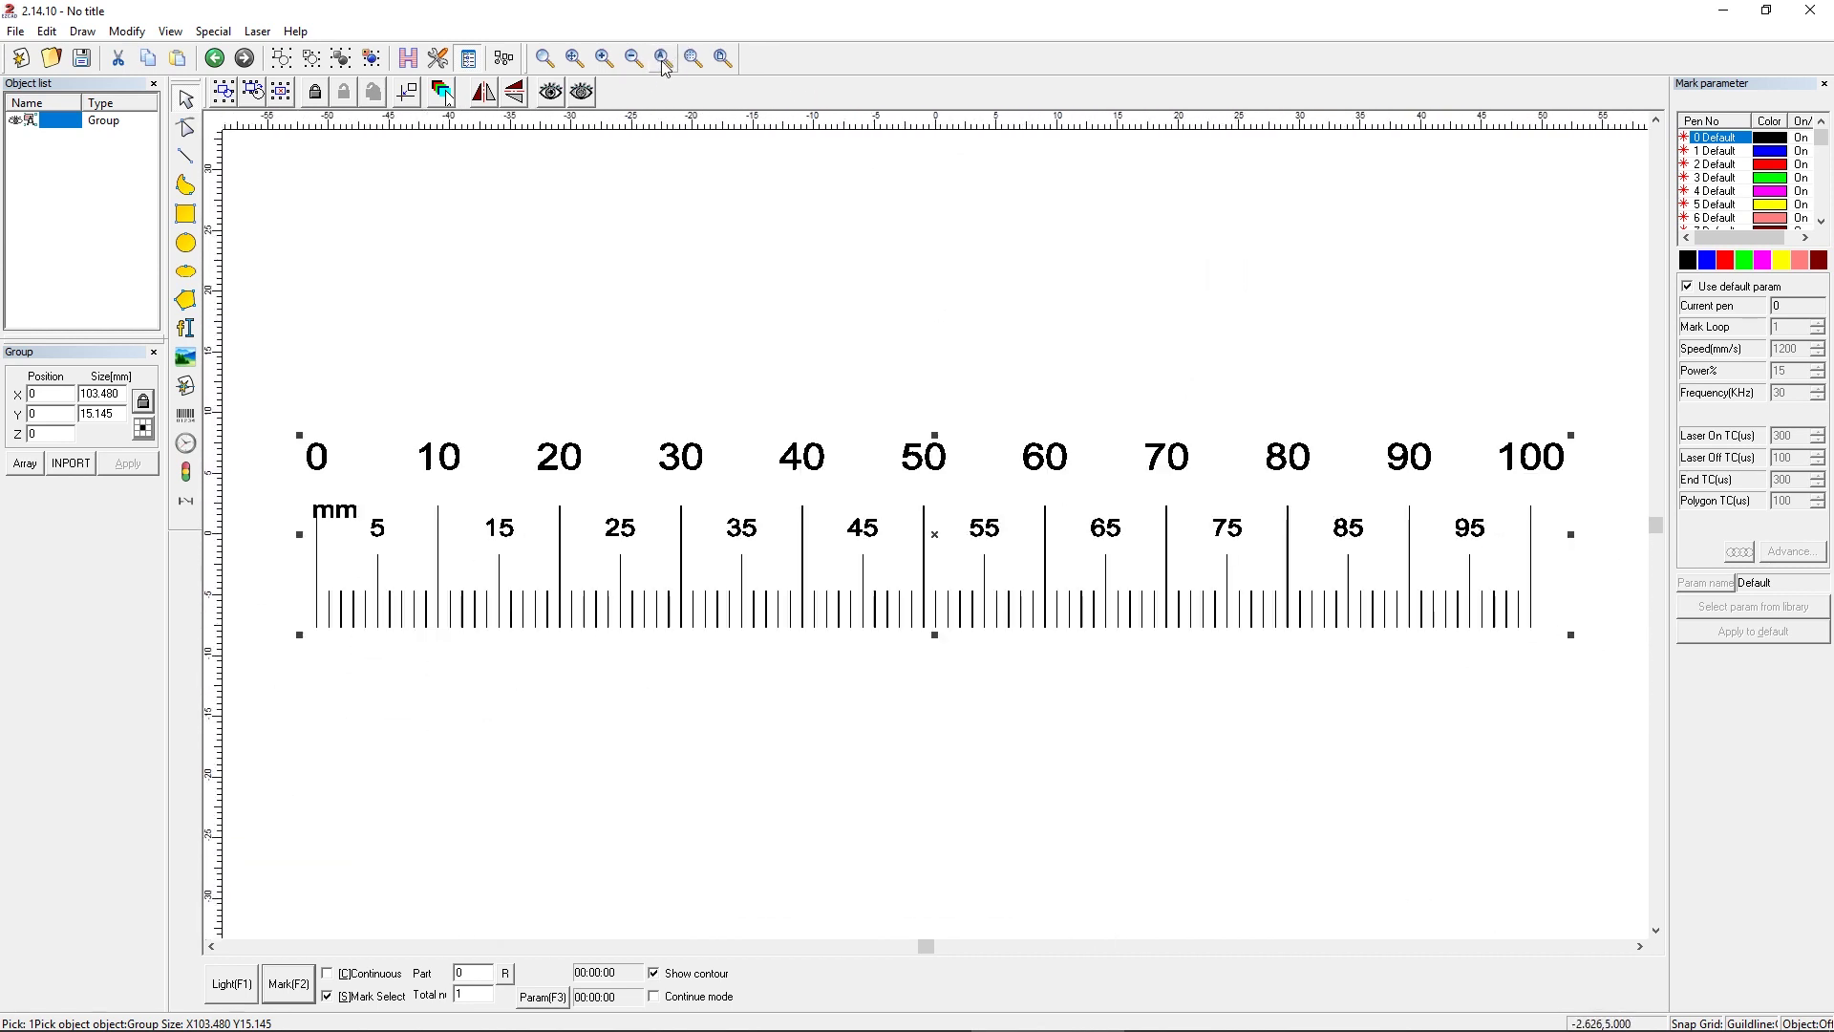
left_click(1627, 237)
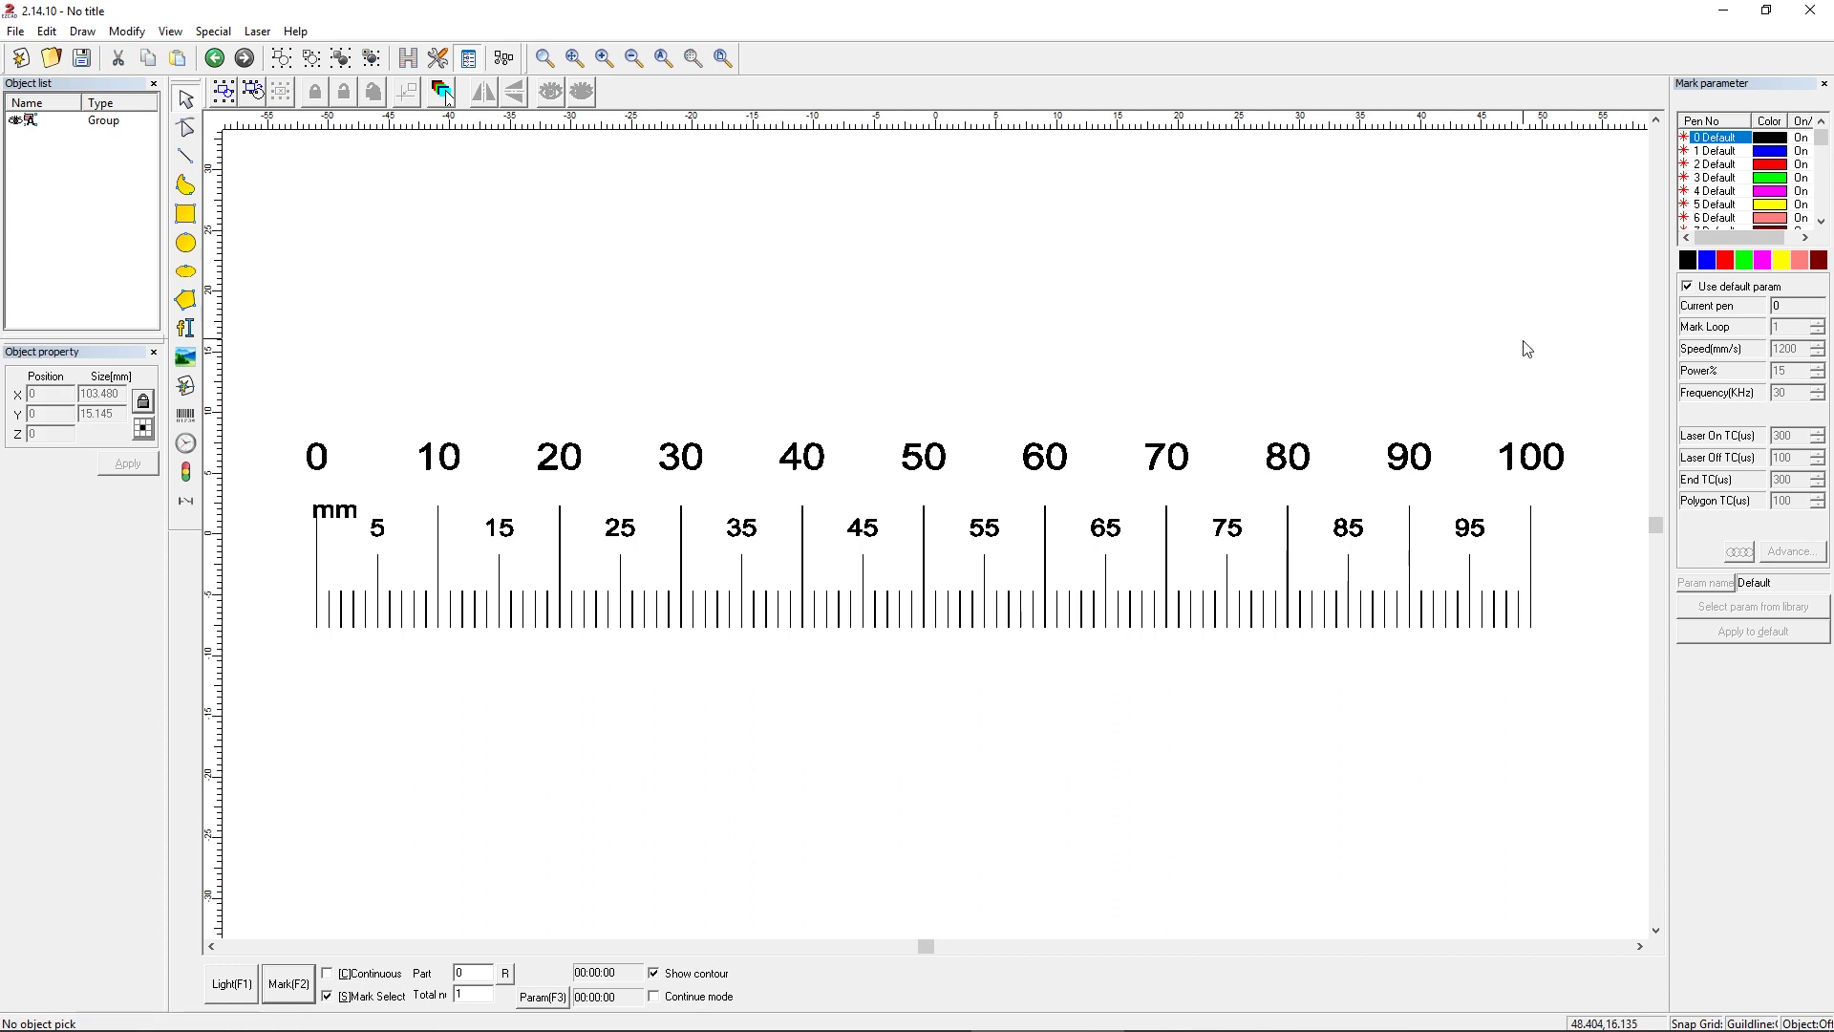
- Turn off the default marking parameters for pen 0
left_click(1687, 287)
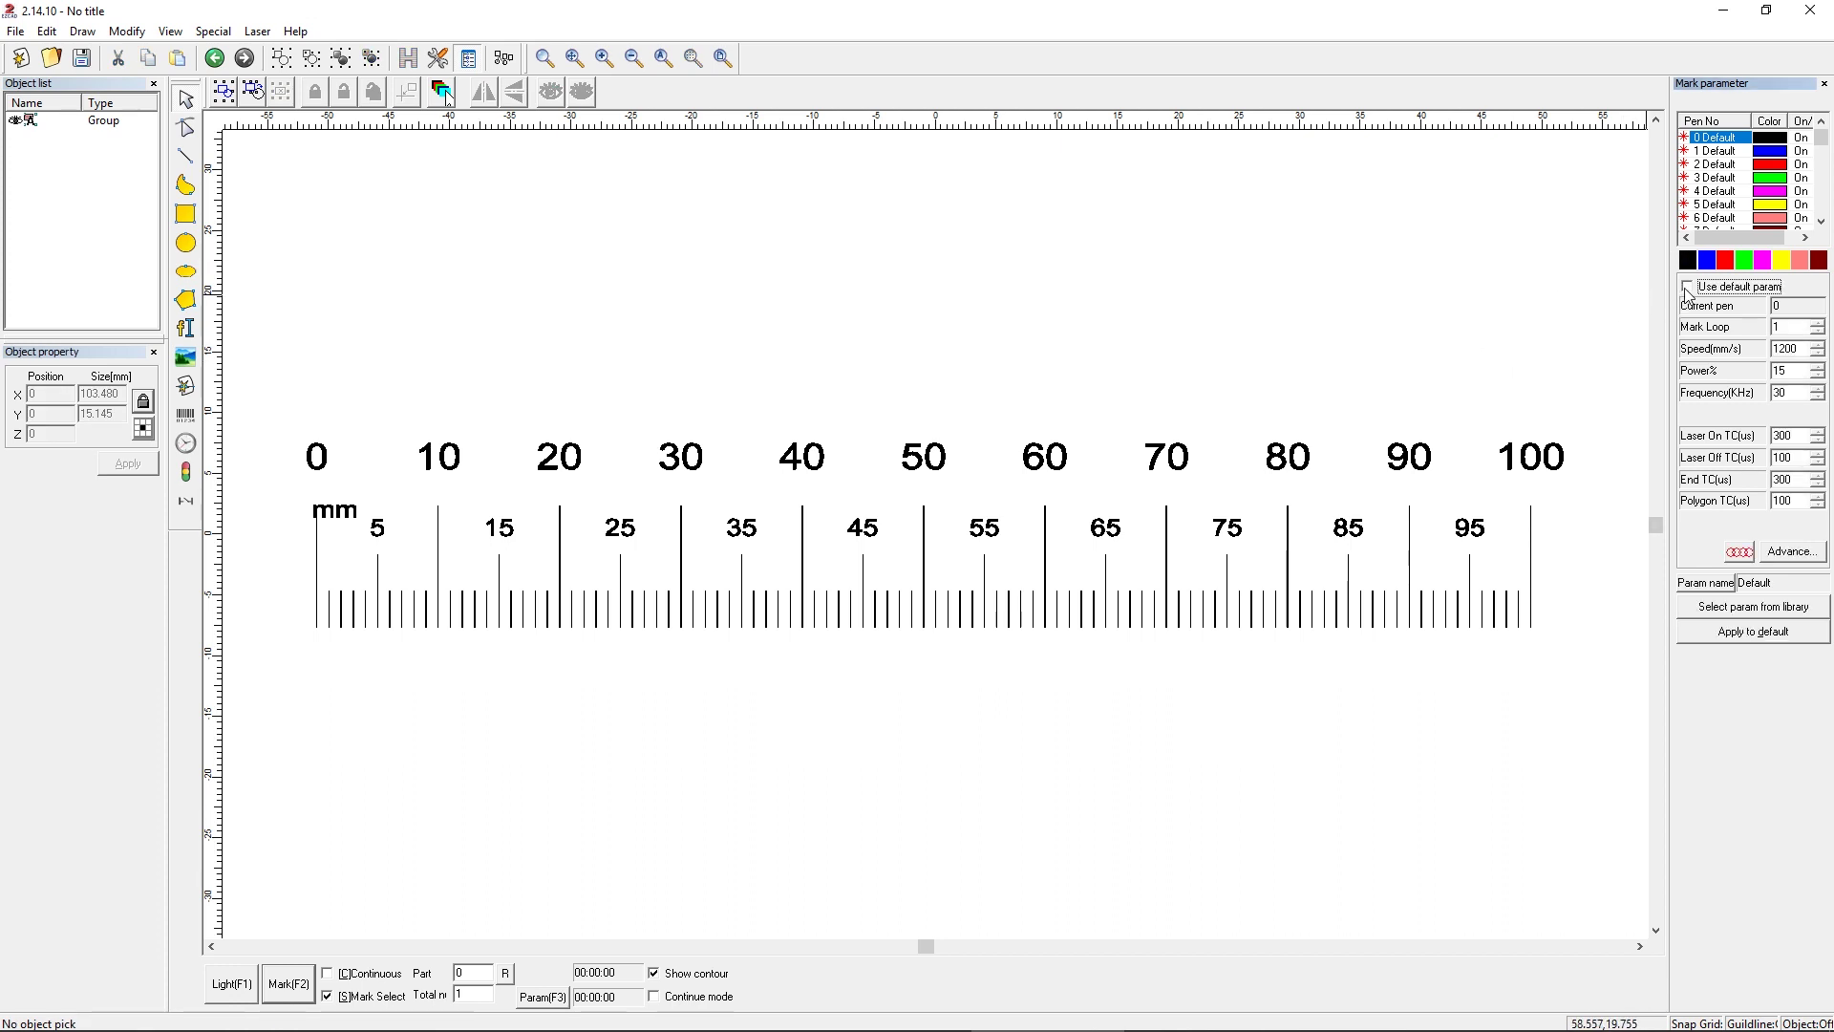
double_click(1801, 351)
left_click(1606, 476)
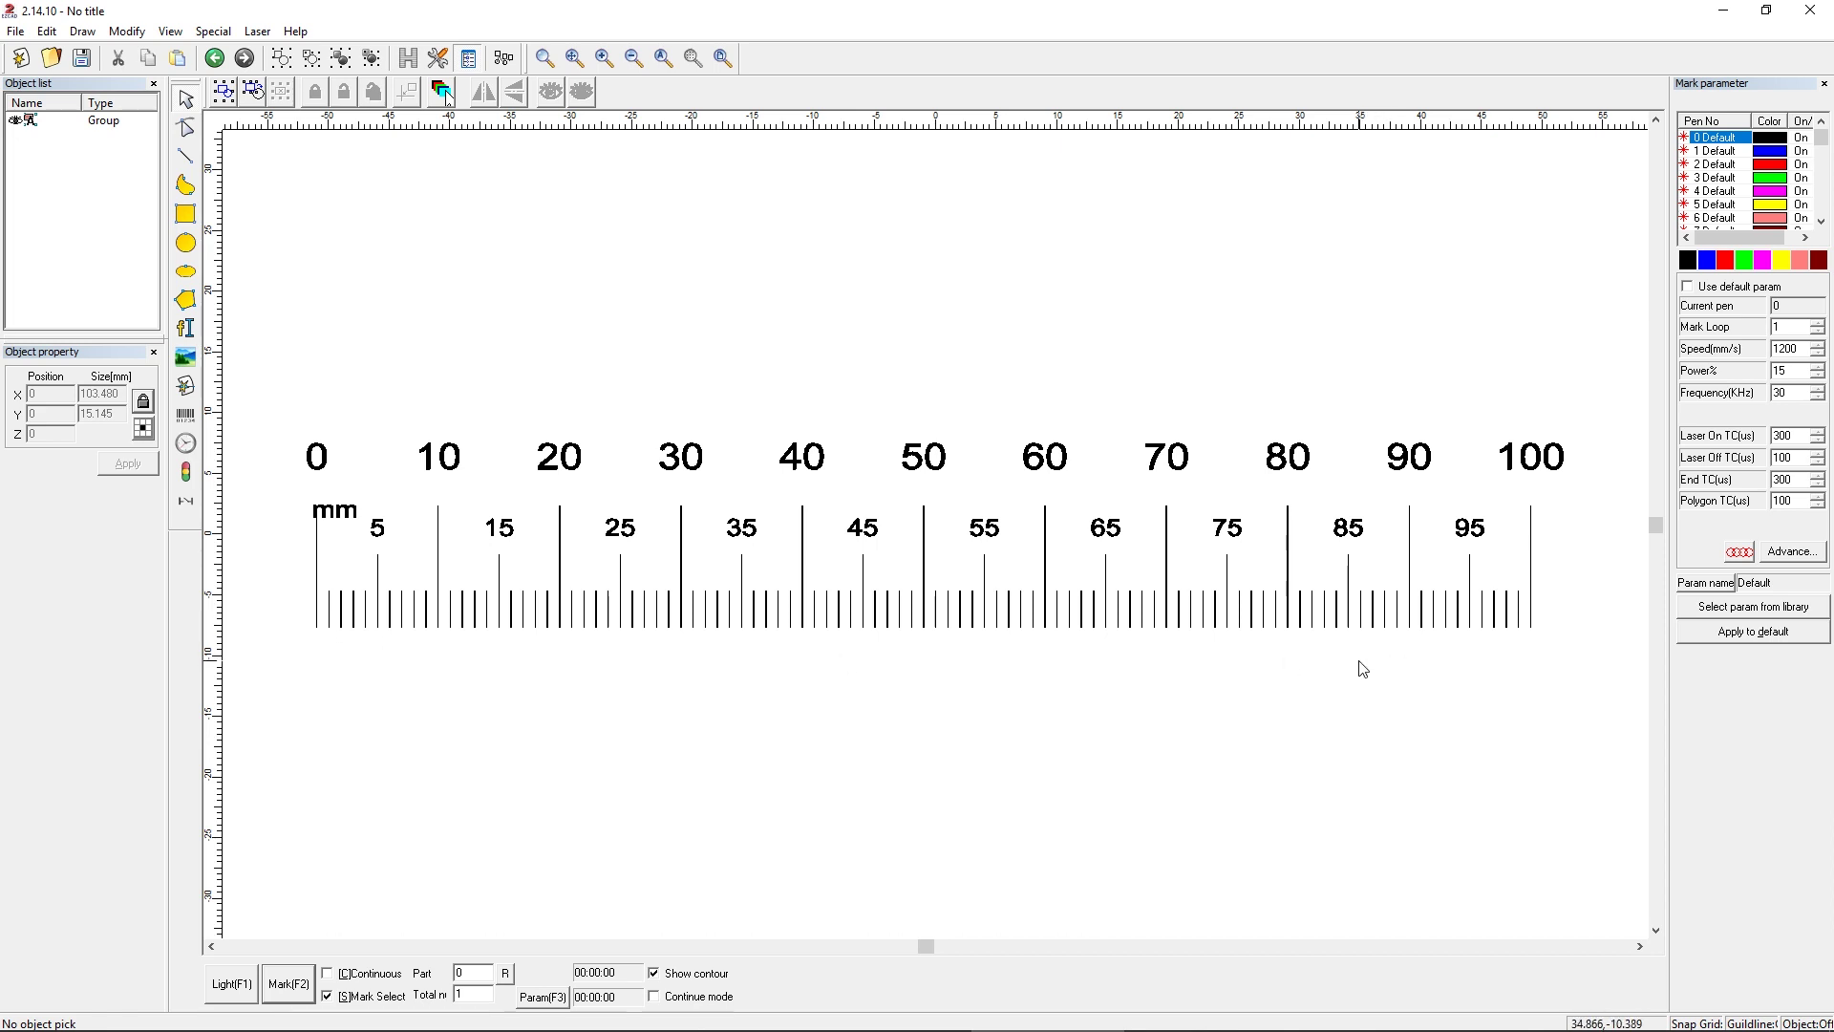
- Reopen the ruler tool and review its External Axis1 configuration parameters for ruler type, steps and speeds
left_click(257, 32)
left_click(296, 122)
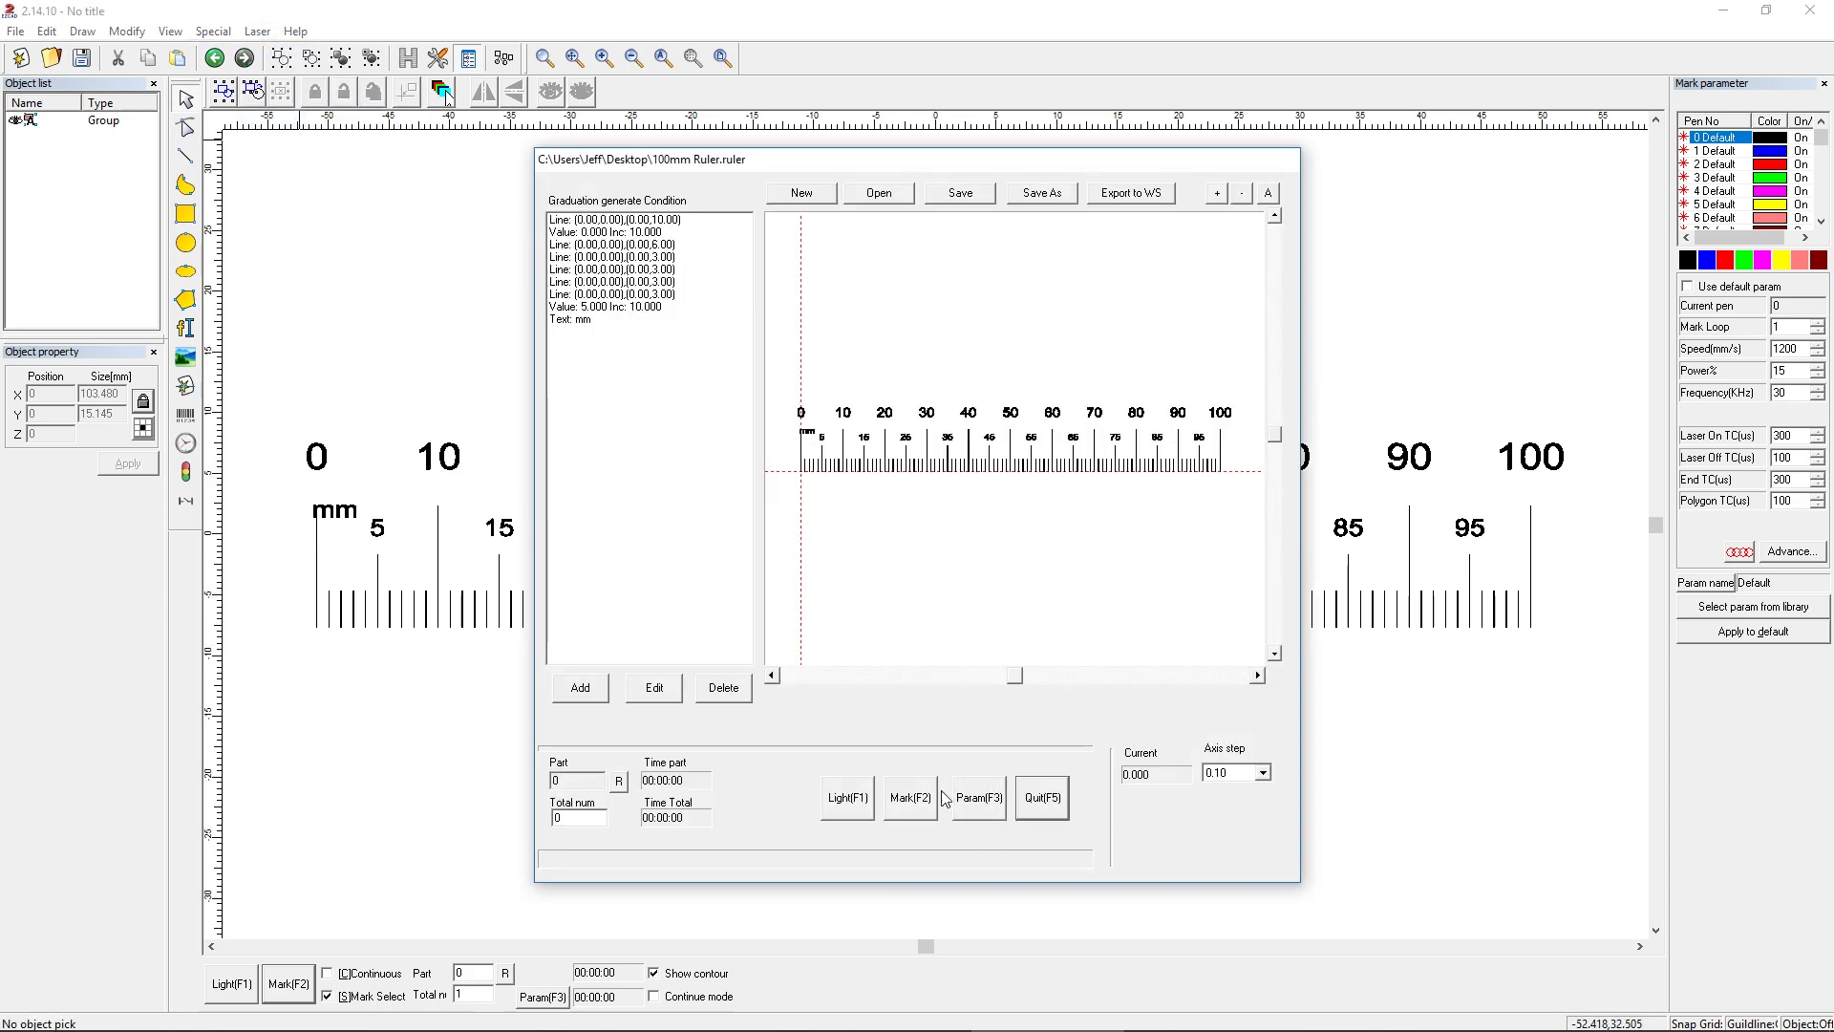
left_click(980, 799)
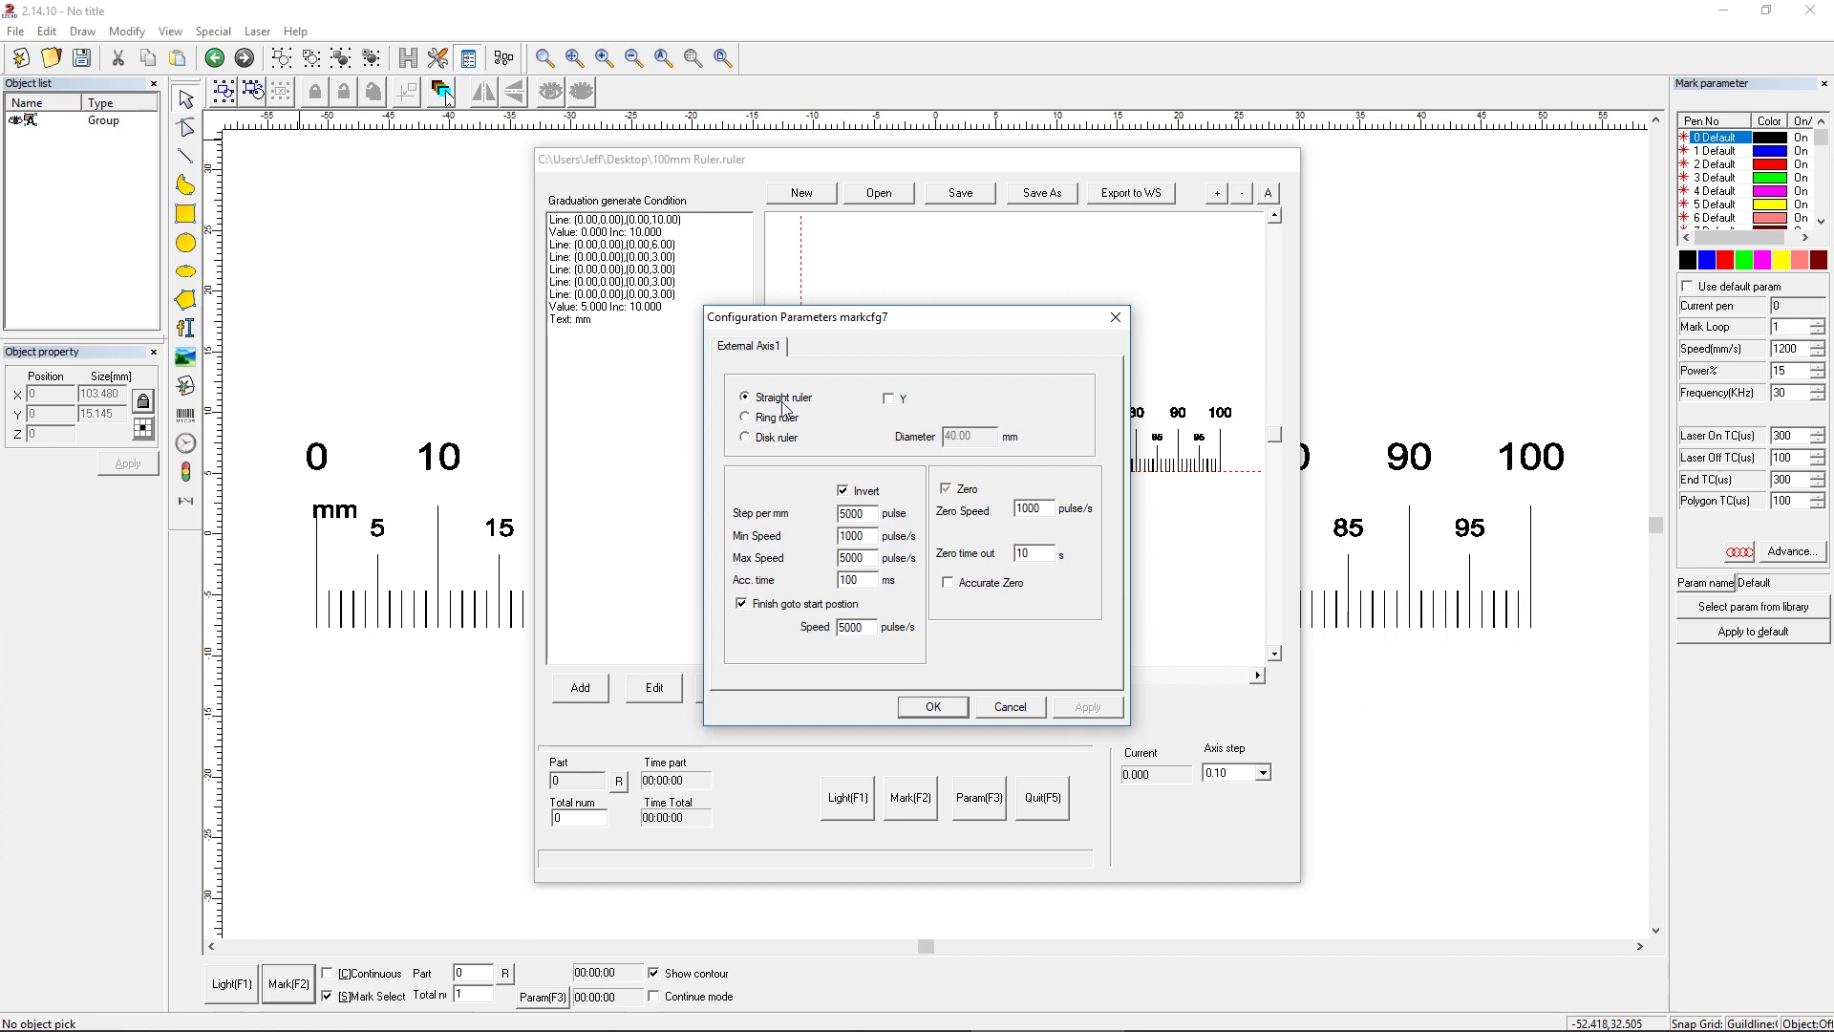
left_click(998, 708)
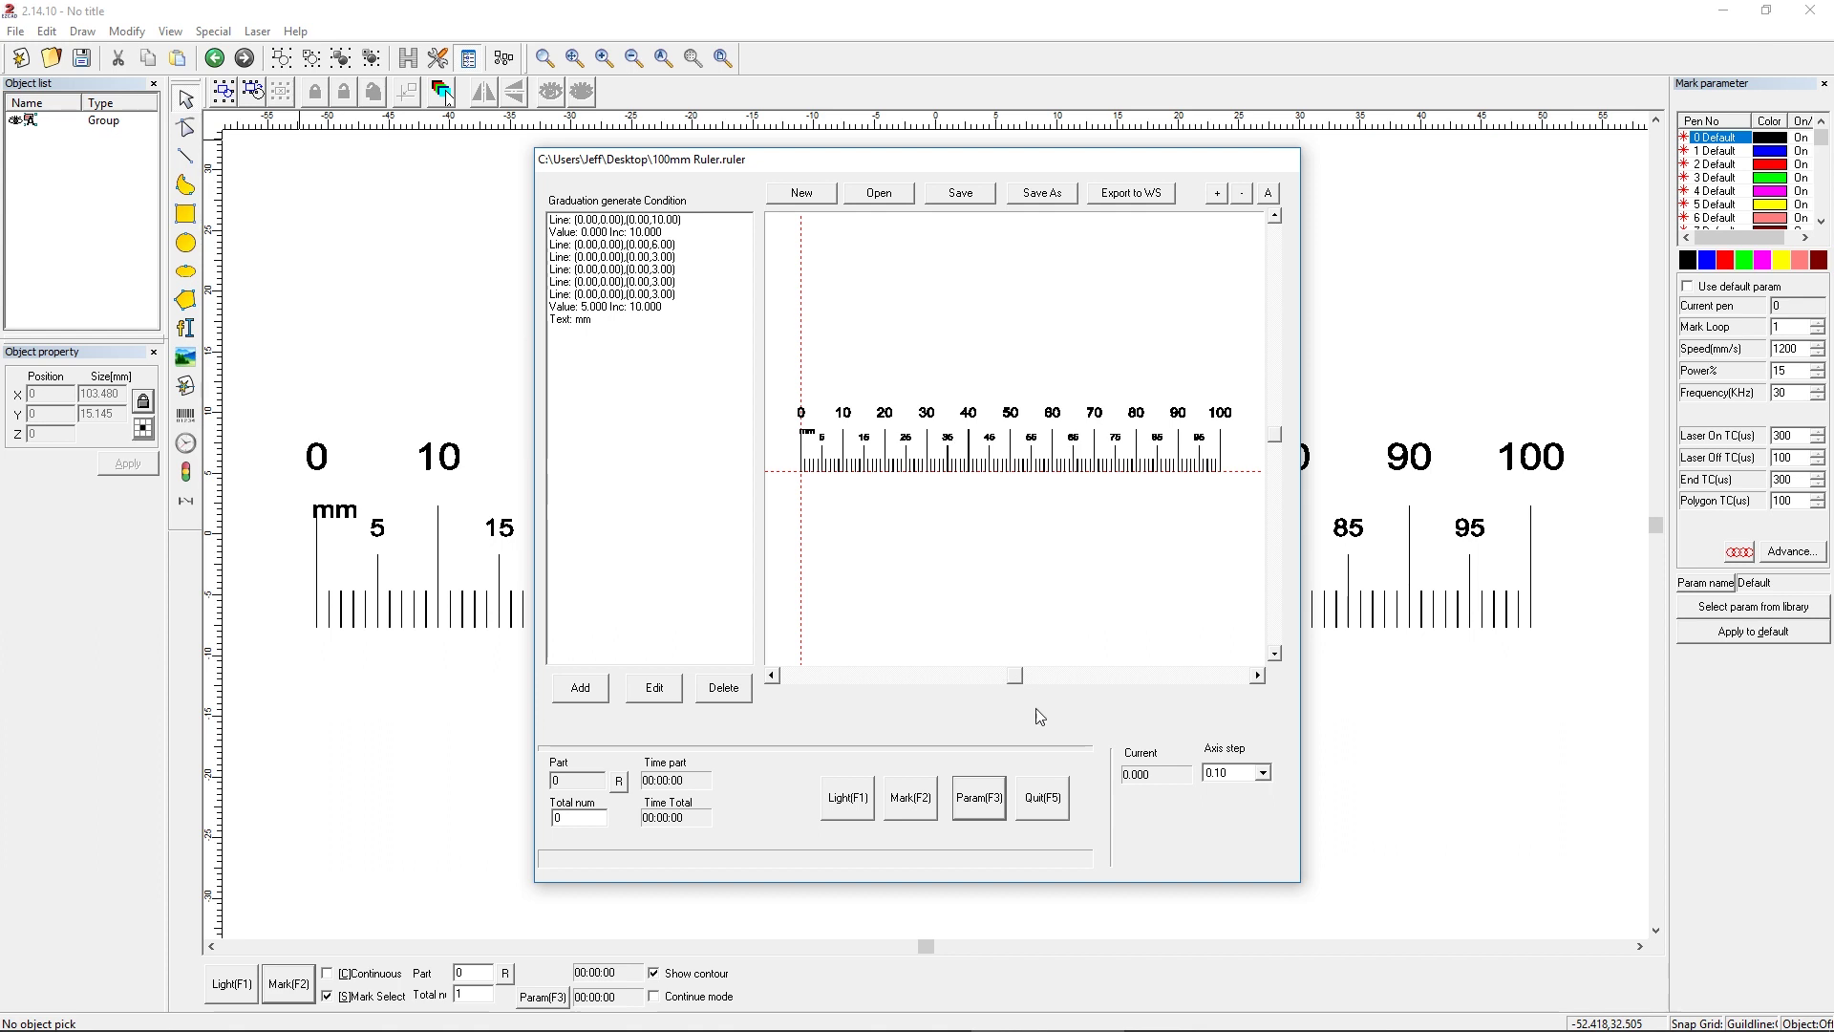
- Quit the ruler tool and review the machine's field configuration parameters, including the Galvo 1 goal and real mark size scale calculation
left_click(1047, 800)
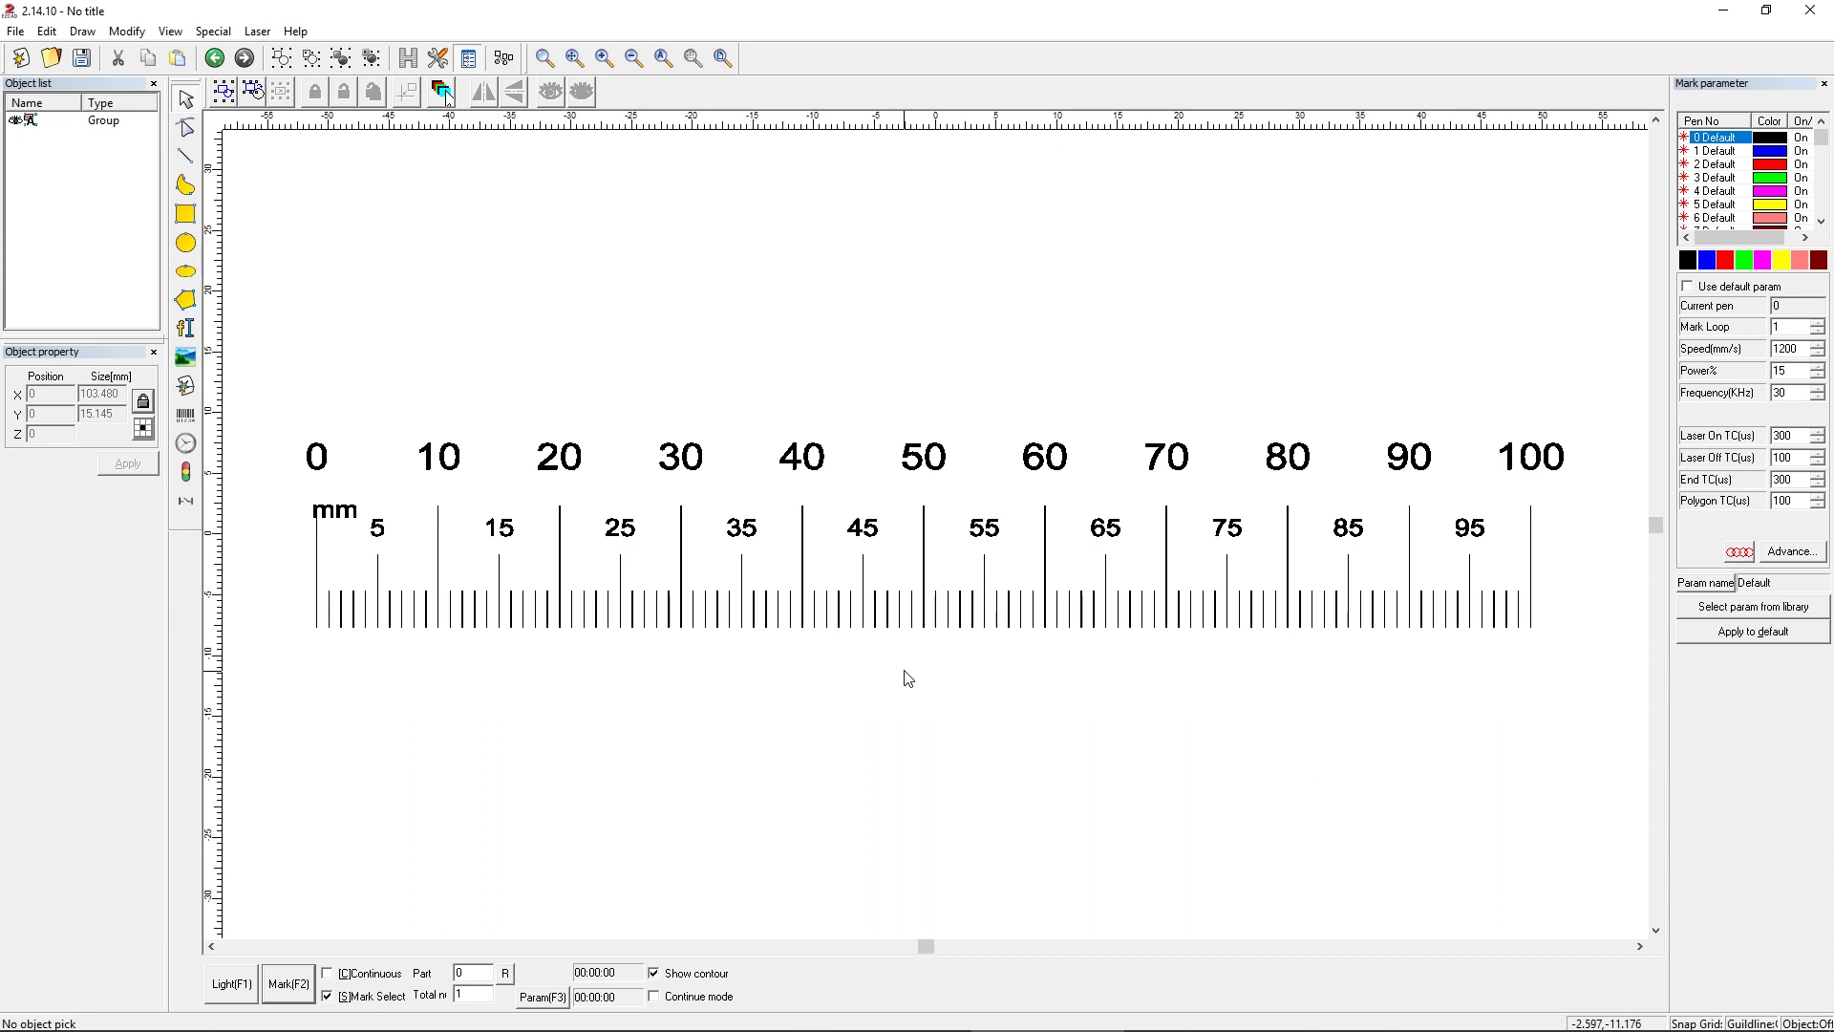
left_click(566, 996)
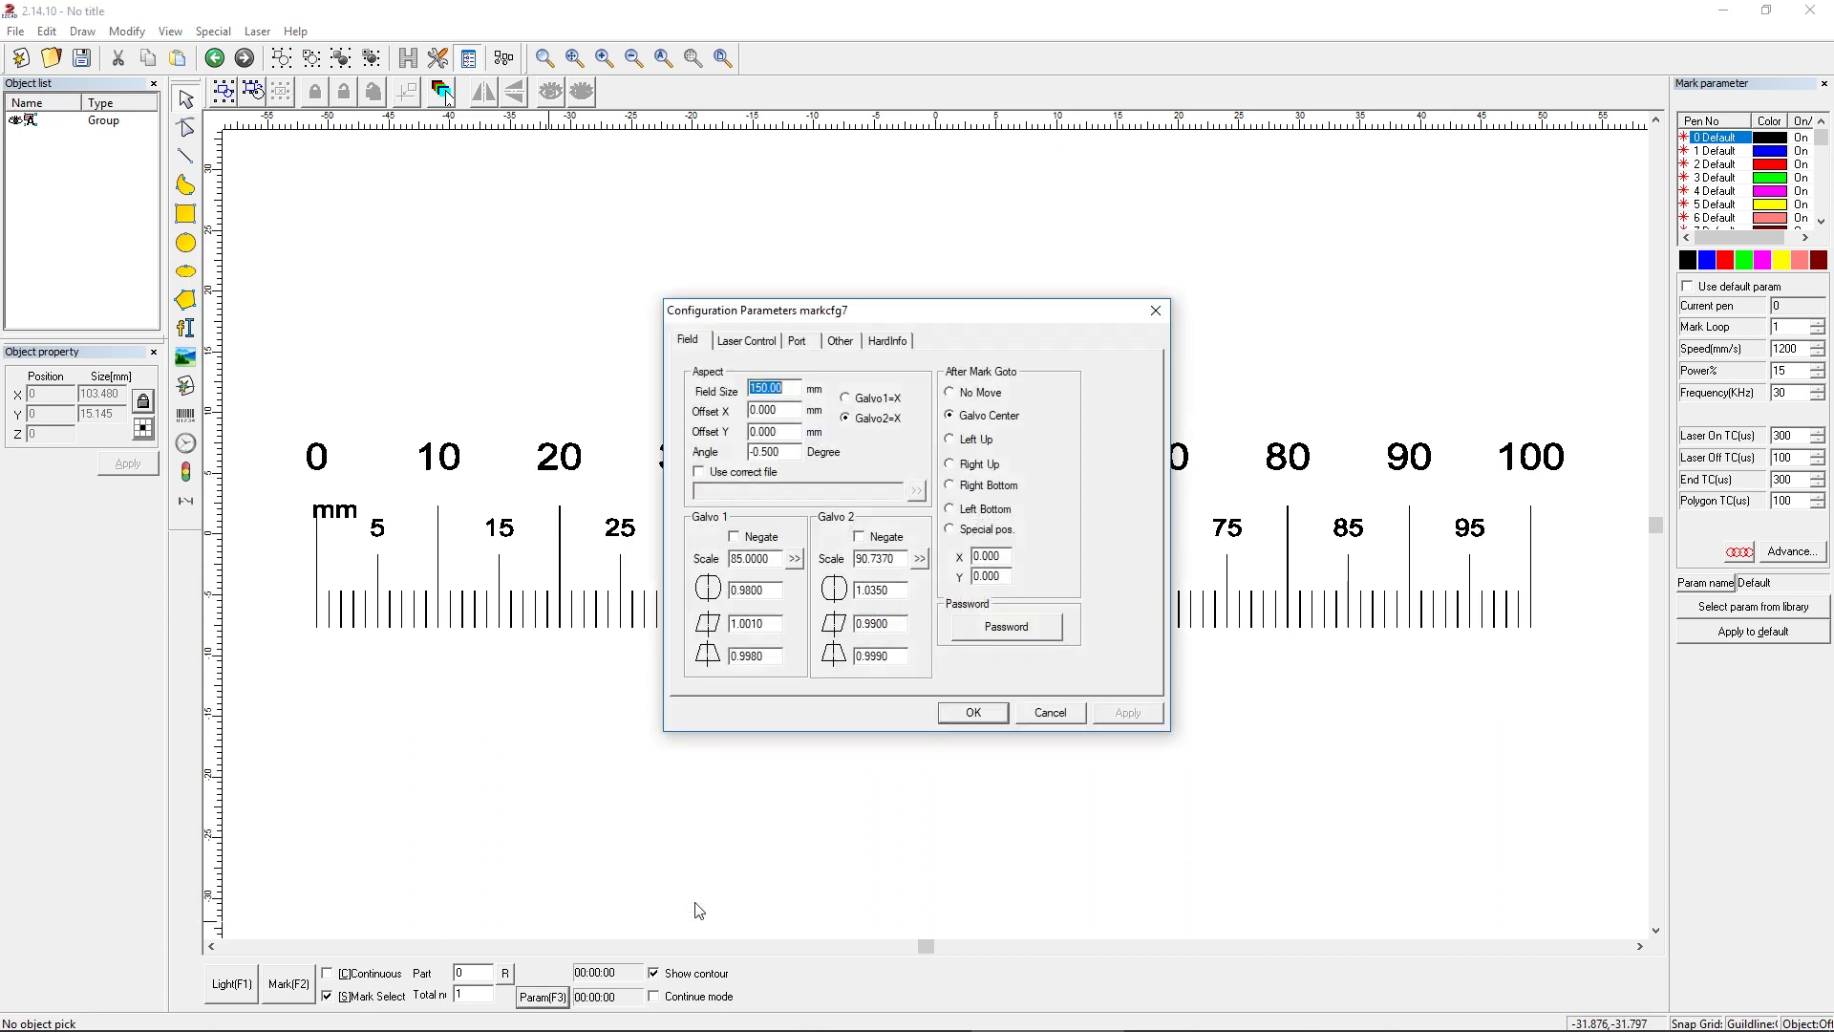
left_click(795, 559)
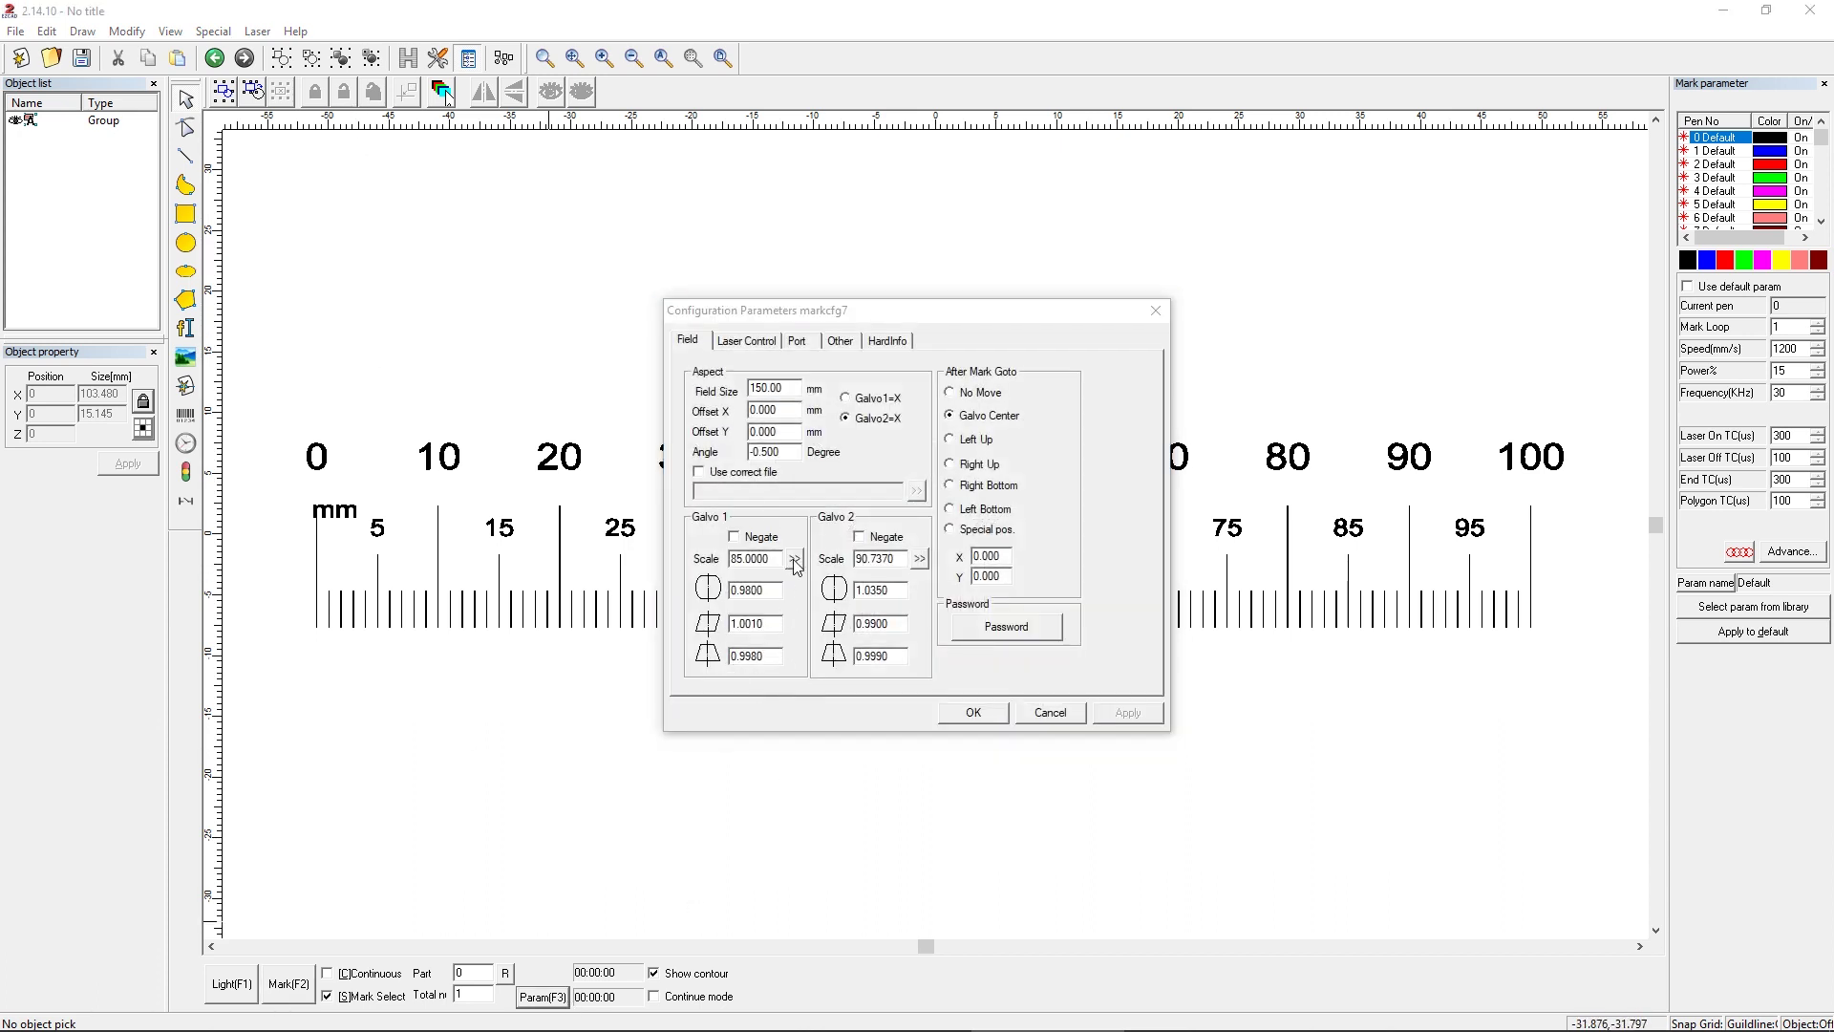
left_click_drag(859, 444, 1239, 494)
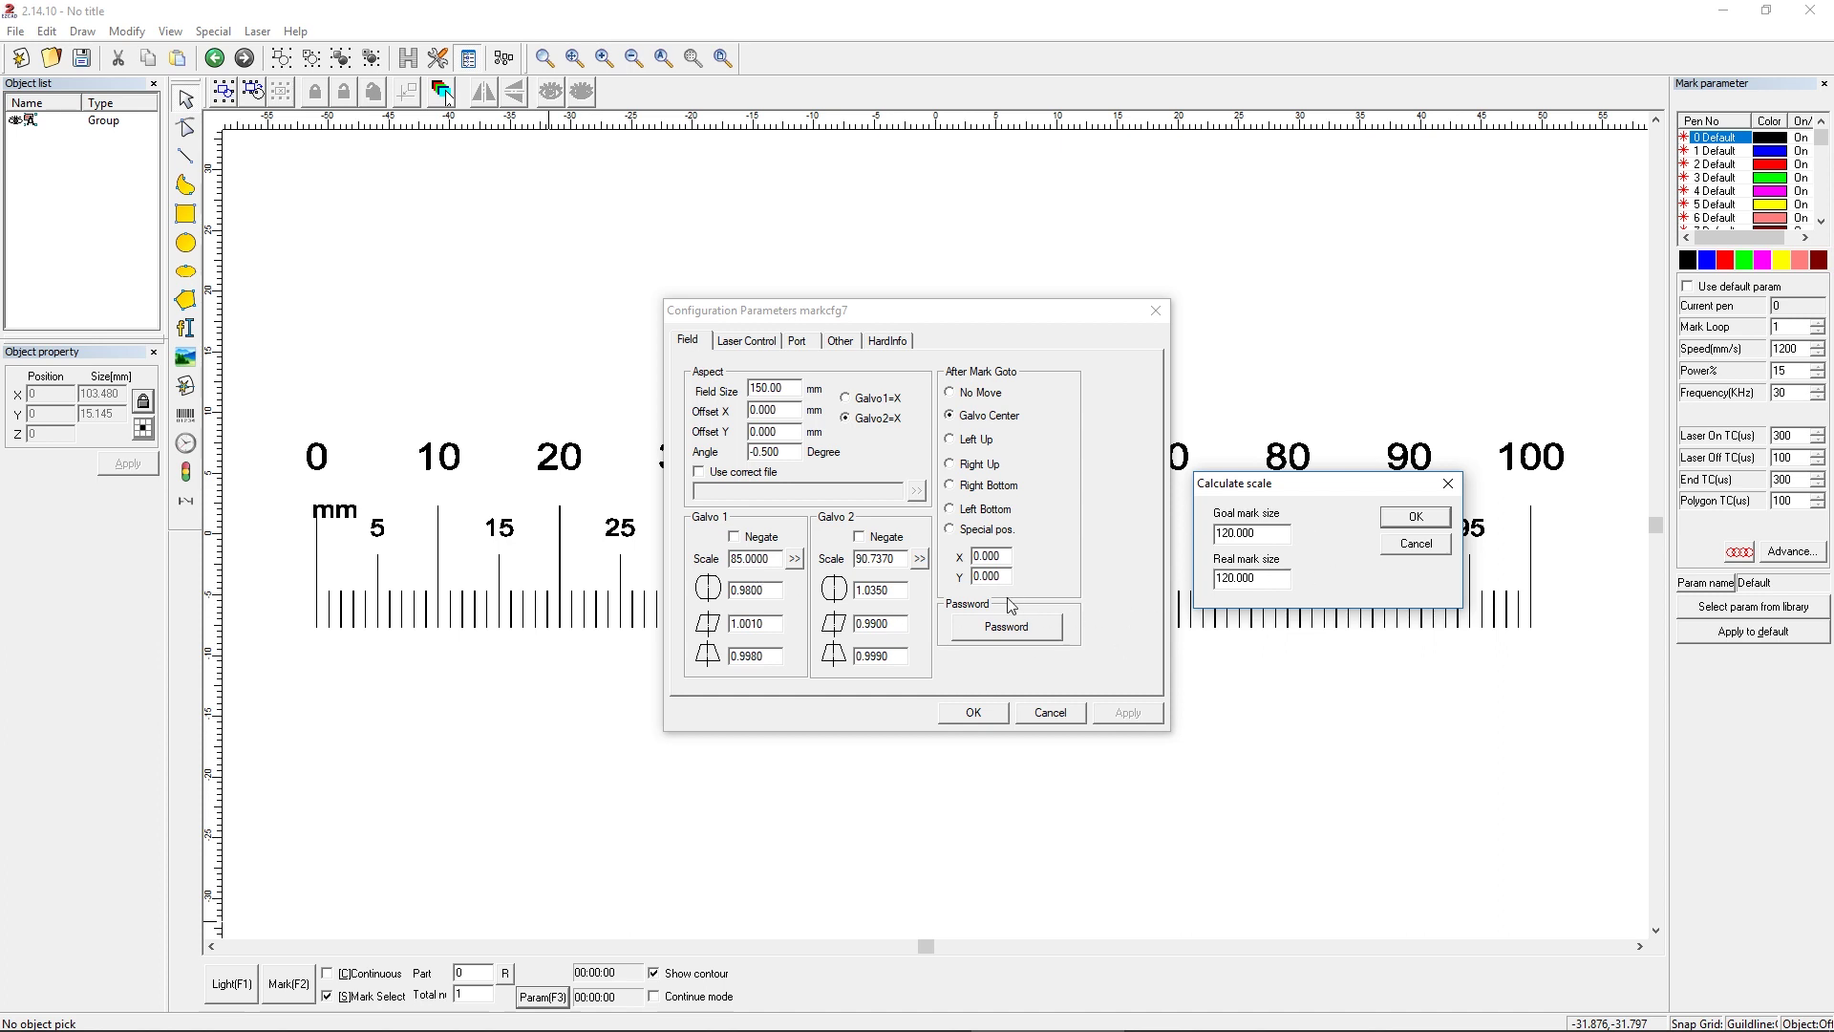
key("Escape")
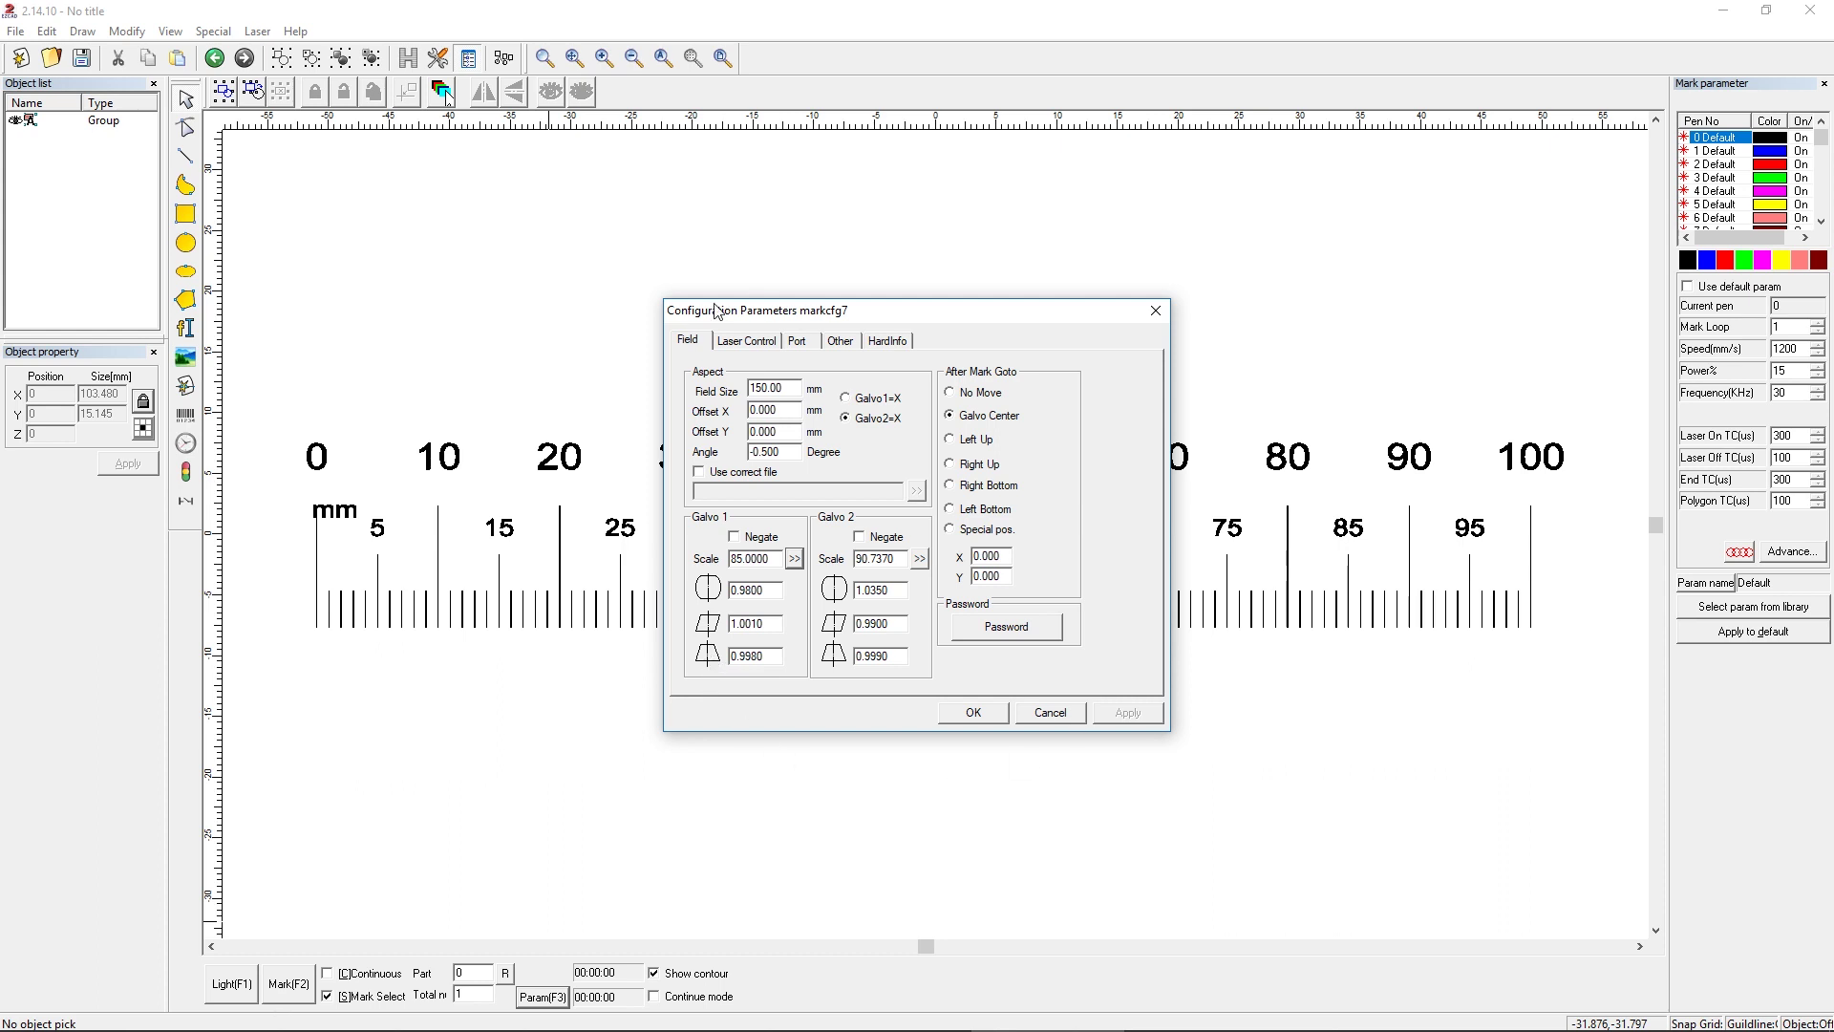
left_click(1064, 716)
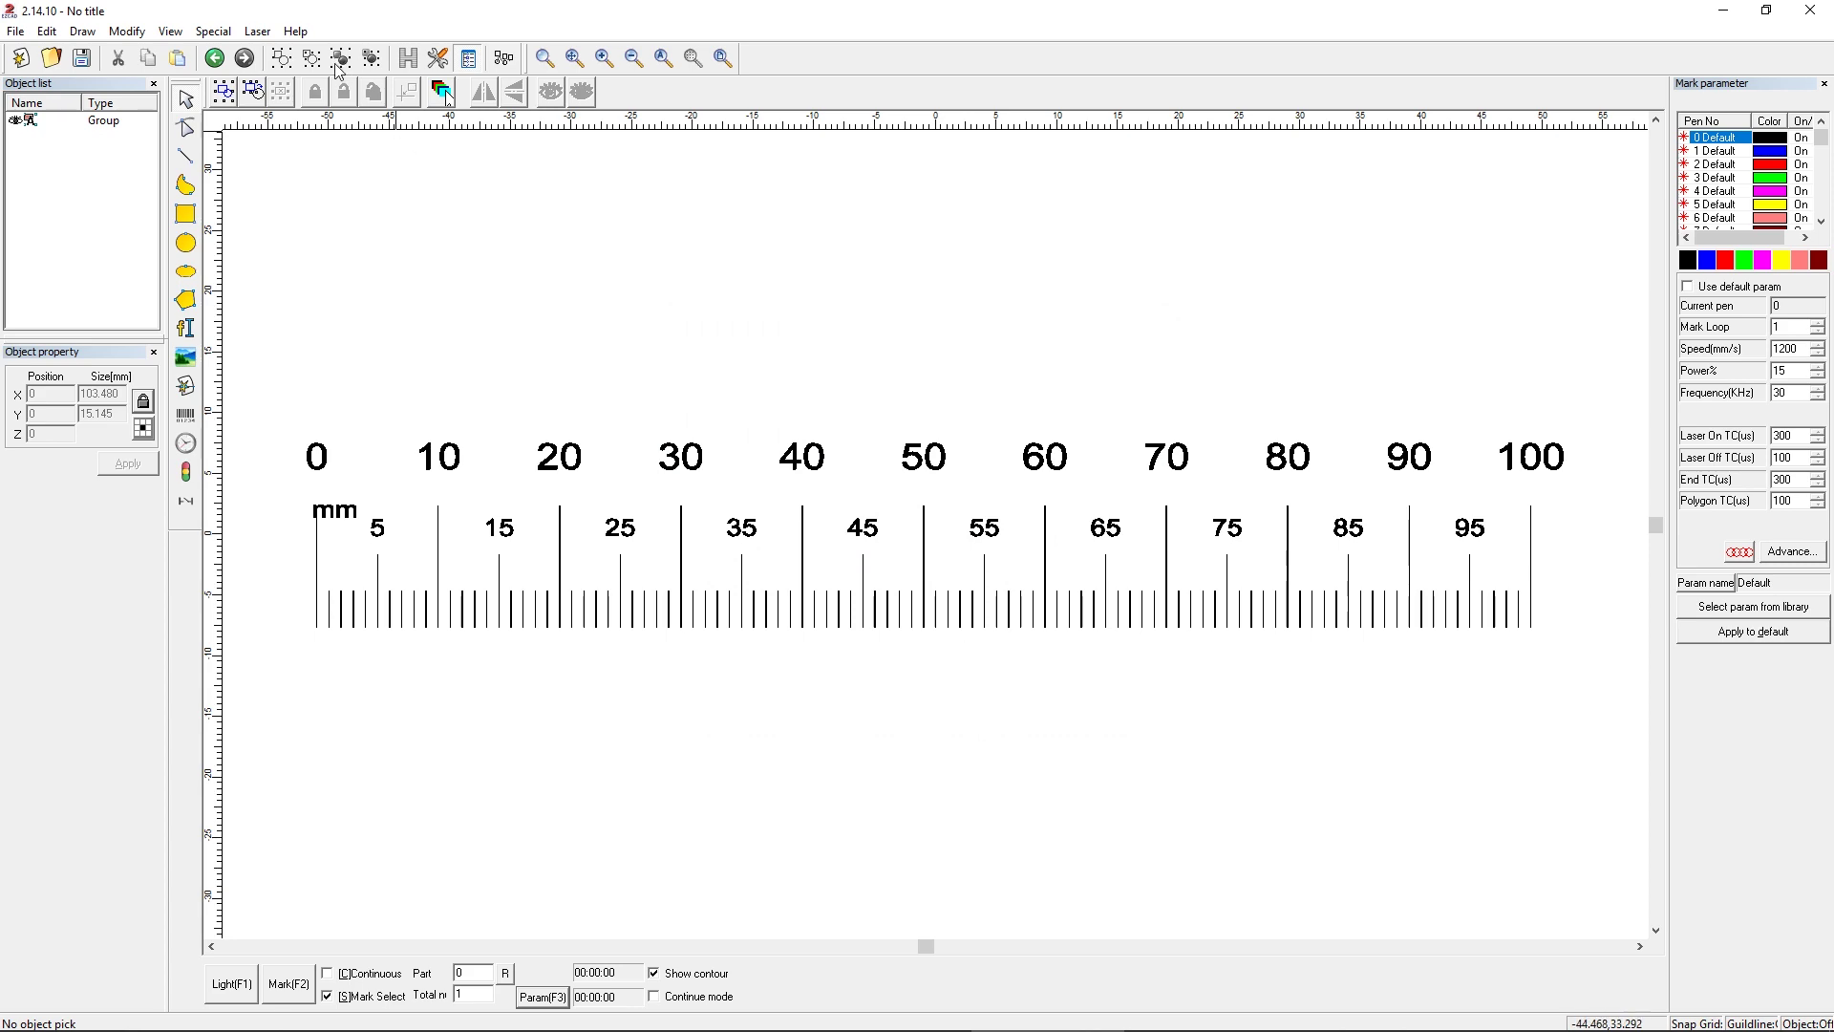
left_click(257, 31)
left_click(287, 117)
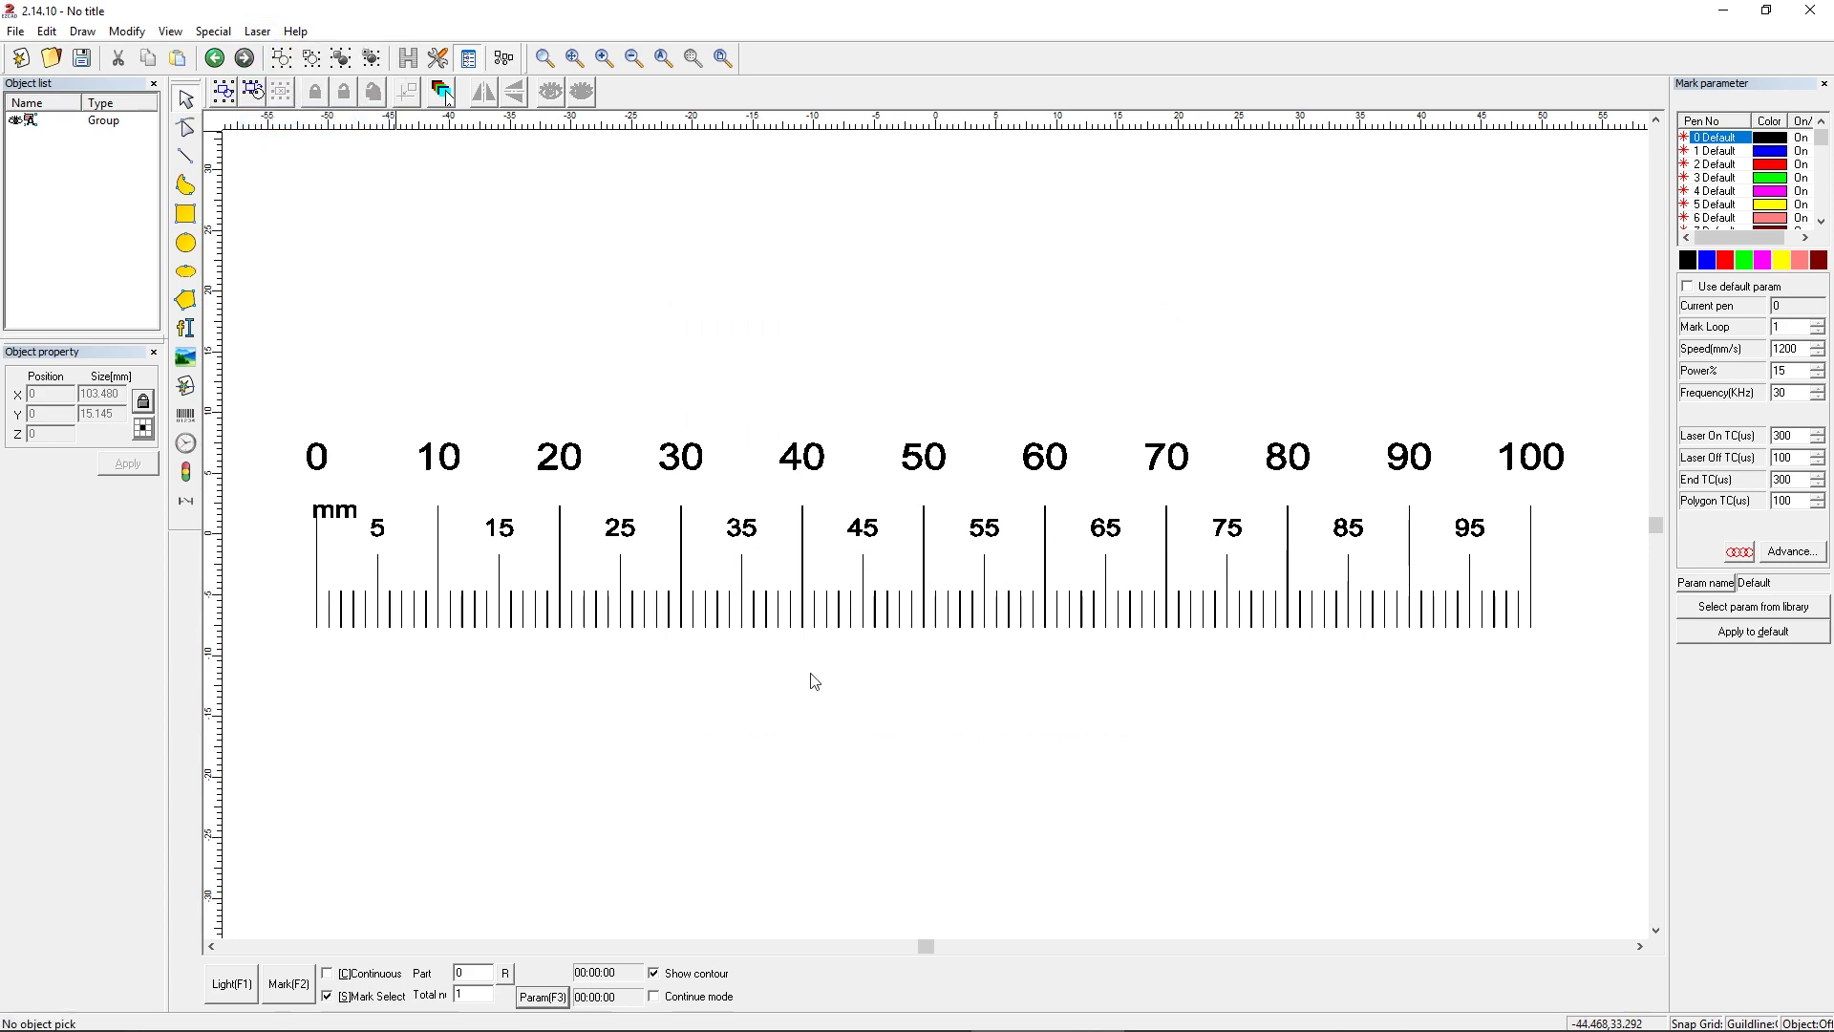